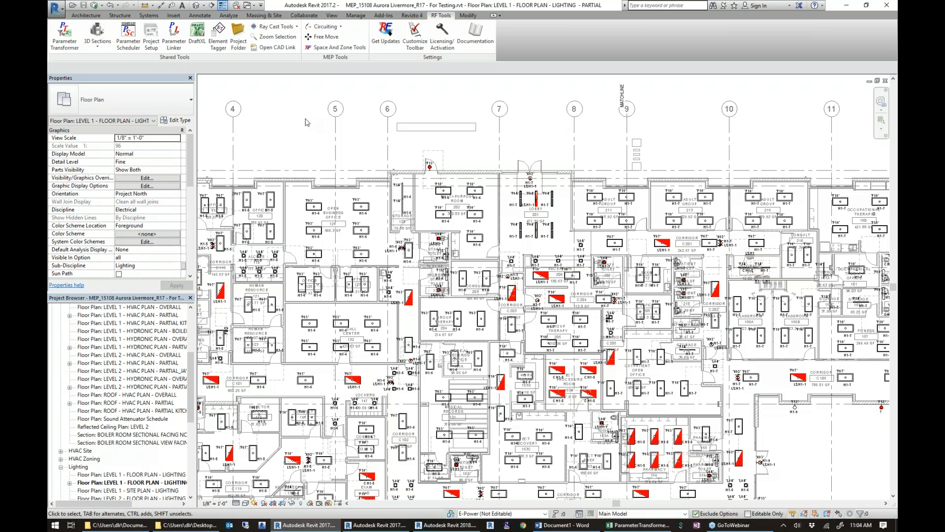
Select all elements across the central area of the Level 1 lighting plan with one selection window.
scroll(283, 137, "down", 1)
left_click_drag(262, 130, 706, 387)
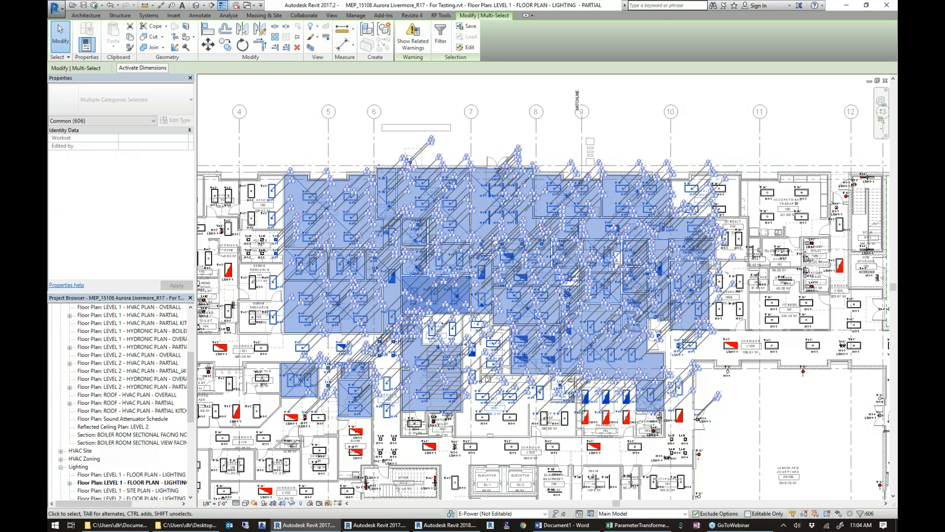
left_click(860, 513)
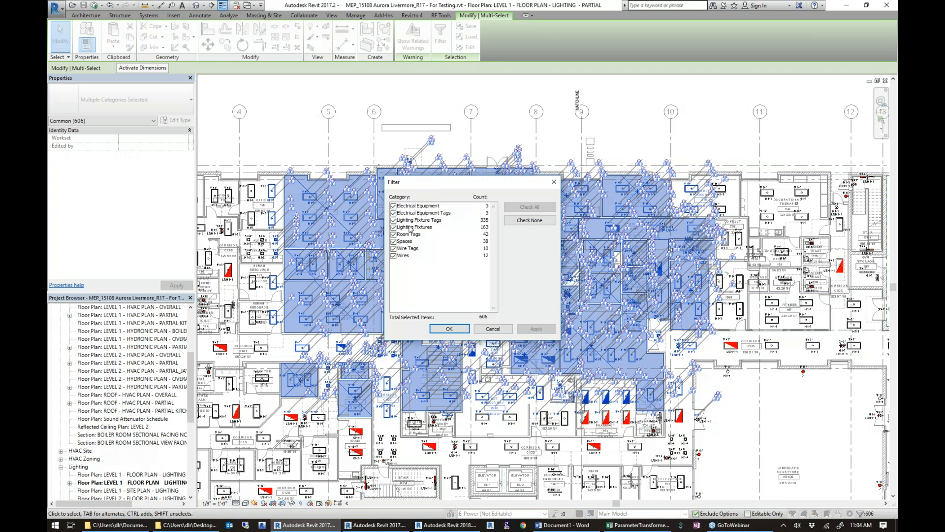
left_click(530, 220)
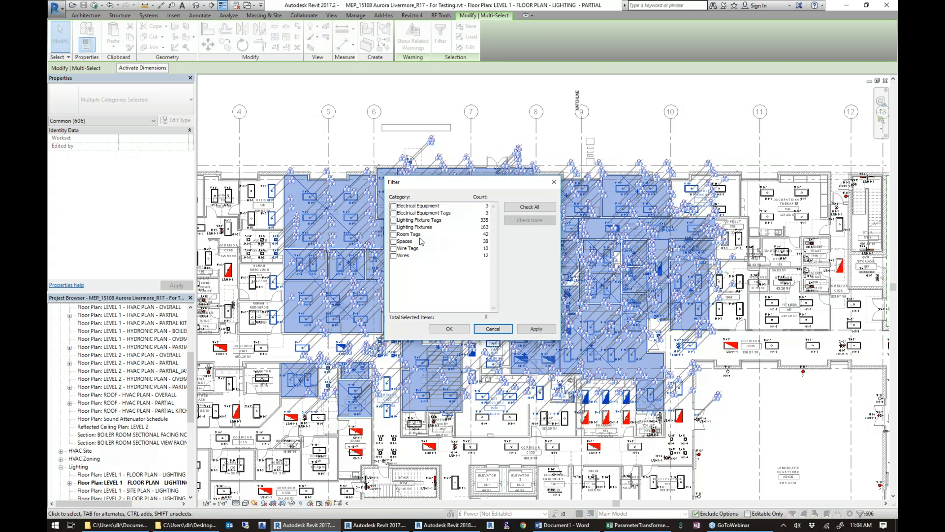
left_click(419, 229)
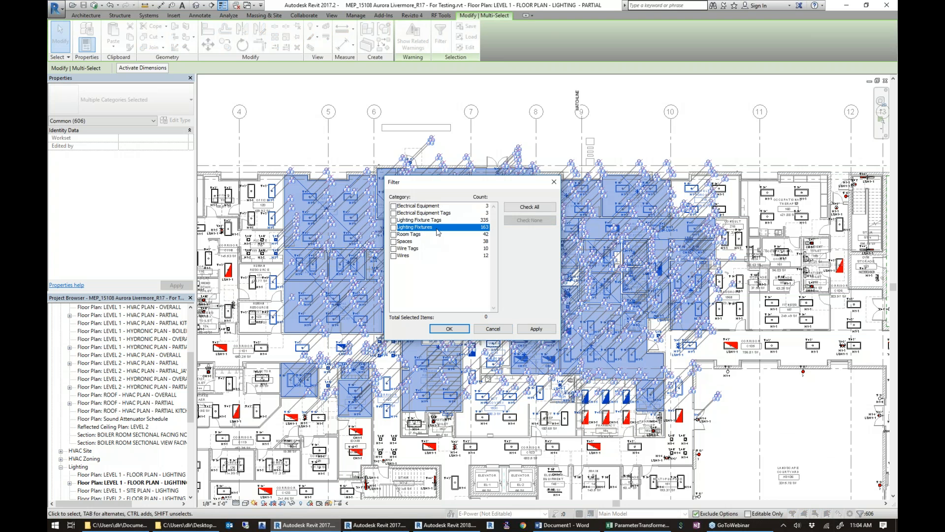
left_click(492, 329)
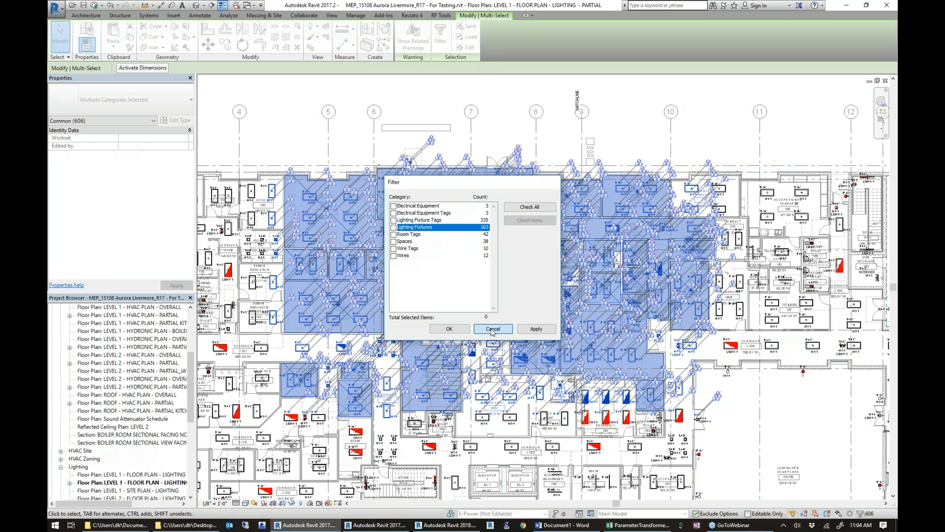
left_click(492, 329)
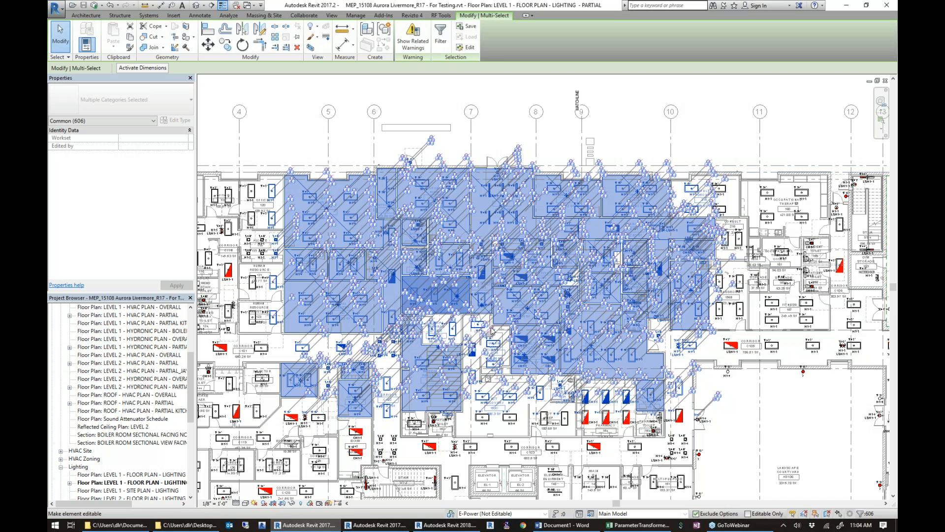
Start Parameter Transformer on the selected elements and expand the Panelboard family to show its types.
left_click(437, 16)
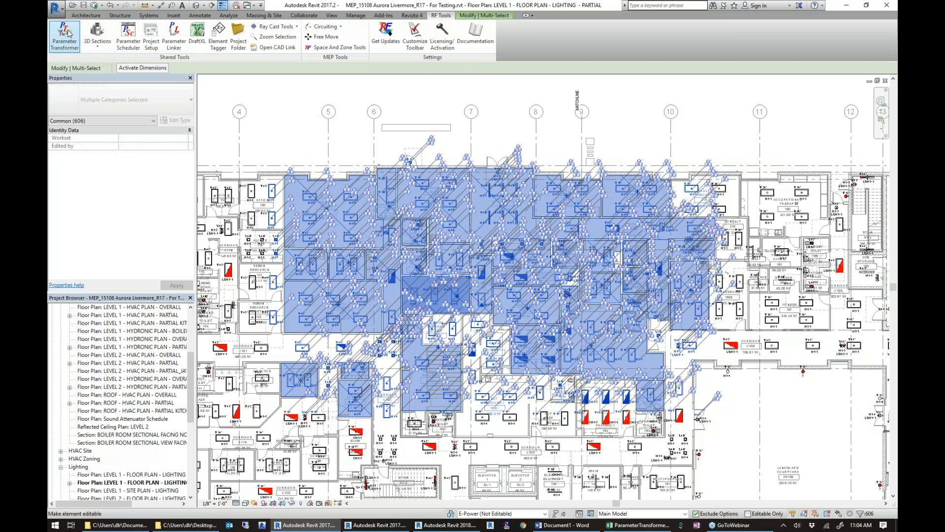
left_click(66, 34)
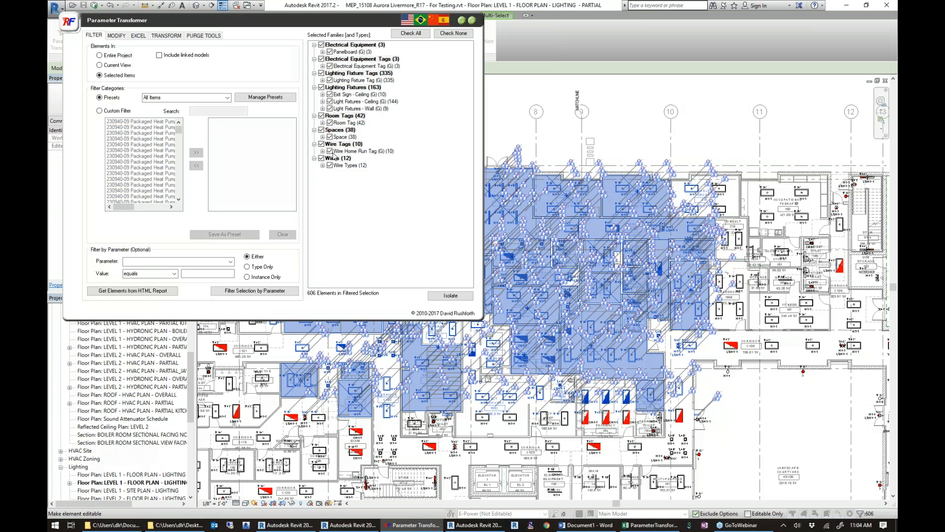
left_click(322, 52)
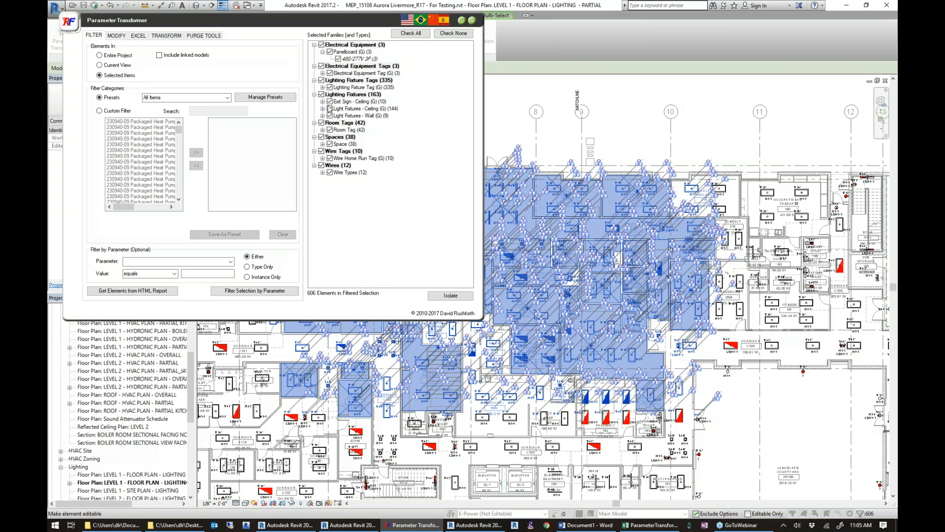
Narrow the selection to the Exit Sign - Ceiling family only and isolate it.
left_click(448, 33)
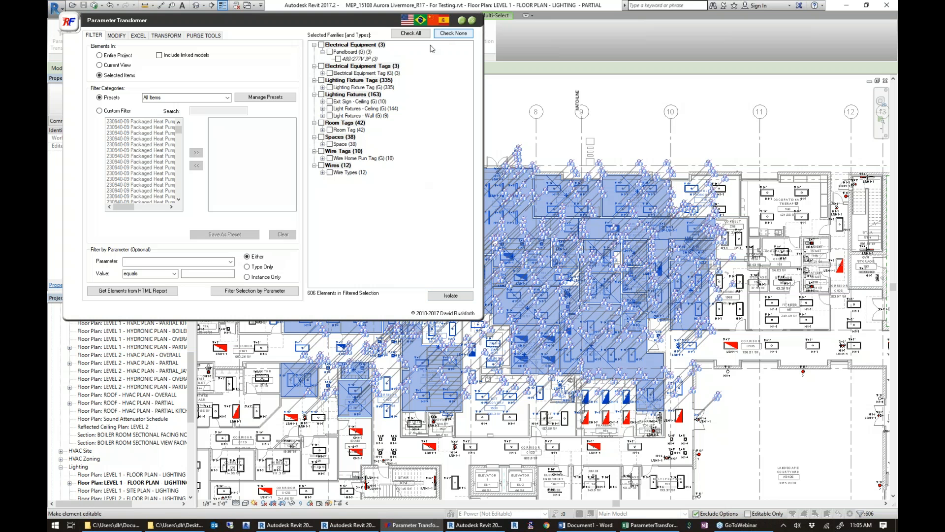
left_click(330, 102)
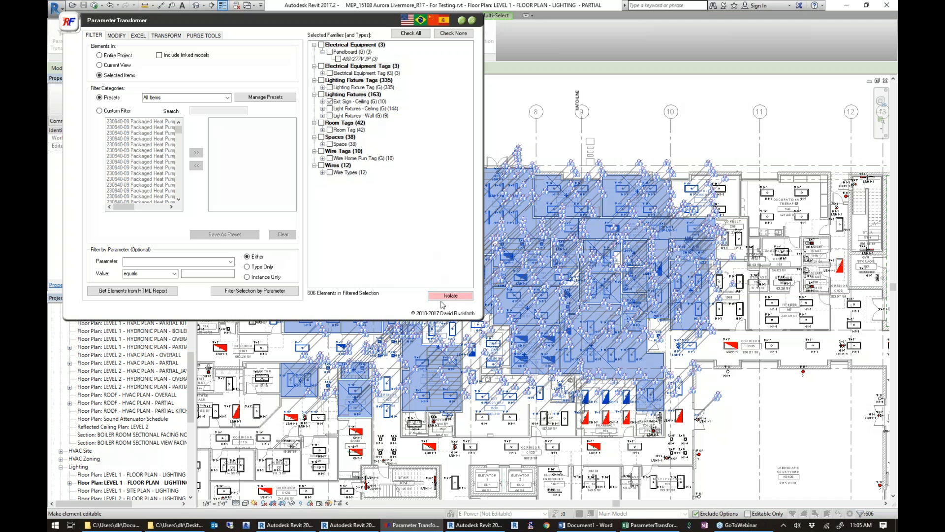
left_click(440, 295)
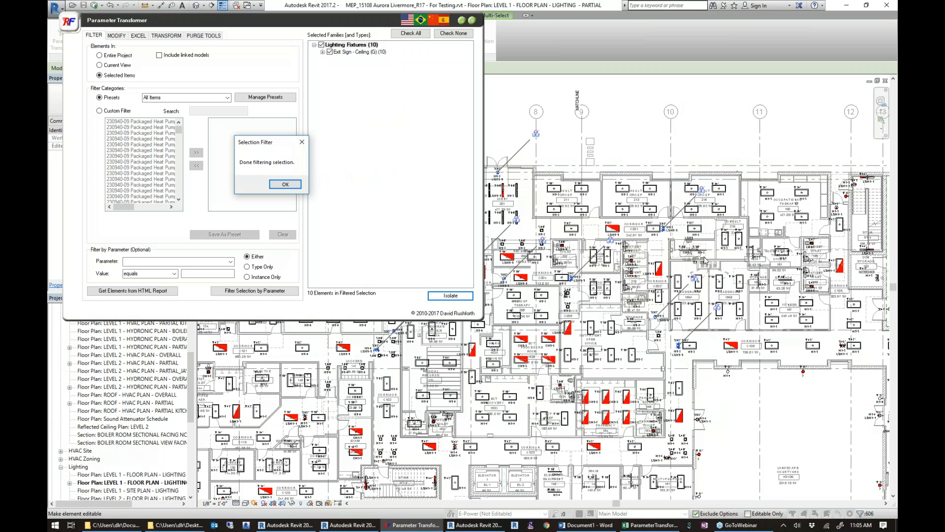
left_click(286, 185)
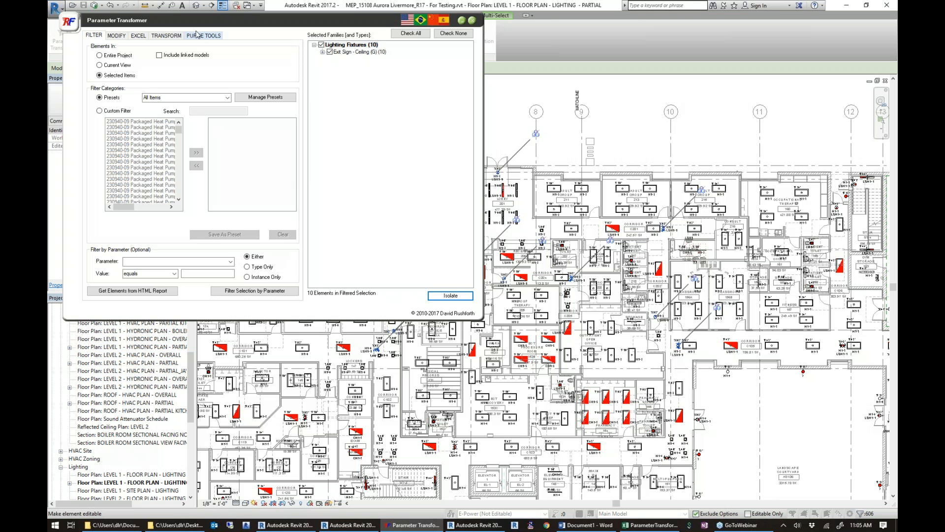
Set the filter scope to the entire project and switch category filtering to a custom filter.
left_click(108, 56)
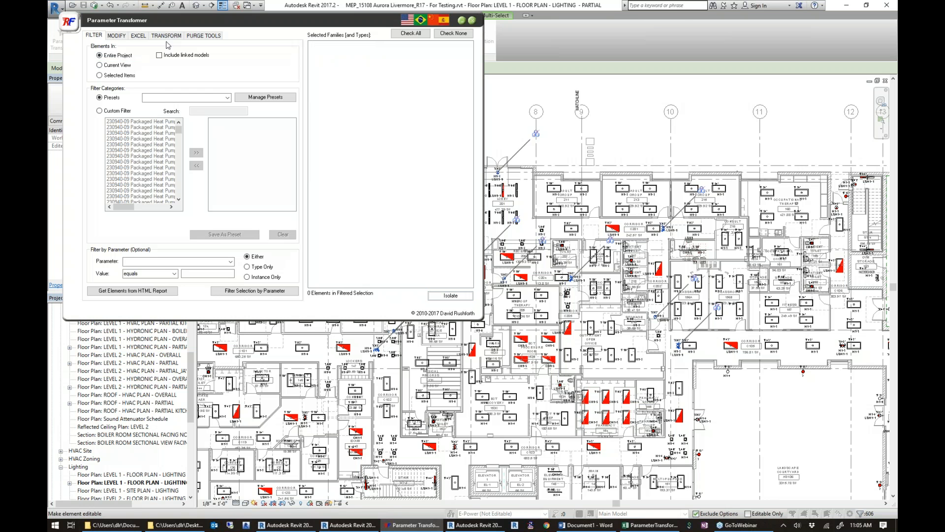
left_click_drag(232, 17, 433, 19)
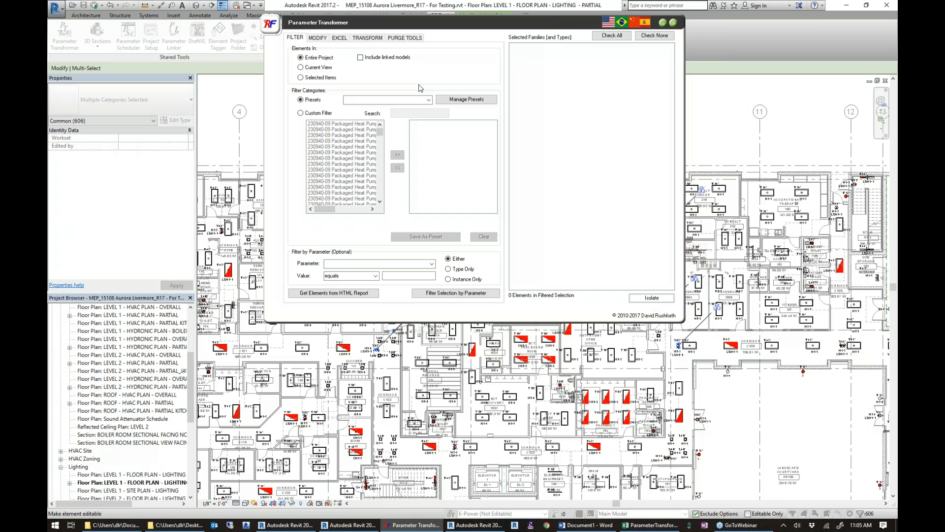
left_click(428, 100)
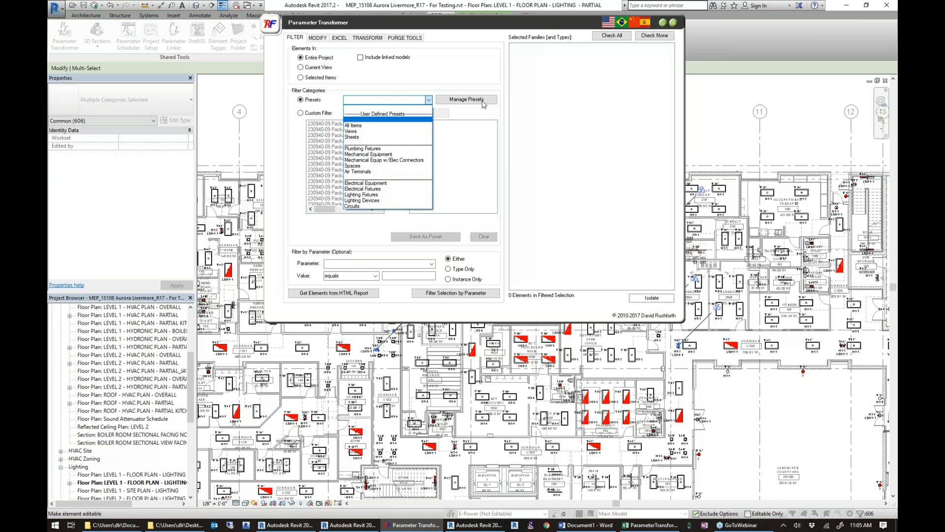
left_click(311, 117)
left_click(310, 113)
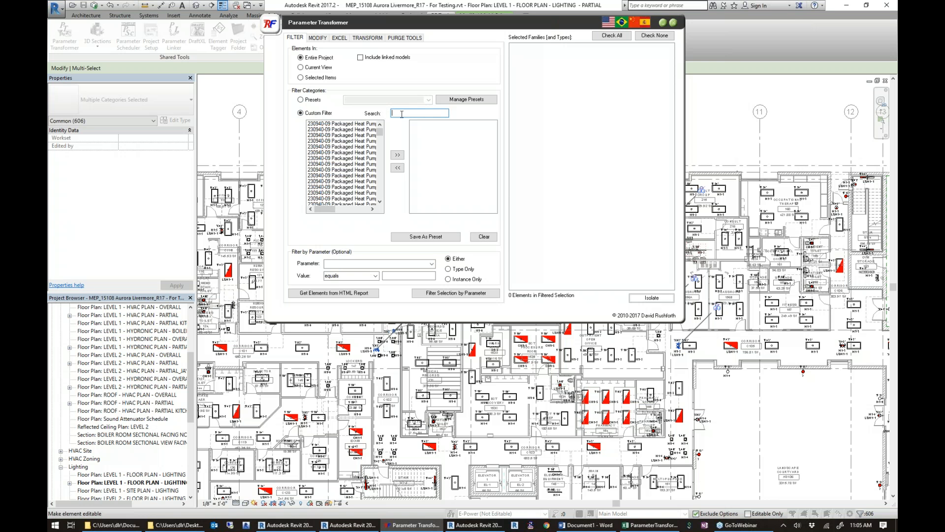
Search the categories for "sheet" and add Sheets to the custom filter.
left_click(400, 113)
type("sheet")
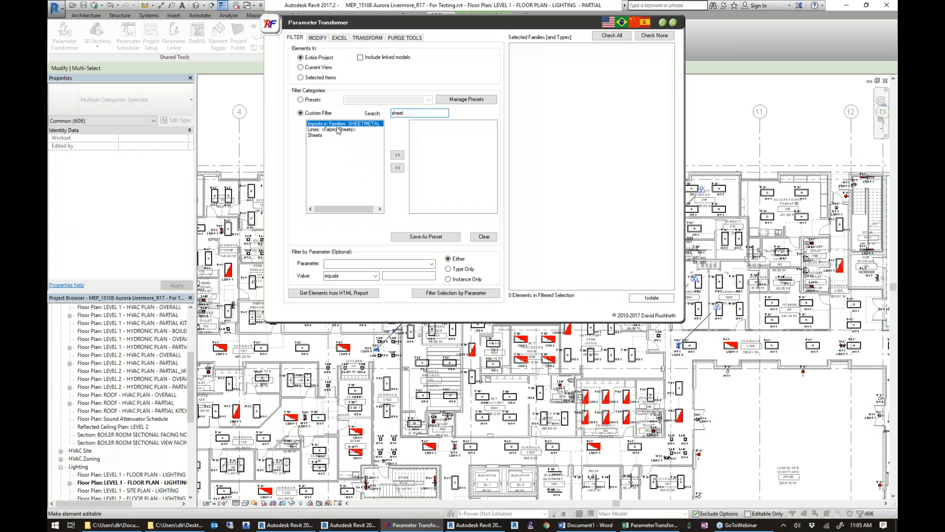
left_click(318, 135)
double_click(318, 135)
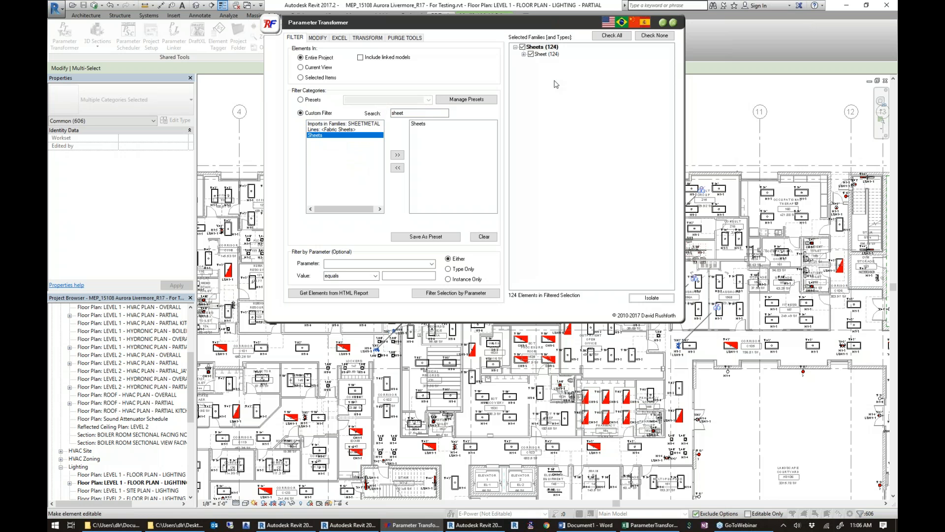
Filter the sheets to those whose Sheet Name contains "level 1".
left_click(366, 264)
type("sheet Issue Date")
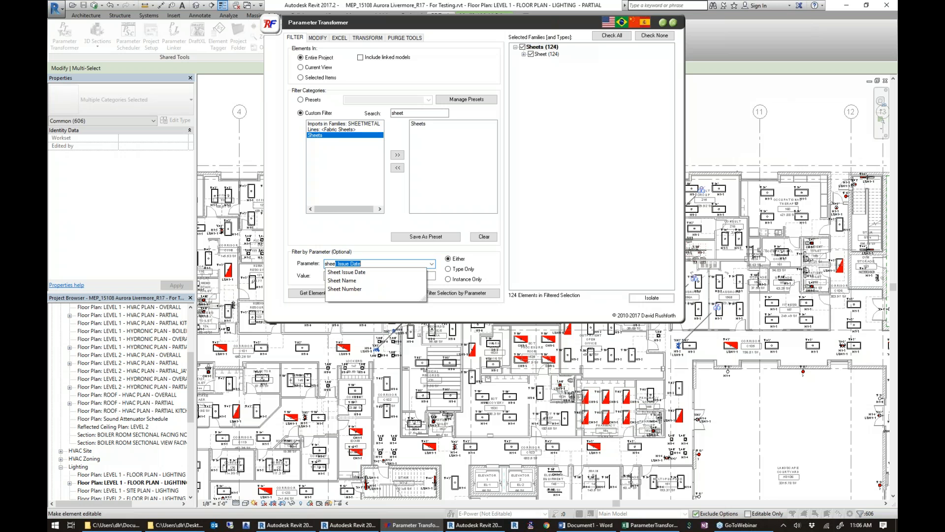
key("Down")
key("Down")
key("Return")
left_click(375, 276)
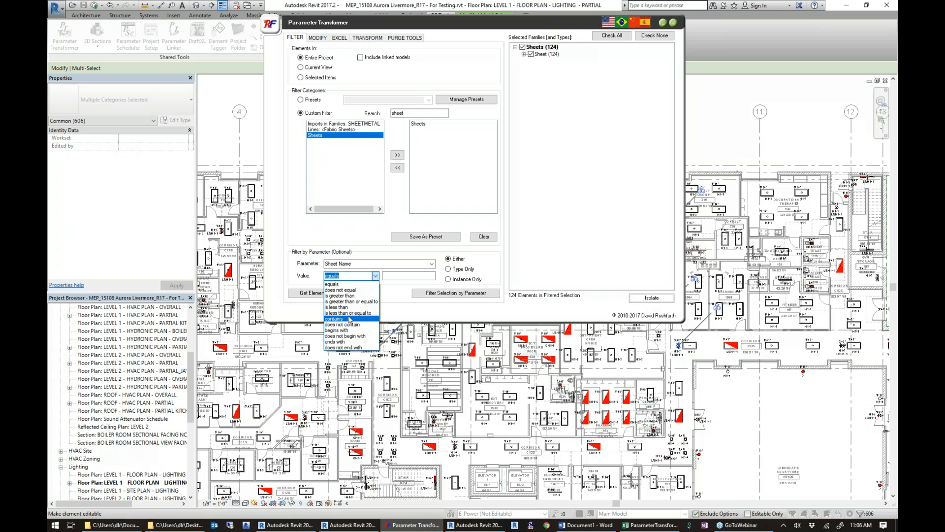
left_click(350, 319)
left_click(398, 275)
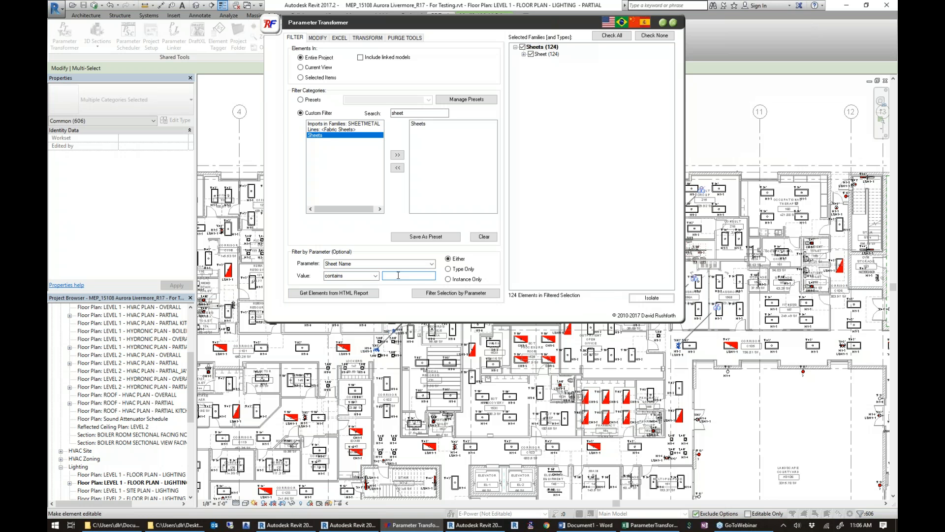
type("level 1")
left_click(453, 293)
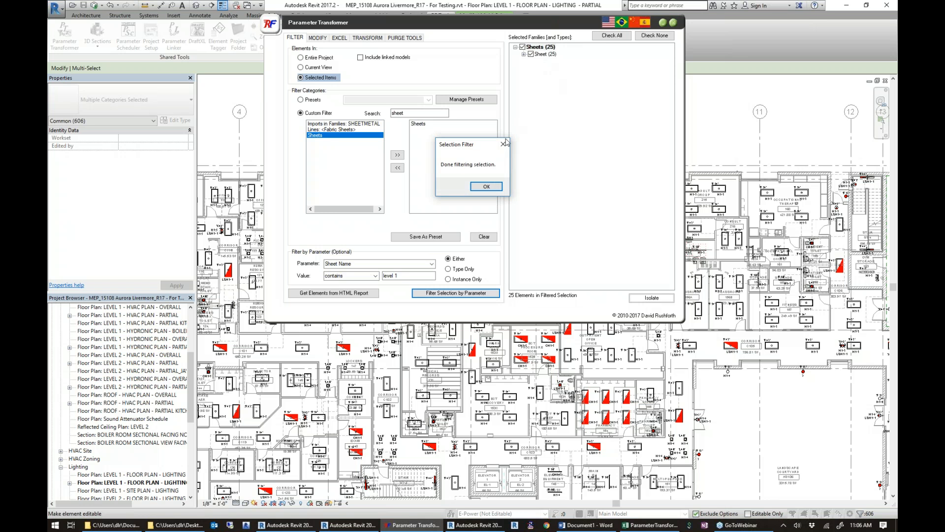
left_click(487, 186)
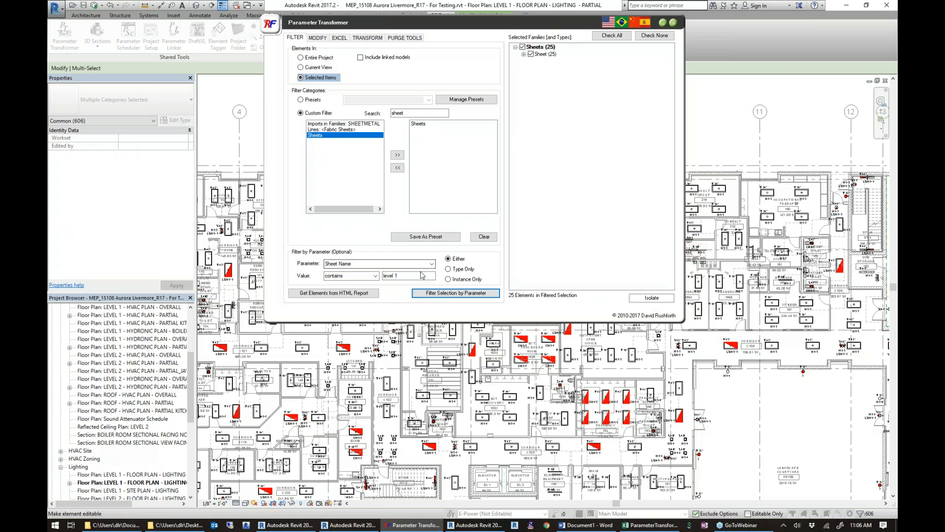
Filter the remaining sheets further to those whose Sheet Number contains "P".
left_click(387, 264)
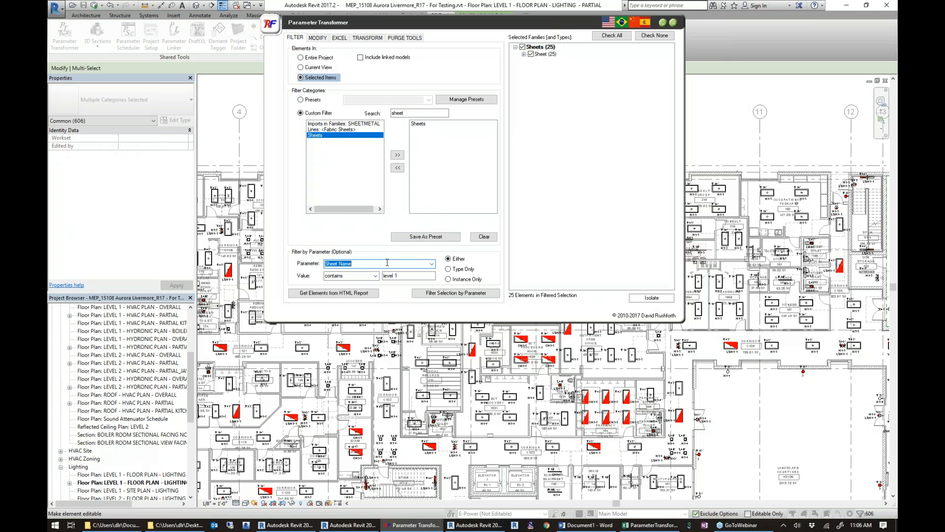
type("sheet")
key("Down")
key("Down")
key("Down")
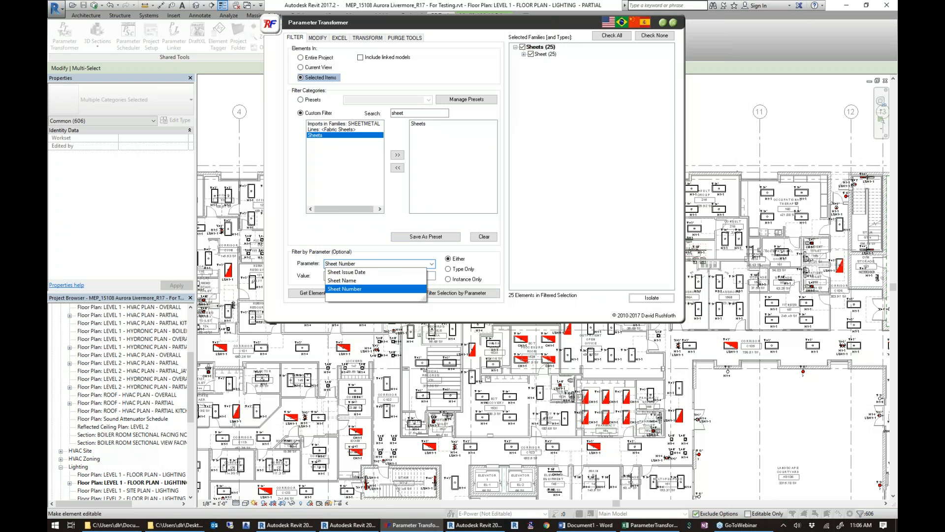
key("Return")
left_click_drag(421, 274, 366, 274)
type("P")
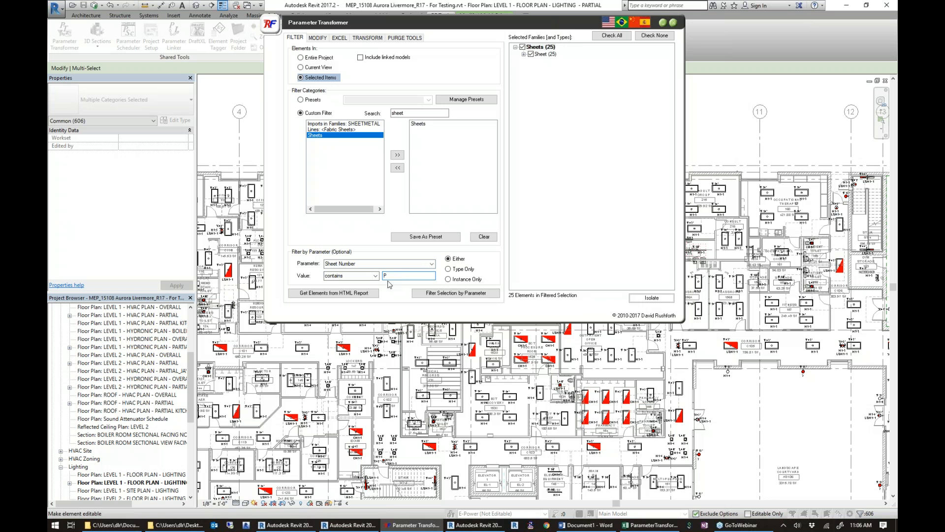
left_click(454, 293)
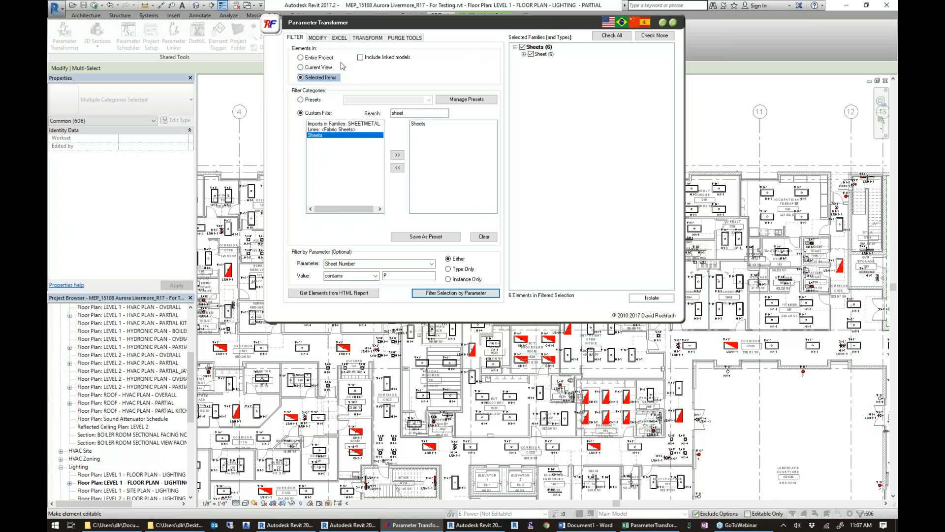
Reset the filter scope to the entire project and apply the Views category preset.
left_click(308, 59)
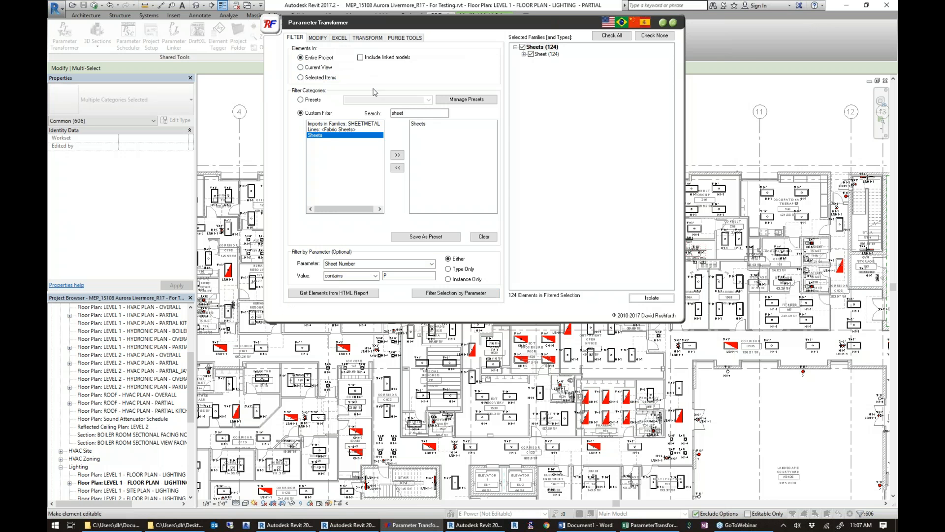
left_click(316, 101)
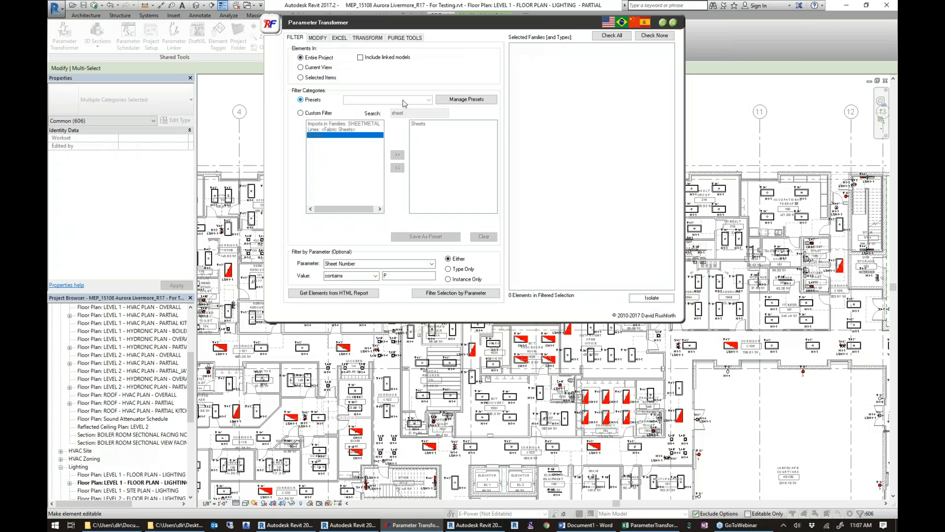
left_click(430, 100)
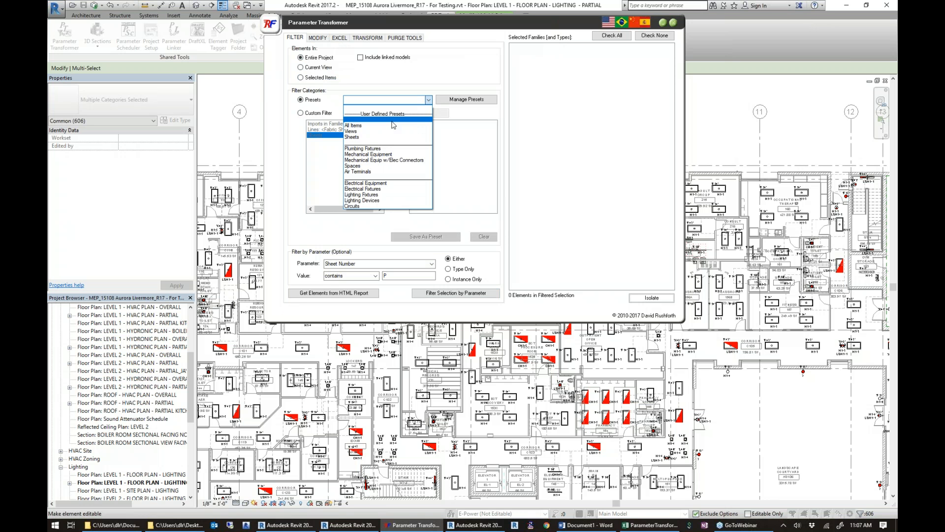
left_click(379, 131)
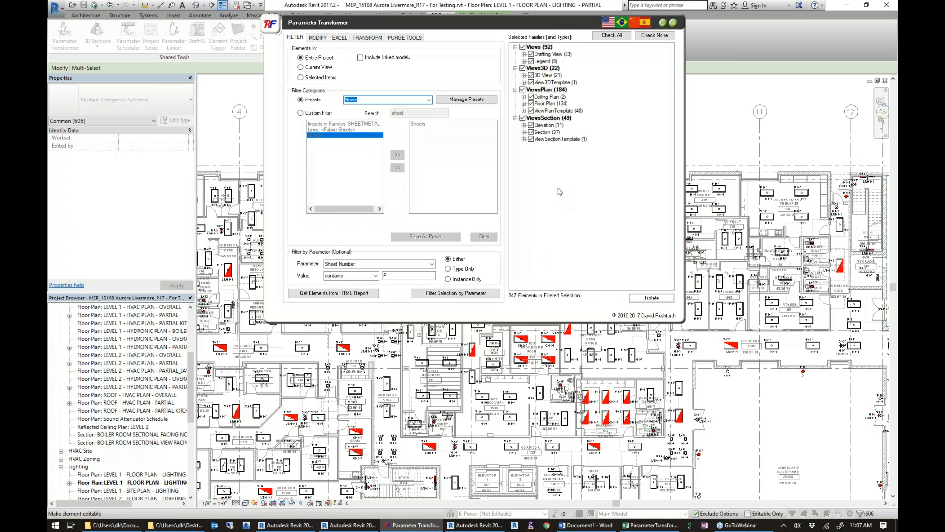
Keep only the Ceiling Plan and Floor Plan views, leaving out the plan view templates, and isolate them.
left_click(651, 38)
left_click(522, 90)
left_click(531, 111)
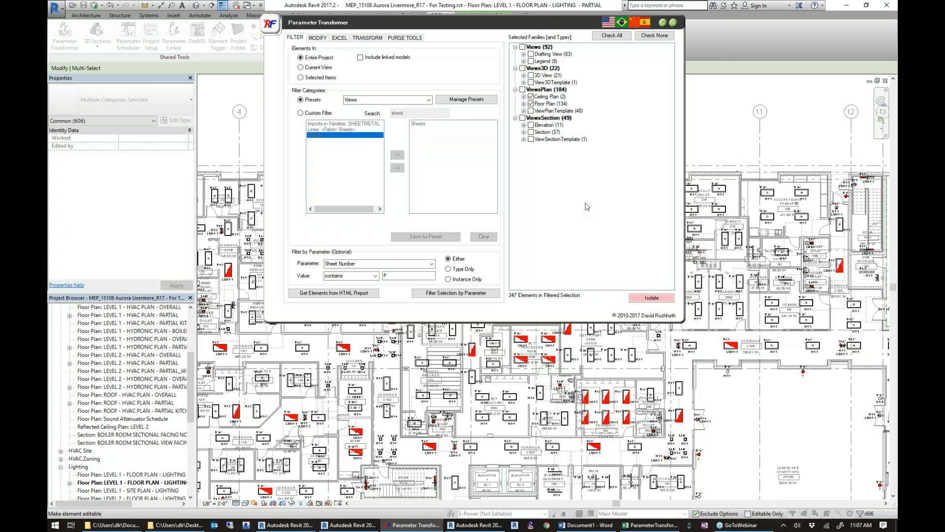
left_click(642, 301)
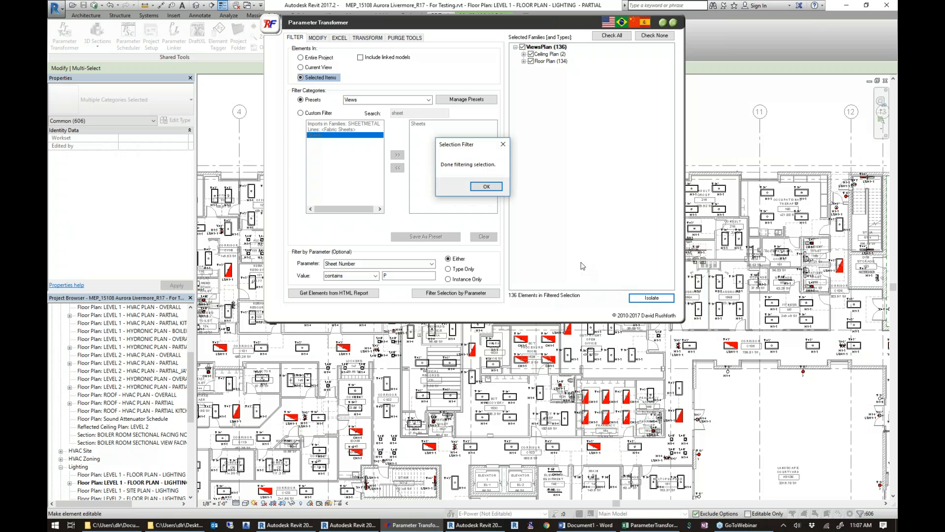
left_click(477, 187)
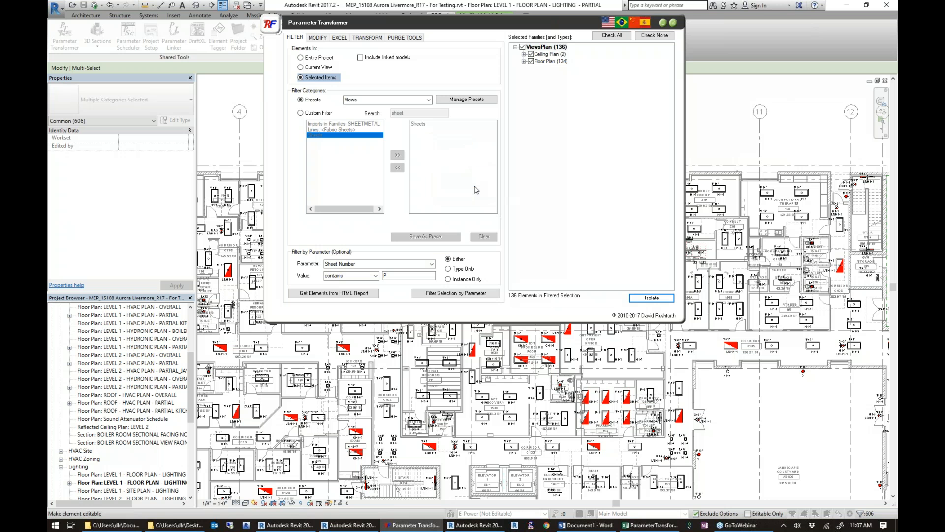
Set up a parameter modification that finds "LEVEL 1" and replaces it with "FIRST FLOOR".
left_click(323, 39)
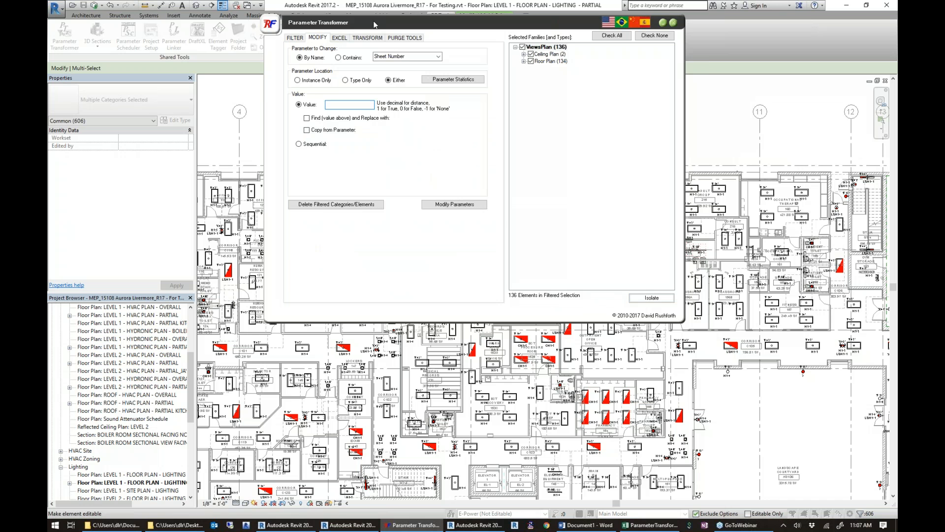
left_click_drag(386, 27, 409, 33)
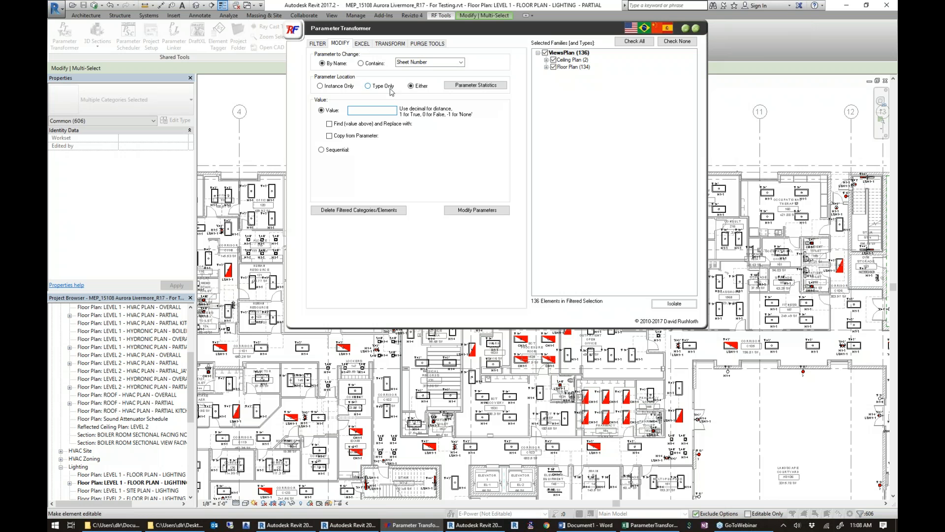
left_click(330, 124)
left_click(358, 111)
type("LEVEL 1")
type("FIRST FLOOR")
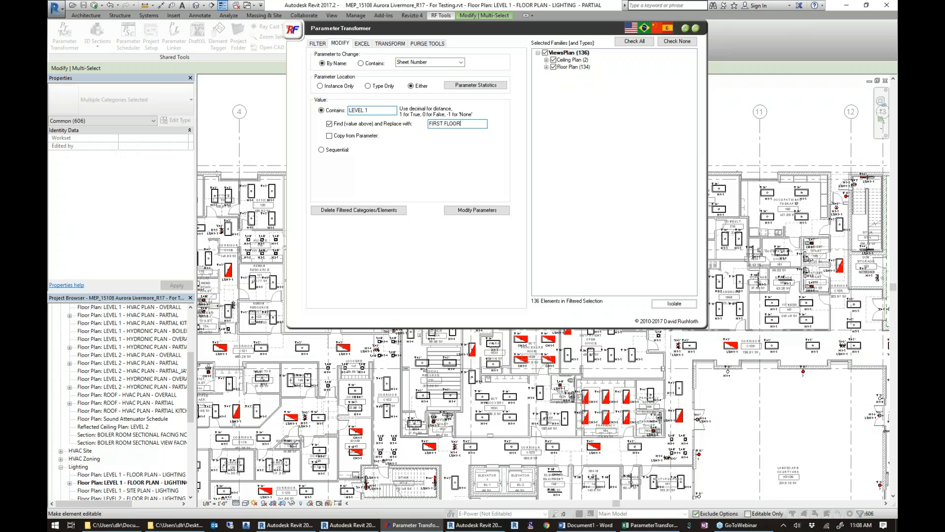
Choose View Name as the parameter to change.
left_click(471, 216)
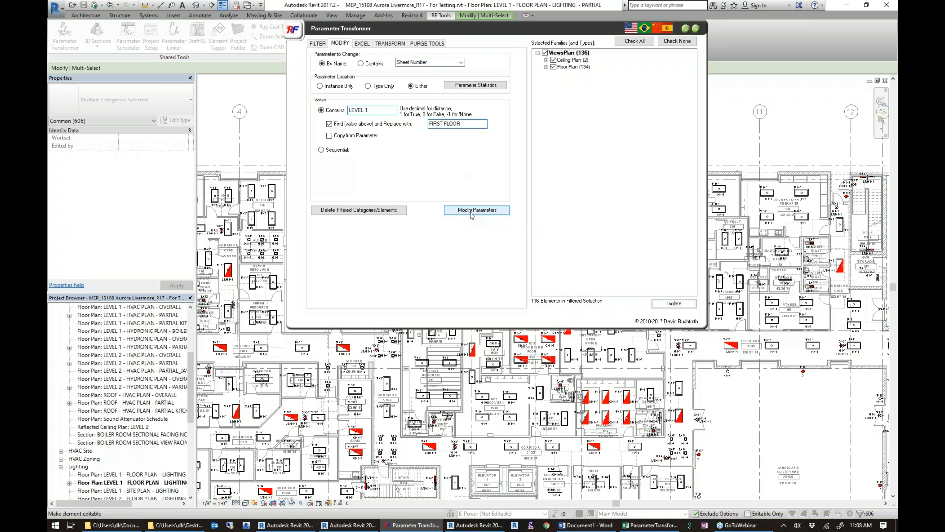
left_click(196, 159)
left_click(461, 62)
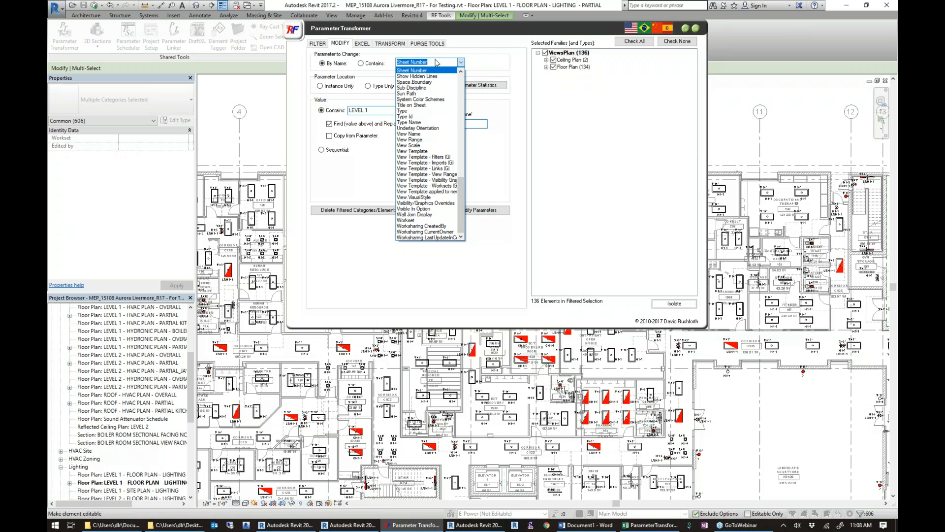
type("SHEET NA")
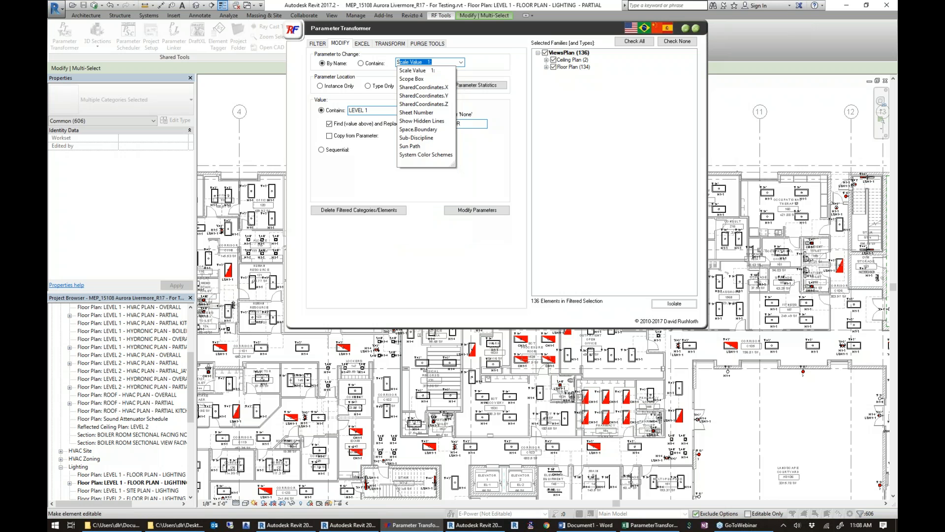
key("BackSpace")
key("BackSpace")
key("BackSpace")
key("BackSpace")
key("BackSpace")
key("BackSpace")
key("BackSpace")
key("BackSpace")
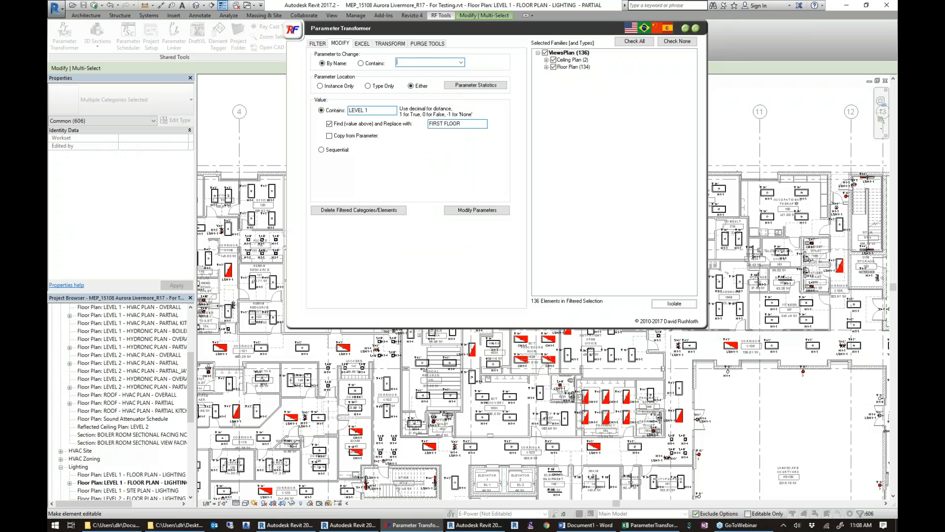
type("VIEW Name")
key("Return")
Run the find-and-replace modification on the filtered ceiling and floor plan views.
left_click(481, 210)
left_click(522, 268)
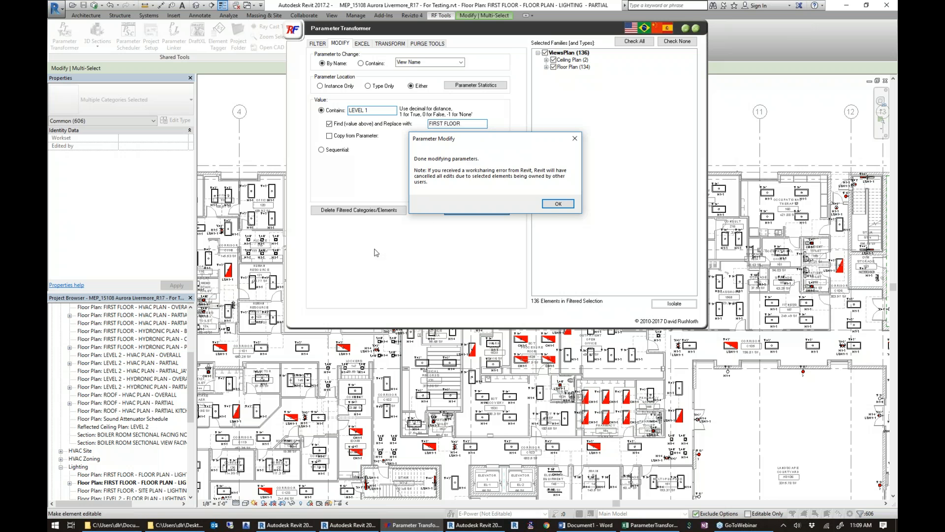
left_click(559, 203)
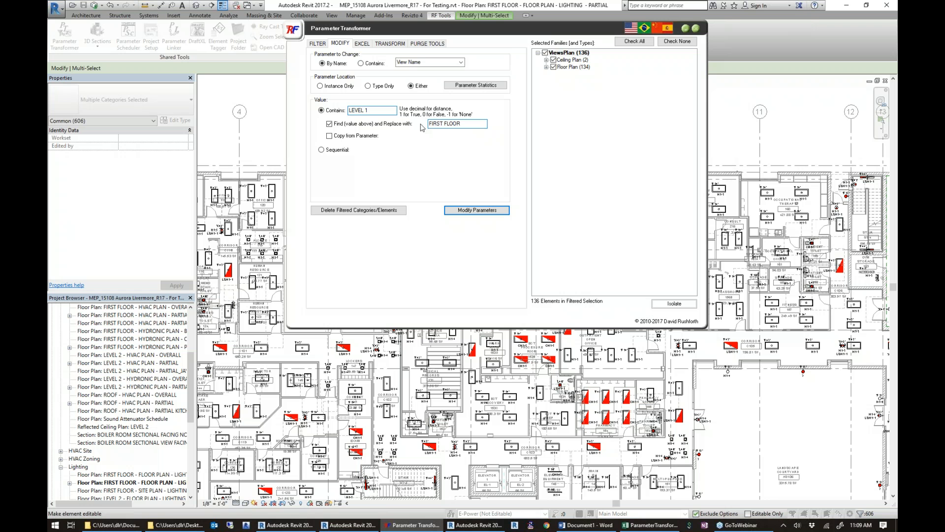
Browse the source parameters available for copying values and bring up the sequential numbering options.
left_click(337, 137)
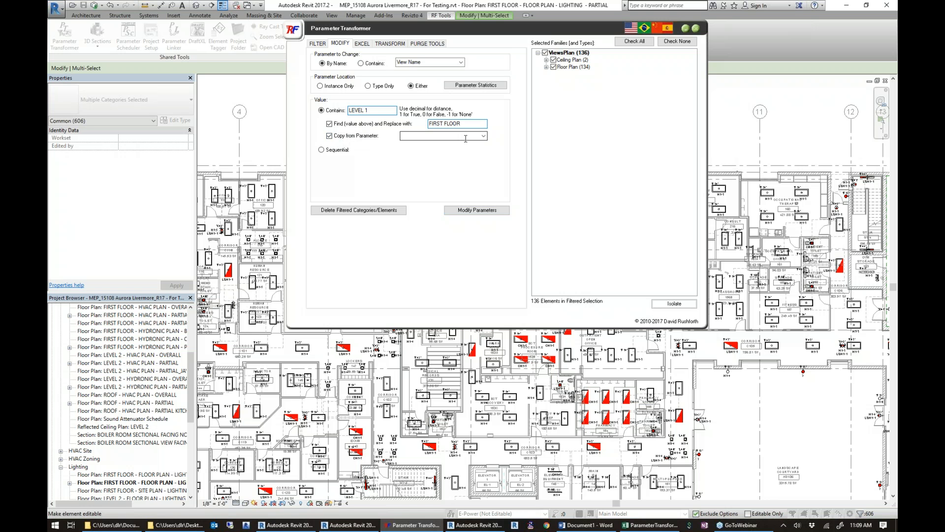
left_click(484, 136)
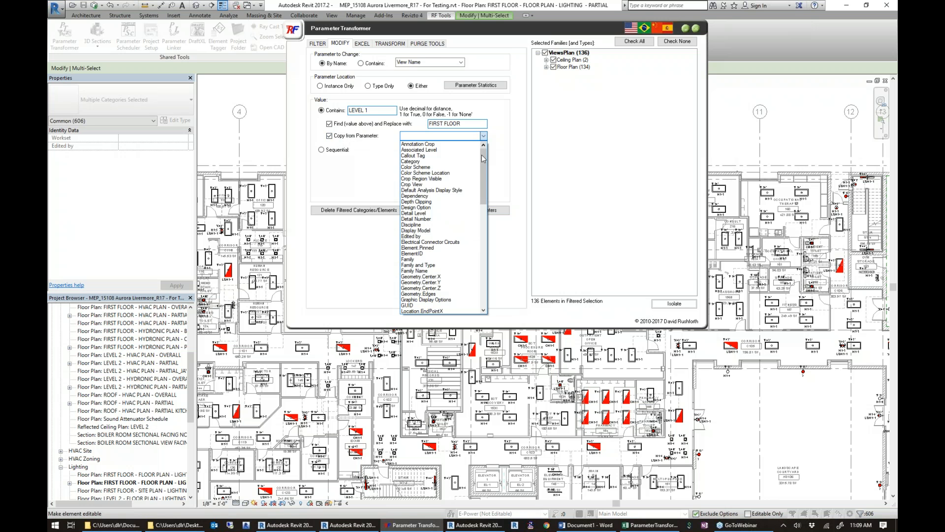
left_click_drag(484, 161, 483, 177)
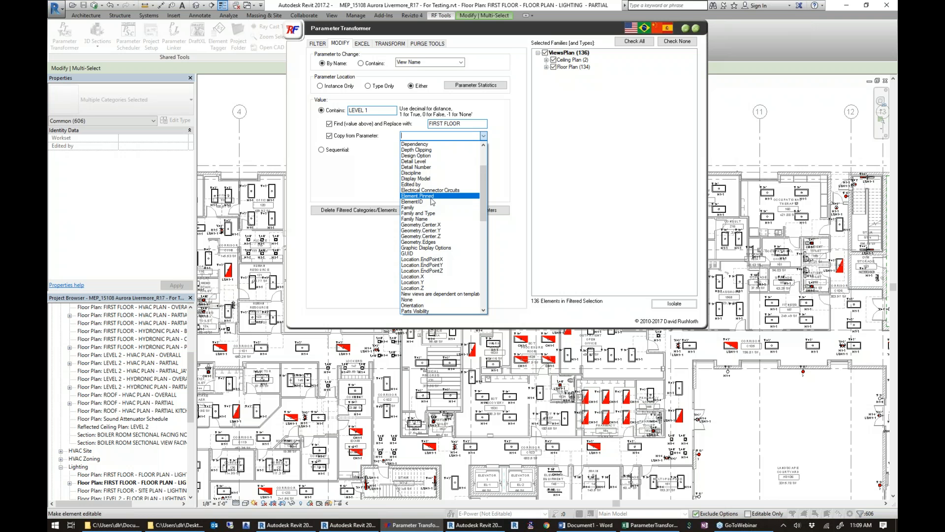
left_click(373, 150)
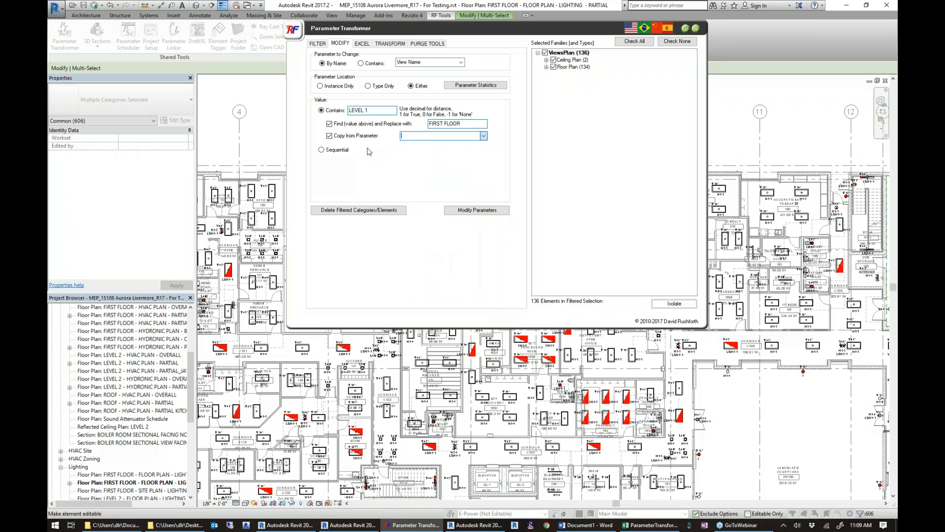
left_click(337, 150)
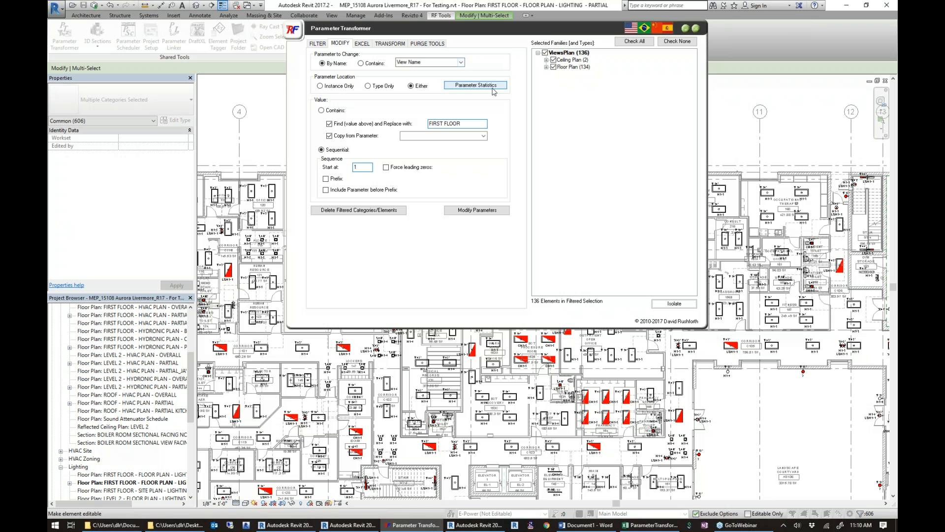
View the parameter statistics for View Name across the filtered views and close Parameter Transformer.
left_click(467, 88)
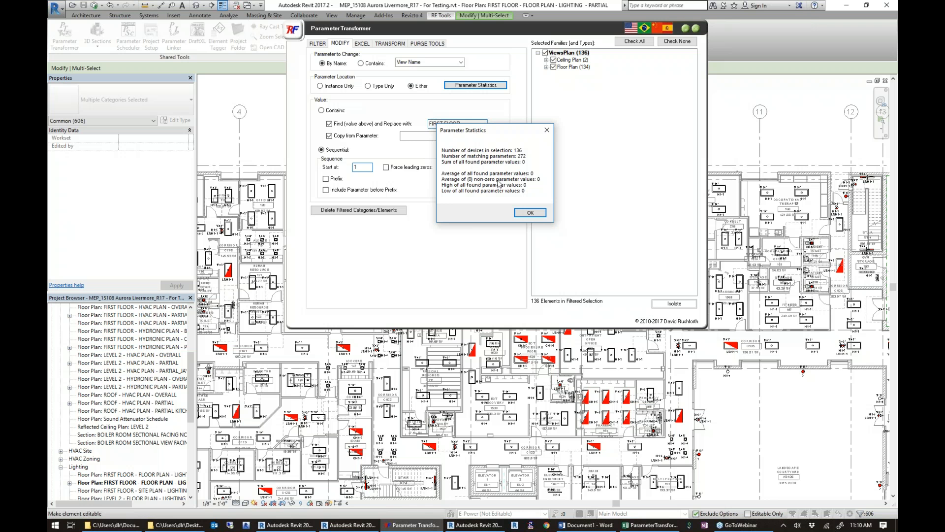
left_click(547, 131)
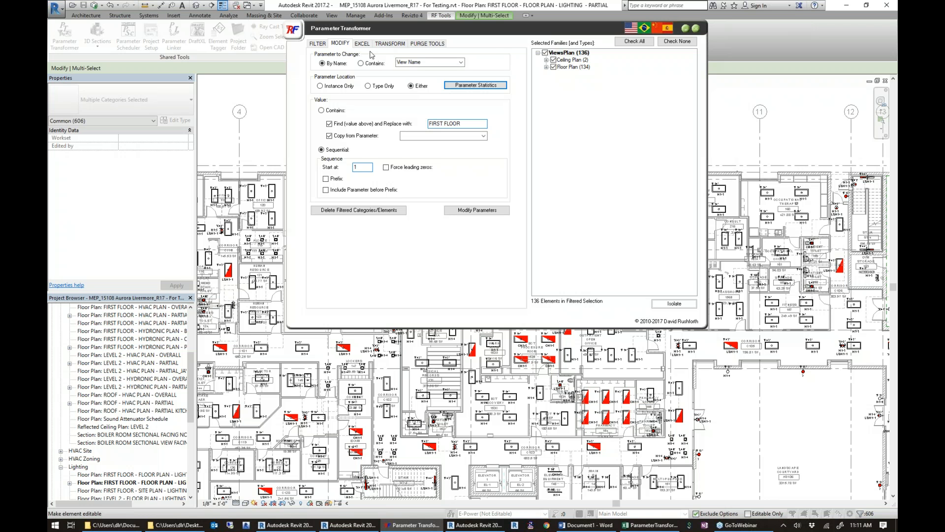
left_click(695, 29)
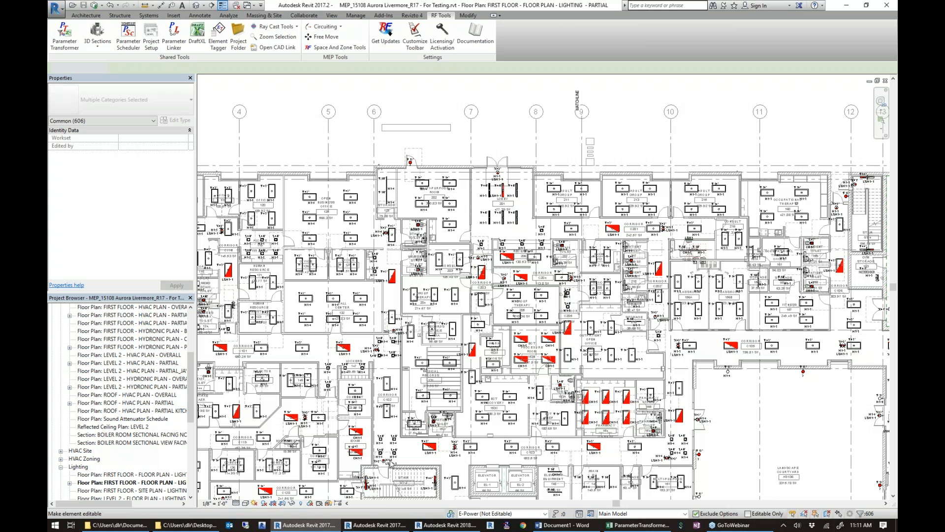
Switch to the rme_Sample_MEP project in Revit 2018 and filter the entire project with Parameter Transformer's Spaces preset.
left_click(445, 525)
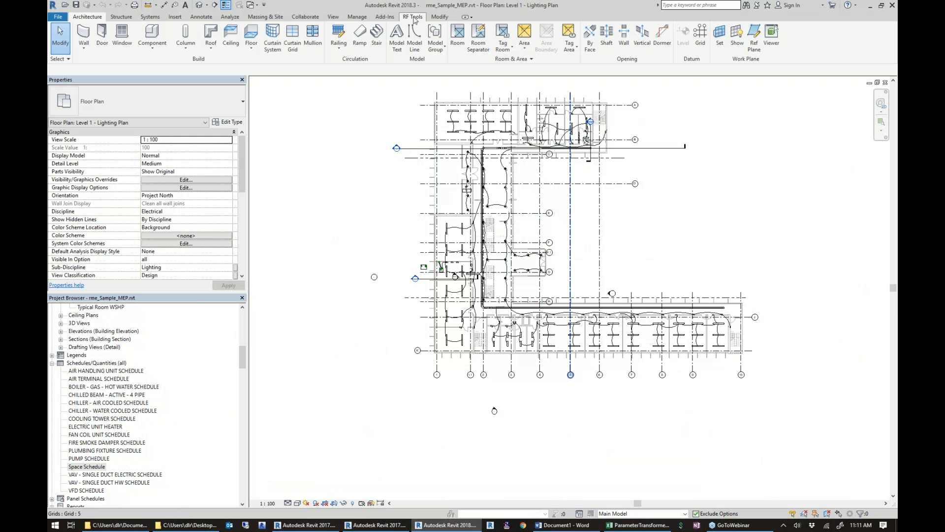
left_click(412, 17)
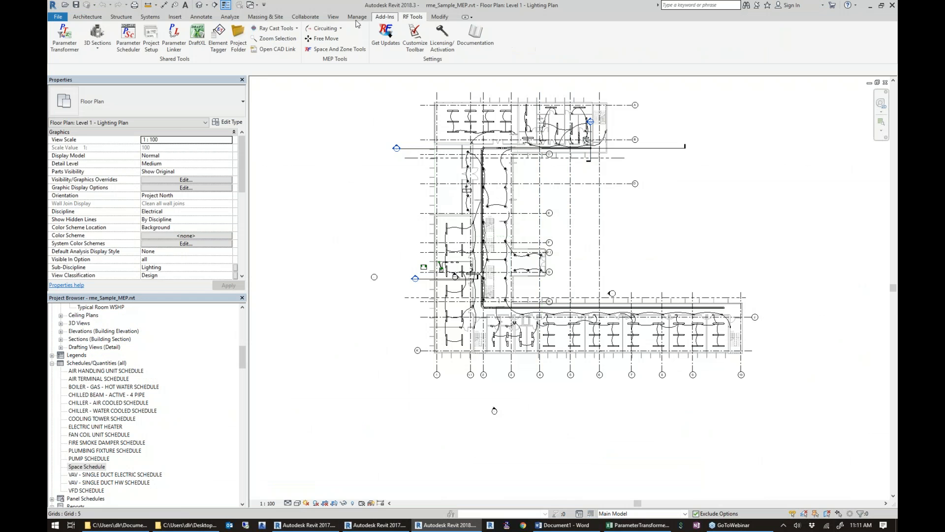
left_click(70, 46)
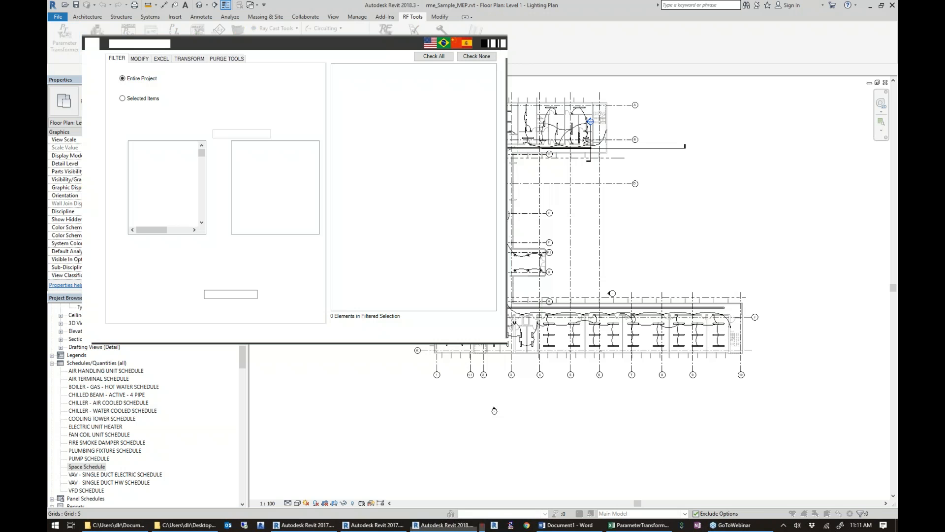
left_click(250, 122)
left_click(193, 187)
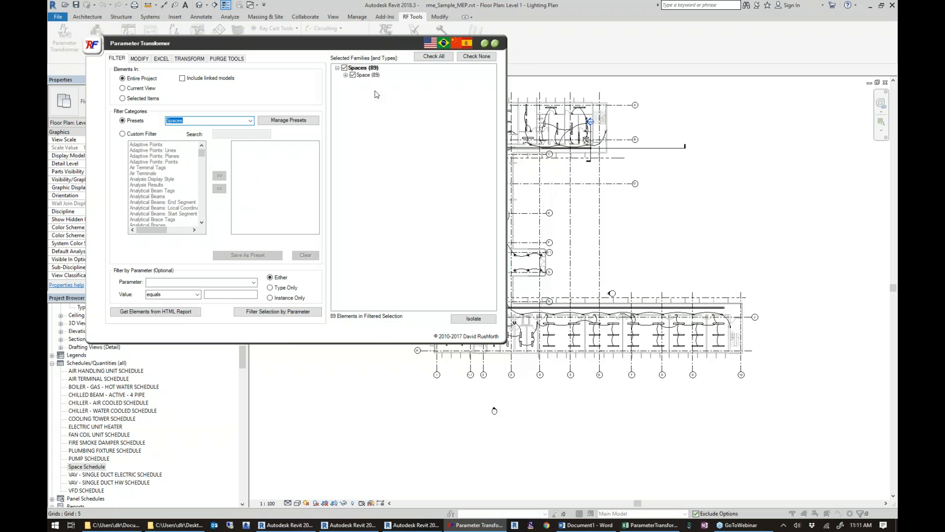
Add the Name and Number parameters to the list of parameters to export to Excel.
left_click(162, 59)
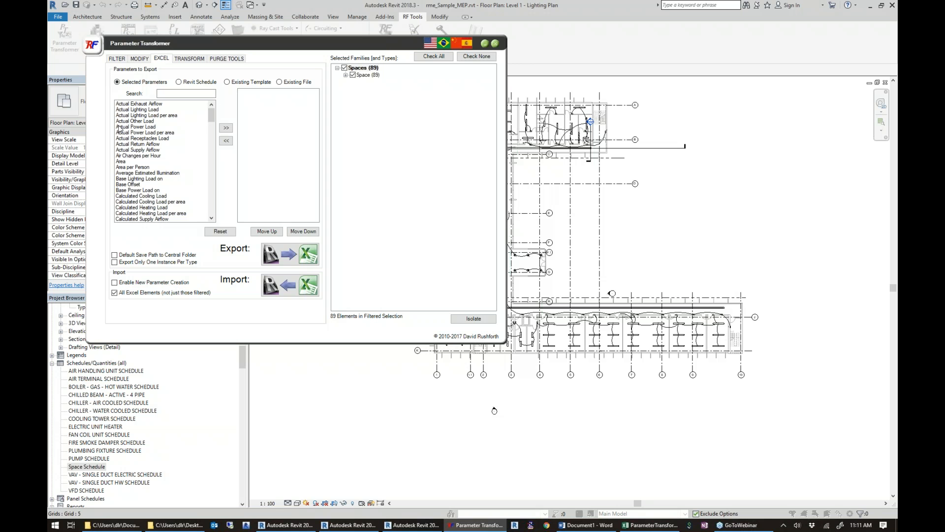
left_click(187, 93)
type("NAME")
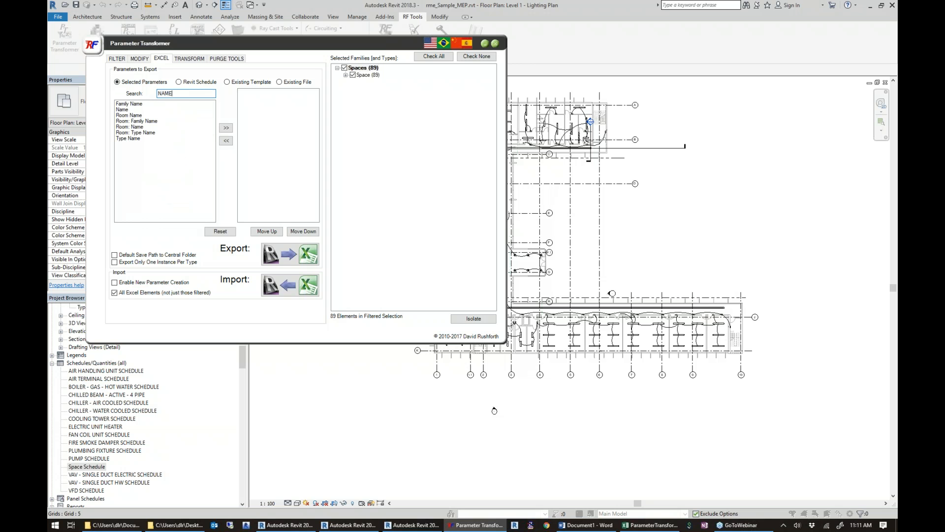
double_click(142, 109)
left_click_drag(172, 94, 154, 96)
type("NUM")
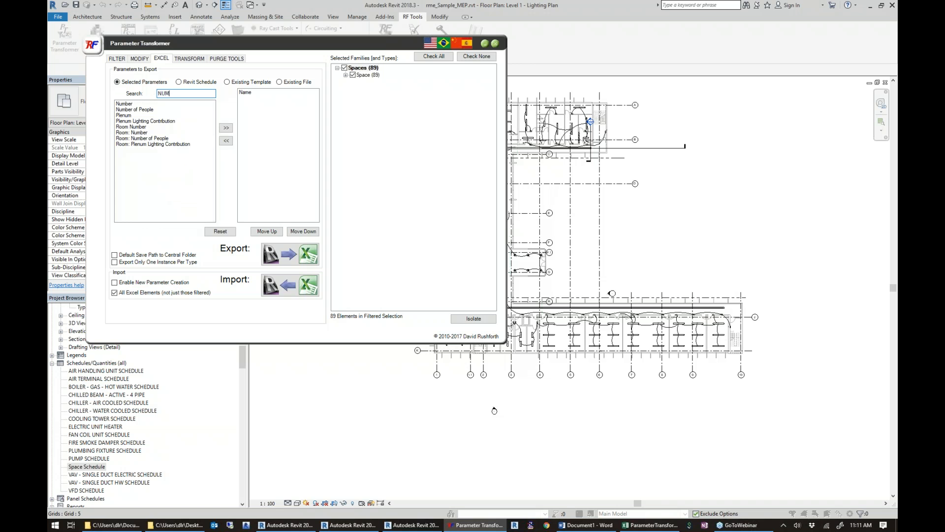
left_click(138, 104)
double_click(137, 104)
Add the Level parameter to the Excel export list and clear the parameter search.
left_click_drag(169, 93, 150, 95)
type("LEVEL")
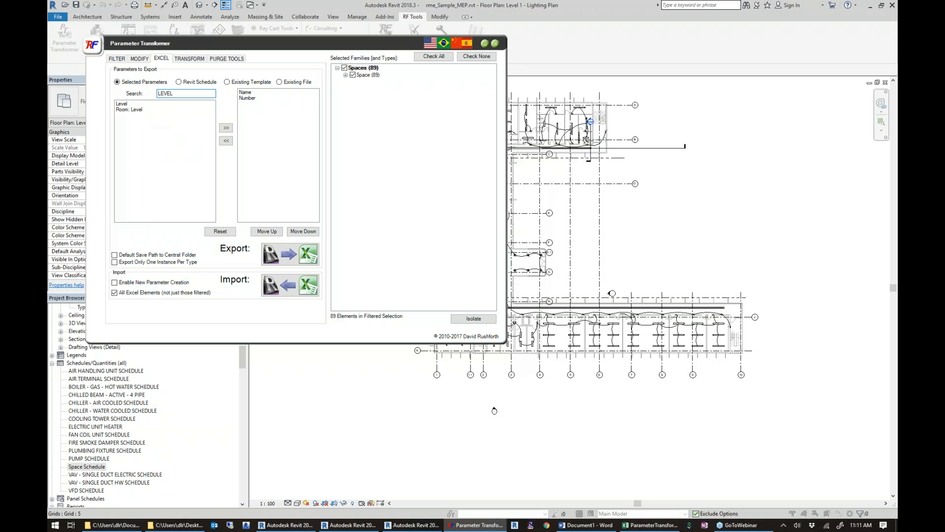
left_click(130, 104)
double_click(130, 104)
left_click_drag(195, 94, 146, 94)
key("BackSpace")
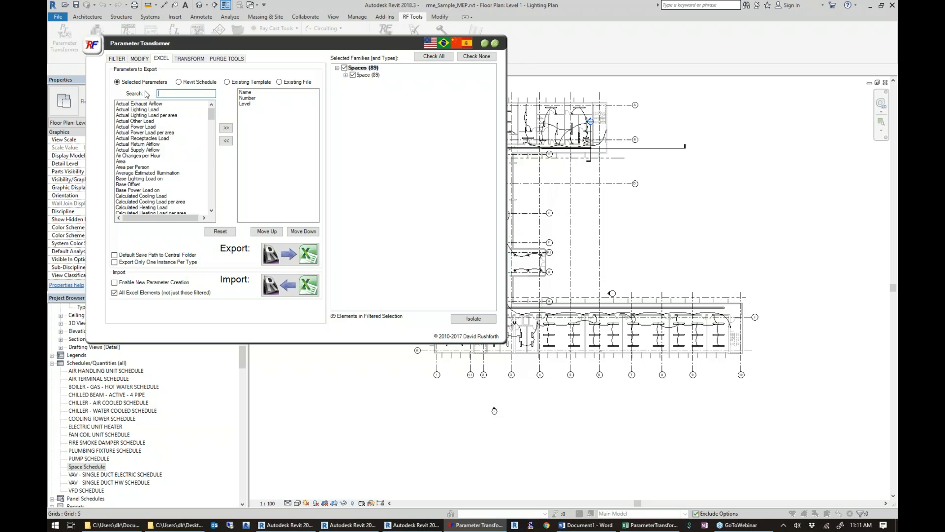
Export the filtered spaces with the selected parameters to the workbook ParameterTransformerExport.xlsx.
left_click(282, 256)
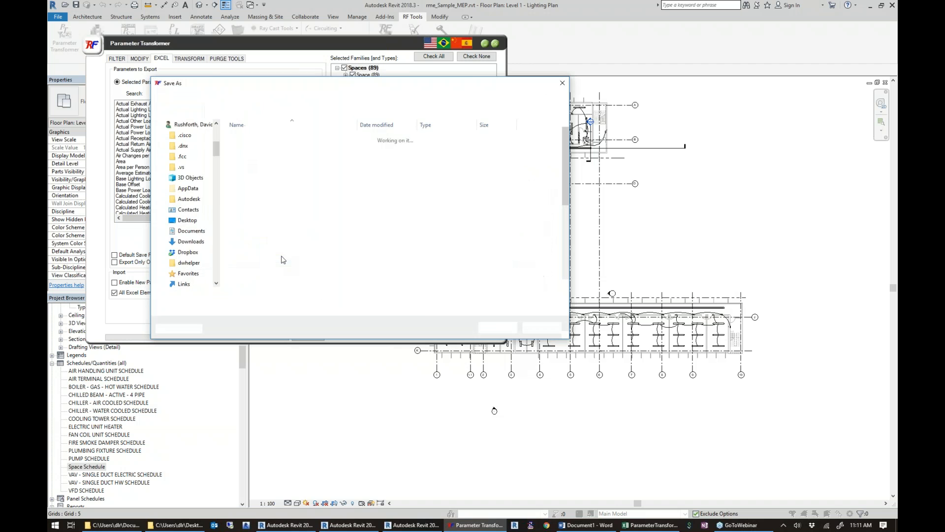
left_click(487, 327)
left_click(495, 265)
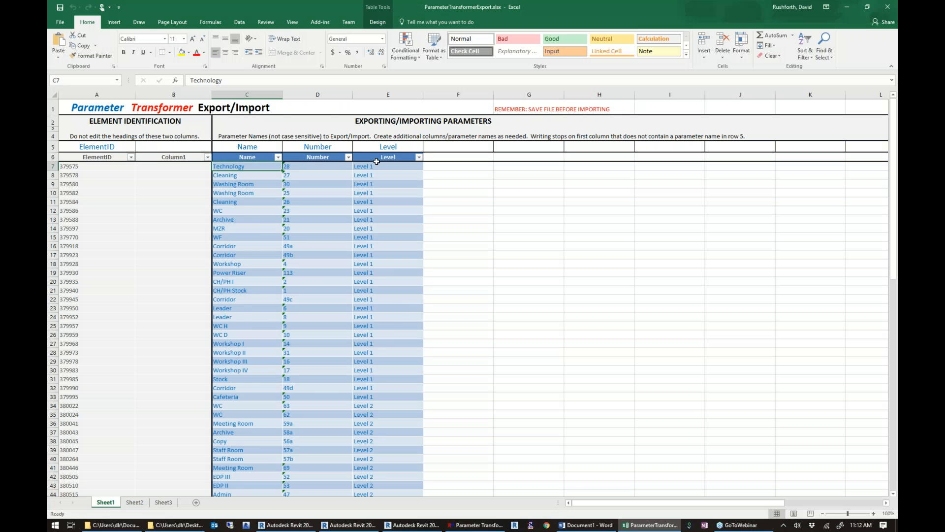
Look through the exported spaces and rename the first one, in cell C7, to a person's first name followed by "space 1".
scroll(441, 208, "down", 1)
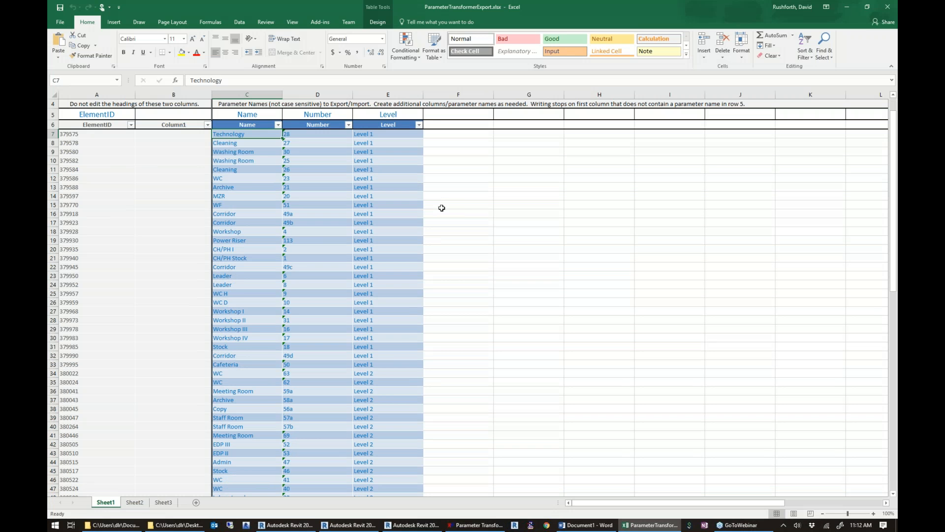
scroll(277, 181, "down", 5)
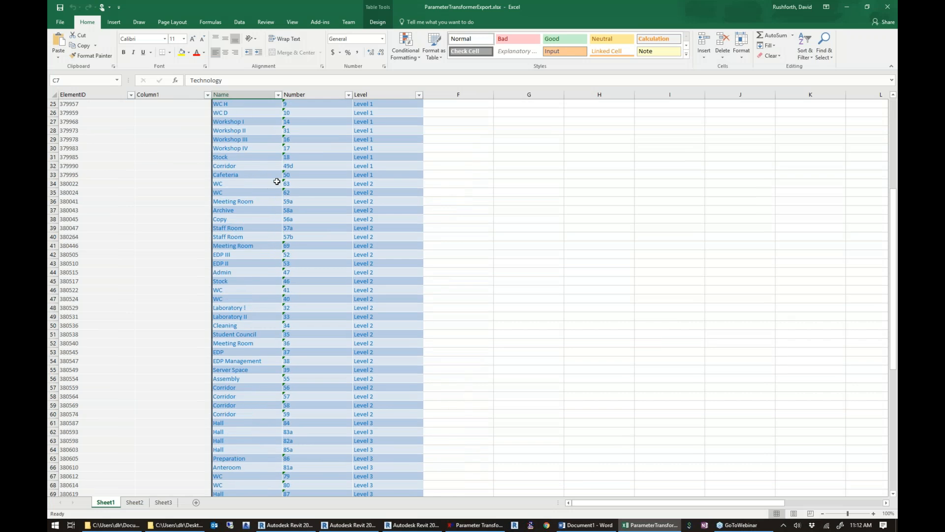
scroll(277, 182, "up", 6)
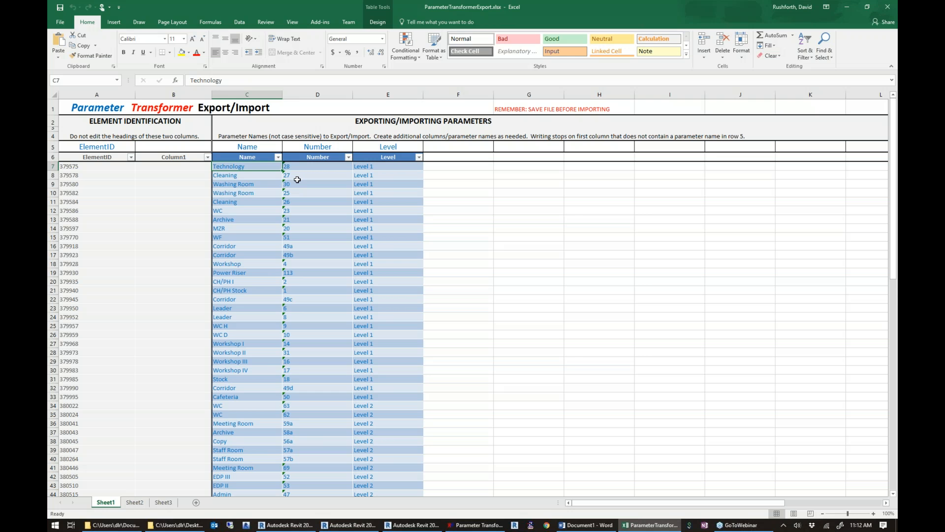
left_click(245, 185)
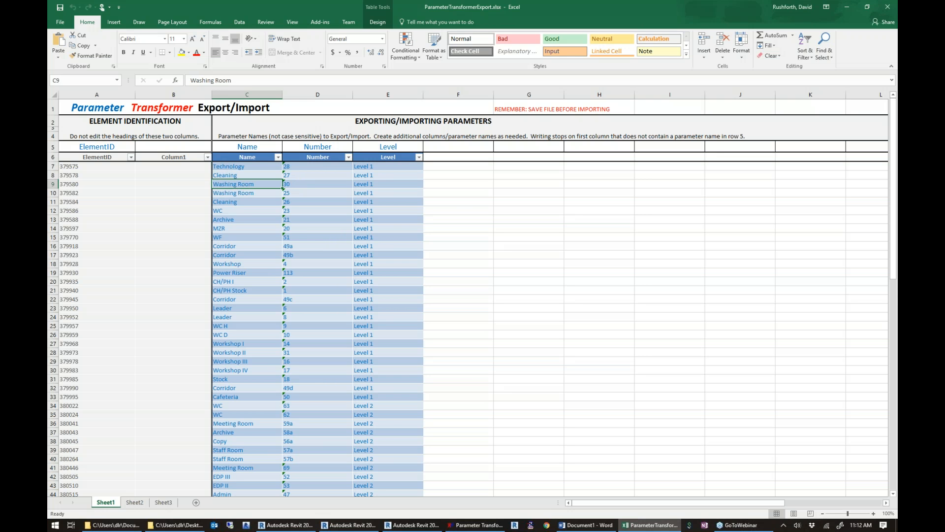
left_click(259, 166)
type("Davids space 1")
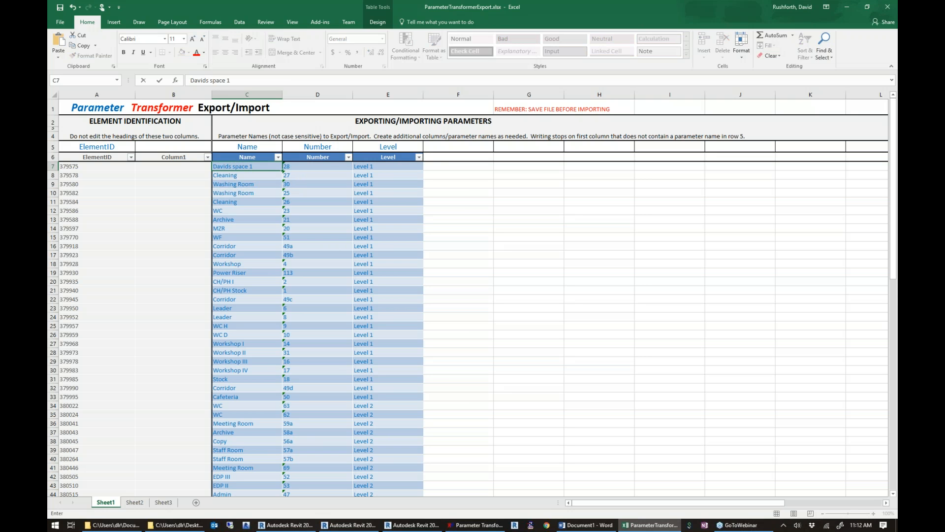
key("Return")
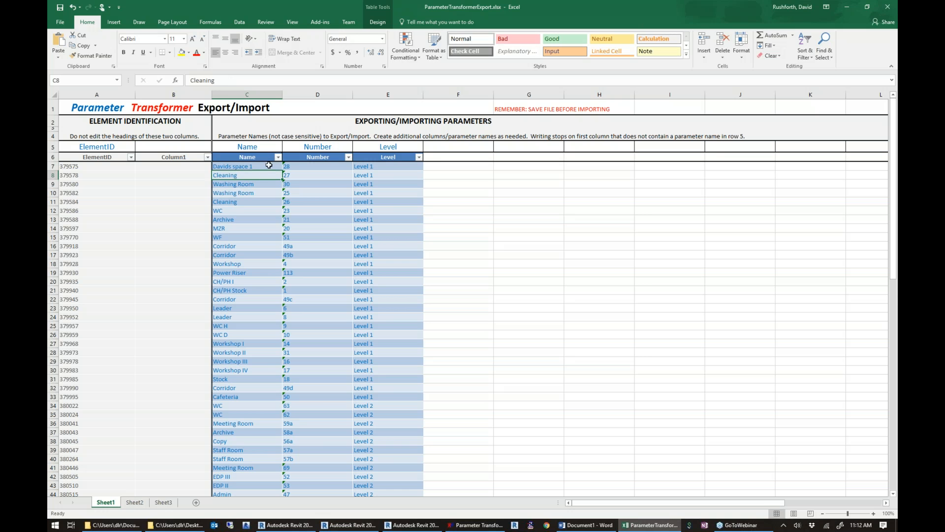
Fill the numbered space name from C7 down through C12 and select the empty parameter heading cell F5.
left_click(269, 165)
left_click_drag(282, 171, 283, 215)
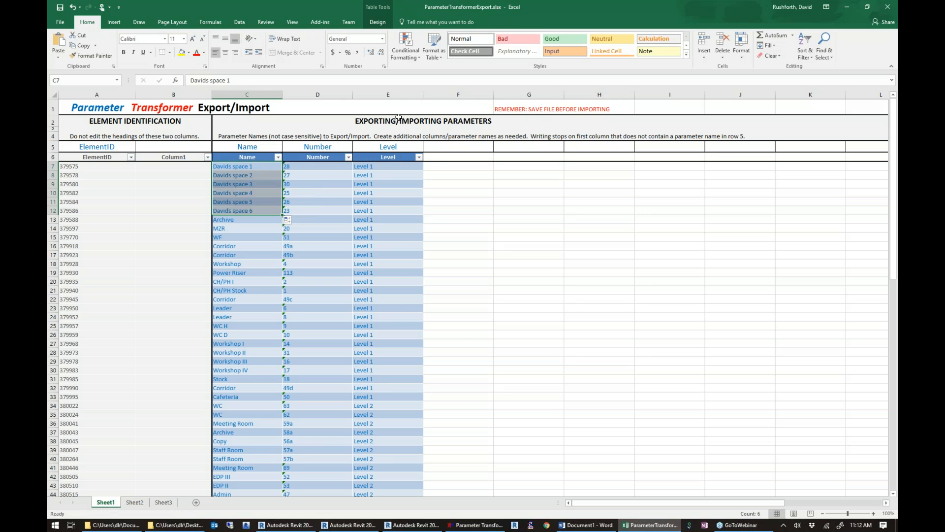
left_click(461, 144)
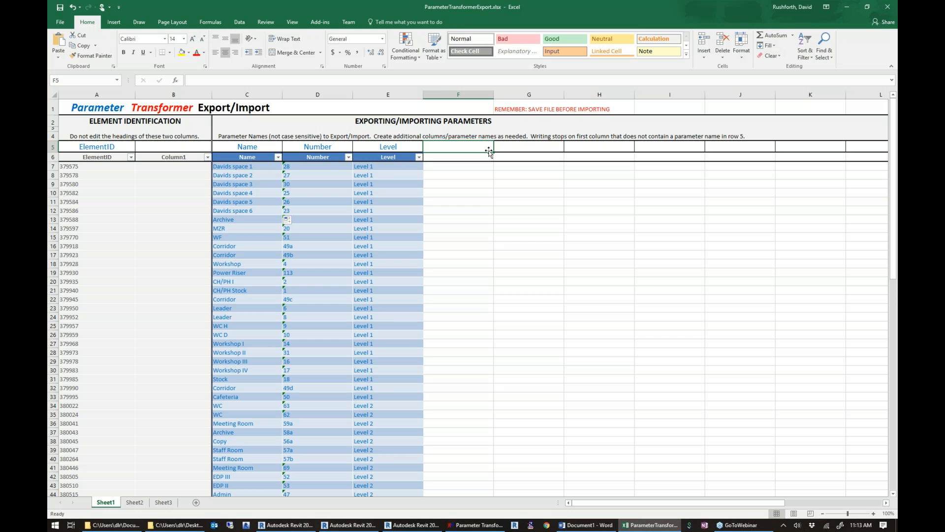
Add a new parameter heading "Sensor ID - Occupancy" in cell F5.
type("Sensor ID -")
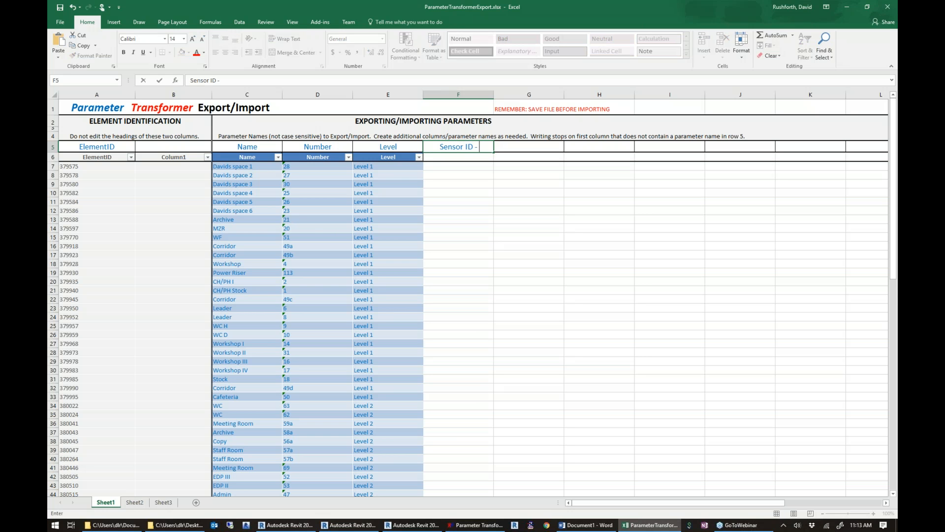
type(" Occupancy")
key("Tab")
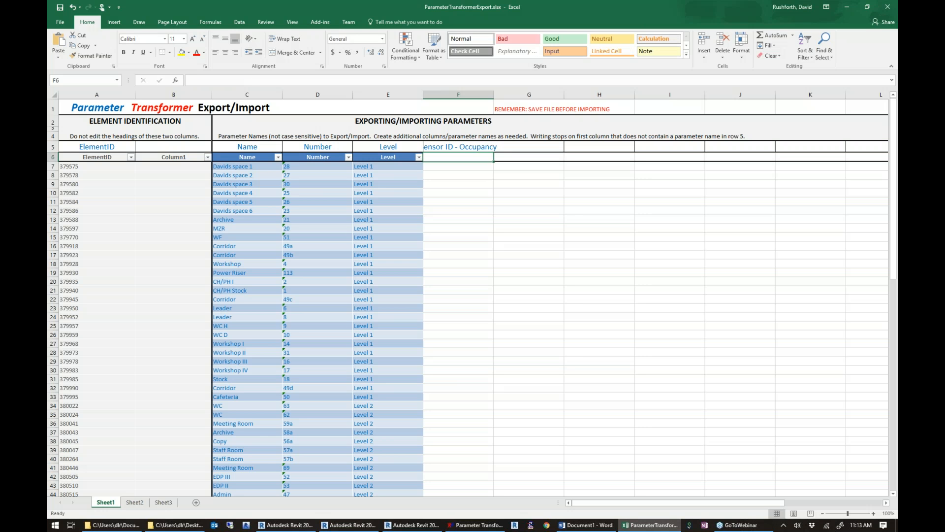
Add a second new parameter heading, "Sensor ID - Airflow", in cell G5.
type("Sensore")
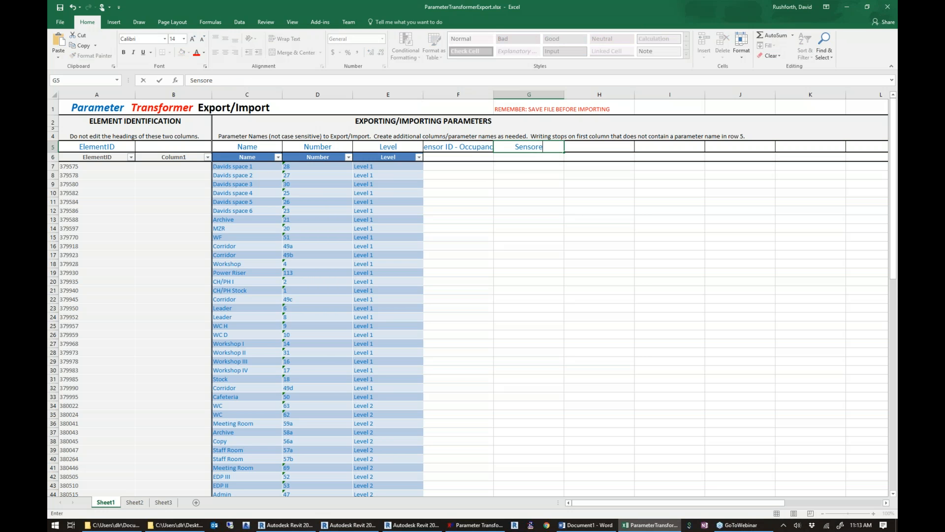
key("BackSpace")
type("ID")
key("BackSpace")
key("BackSpace")
type("ID - Airflow")
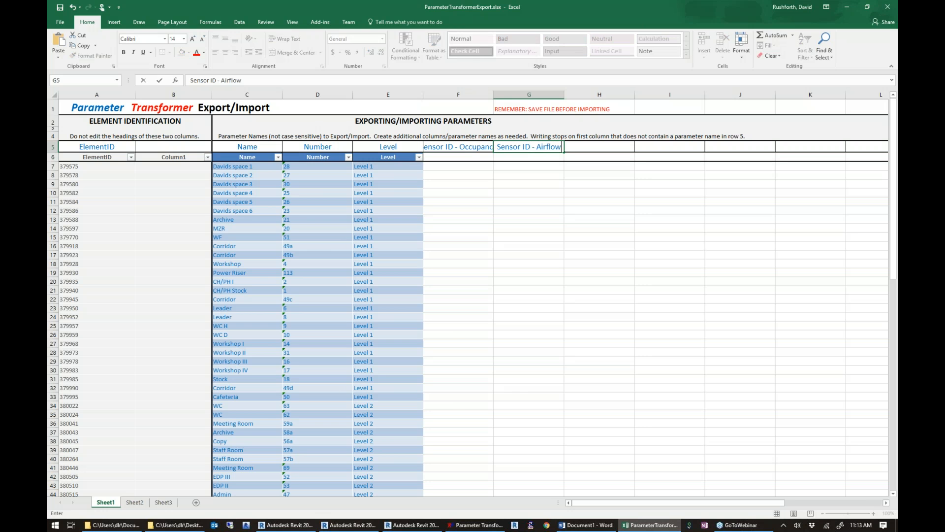
key("Tab")
Add a third new parameter heading, "Sensor ID - Temp", in cell H5.
type("S")
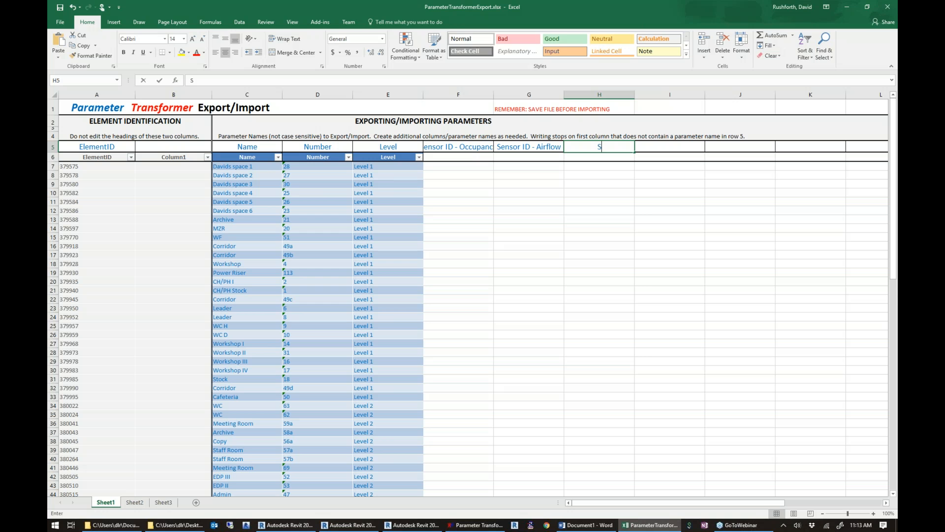
type("ensor ID -")
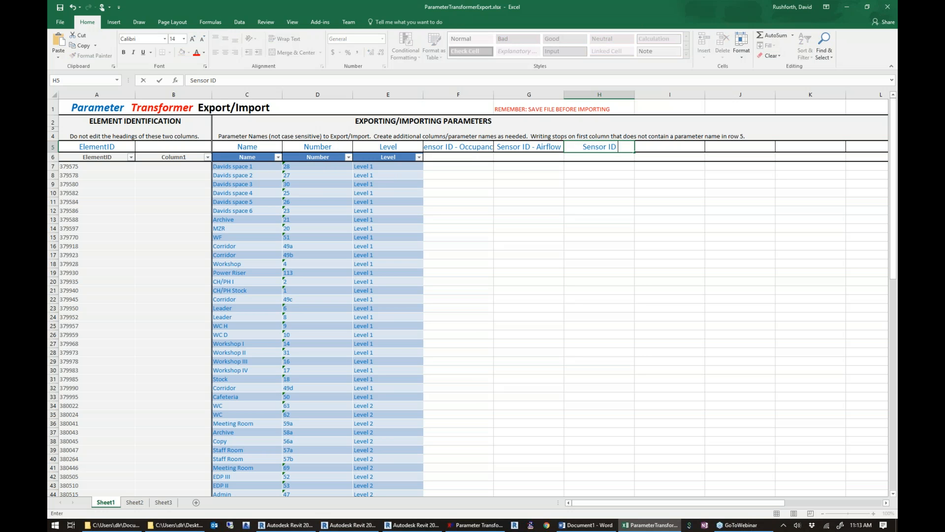
type("p")
key("Return")
Enter the occupancy sensor IDs a1 and a2 for the first two spaces in cells F7 and F8.
left_click(443, 168)
type("a1")
key("Return")
type("a2")
key("Return")
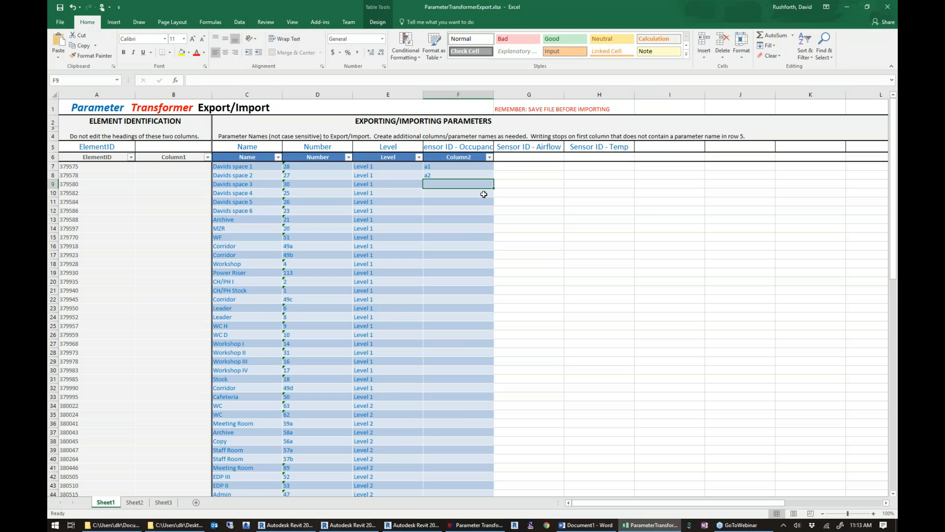
Enter the airflow sensor IDs b1 and b2 for the first two spaces in cells G7 and G8.
left_click(521, 166)
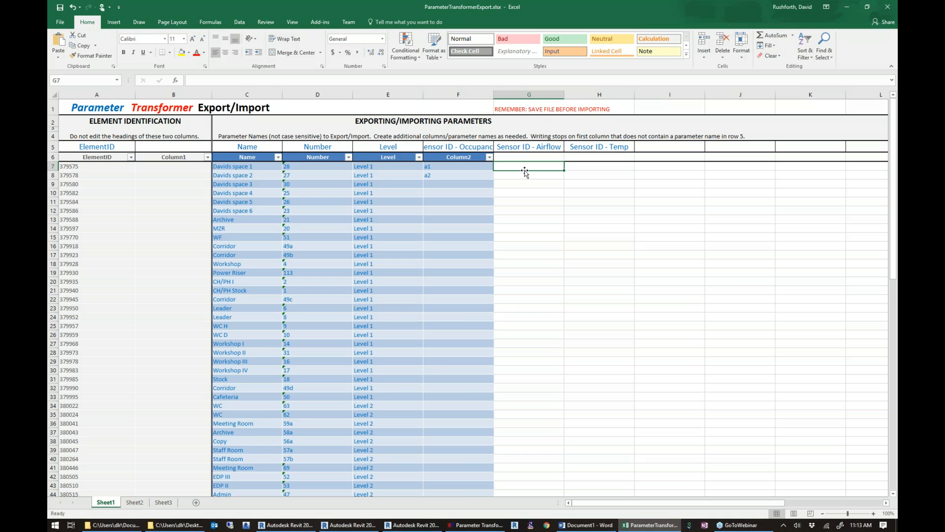
type("b1")
key("Return")
type("b2")
key("Return")
Enter temperature sensor IDs c1 and c2 in H7 and H8, and fill all three sensor series down through every exported space.
left_click(595, 166)
type("c1")
key("Return")
type("c2")
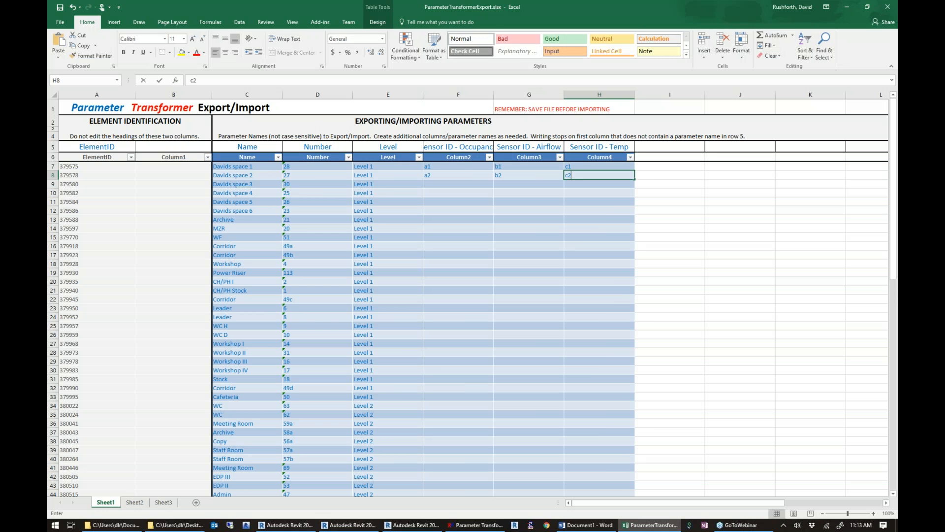
key("Return")
left_click_drag(458, 167, 598, 479)
scroll(589, 462, "up", 17)
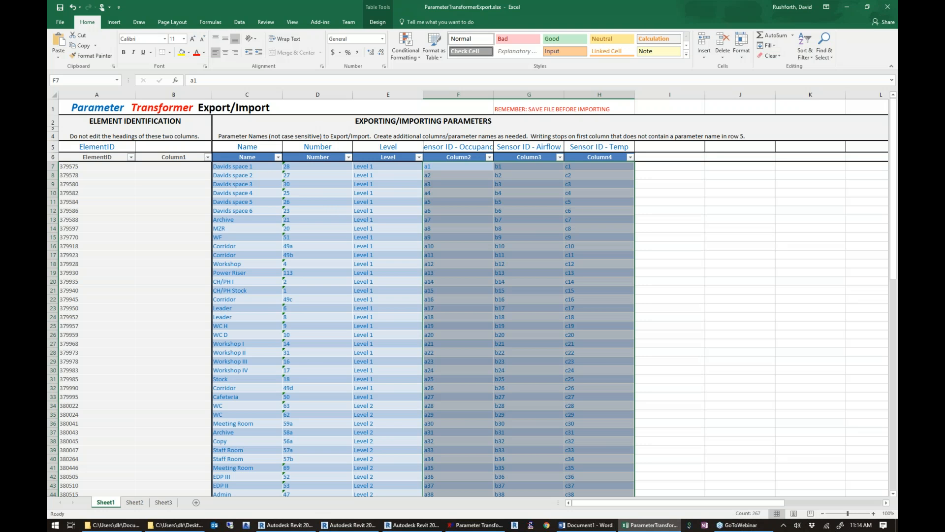
Switch to Parameter Transformer, enable new parameter creation for the import, and import the workbook ParameterTransformerExport.xlsx.
left_click(493, 526)
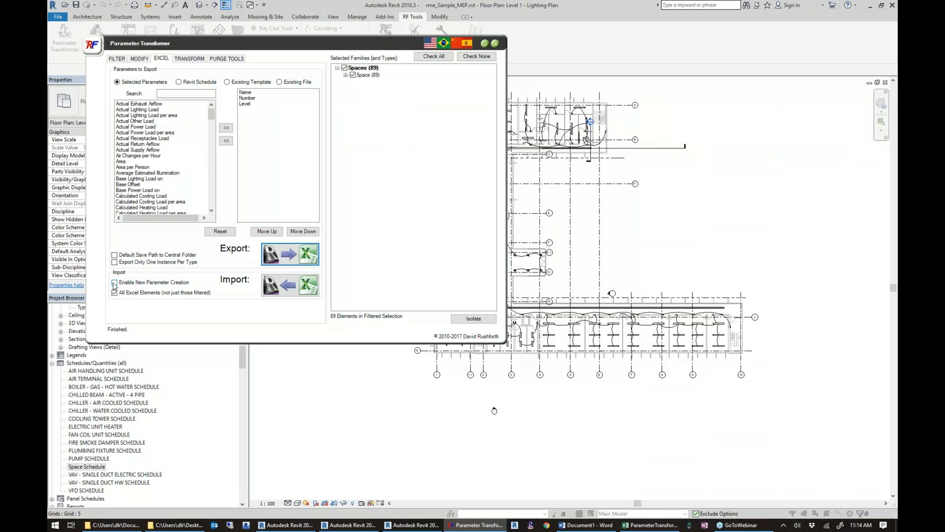
left_click(114, 284)
left_click(299, 286)
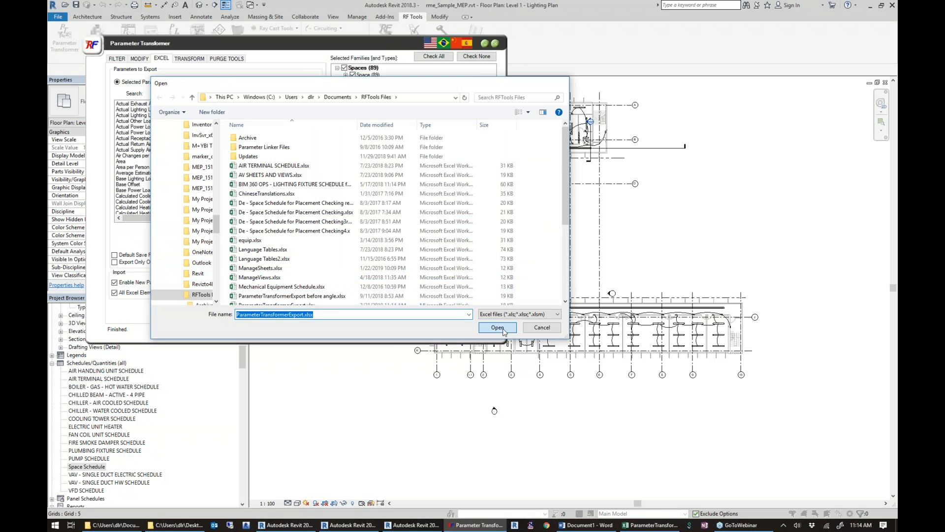
left_click(497, 327)
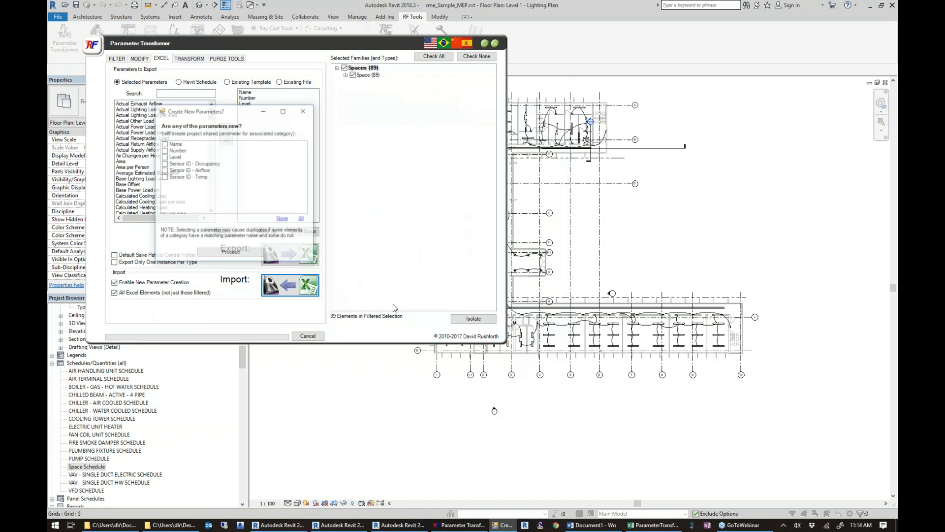
Mark Sensor ID - Occupancy, Sensor ID - Airflow and Sensor ID - Temp as new parameters, complete the import, and close Parameter Transformer.
left_click(164, 163)
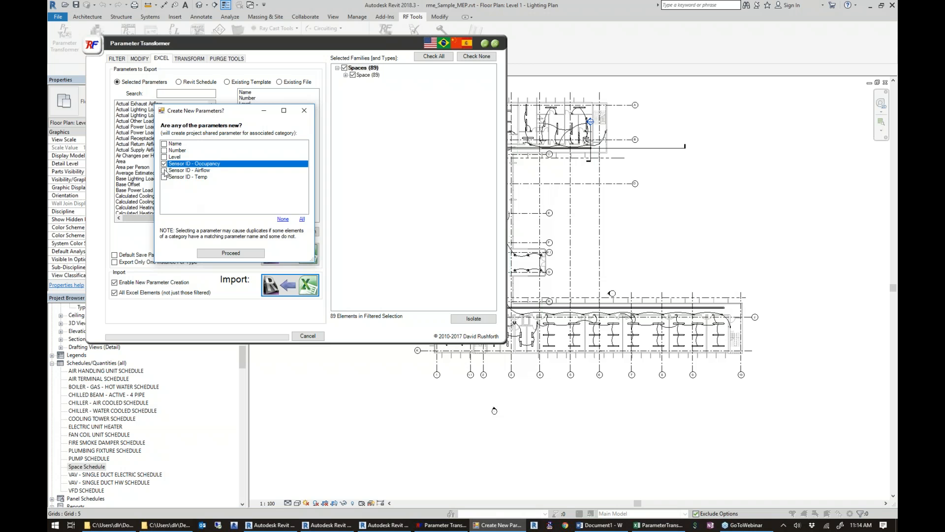
left_click(164, 170)
left_click(164, 176)
left_click(231, 254)
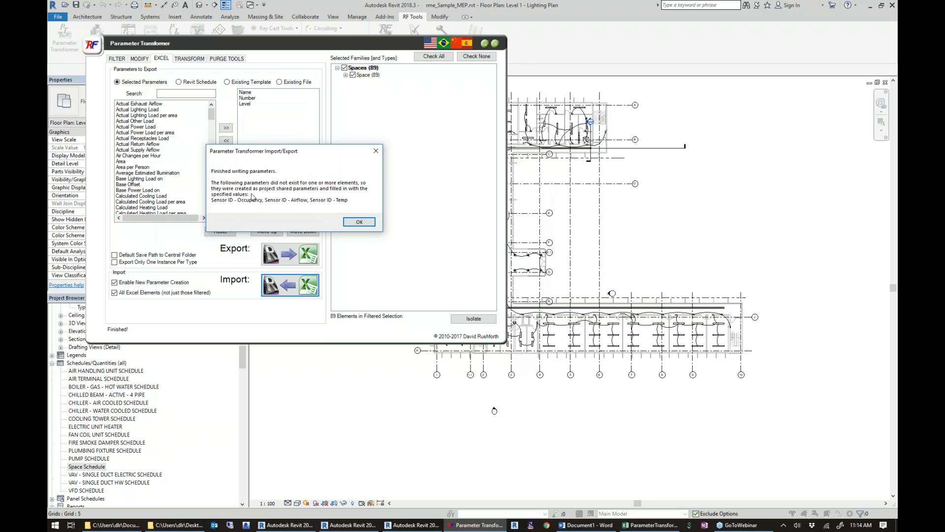
left_click(359, 222)
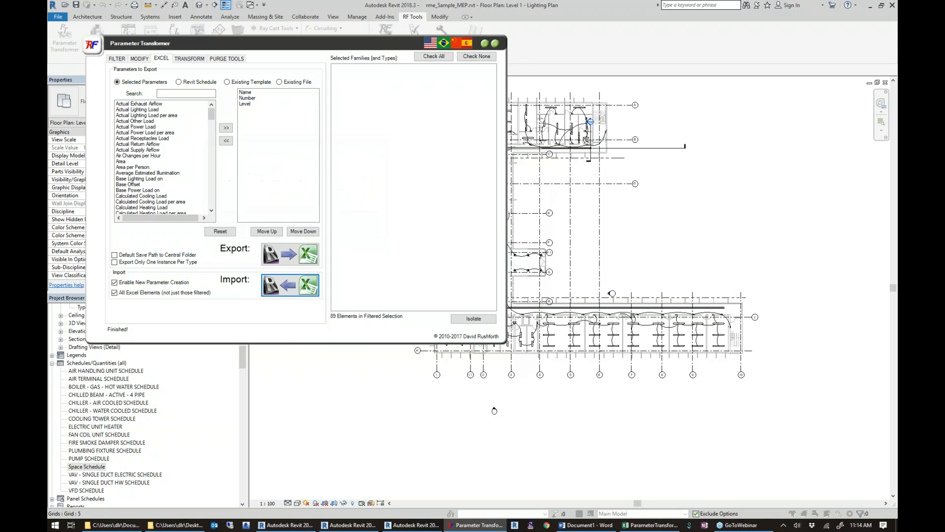
left_click(495, 42)
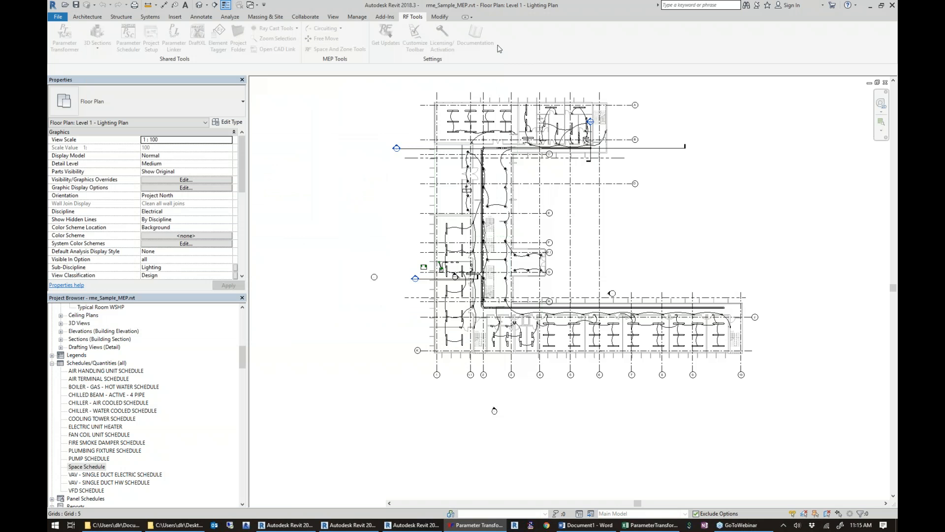
Add the Sensor ID - Occupancy, Sensor ID - Airflow and Sensor ID - Temp fields to the Space Schedule and close the schedule view.
double_click(90, 467)
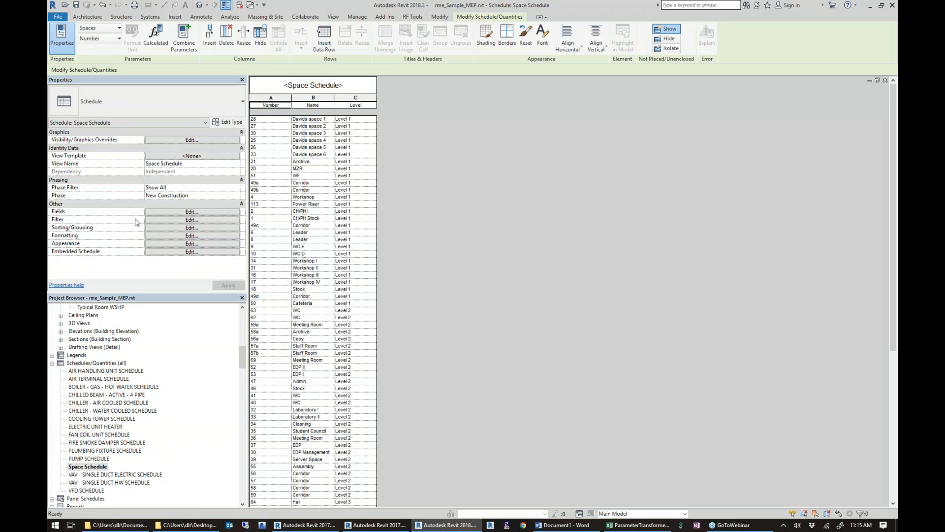
left_click(170, 213)
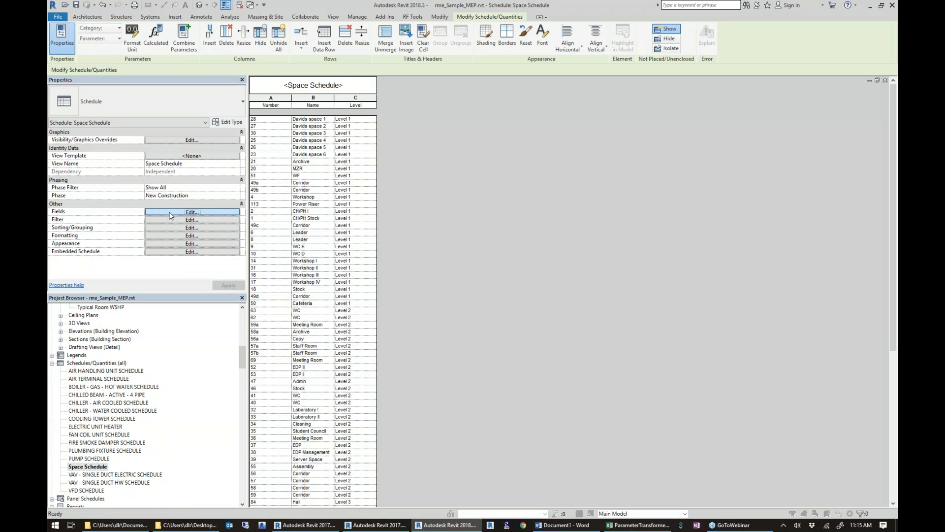
left_click_drag(455, 231, 456, 288)
double_click(386, 263)
double_click(388, 262)
double_click(391, 257)
left_click(501, 351)
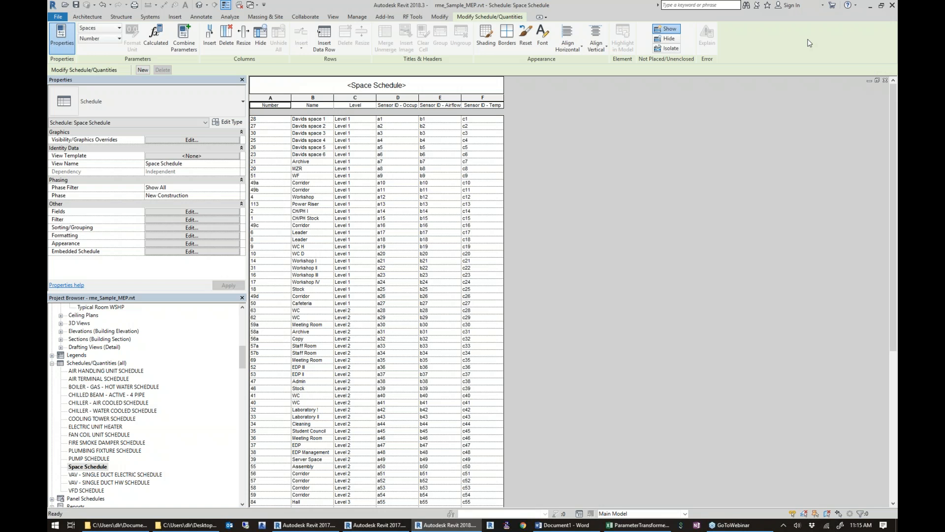
left_click(894, 26)
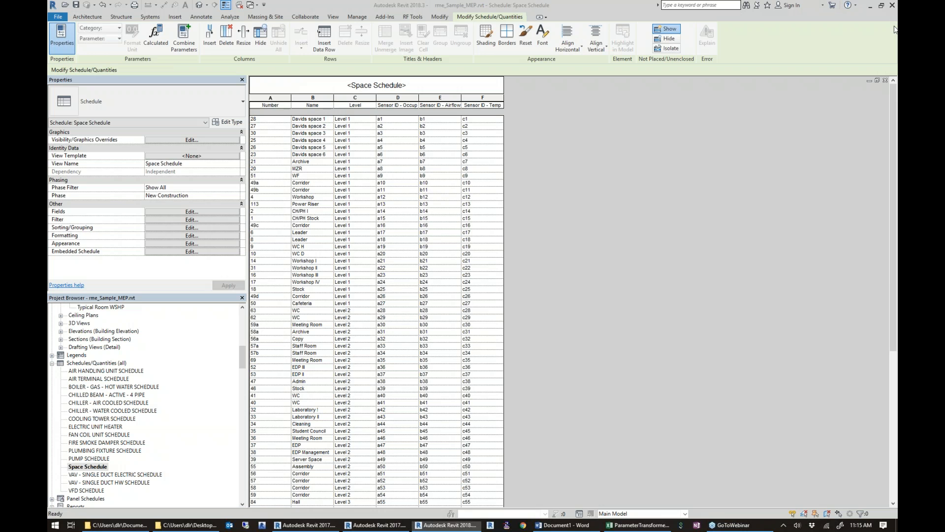
left_click(895, 50)
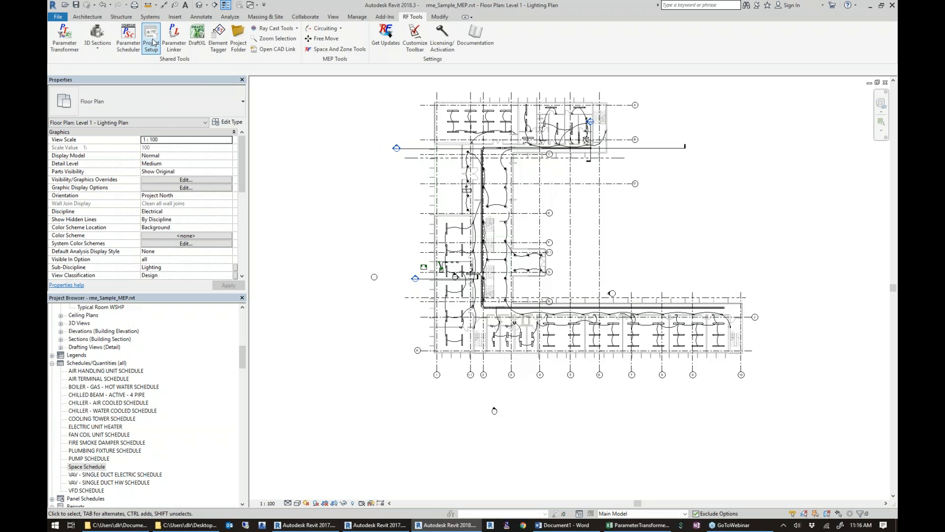
Reopen Parameter Transformer, base the Excel export on the Revit schedule Space Schedule, and use its scheduled elements as the selection set.
left_click(74, 46)
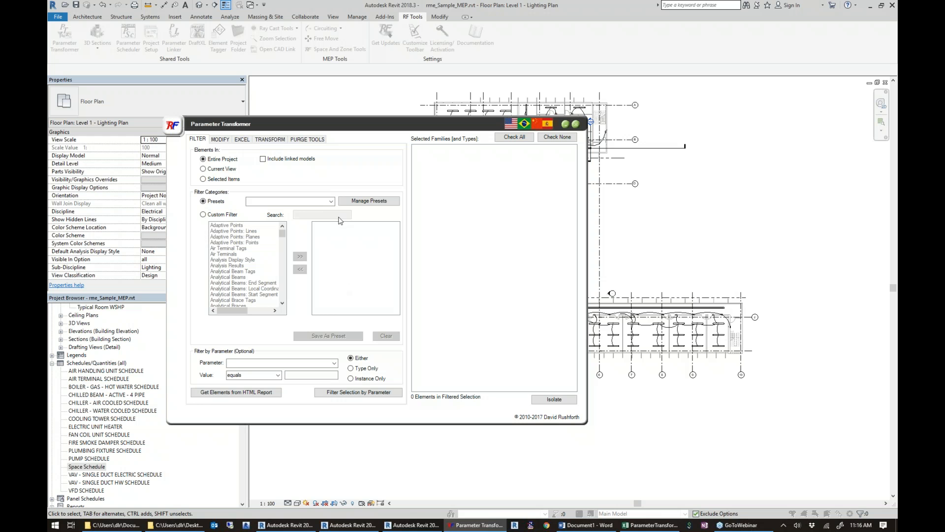
left_click(244, 139)
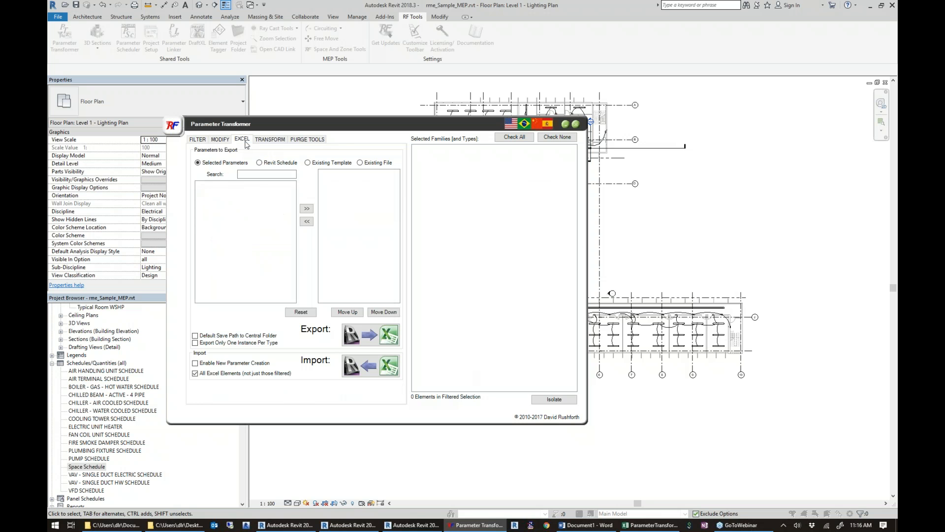
left_click(260, 162)
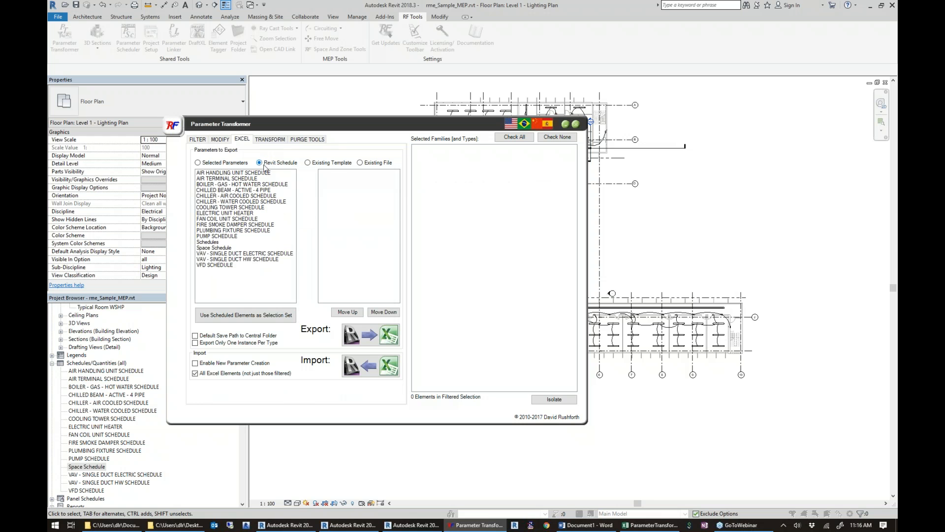
left_click(209, 248)
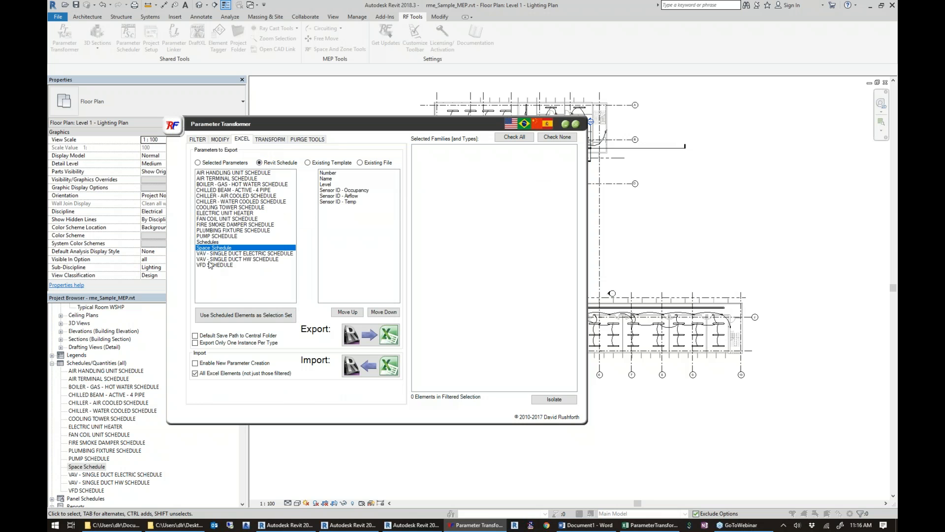
left_click(234, 321)
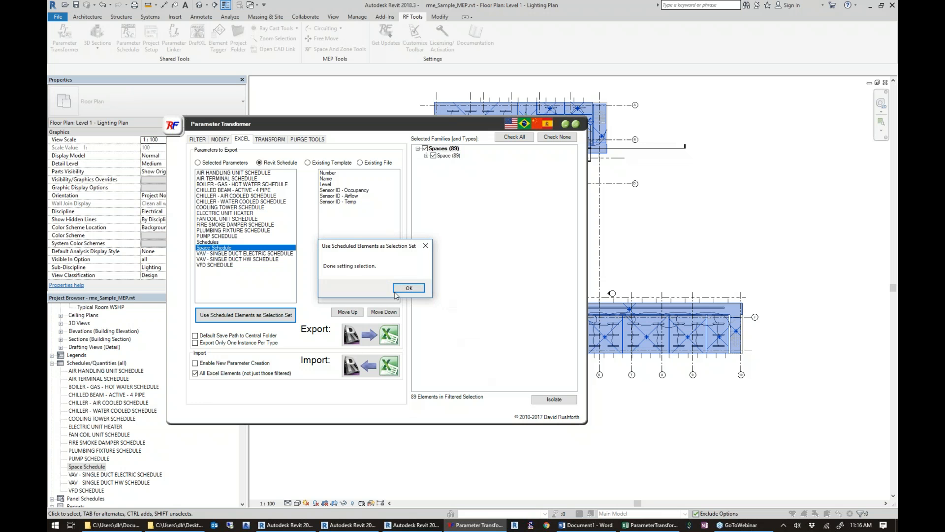
left_click(407, 288)
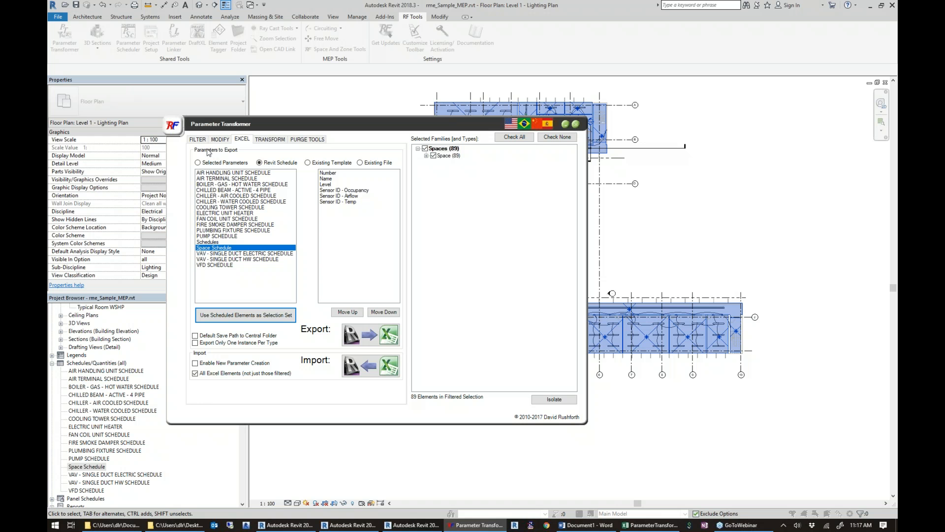
Close Parameter Transformer and switch to the MEP_15108 Aurora Livermore project, showing the Lobby 101 area of the first-floor lighting plan.
left_click(578, 126)
left_click(292, 526)
middle_click_drag(307, 141, 669, 121)
middle_click_drag(416, 148, 300, 90)
scroll(355, 290, "up", 1)
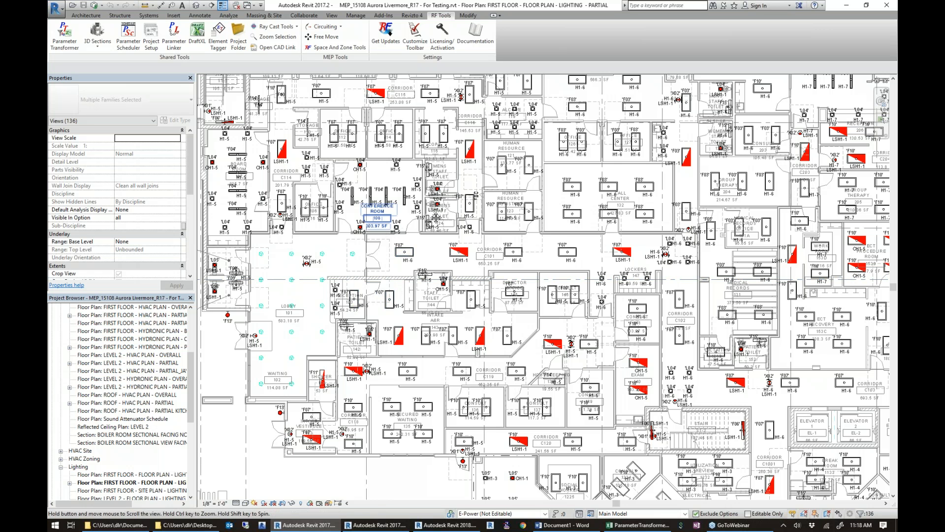
middle_click_drag(363, 228, 458, 192)
scroll(459, 191, "up", 1)
scroll(456, 193, "up", 4)
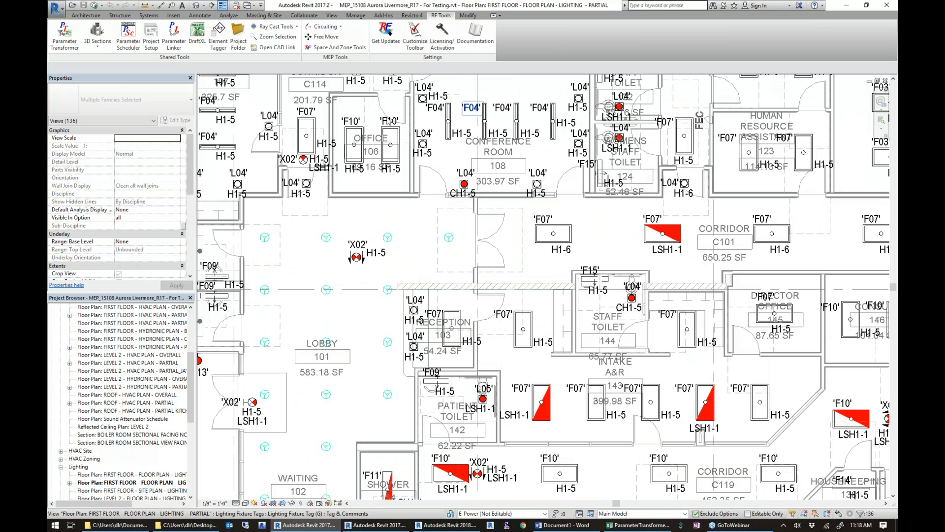
Partially explode the imported Decorative lighting.dwg symbols in the lobby.
left_click(452, 242)
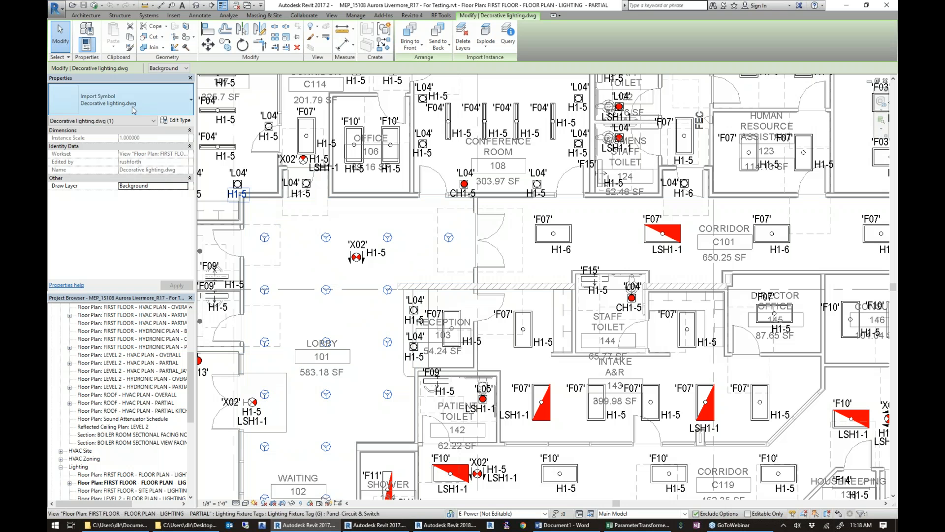
left_click(487, 33)
Select all instances of the exploded decorative lighting symbol that are visible in the lighting plan.
left_click(449, 237)
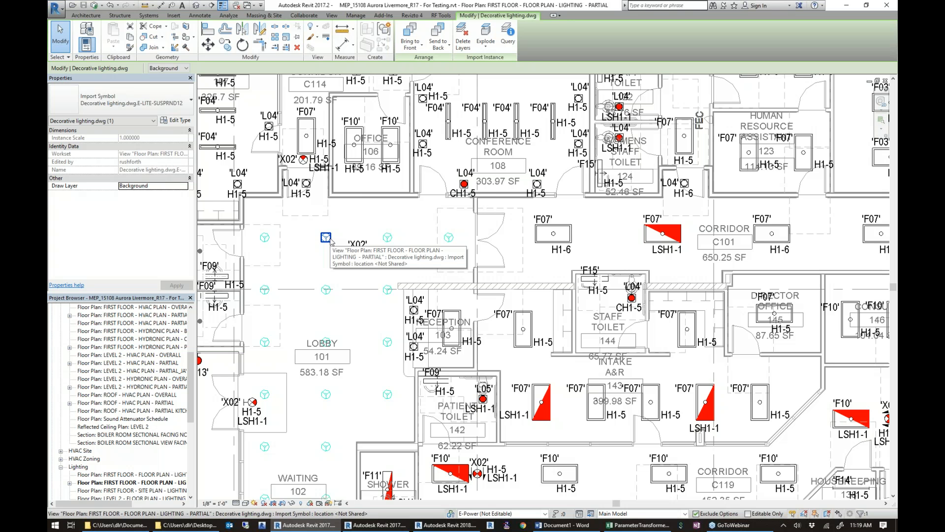
right_click(388, 238)
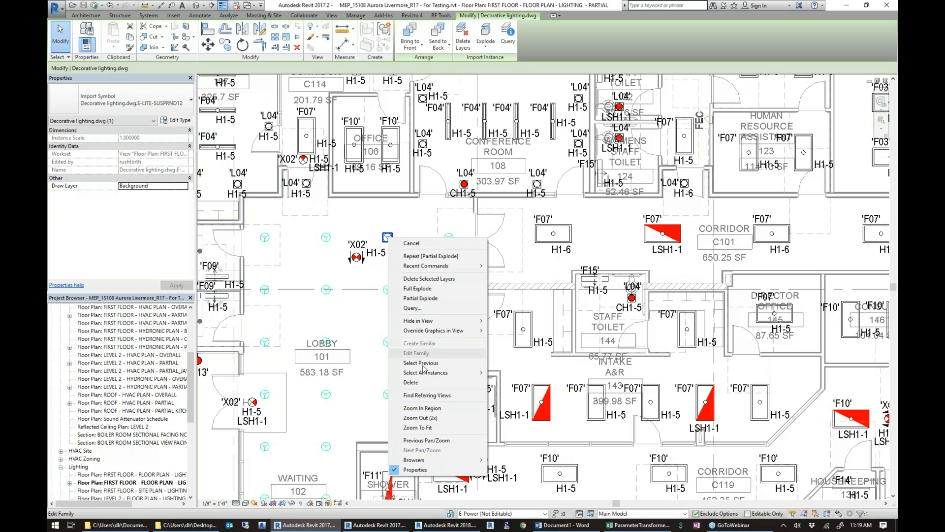
mouse_move(437, 373)
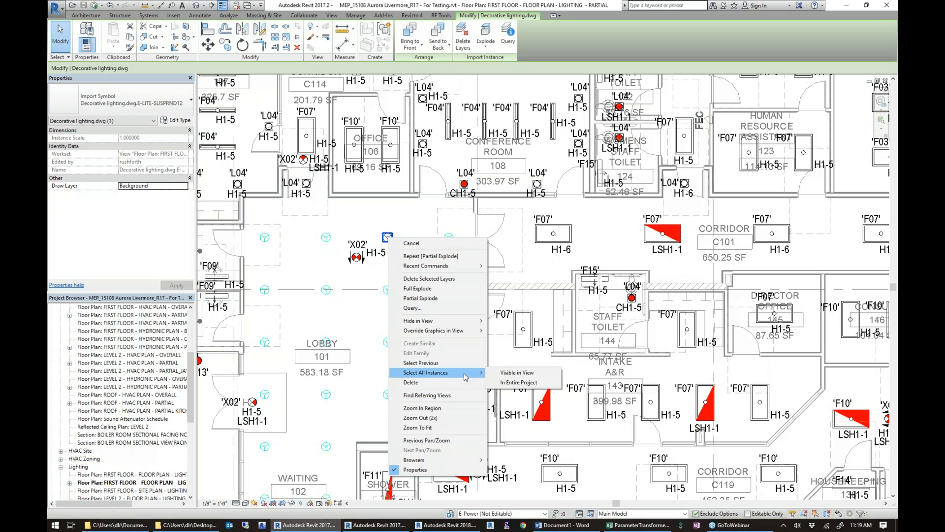
left_click(516, 373)
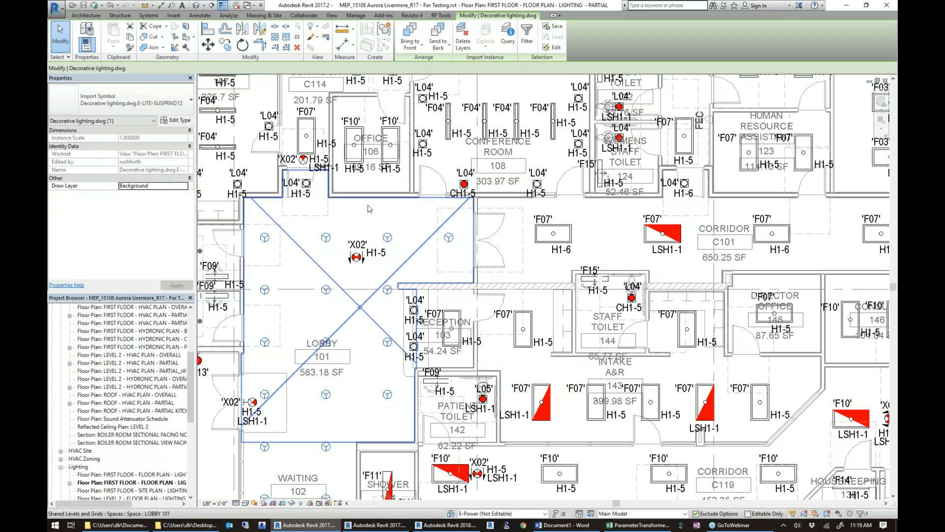
Open Parameter Transformer on the selected CAD symbols and bring up its Transform settings.
left_click(441, 15)
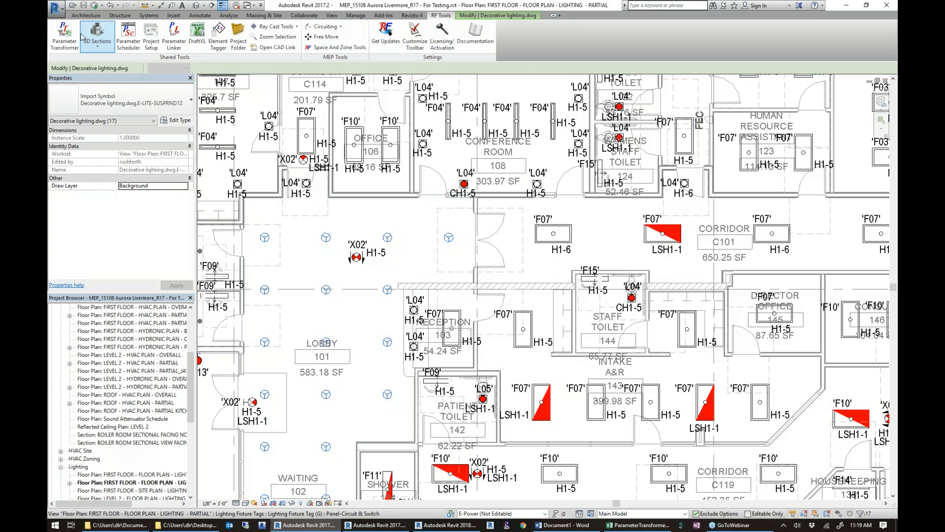
left_click(64, 37)
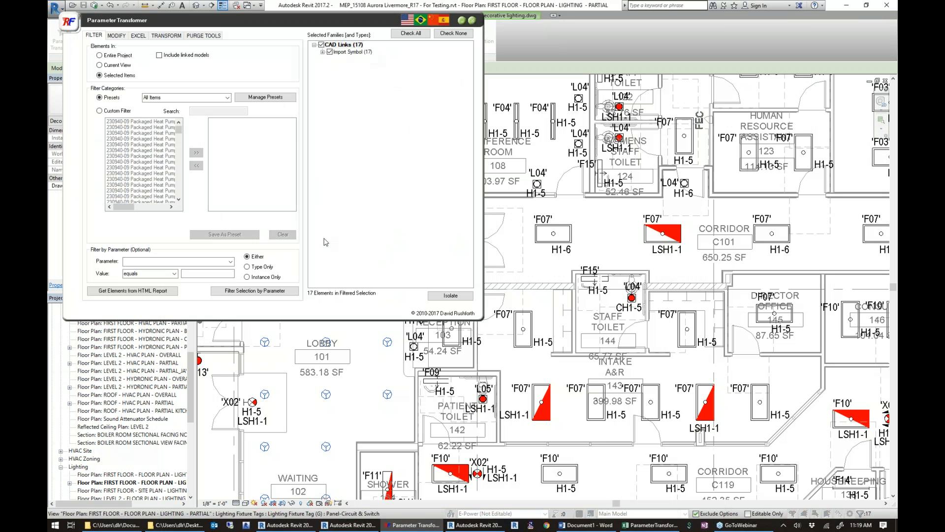
left_click(165, 36)
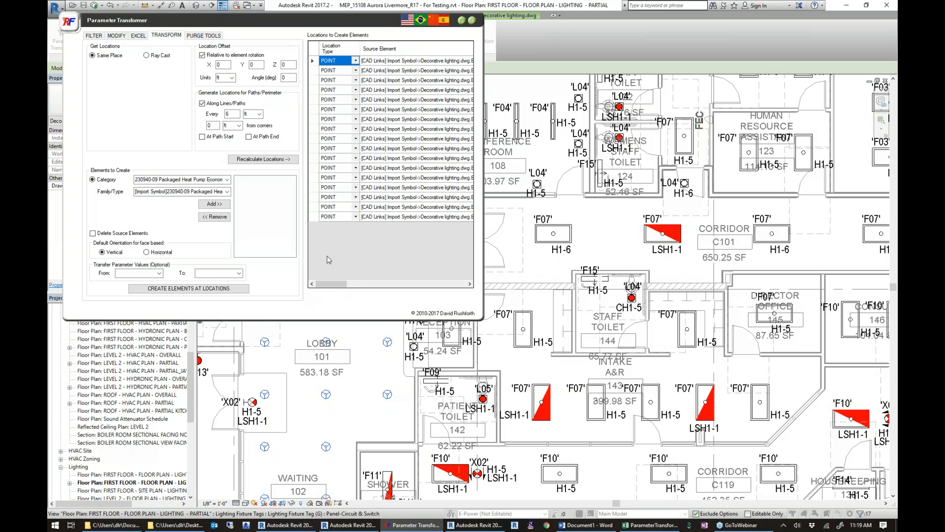
Set the Z location offset to 9 ft and recalculate the element locations, checking the start point coordinates.
left_click_drag(343, 287, 372, 289)
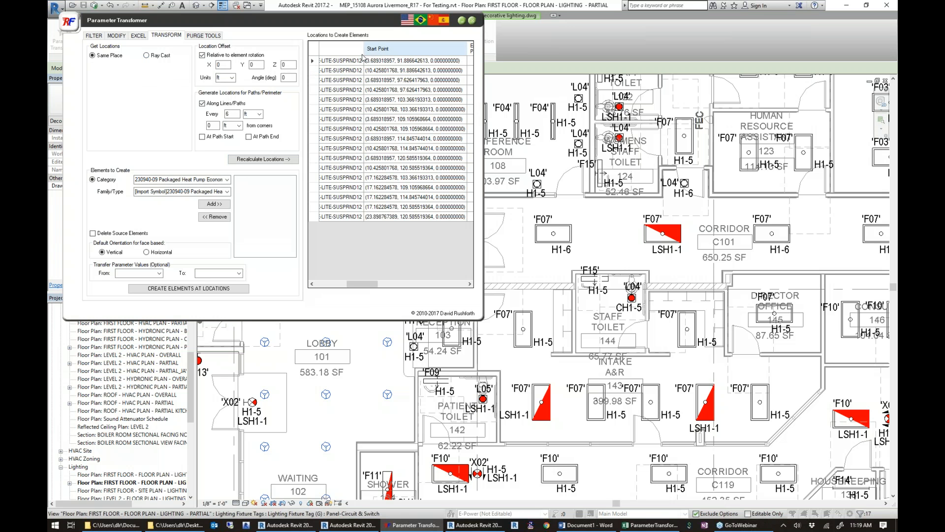
left_click(285, 64)
key("BackSpace")
type("9")
left_click(292, 159)
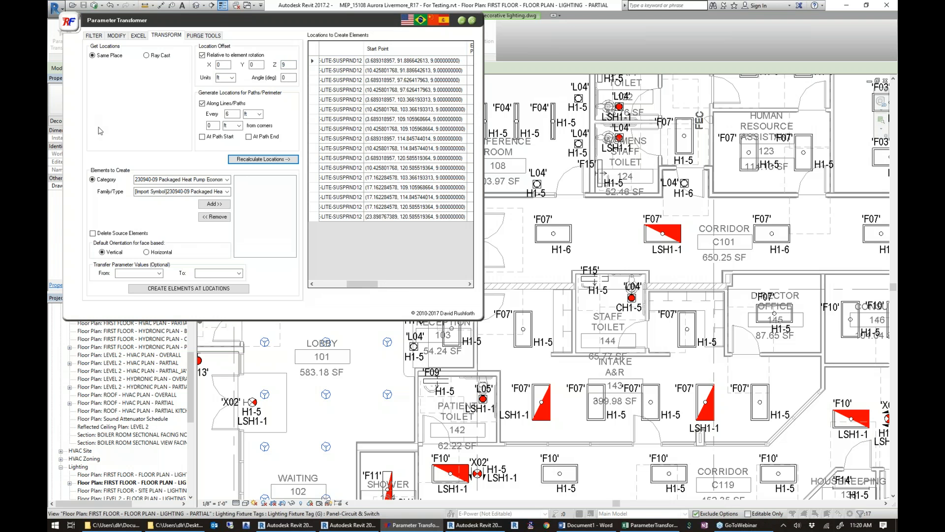
Choose the Lighting Fixtures category and add the Pendants (G) type Decorative Pendant F21 as the element to create.
left_click(176, 181)
type("lighi")
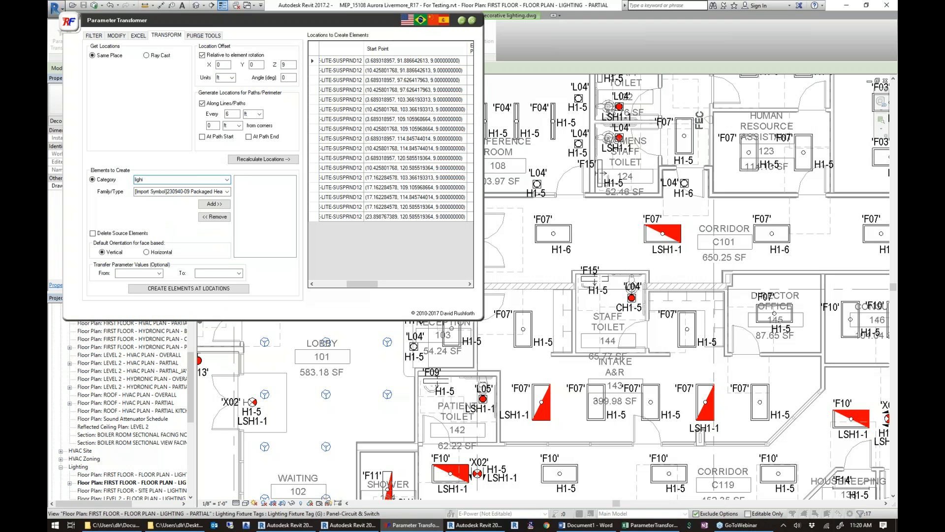
key("BackSpace")
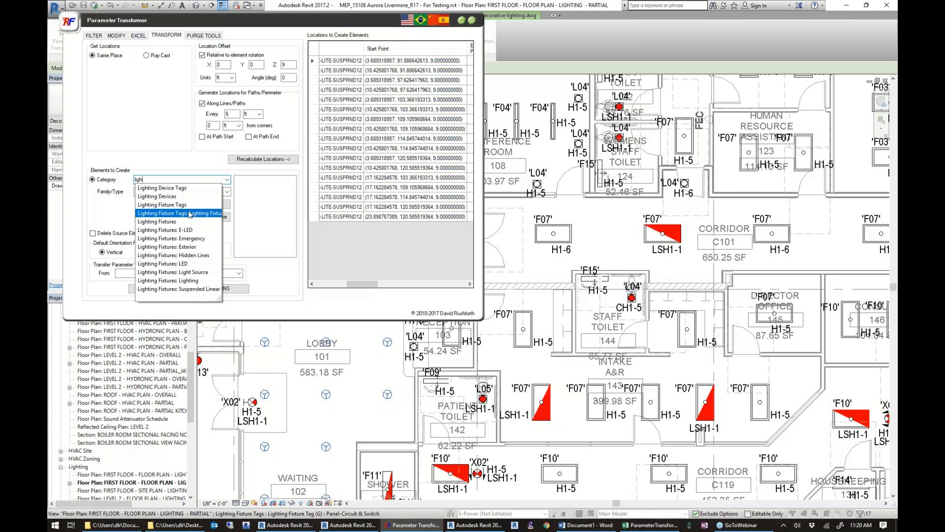
left_click(158, 221)
left_click(227, 192)
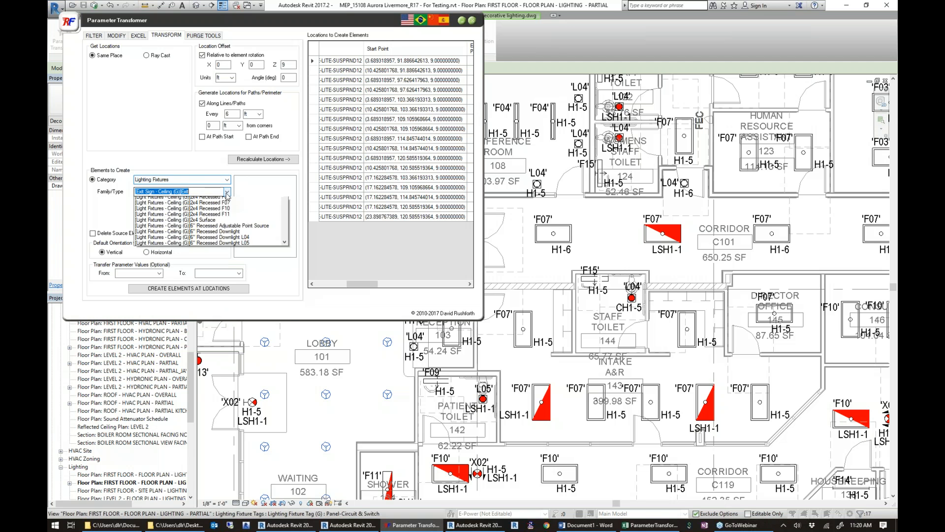
scroll(239, 236, "down", 5)
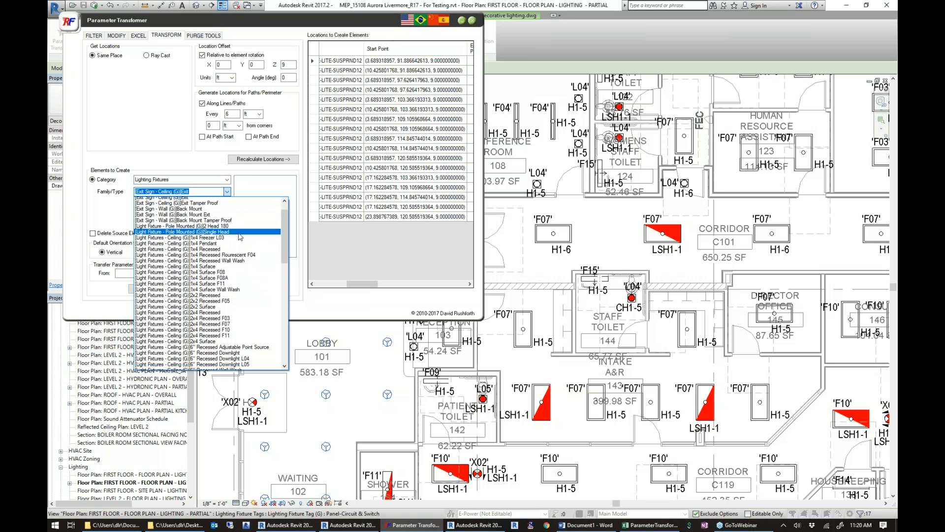
scroll(240, 238, "down", 4)
scroll(239, 238, "down", 5)
left_click(206, 344)
left_click(207, 204)
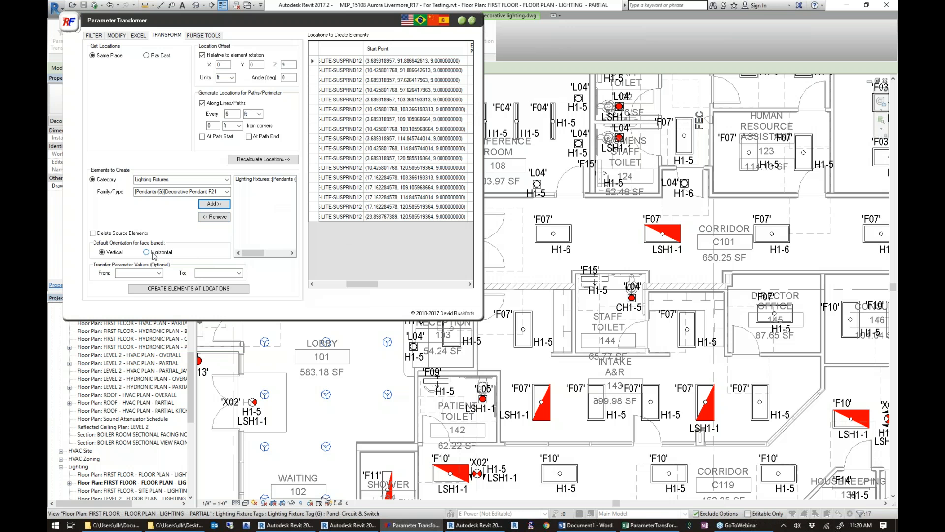
Set horizontal orientation for face-based elements, enable deleting source elements, create the pendants at the locations, and close Parameter Transformer.
left_click(150, 252)
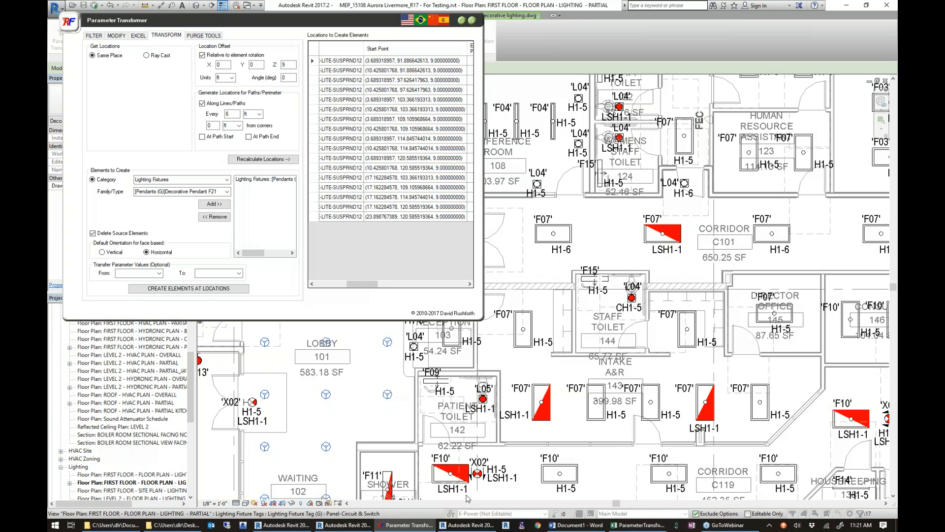
left_click(197, 290)
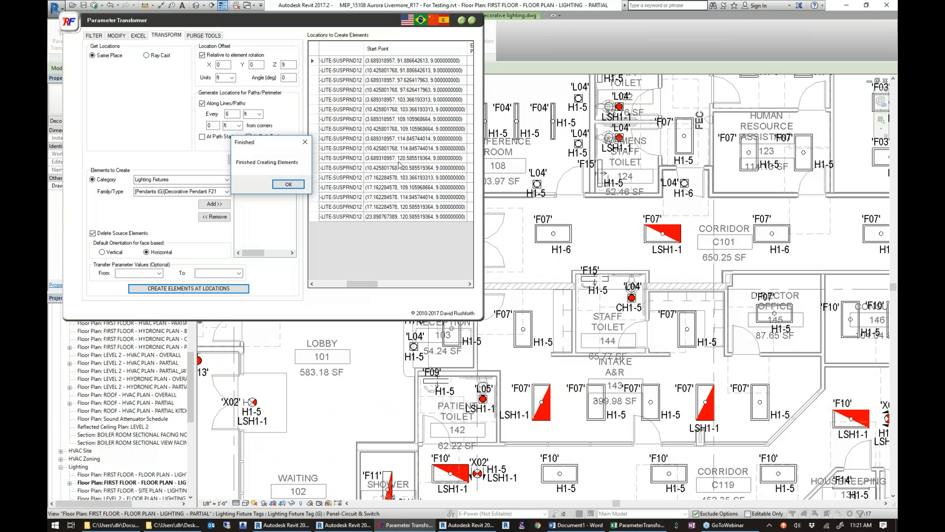
left_click(290, 184)
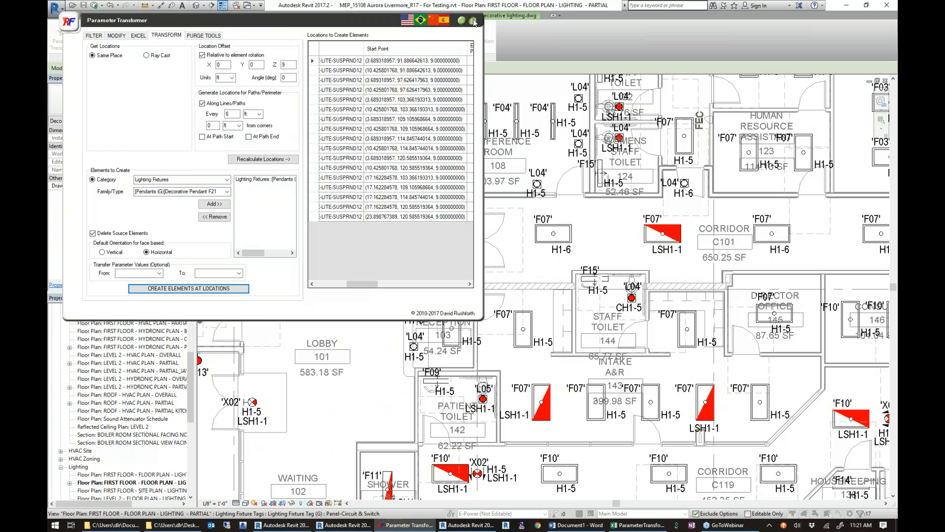
left_click(473, 22)
Create a 3D section view from a box drawn around the northern part of the lobby.
left_click(102, 52)
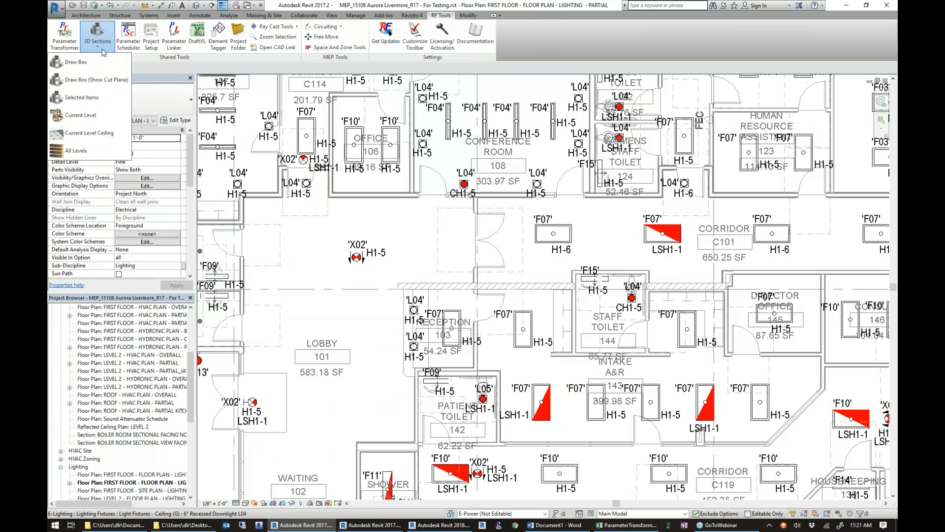
left_click(96, 68)
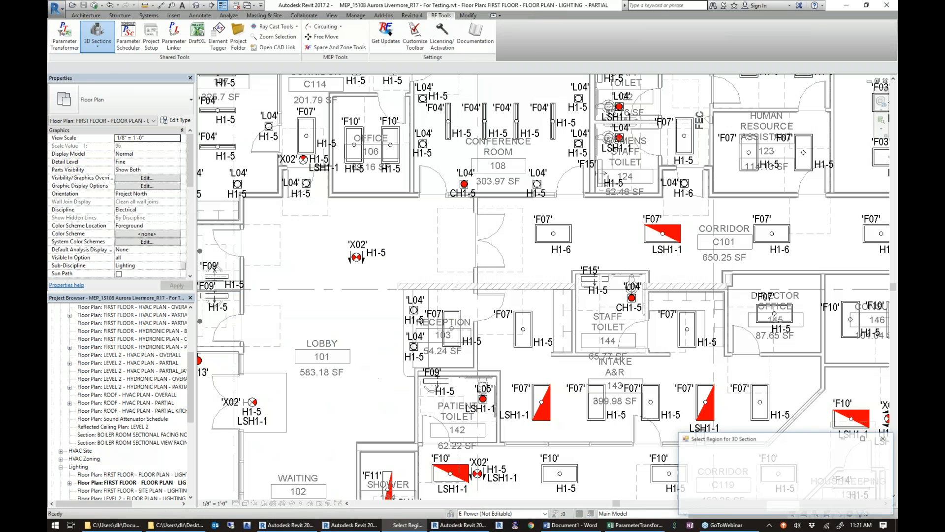
left_click_drag(384, 283, 212, 189)
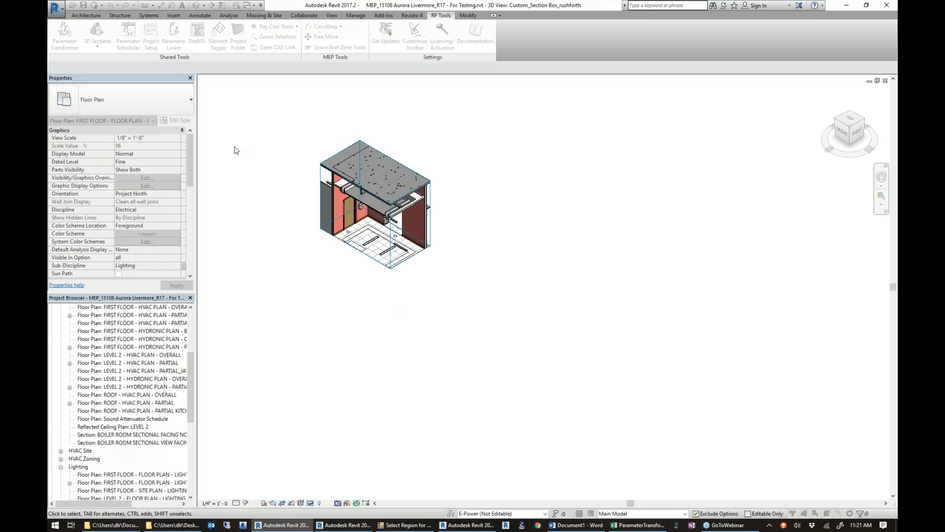
scroll(365, 215, "up", 5)
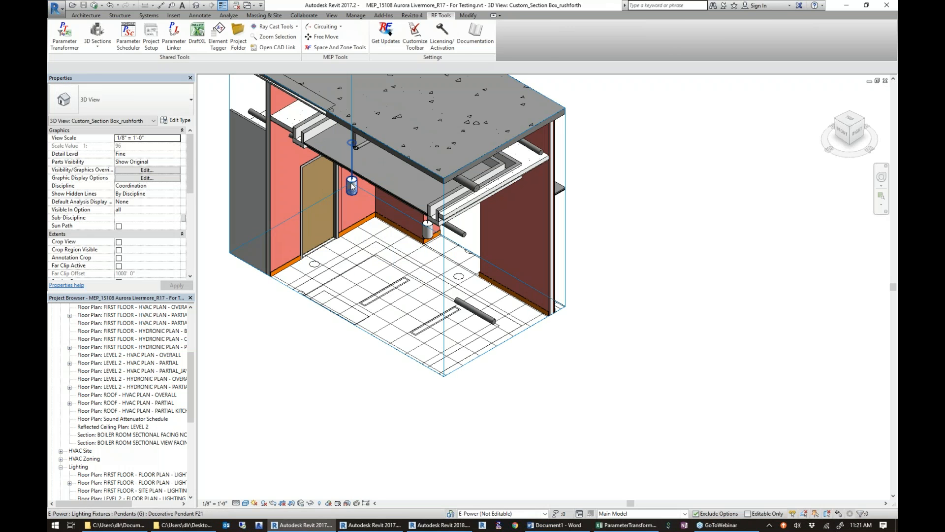
Turn the 3D section toward its front and select all Decorative Pendant F21 instances in the entire project.
left_click(351, 186)
middle_click_drag(352, 186, 453, 86, "shift")
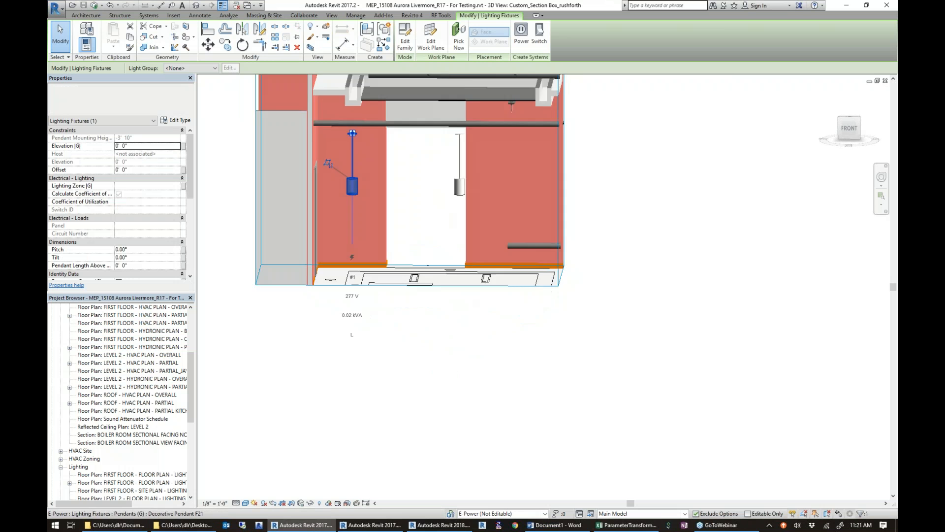
scroll(355, 183, "up", 3)
right_click(357, 172)
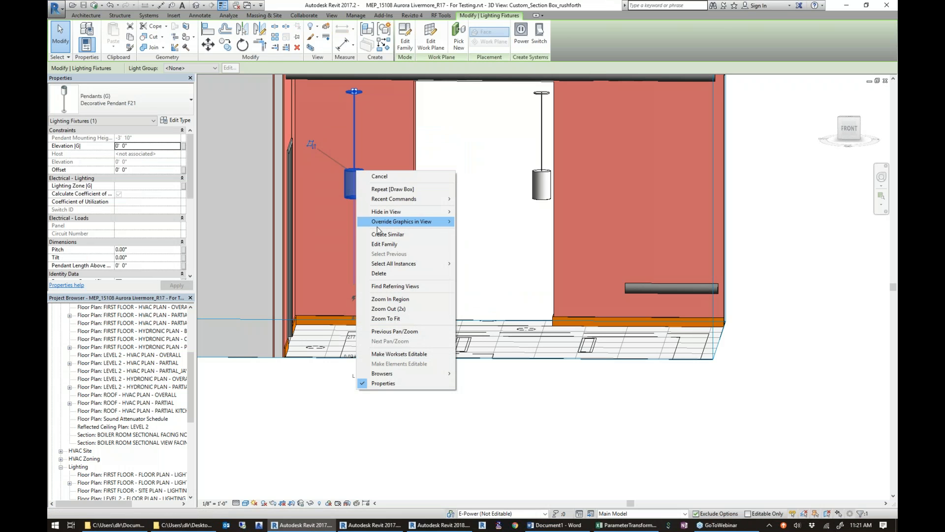
mouse_move(449, 263)
left_click(487, 273)
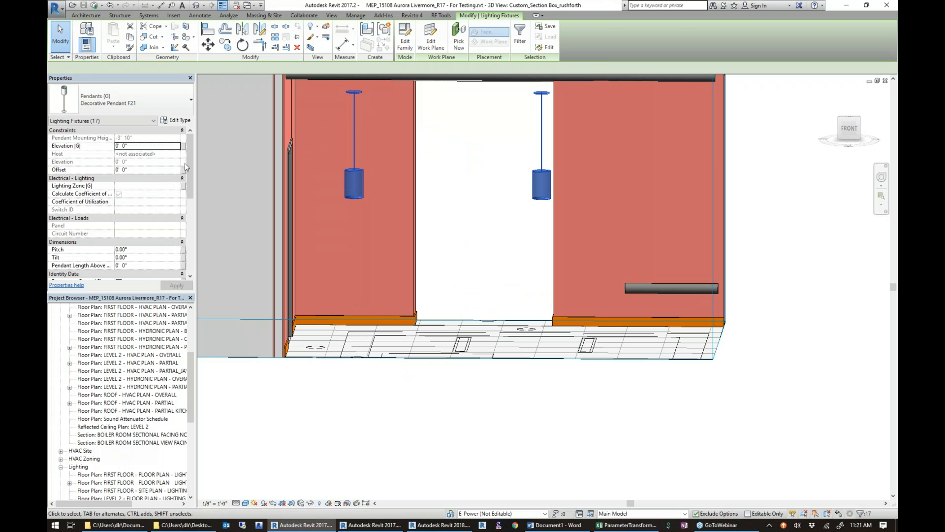
Assign the selected pendants to the E-Lighting workset.
left_click_drag(190, 172, 187, 214)
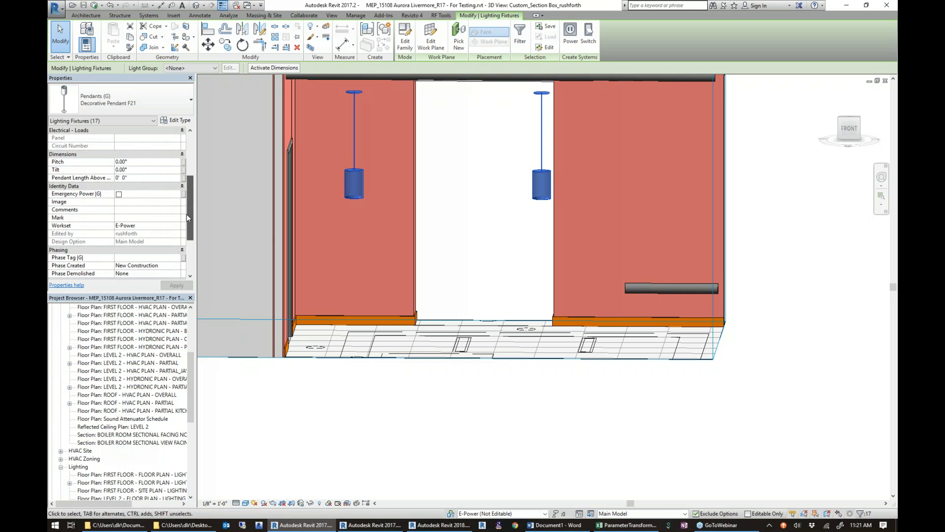
left_click(176, 226)
left_click(177, 226)
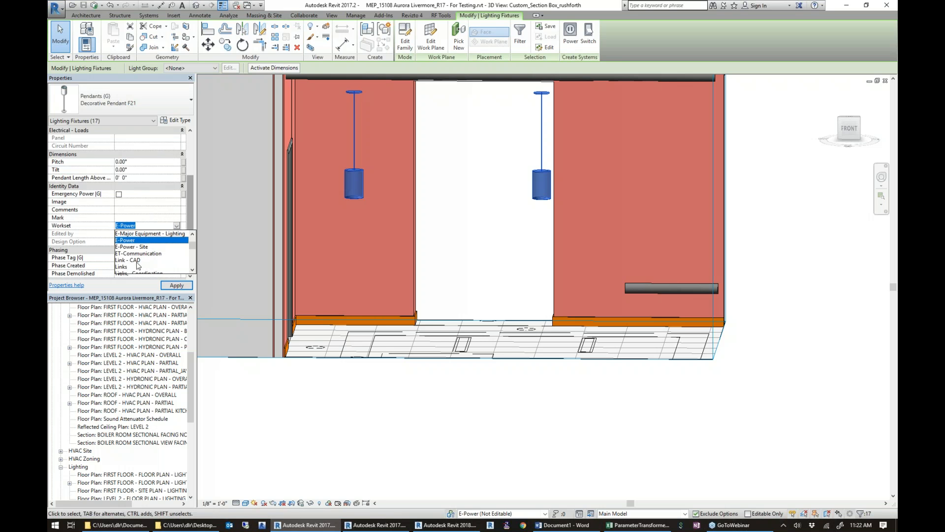
scroll(138, 266, "up", 2)
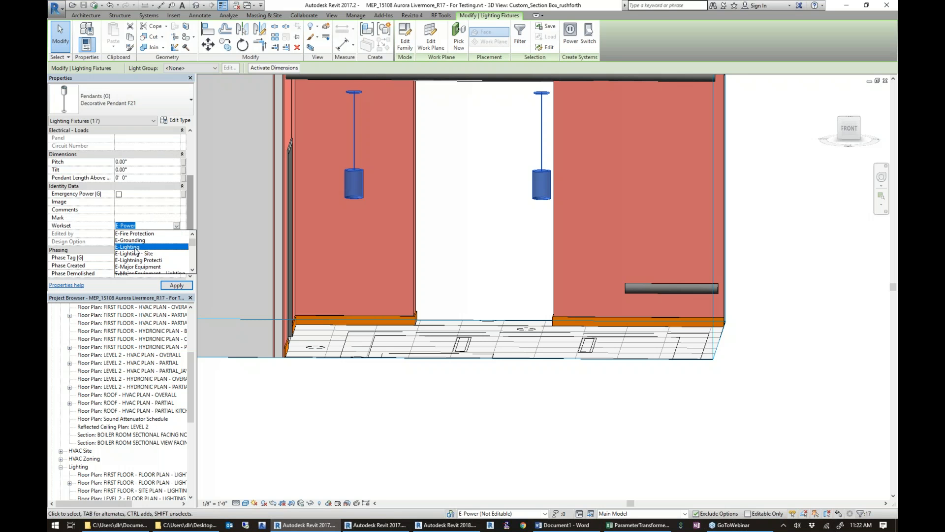
left_click(136, 247)
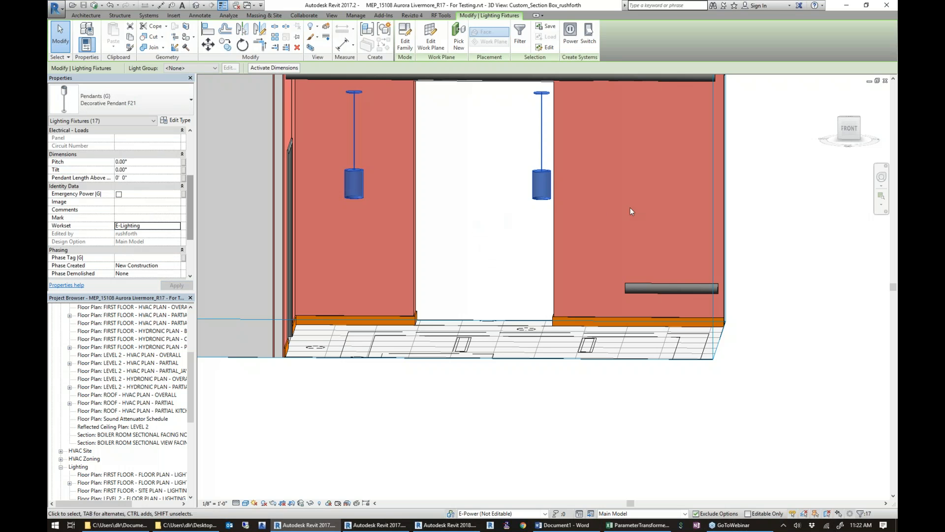
Tile the open views and inspect the lobby pendants in both the lighting plan and the 3D section.
key("w")
key("t")
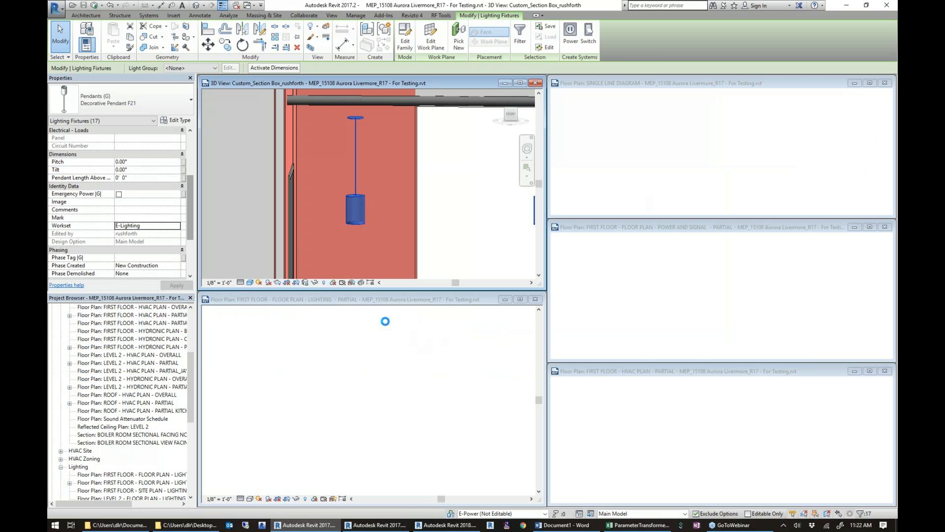
left_click(380, 316)
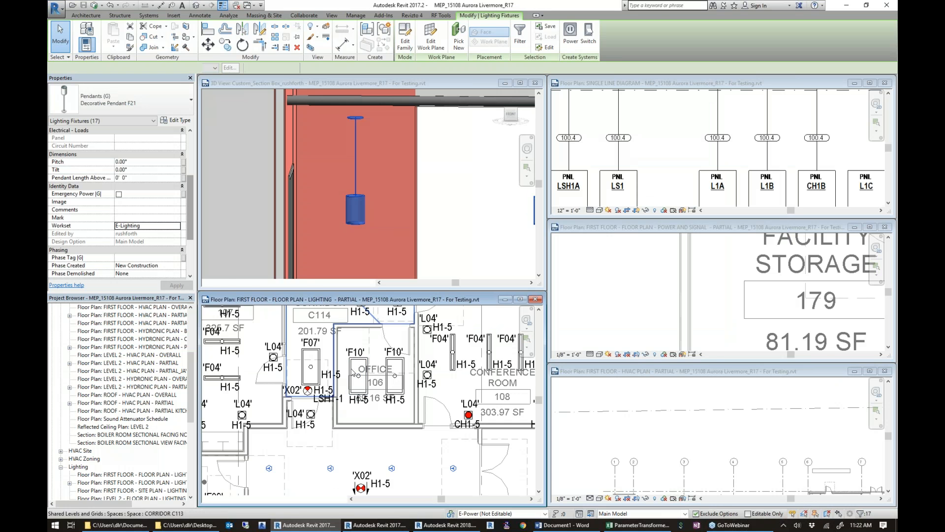
scroll(339, 453, "down", 1)
middle_click_drag(339, 453, 376, 367)
scroll(352, 436, "up", 1)
scroll(465, 199, "down", 1)
left_click(463, 197)
scroll(458, 198, "down", 2)
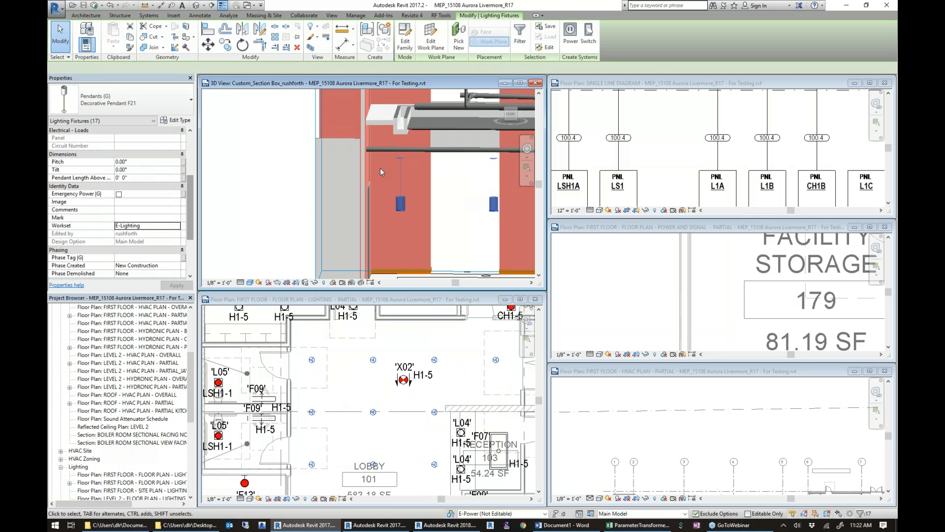
scroll(380, 167, "down", 3)
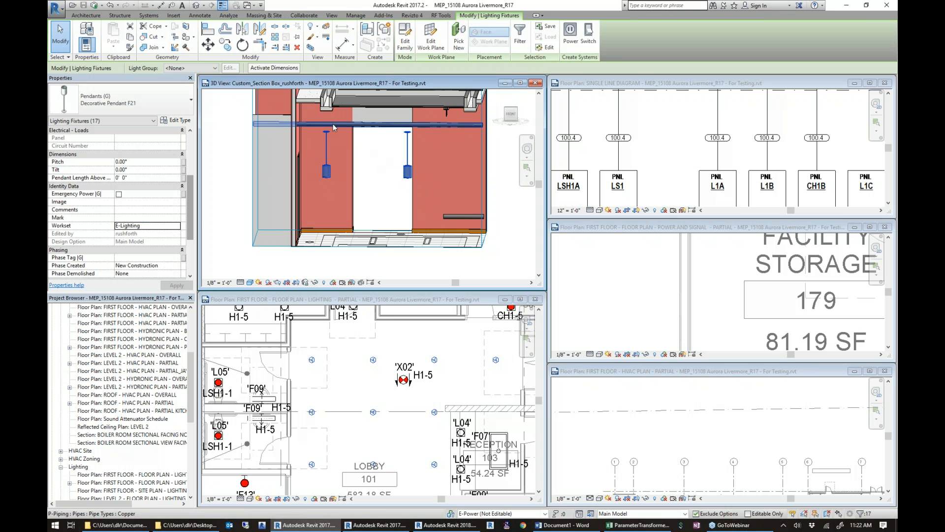
Select the section box and extend its southern edge in the lighting plan past the second row of pendants.
left_click(264, 246)
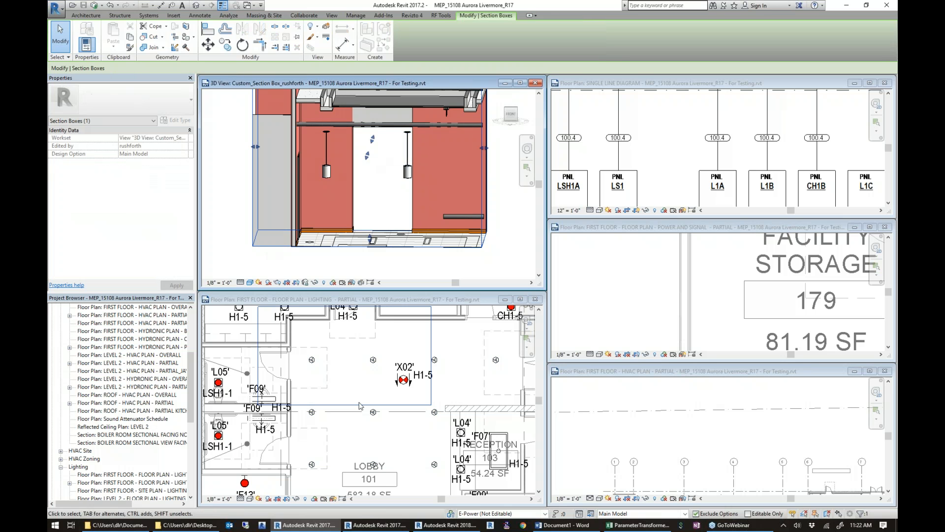
scroll(359, 402, "down", 1)
left_click(359, 403)
left_click_drag(346, 405, 346, 424)
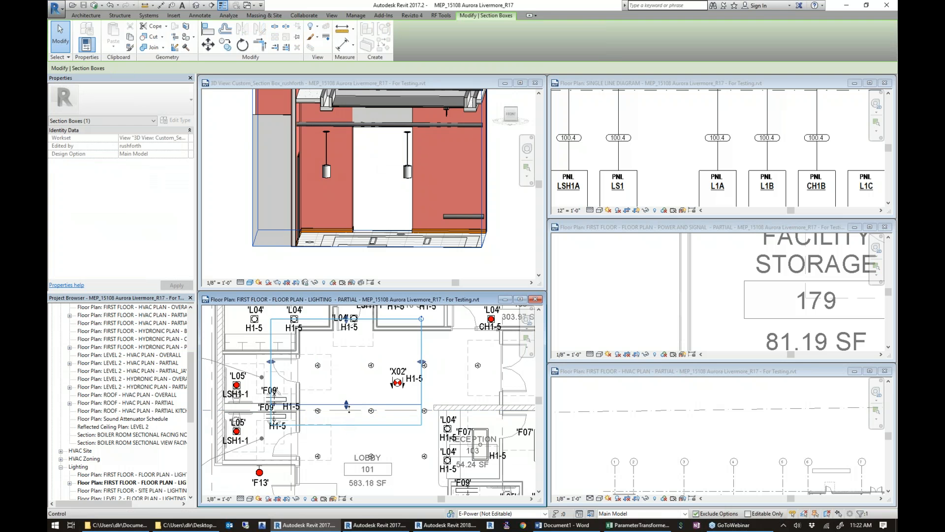
scroll(357, 170, "up", 3)
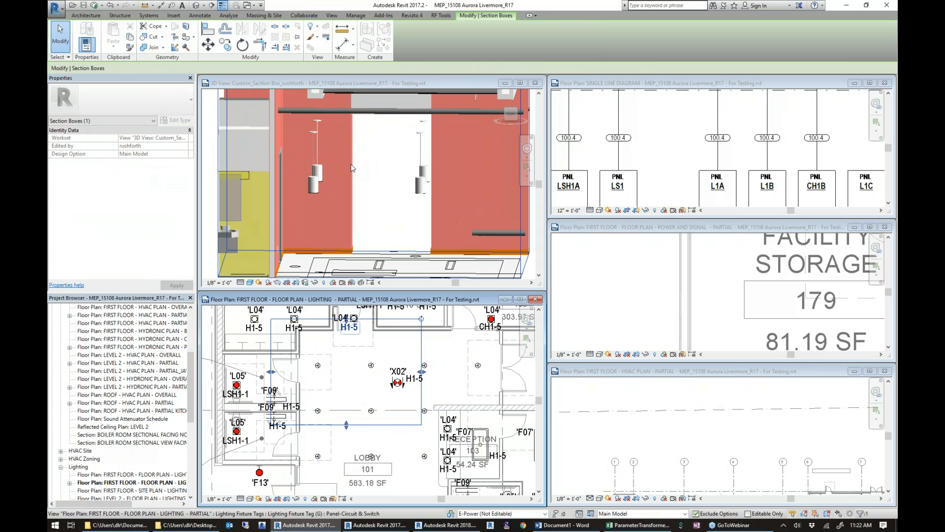
Turn the 3D section to view the ceiling above the lobby pendants and select all Decorative Pendant F21 instances in the entire project.
middle_click_drag(308, 190, 341, 255, "shift")
middle_click_drag(342, 205, 345, 257, "shift")
left_click(309, 261)
right_click(313, 262)
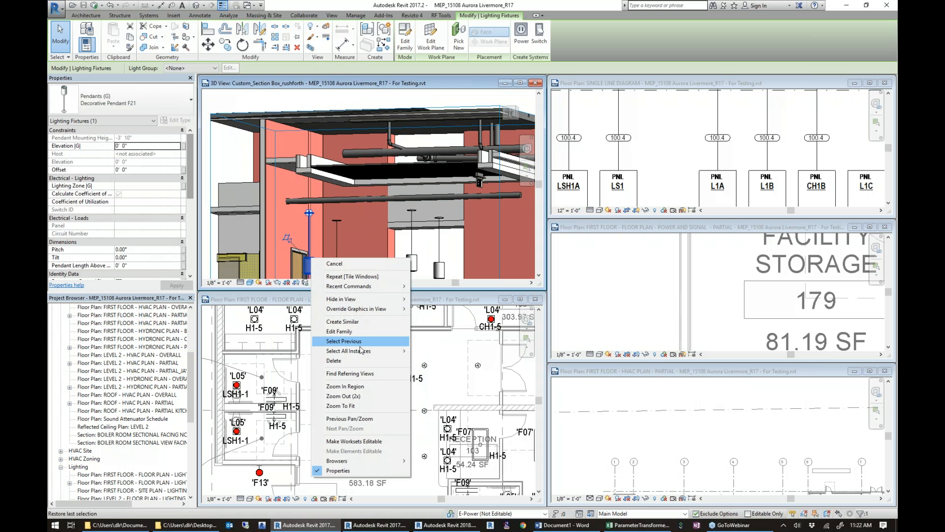
mouse_move(365, 350)
left_click(450, 361)
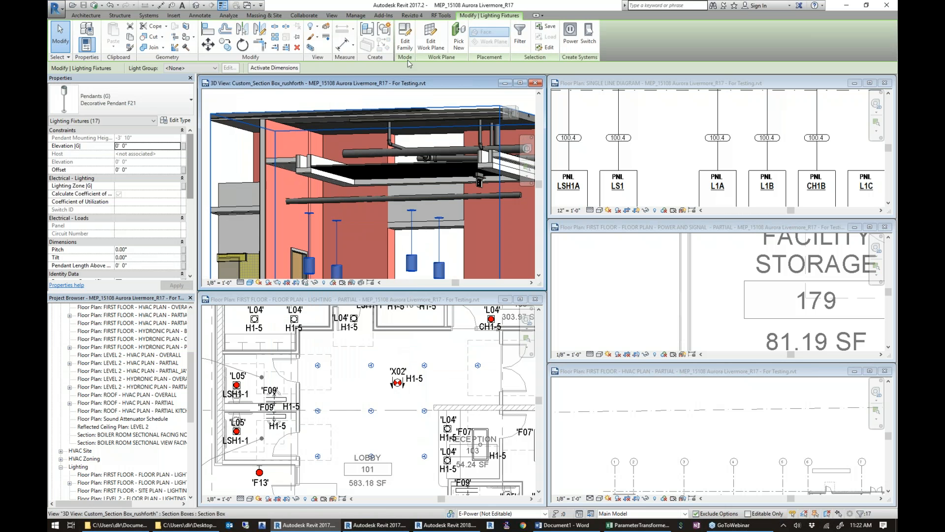
Move the selected pendants to the architectural ceiling with Ray Cast Move, using the geometry of the linked Arch 15108 Aurora Livermore.rvt, and inspect them in 3D.
left_click(439, 16)
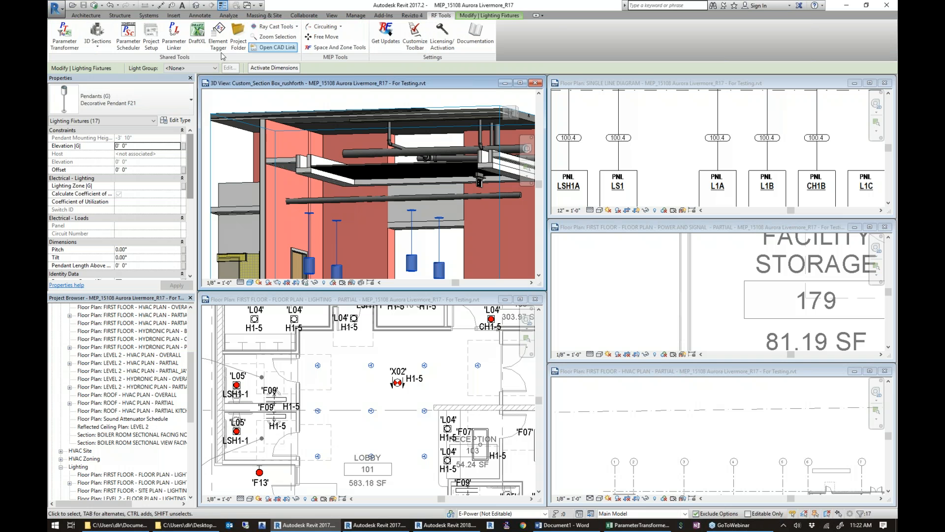
left_click(287, 26)
left_click(255, 58)
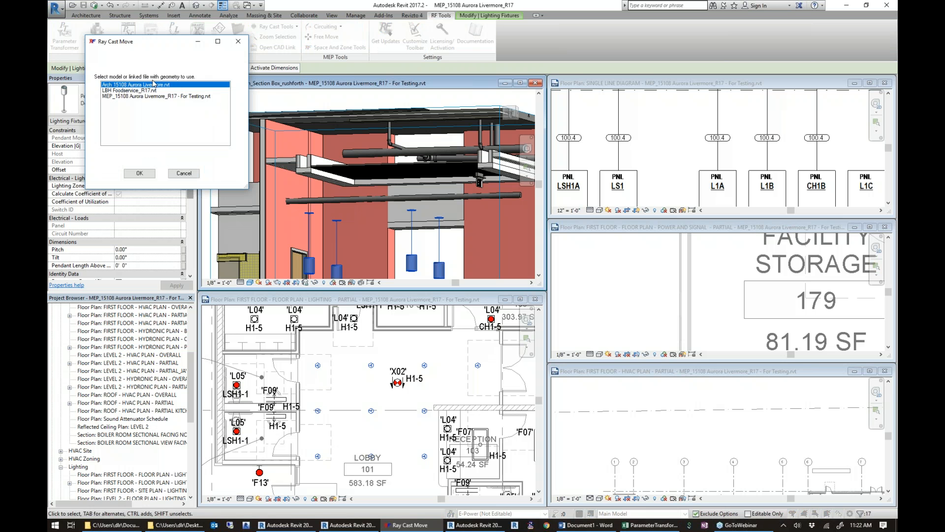
left_click(144, 174)
left_click(238, 140)
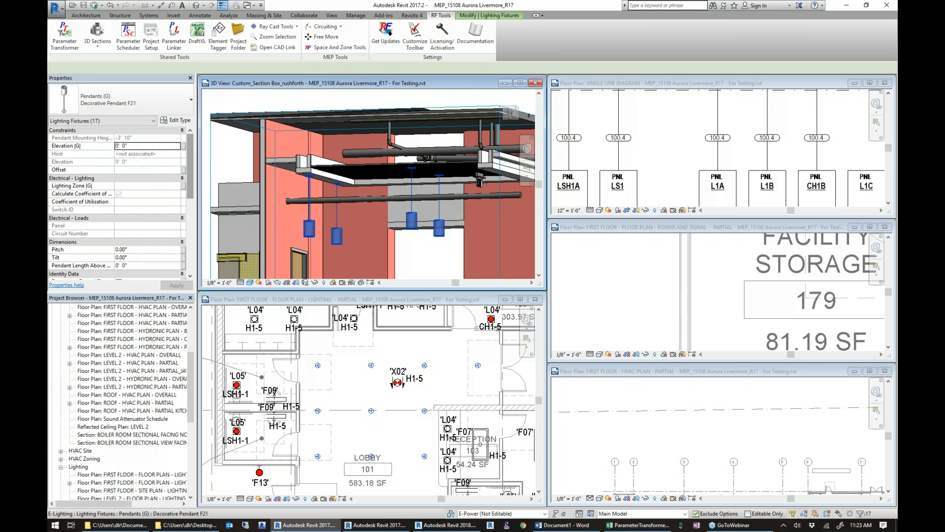
scroll(329, 198, "up", 3)
middle_click_drag(314, 156, 324, 249, "shift")
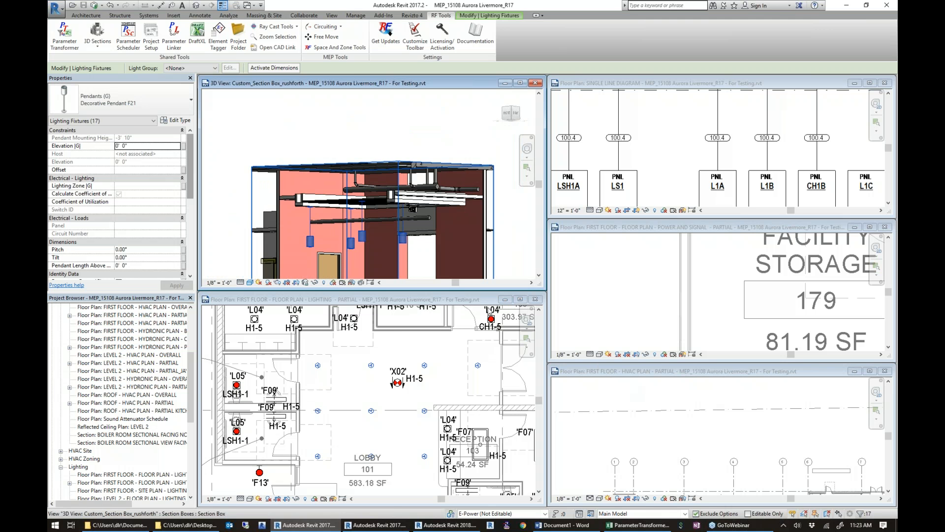
Review the model clean and purge categories in Parameter Transformer, then close it without purging.
left_click(519, 301)
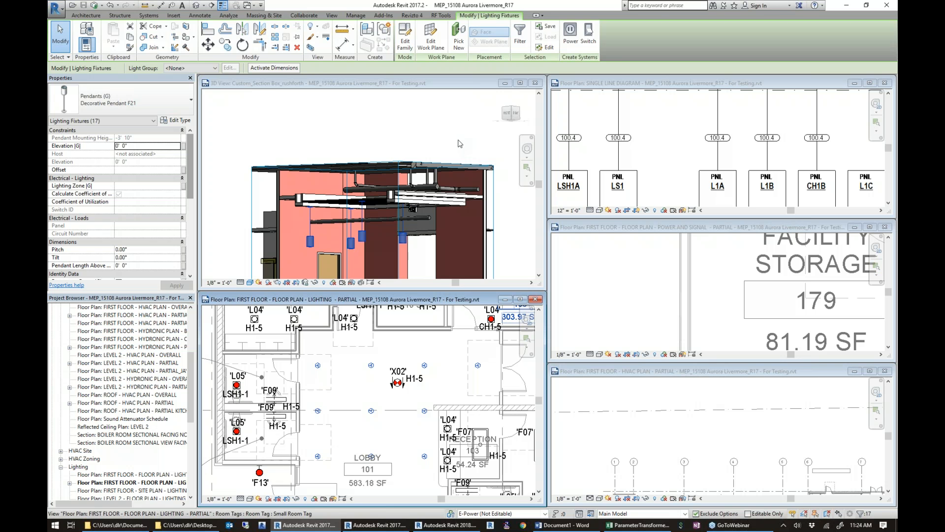
left_click(441, 16)
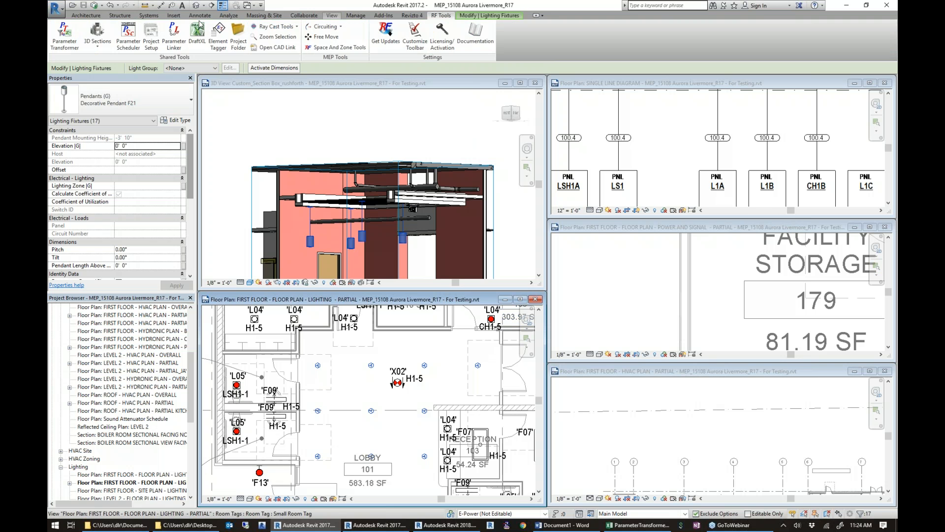
left_click(61, 35)
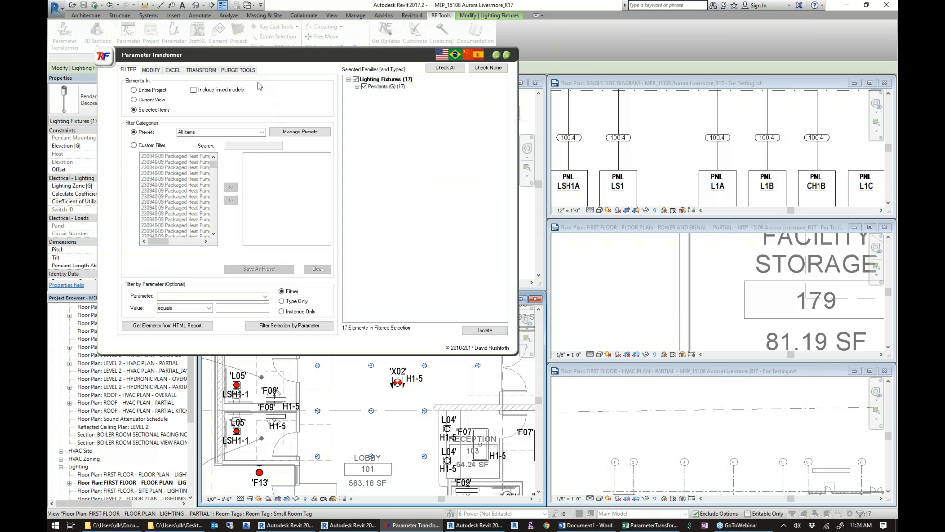
left_click(245, 74)
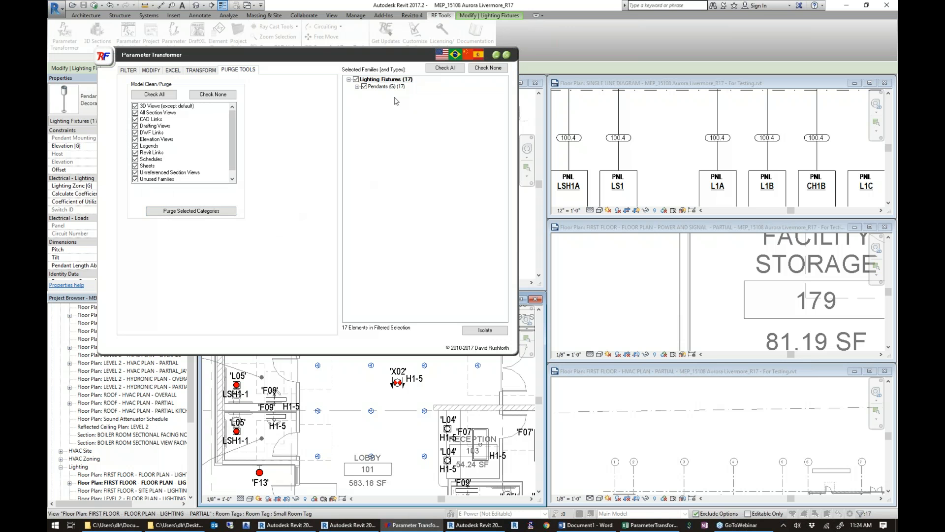
left_click(507, 54)
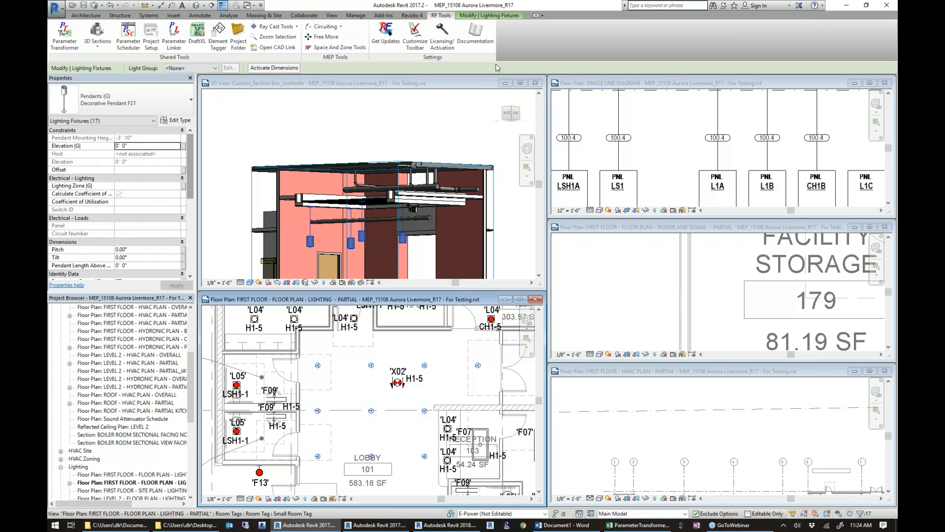
Close the 3D section and the lighting plan, and maximize the first floor HVAC partial plan.
left_click(535, 83)
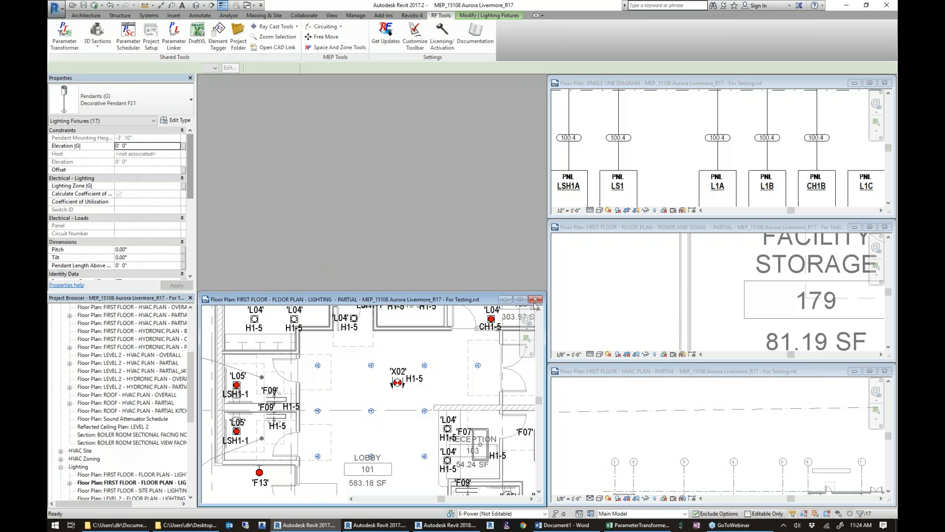
left_click(535, 300)
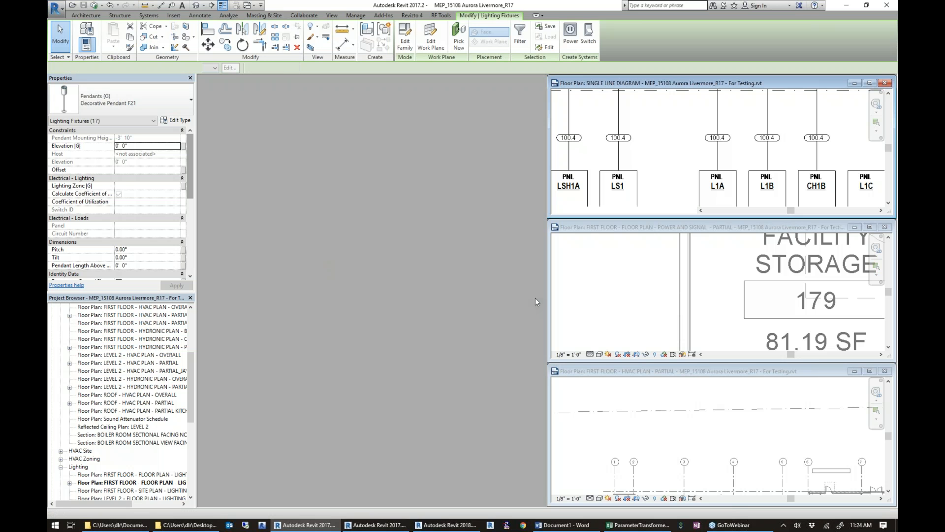
left_click(870, 372)
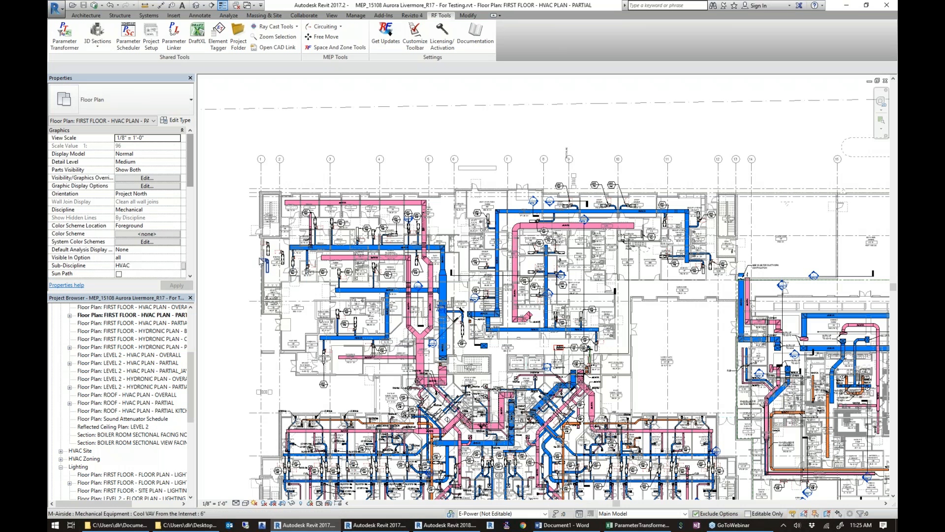
Select the easternmost Cool VAV From the Internet unit in Board Room 107 to examine its properties.
scroll(236, 225, "up", 5)
middle_click_drag(331, 317, 329, 246)
scroll(275, 244, "up", 4)
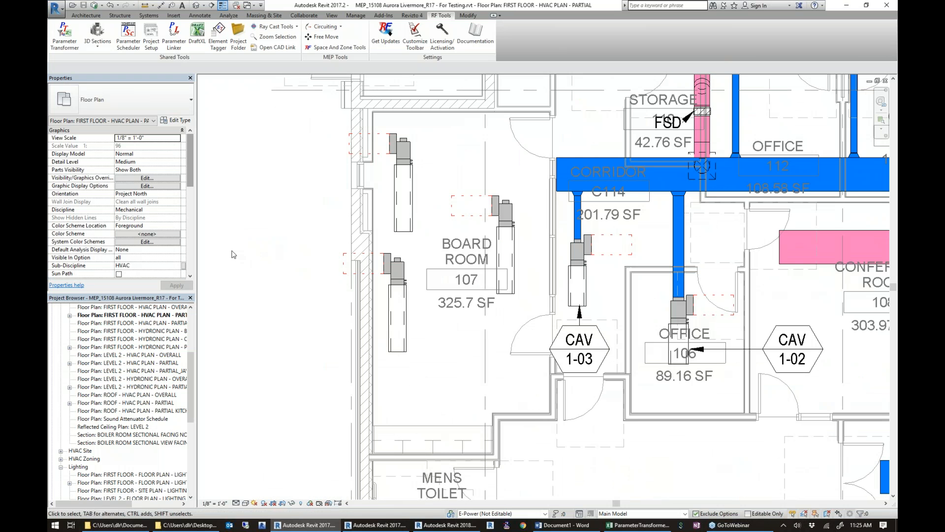
left_click(512, 224)
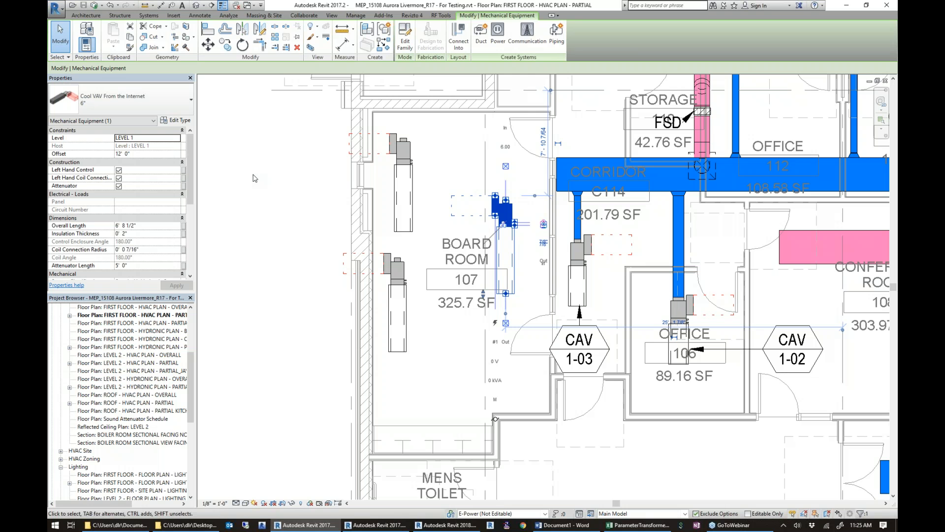
Clear the selection and open the Variable Air Volume Terminal Unit Schedule from the project's schedules.
left_click_drag(194, 366, 197, 447)
key("Escape")
left_click(51, 450)
scroll(180, 424, "down", 12)
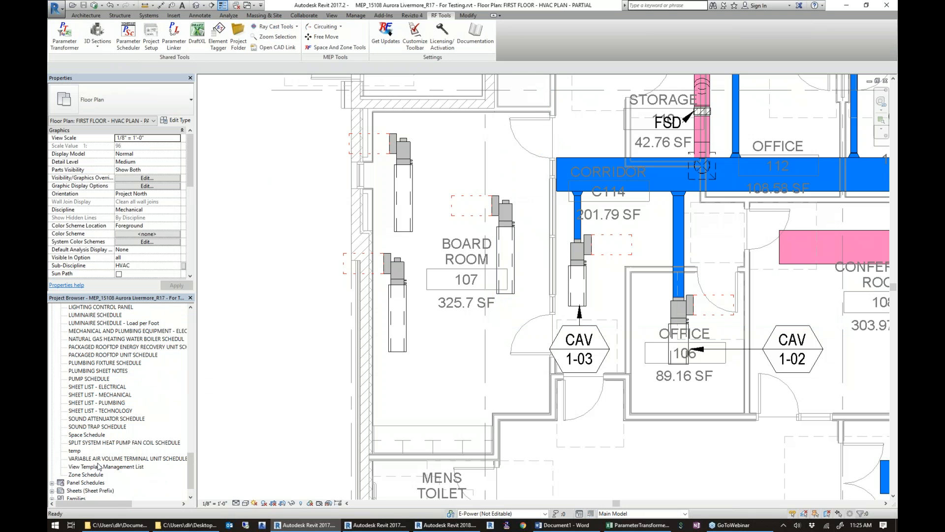
left_click(100, 458)
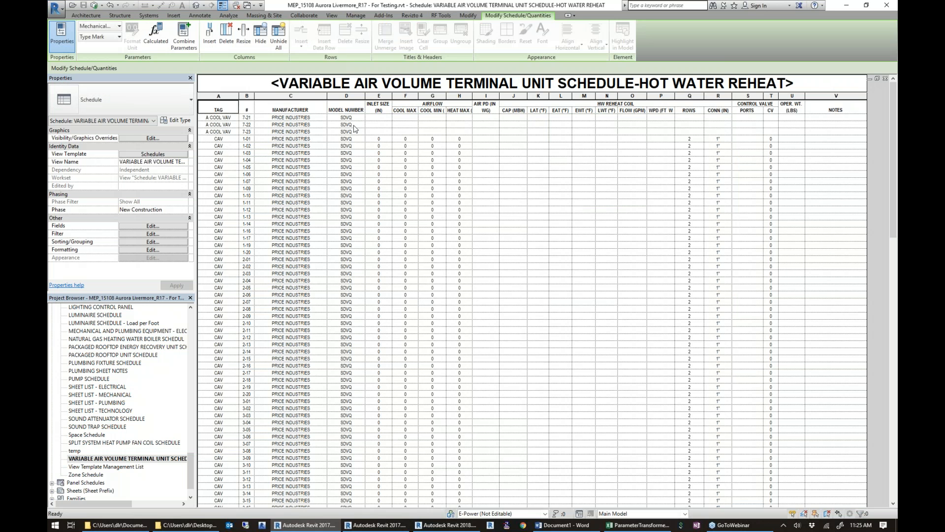
Check whether the inlet size, airflow, air pressure drop and reheat coil cells can be edited for the A COOL VAV rows.
left_click(378, 118)
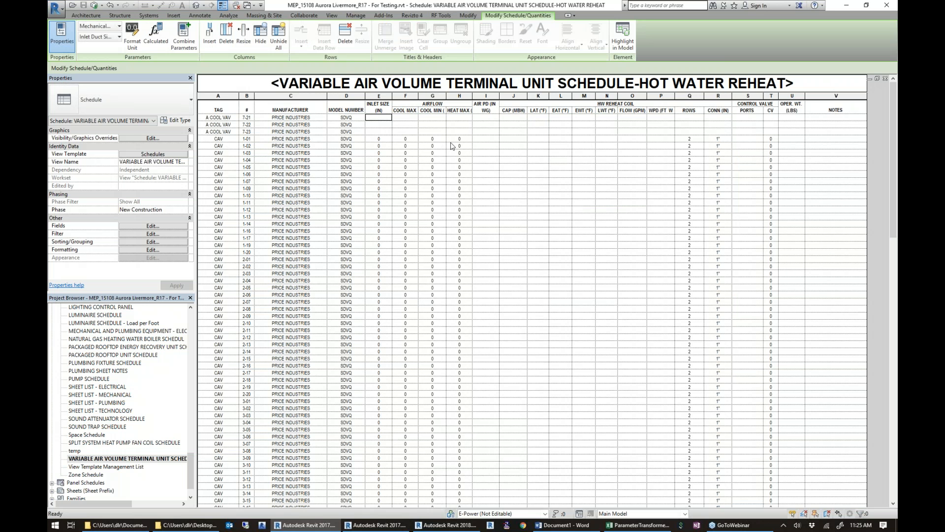
left_click(424, 125)
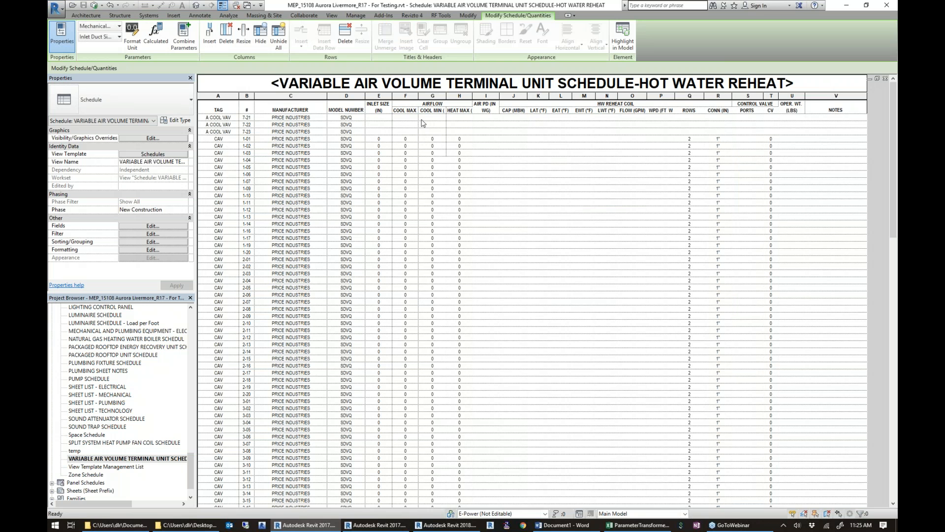
left_click(492, 119)
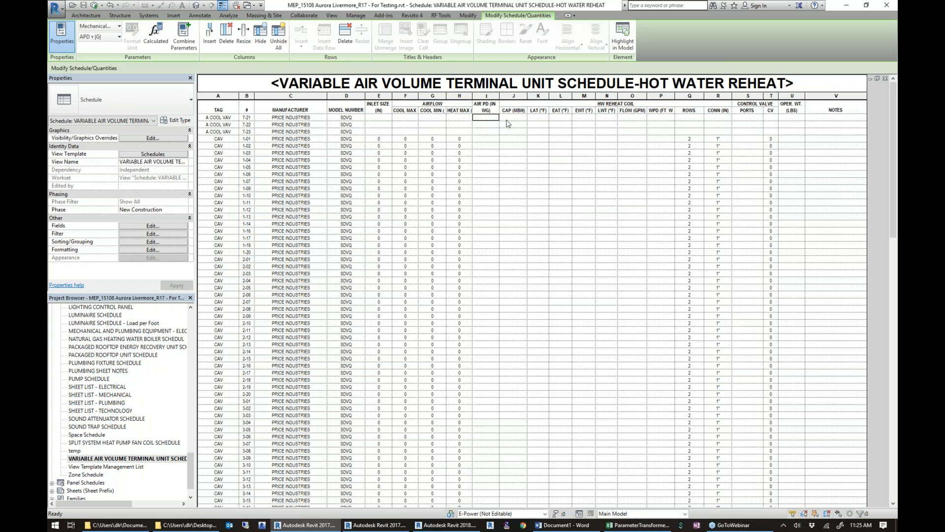
left_click(508, 124)
Add all shared parameters missing from the Cool VAV From the Internet family with Parameter Scheduler's schedule review, and close it.
left_click(442, 15)
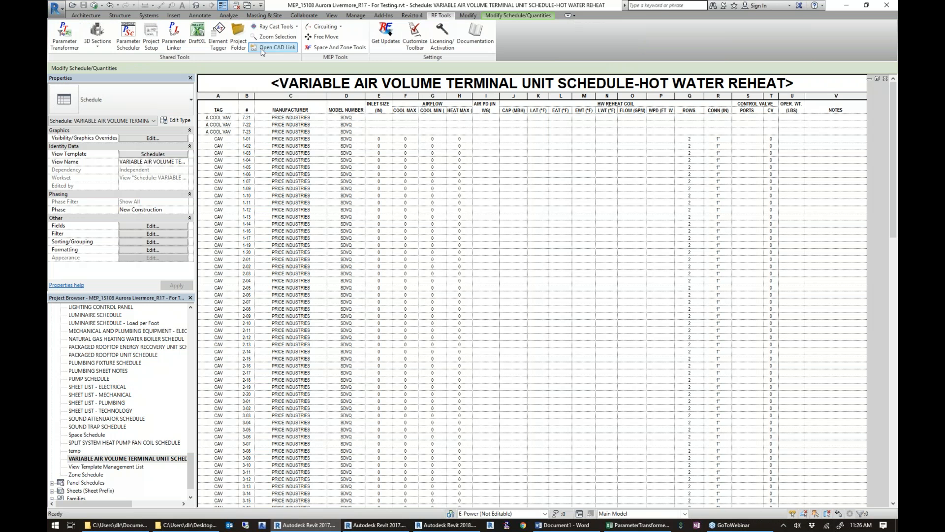
left_click(129, 43)
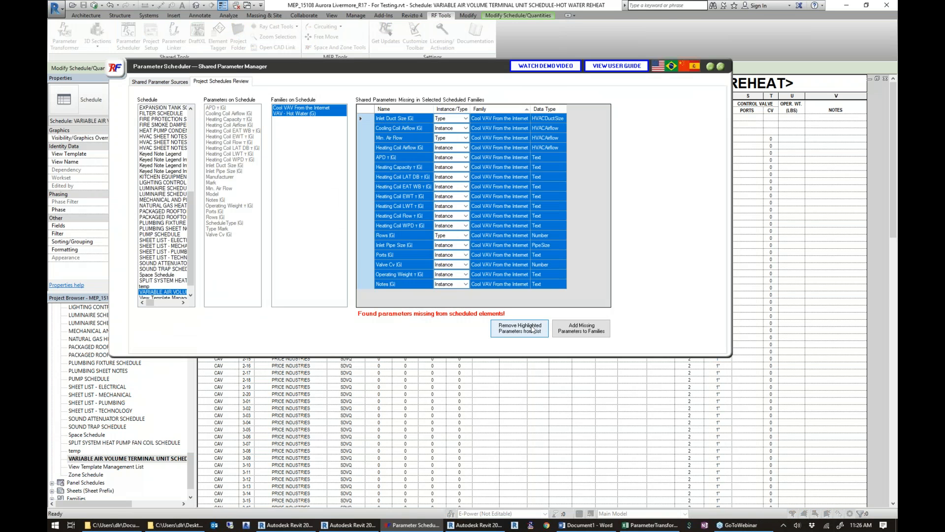
left_click(583, 329)
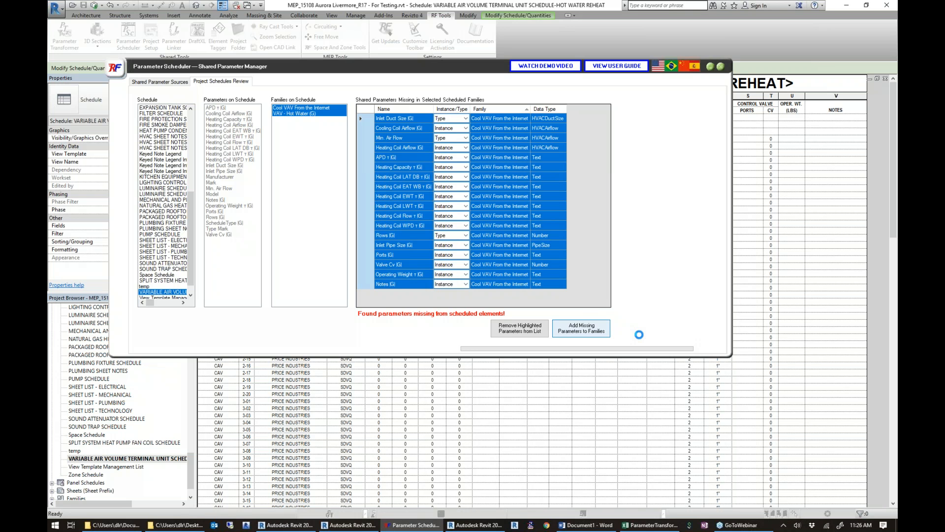
left_click(487, 277)
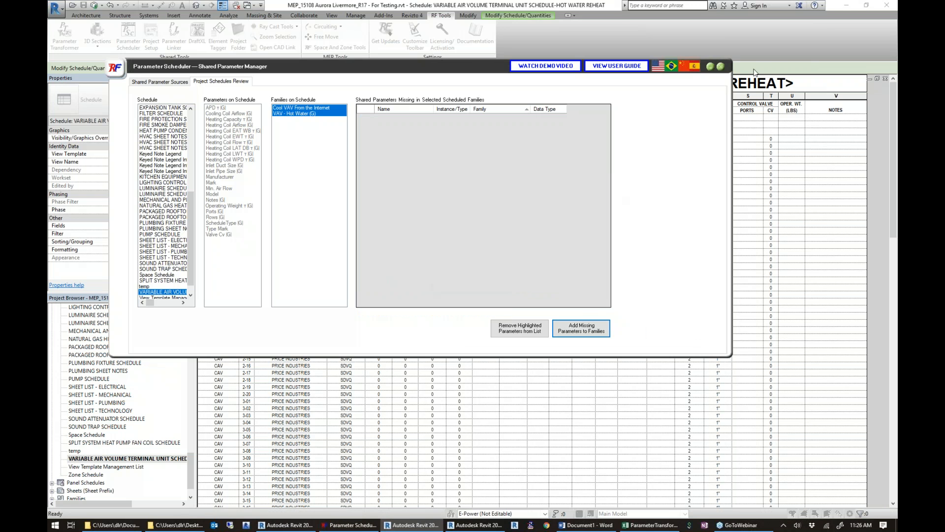
left_click(721, 66)
Set the inlet size of A COOL VAV 7-21 to 33 and accept applying the change to its type.
left_click(386, 118)
type("fsfsfdsdsf")
key("BackSpace")
key("BackSpace")
key("BackSpace")
key("BackSpace")
key("BackSpace")
key("BackSpace")
key("BackSpace")
key("BackSpace")
key("BackSpace")
key("BackSpace")
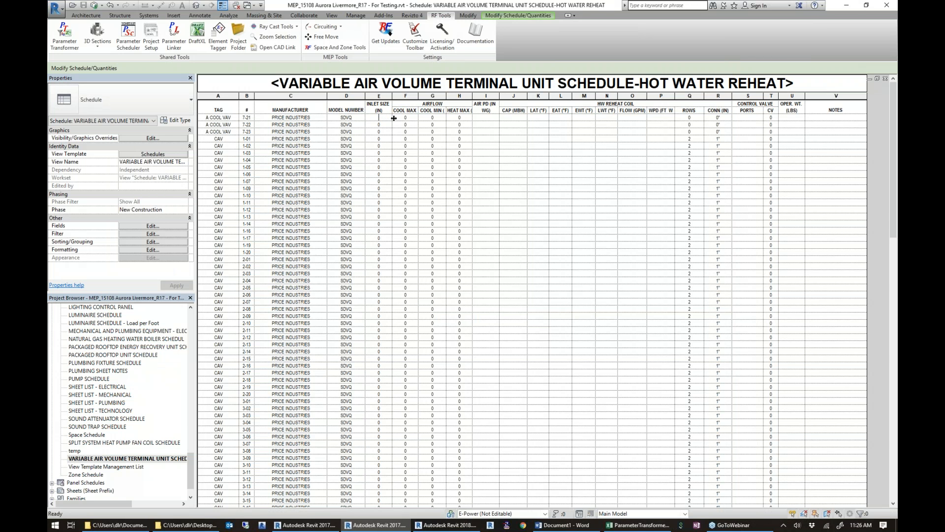
type("33")
key("Return")
left_click(469, 274)
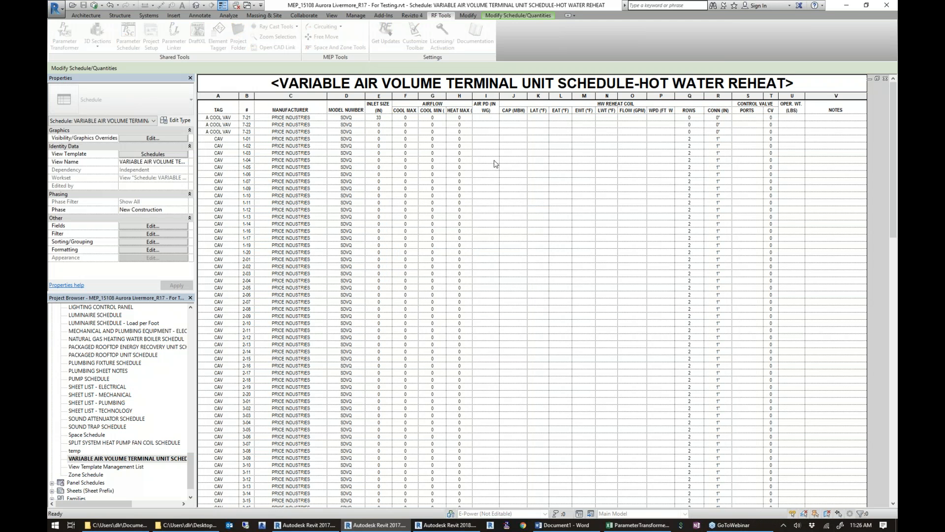
Enter the test text "safd" as the air pressure drop of A COOL VAV 7-21.
left_click(486, 118)
type("safd")
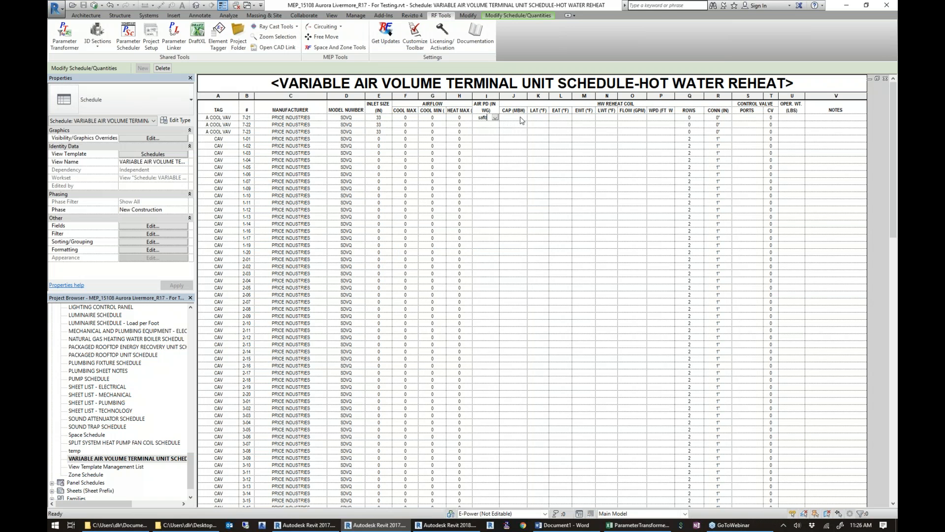
left_click(522, 120)
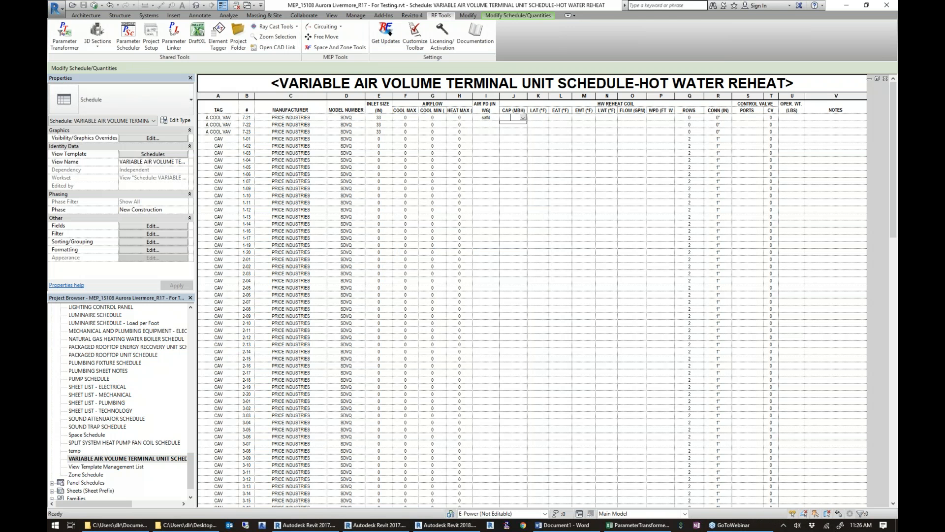
Close the terminal unit schedule, return to the HVAC plan around Board Room 107, and clear the selection.
left_click(886, 79)
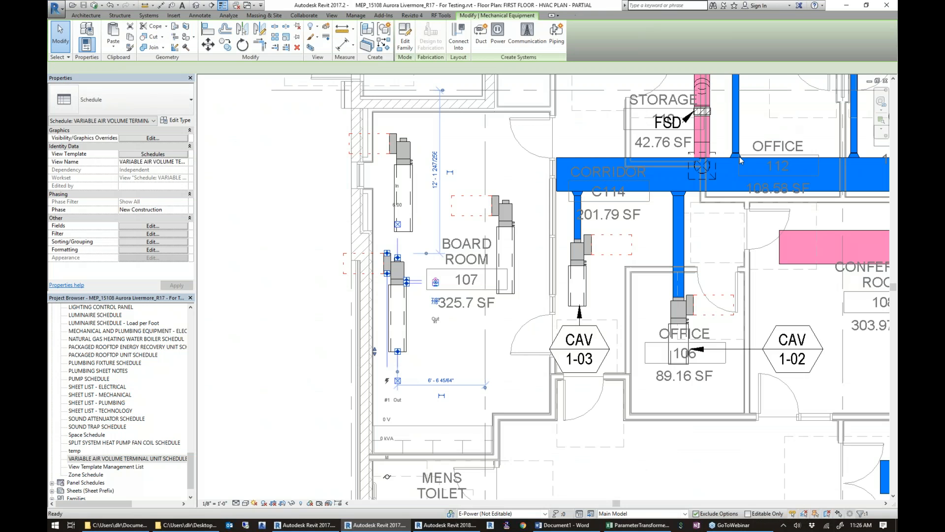
scroll(301, 215, "down", 2)
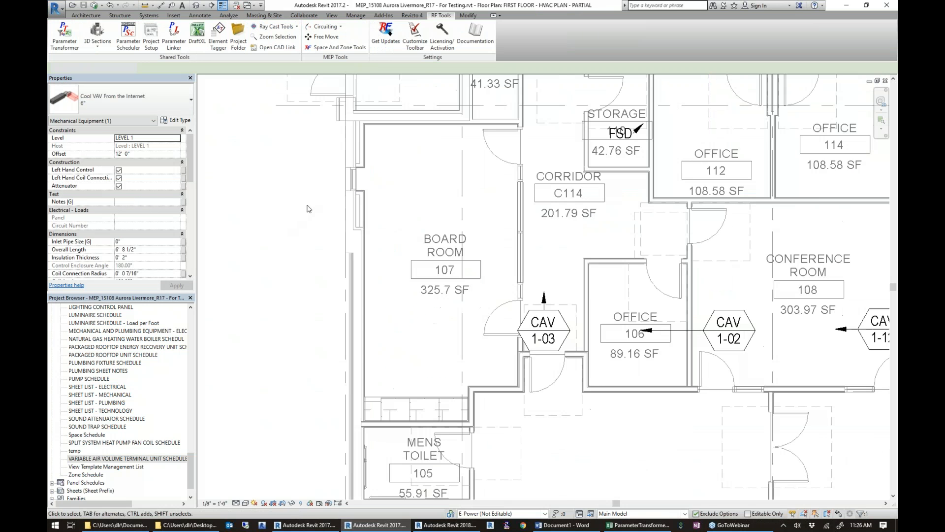
key("Escape")
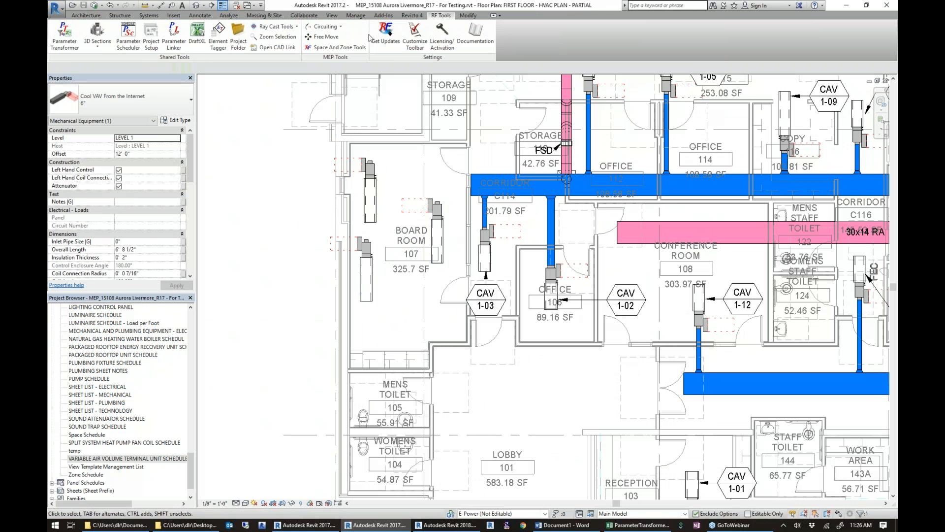
Reopen Parameter Scheduler and review its project schedules check and its shared parameter sources with the AHU template.
left_click(133, 37)
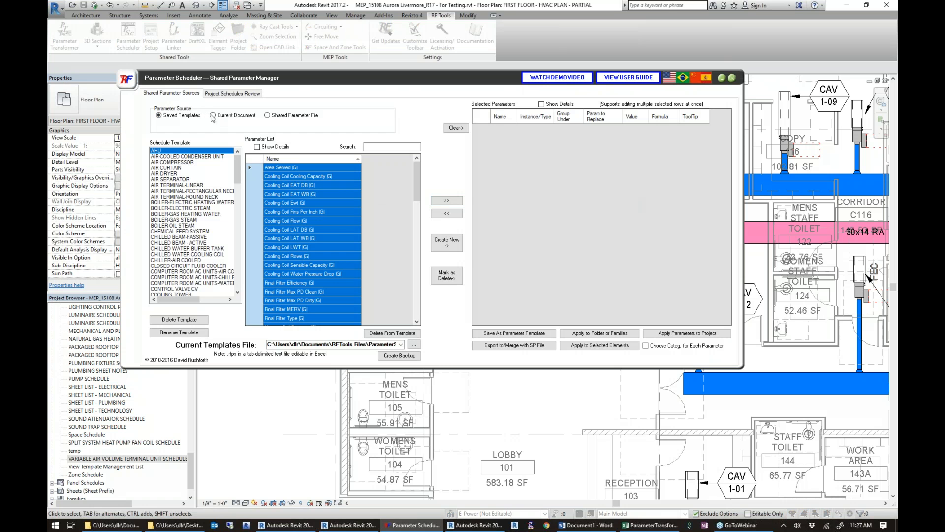
left_click(244, 93)
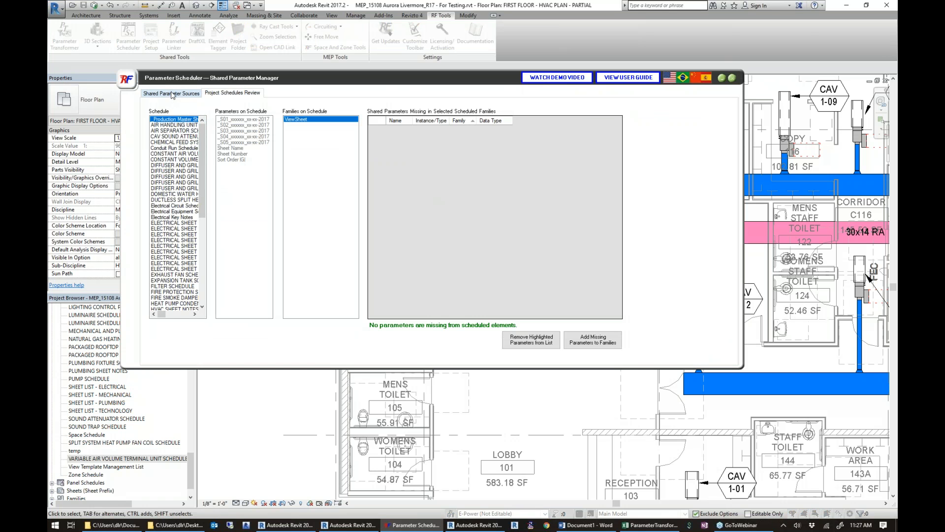
left_click(172, 93)
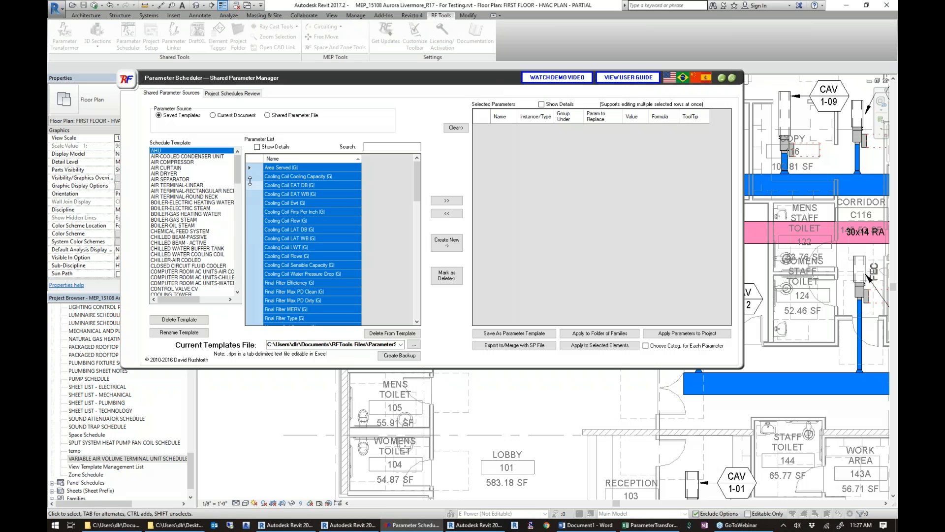
Load all parameters of the VAV W HW REHEAT template into the selected parameters and review their settings.
left_click_drag(238, 177, 236, 198)
scroll(195, 264, "down", 20)
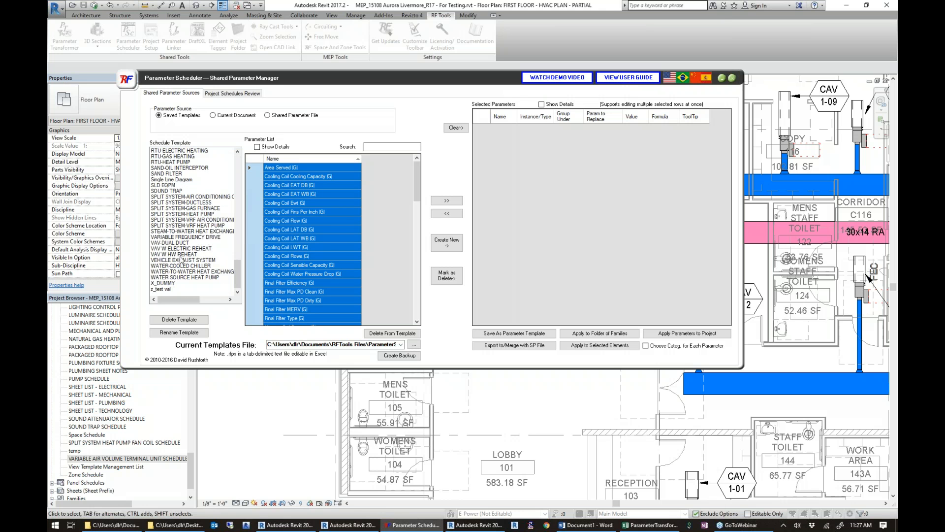
left_click(180, 254)
left_click(446, 201)
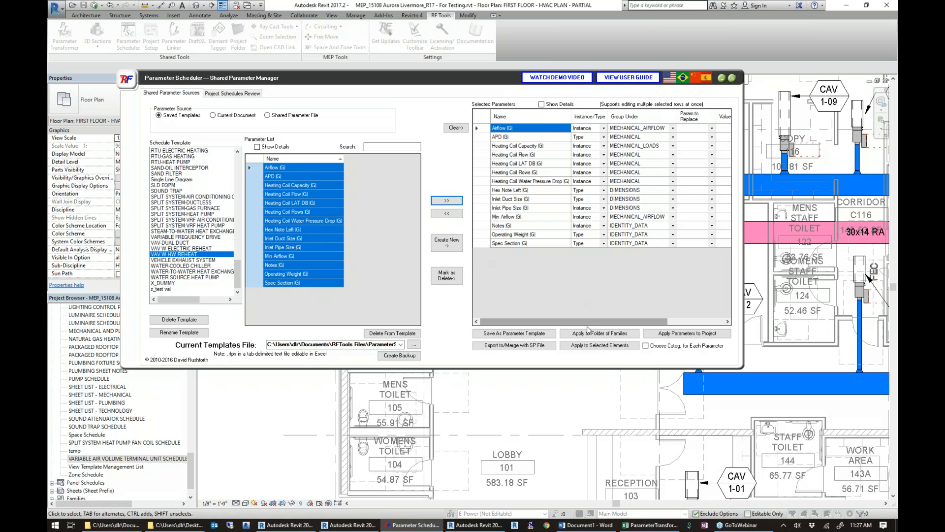
left_click_drag(592, 323, 652, 317)
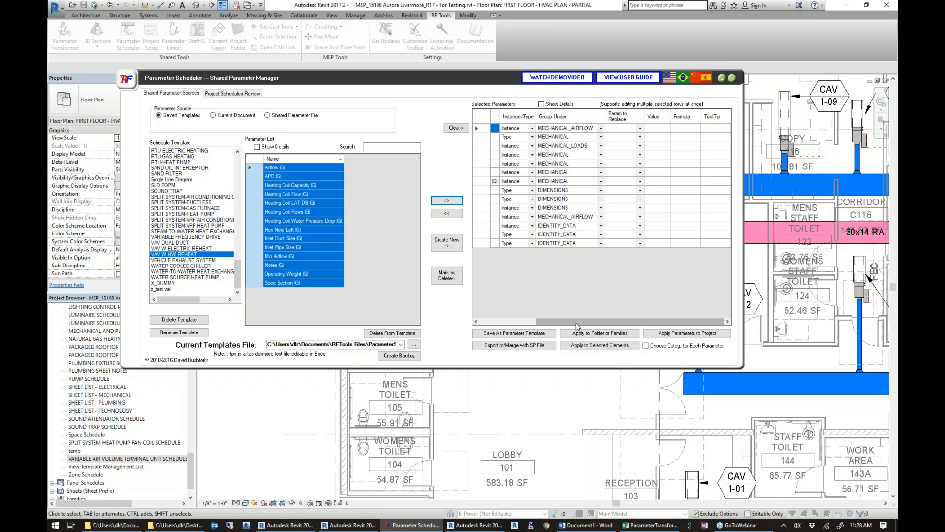
left_click_drag(578, 326, 521, 325)
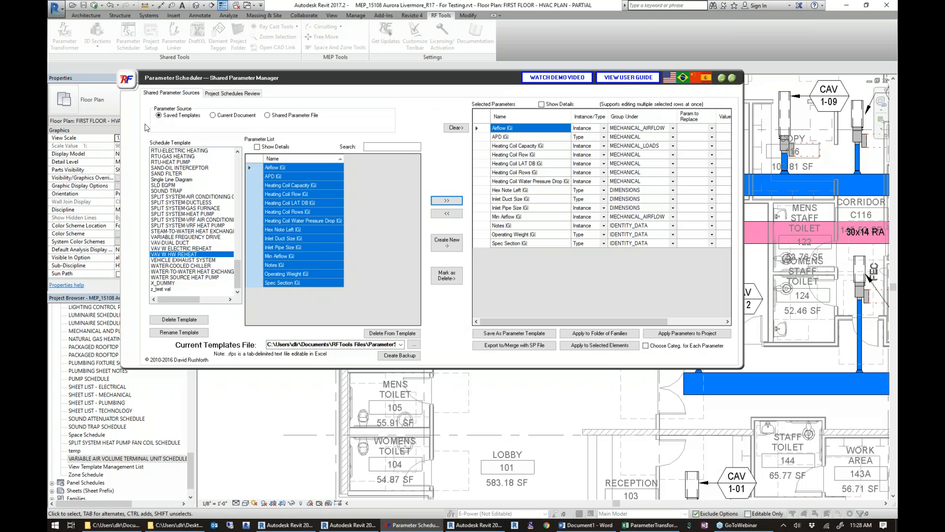
Review the current document as parameter source, checking its selected elements and project parameters options.
left_click(218, 116)
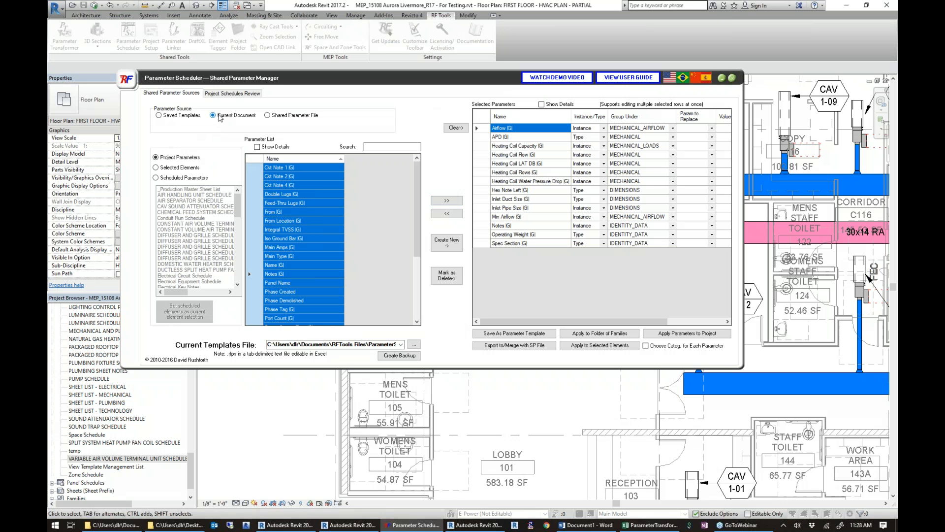
left_click(186, 171)
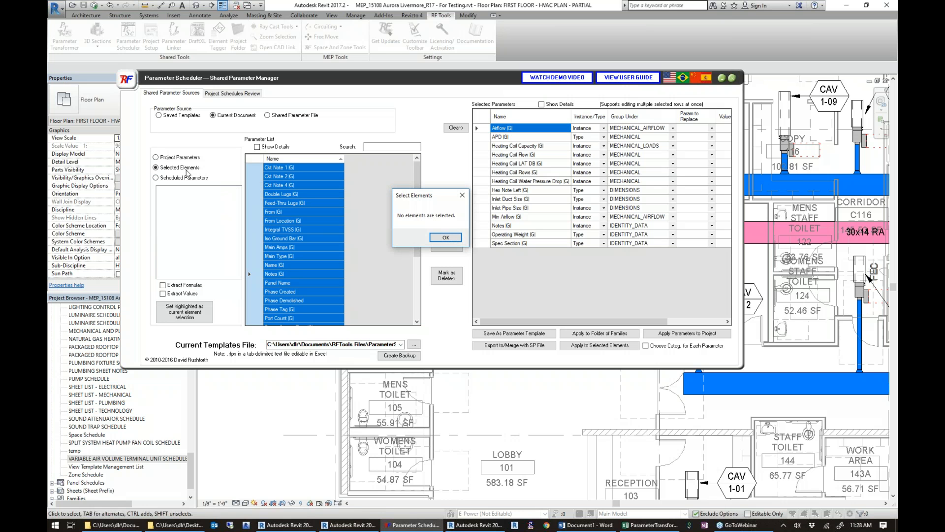
left_click(446, 237)
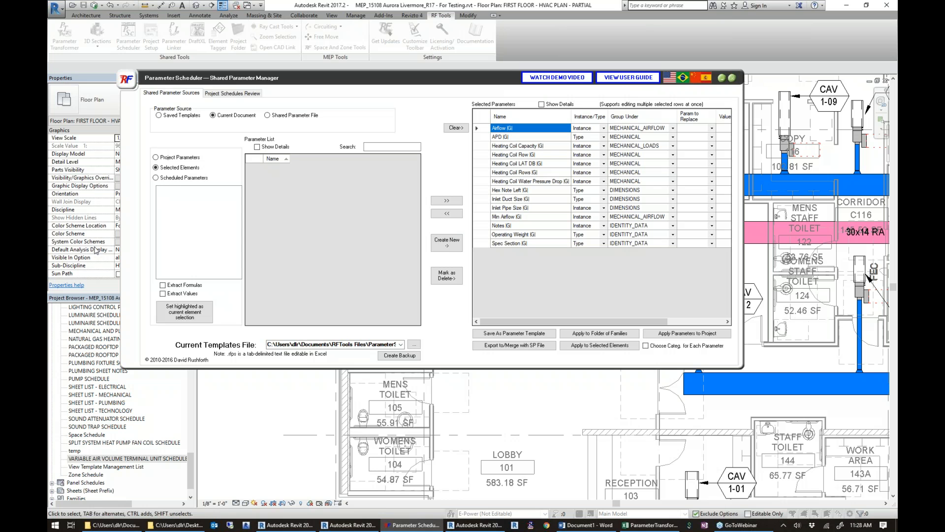
left_click(166, 158)
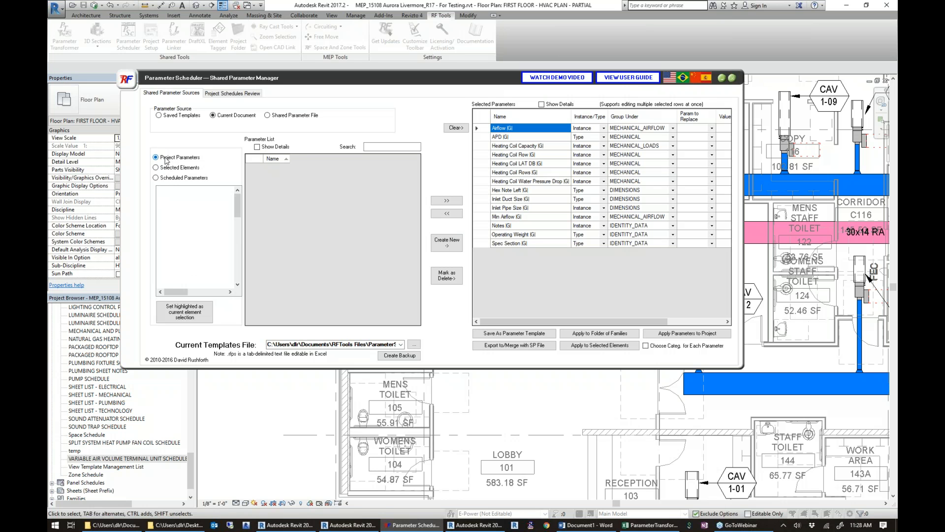
Add the shared parameter file's parameters from Heating Coil EAT WB through Heating Coil LWT to the selected parameters and close Parameter Scheduler.
left_click(279, 119)
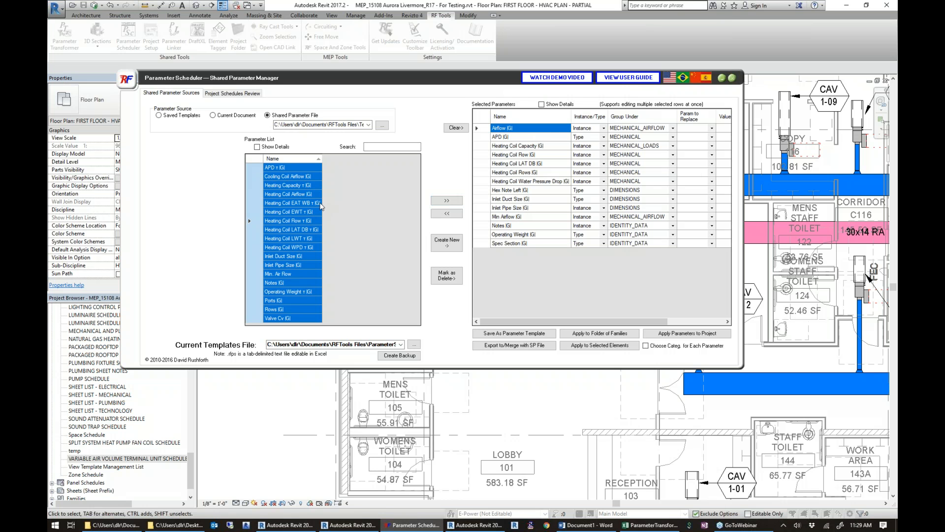
left_click(293, 203)
left_click(289, 238, "shift")
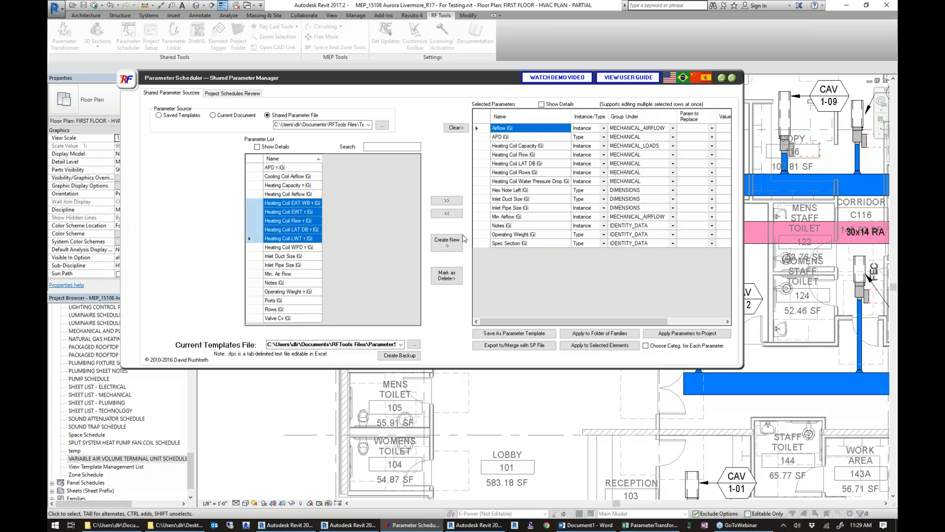
left_click(454, 202)
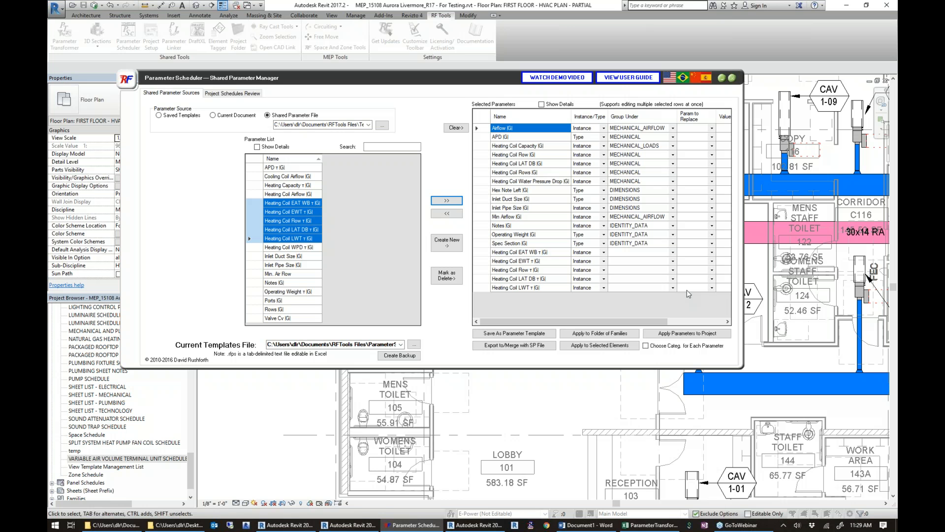
left_click(731, 79)
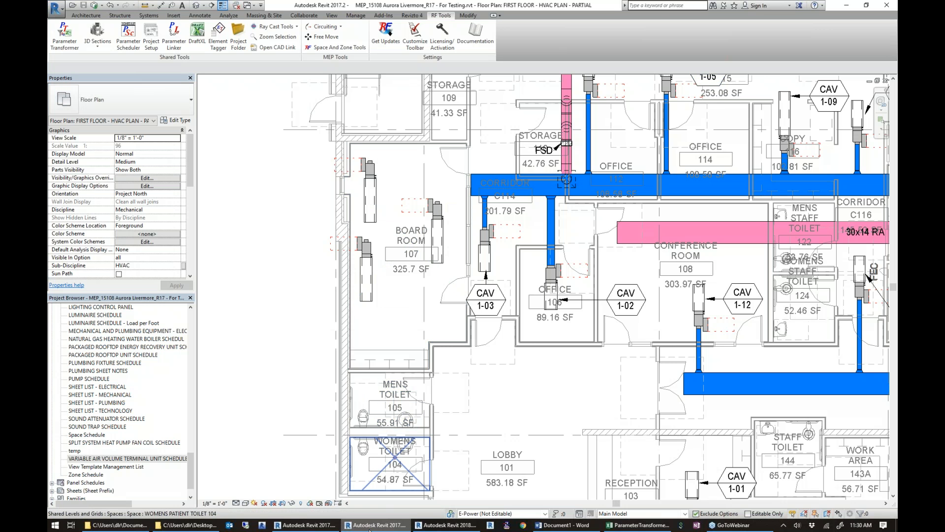
mouse_move(375, 525)
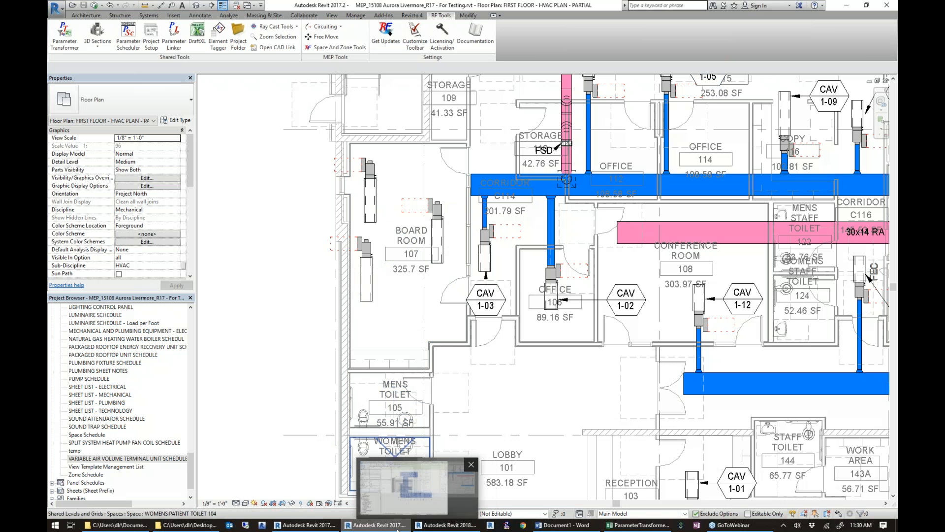
left_click(445, 525)
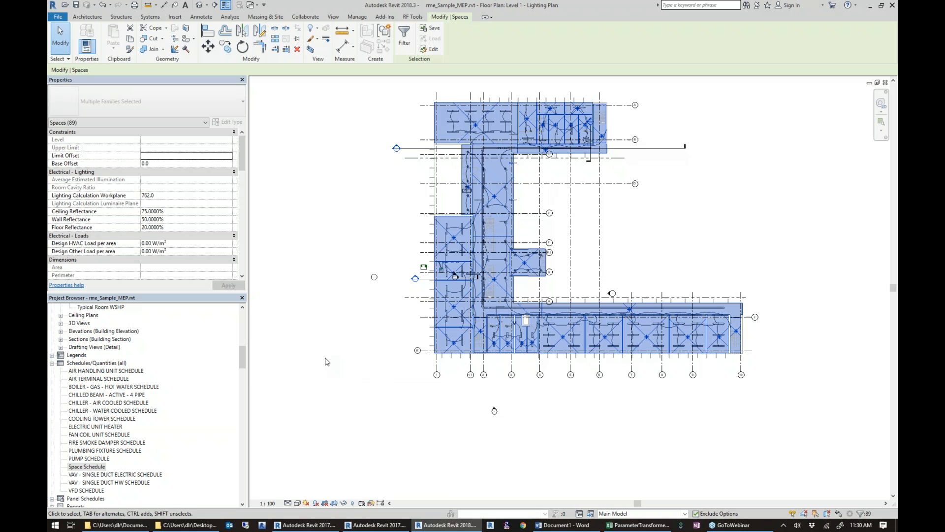
key("w")
key("c")
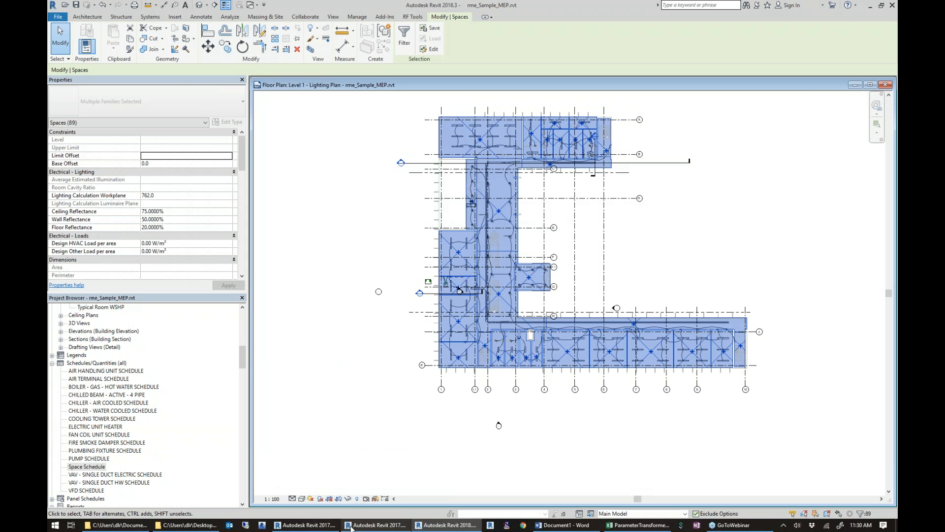
left_click(377, 525)
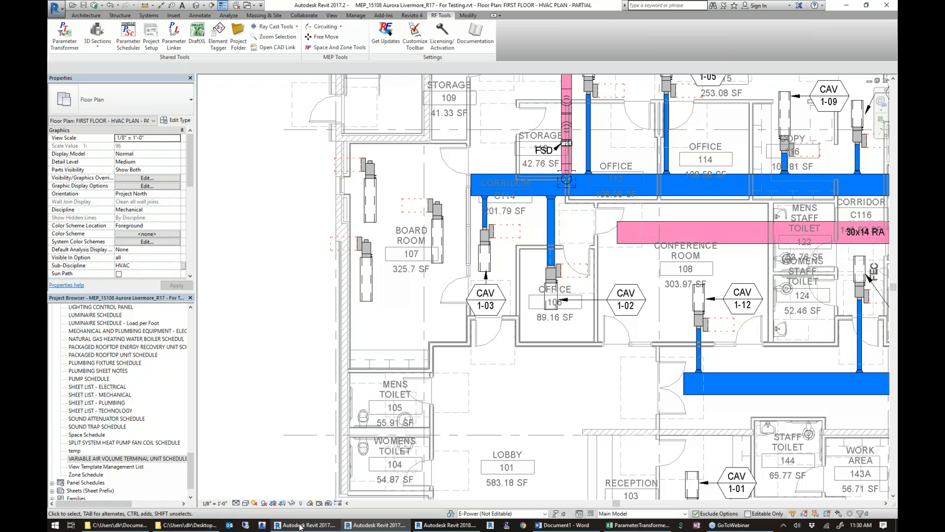
Switch to the Revit session with My Project - MEP v17 and maximize its West elevation.
left_click(300, 524)
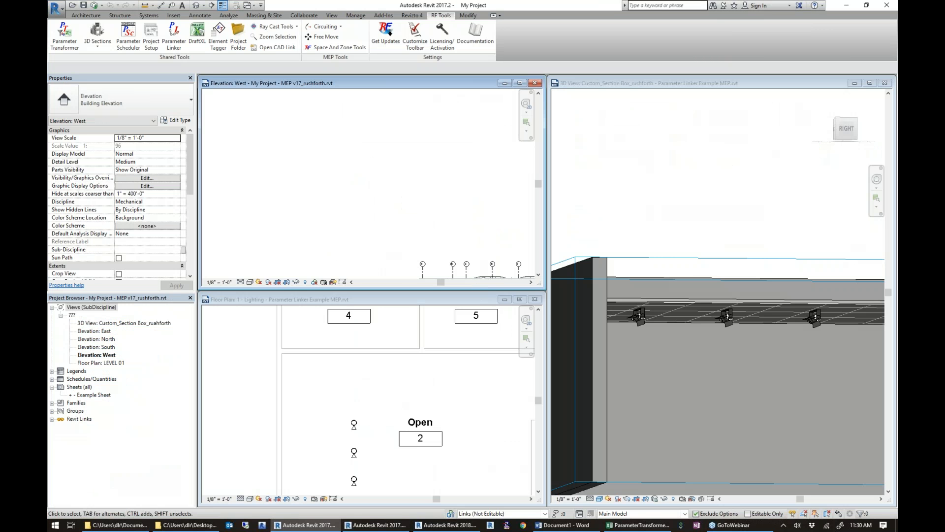
left_click(519, 83)
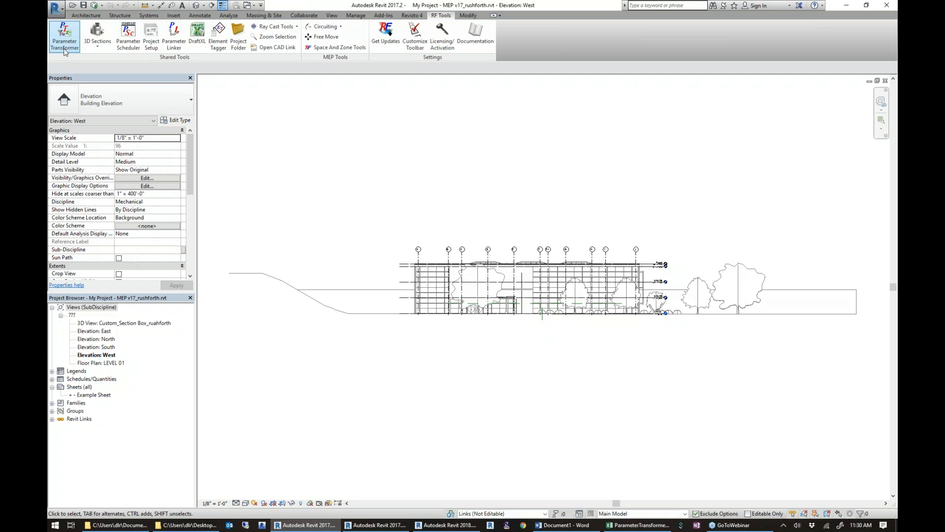
Use Project Setup to create one space per linked room from My Project - ARCH v17.rvt and acknowledge completion.
left_click(154, 47)
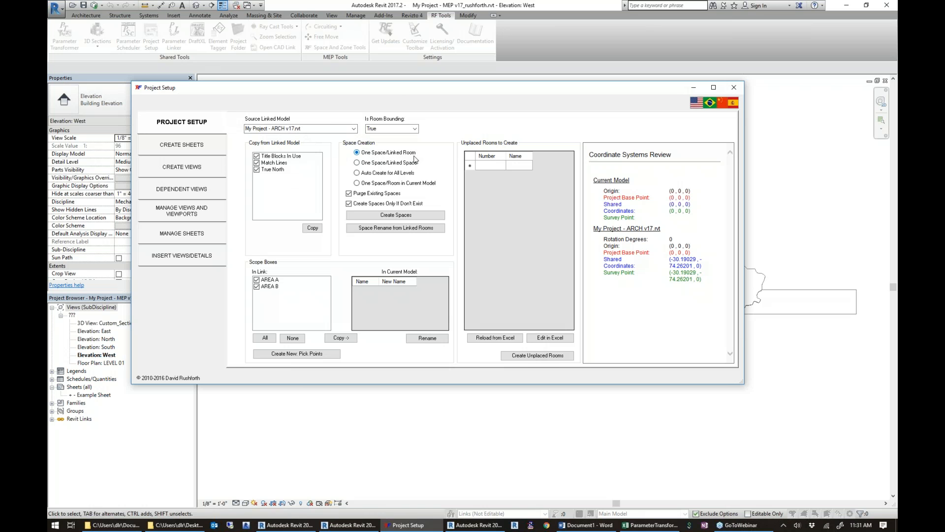
left_click(394, 215)
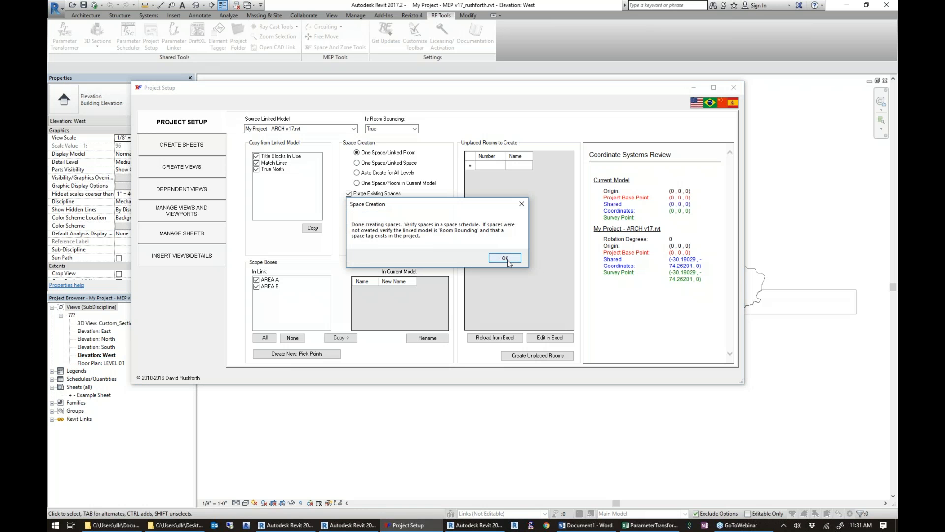
left_click(507, 261)
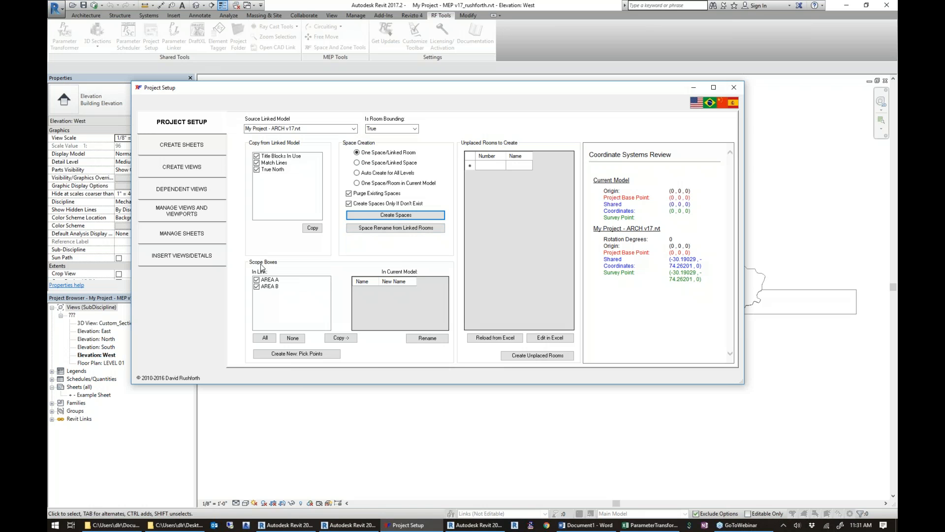
Copy scope boxes AREA A and AREA B from the link into the current model and widen Project Setup to read the coordinate review.
left_click(350, 339)
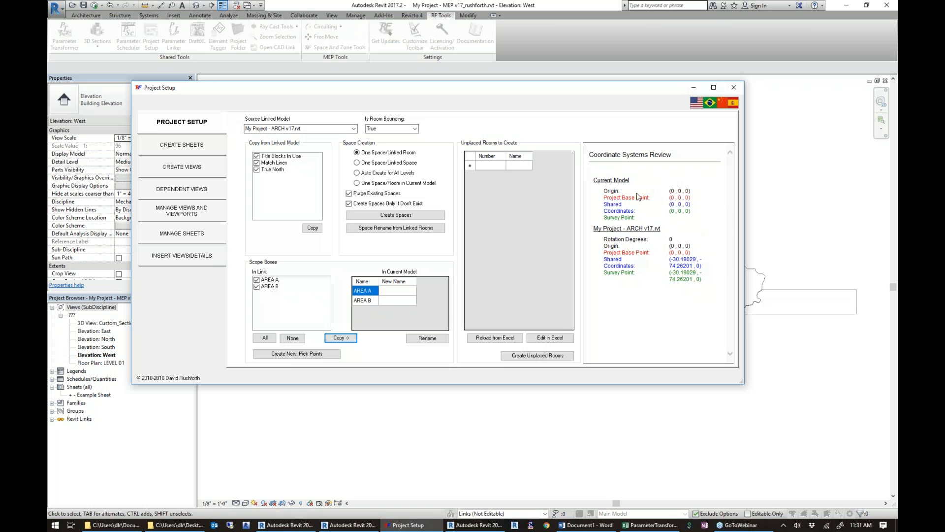
left_click_drag(744, 383, 837, 388)
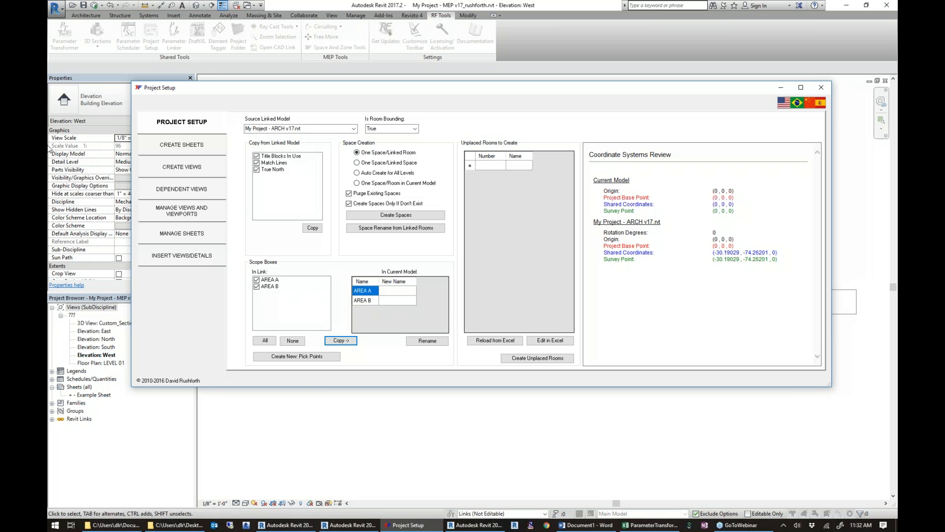
Open the sheet creation settings in Project Setup.
left_click(174, 143)
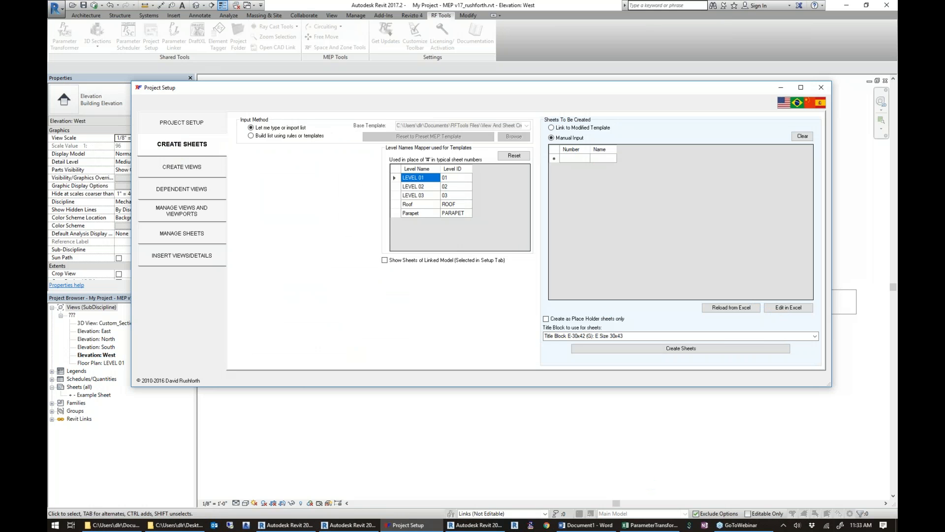
Enter sheet number e101 with the name fsd in the manual list of sheets to be created.
left_click(573, 158)
type("e101")
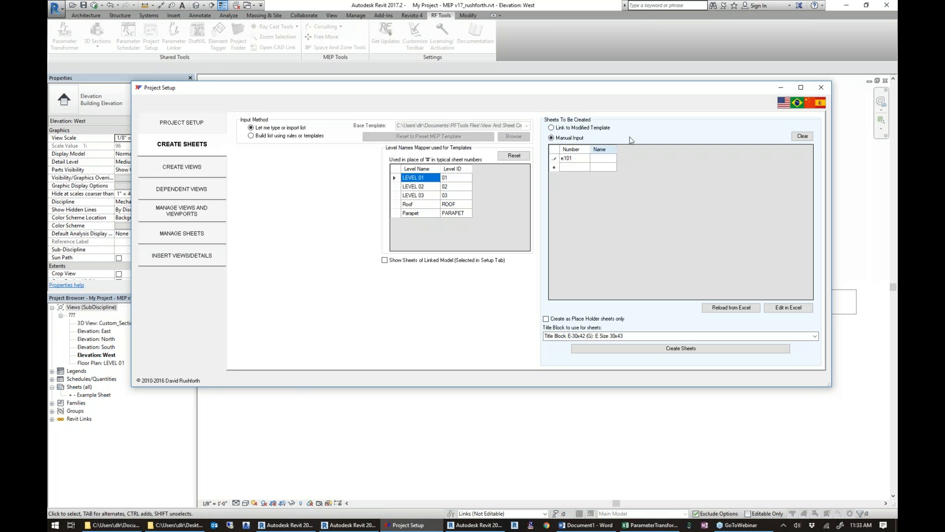
left_click(613, 160)
type("fsd")
Build the sheet list using rules or templates, removing level sheets M2.# through P2.# and all project sheets after E0.1.
left_click(252, 136)
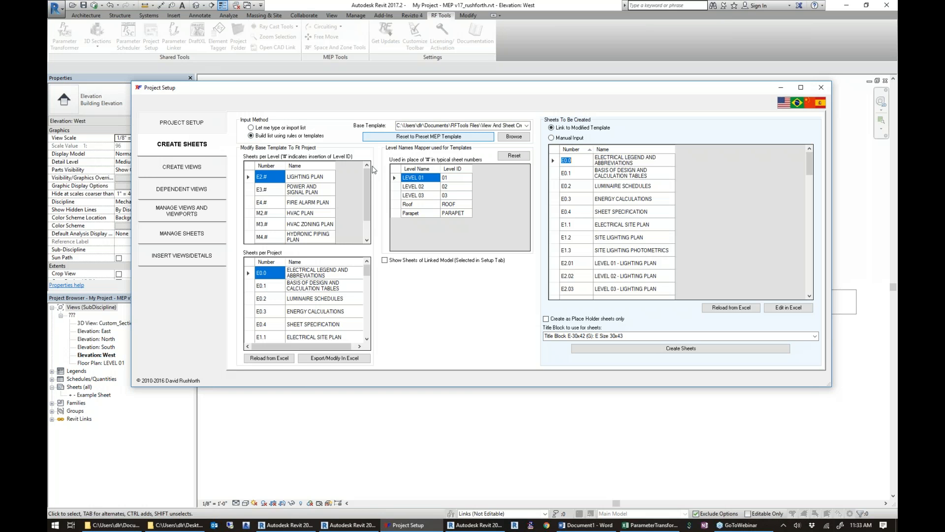
left_click_drag(369, 202, 369, 218)
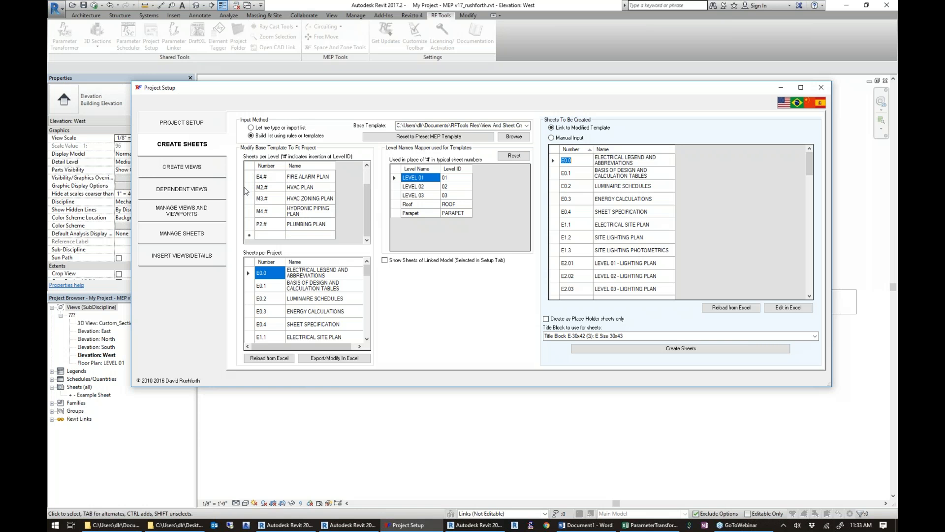
scroll(289, 207, "up", 1)
left_click_drag(248, 213, 254, 257)
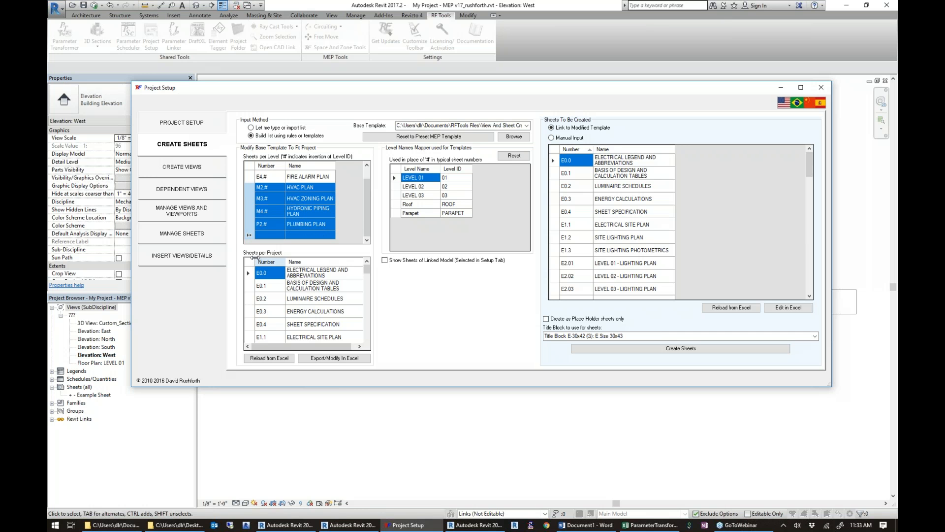
key("Delete")
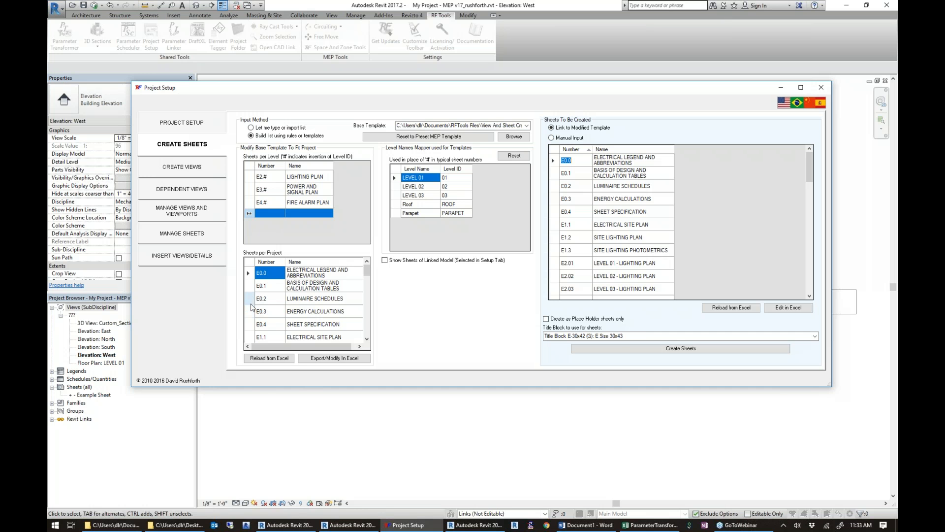
left_click_drag(249, 286, 252, 329)
key("Delete")
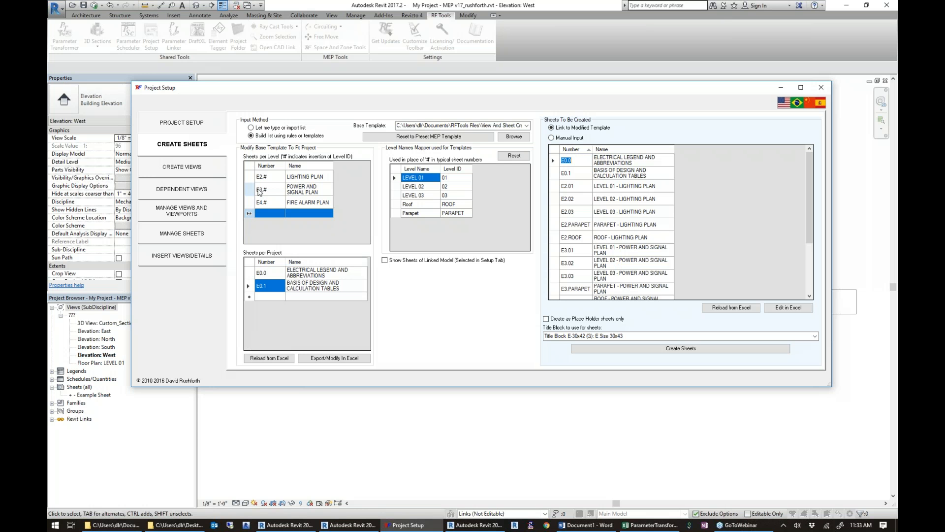
Rename the per-level sheets E2.#, E3.# and E4.# as MICKEY, DONALD and GOOFY.
left_click(322, 177)
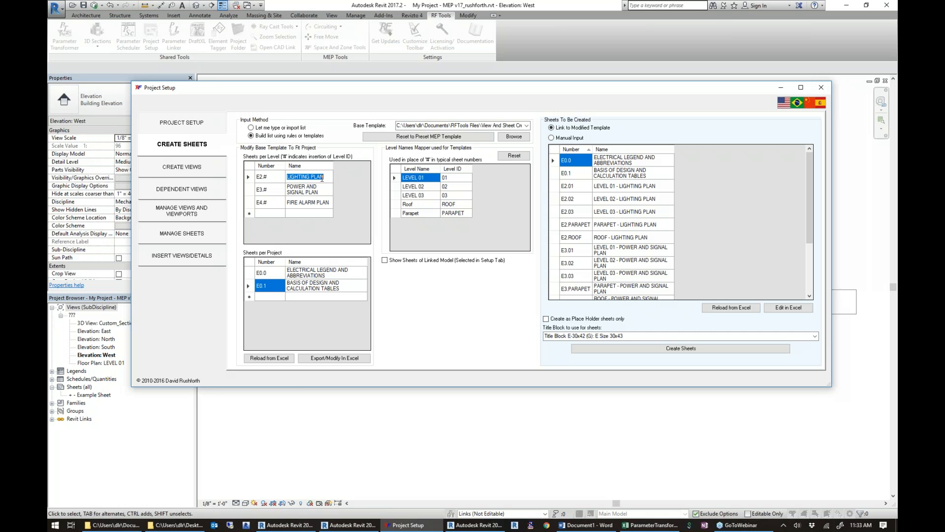
type("MICKEY")
key("Return")
type("DONALD")
key("Return")
type("GOOF")
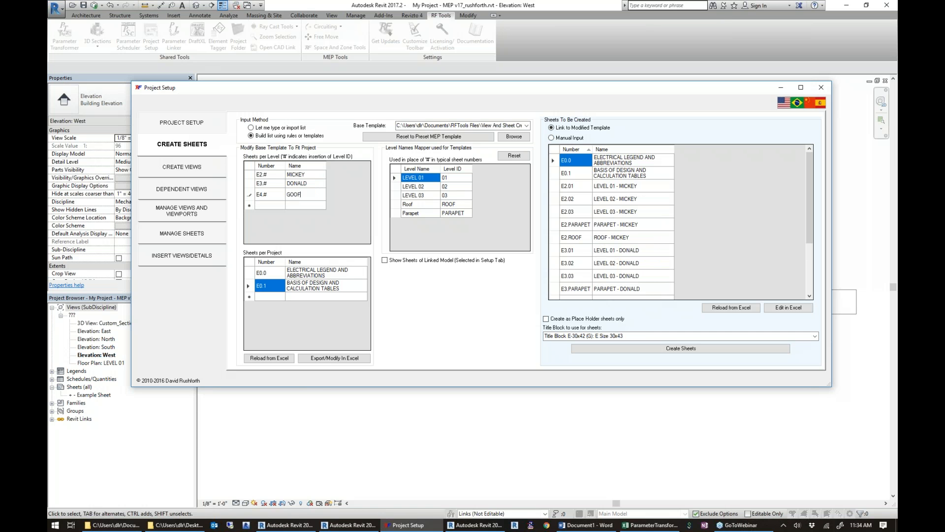
type("Y")
key("Return")
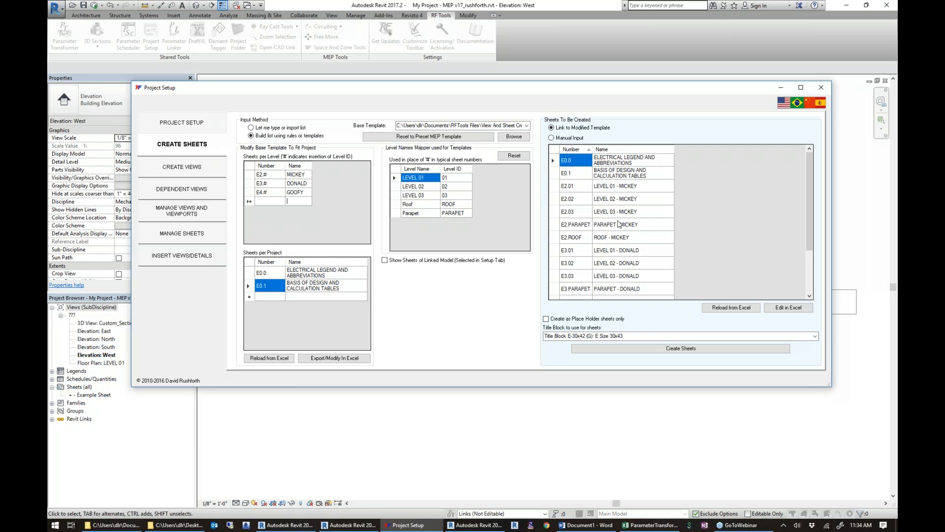
Remove the Parapet level from the level names mapper used for the sheet templates.
scroll(634, 286, "down", 3)
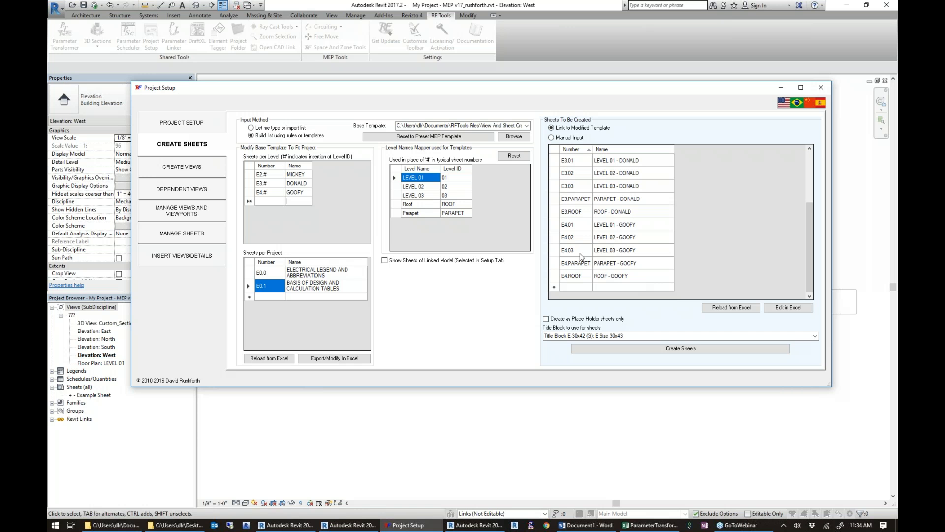
left_click(397, 213)
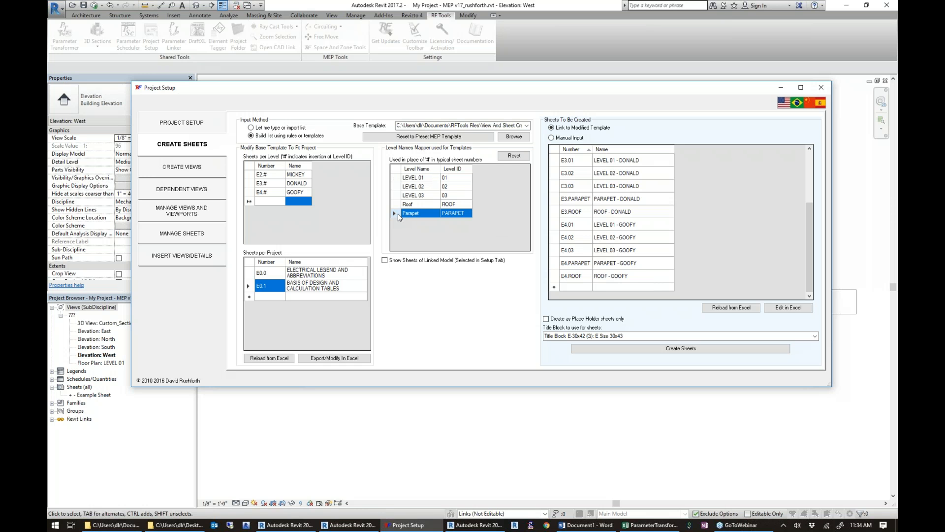
key("Delete")
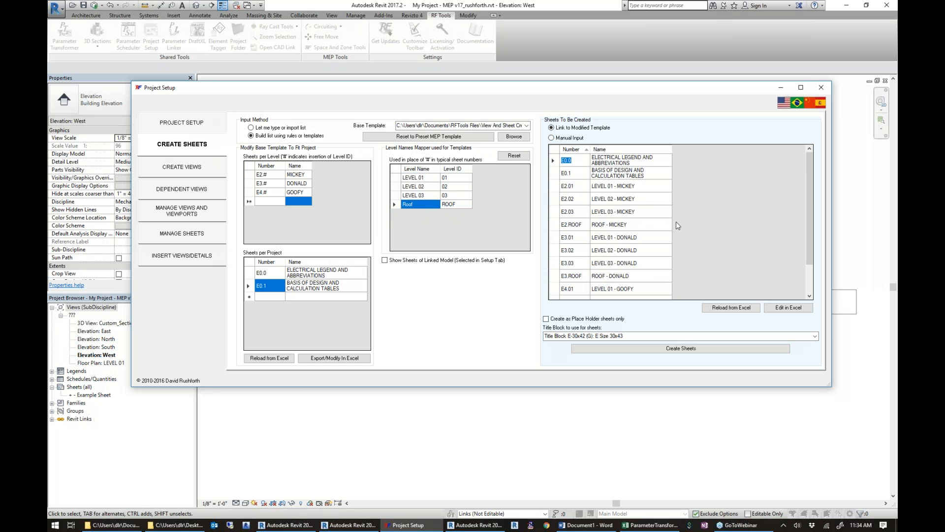
Review the sheets to be created down to E4.ROOF, create them and acknowledge completion.
left_click_drag(808, 250, 809, 285)
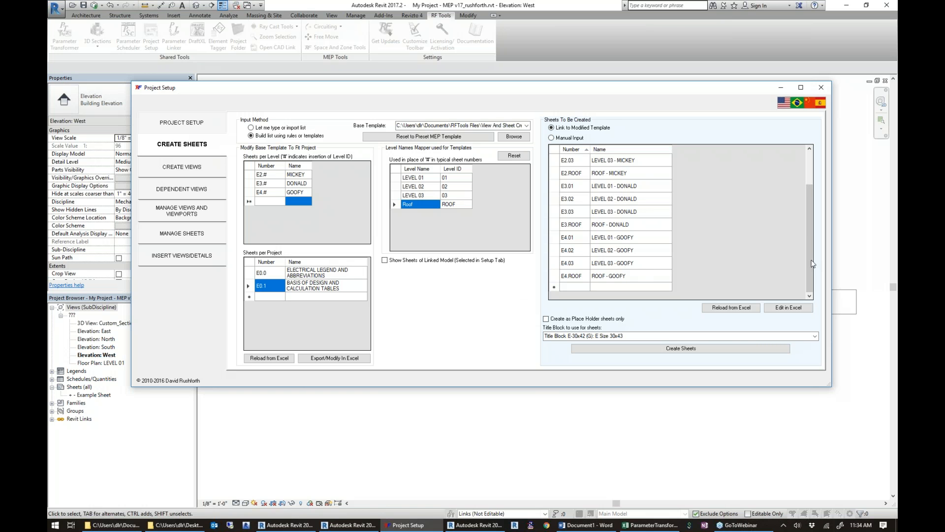
left_click_drag(805, 264, 815, 281)
left_click(694, 352)
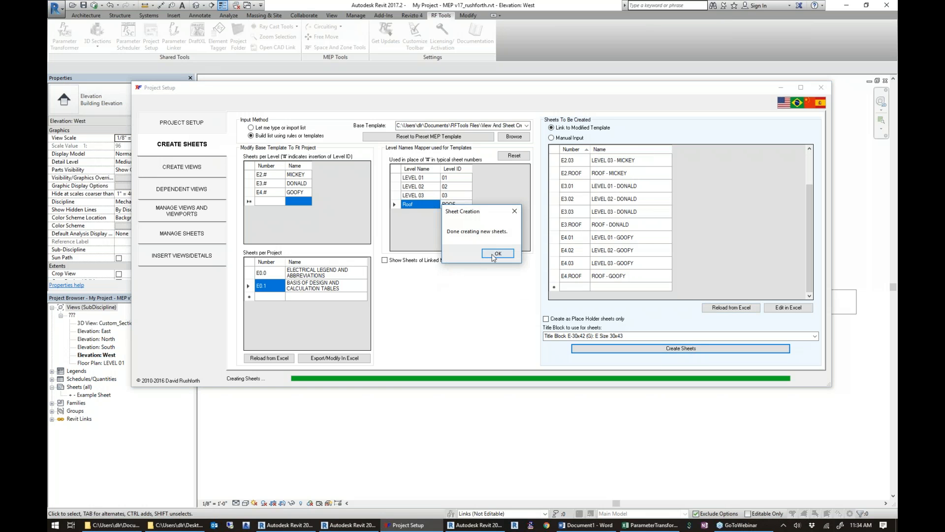
left_click(494, 255)
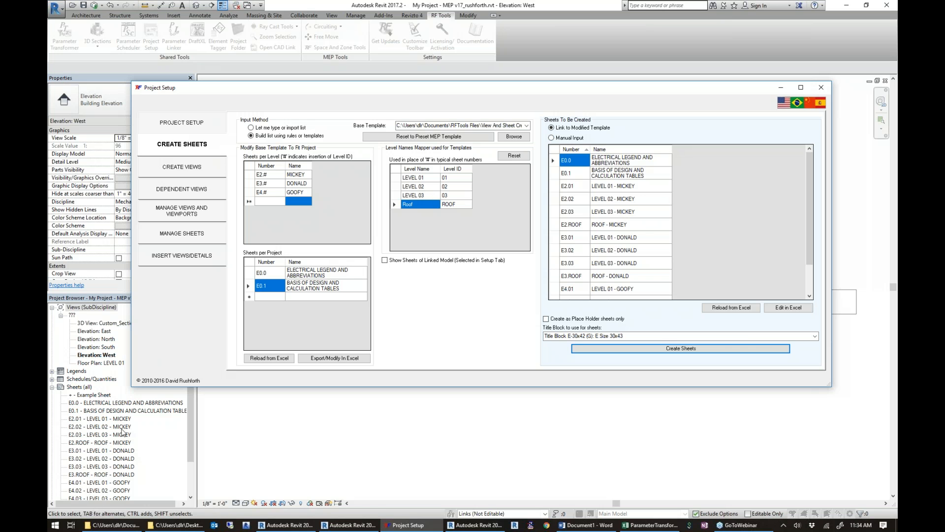
Show the linked model's sheets beside the sheet list and select a run of them, including A1.21B through A1.30A.
left_click(171, 168)
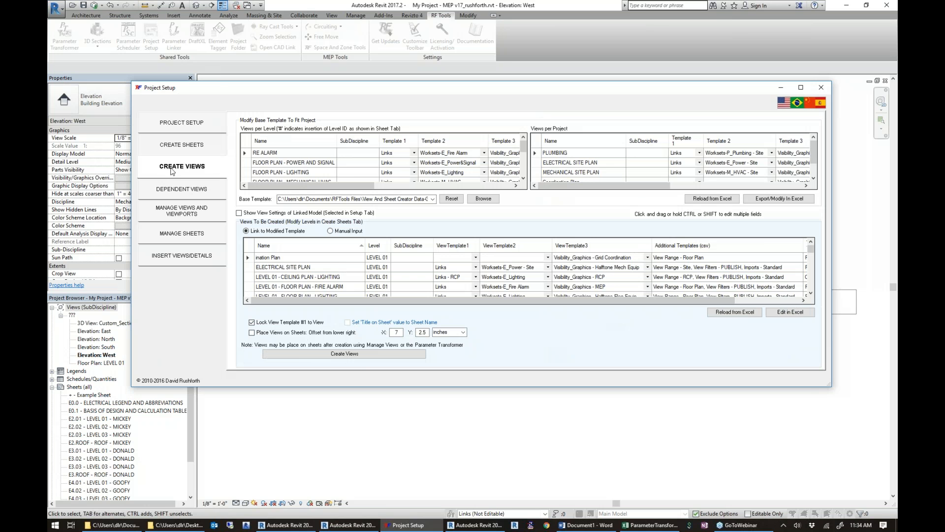
left_click(178, 149)
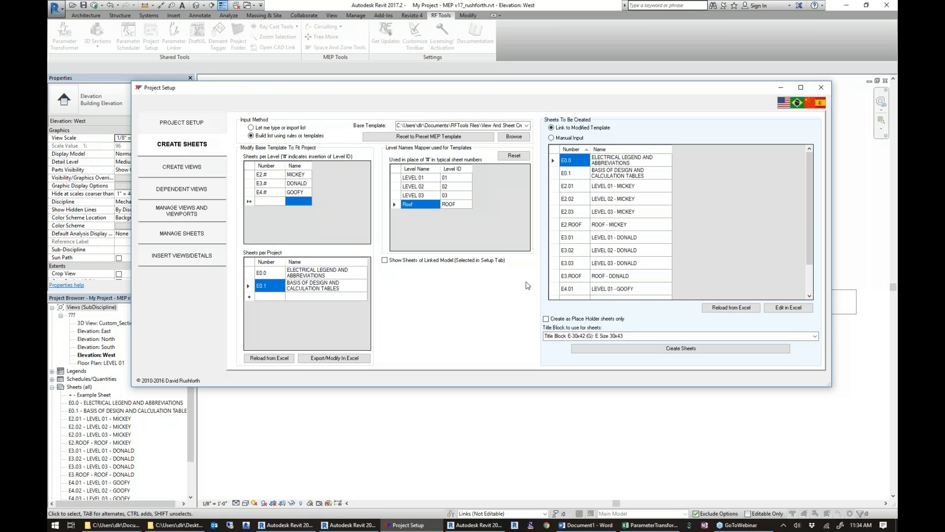
left_click(384, 260)
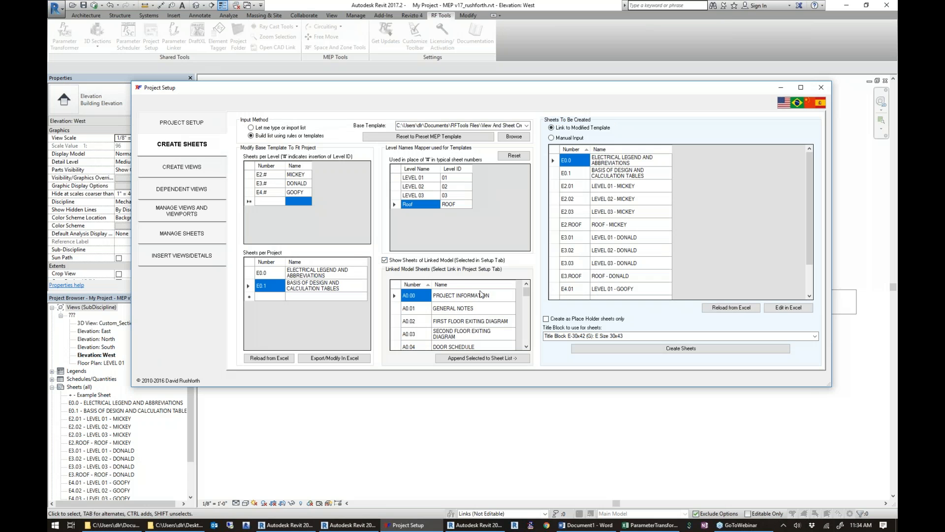
left_click(526, 303)
left_click_drag(526, 303, 526, 318)
left_click_drag(430, 295, 488, 348)
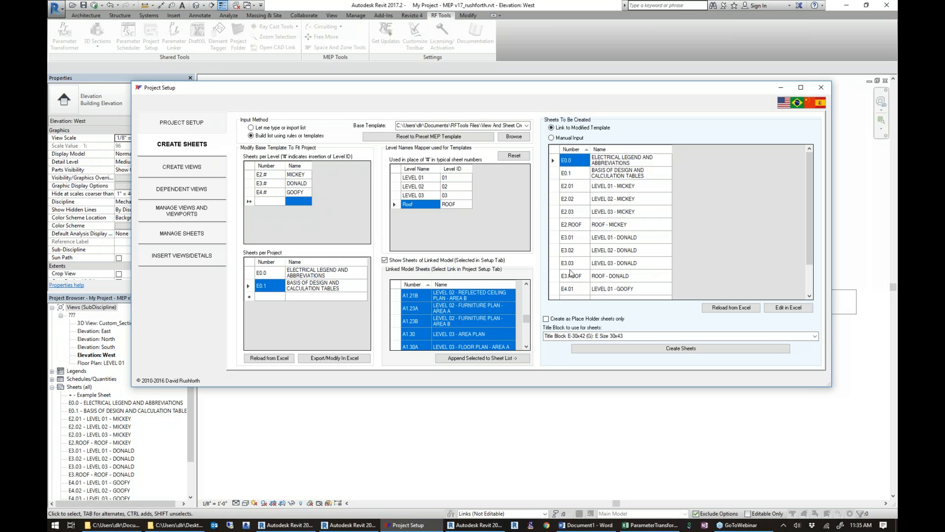
In the view creation settings, remove every view per level listed after FLOOR PLAN - LIGHTING.
left_click(181, 167)
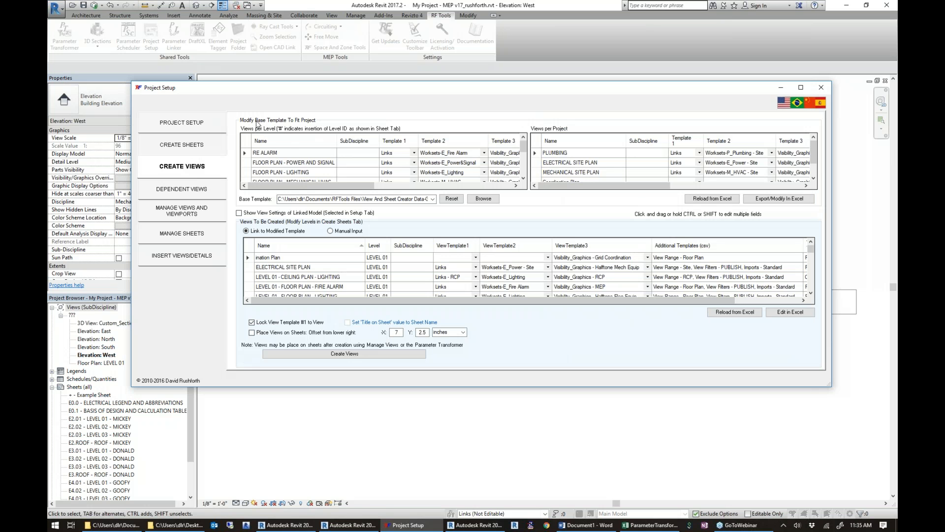
left_click_drag(282, 156, 225, 152)
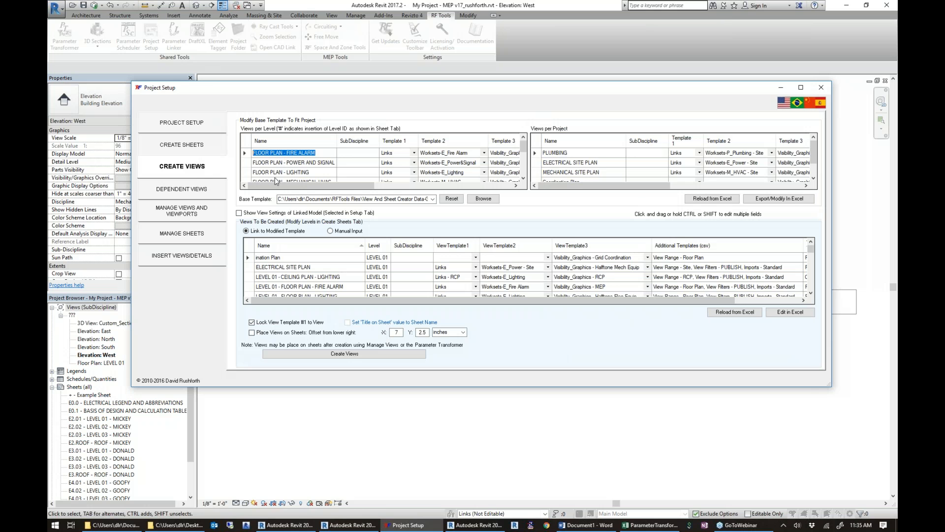
left_click(248, 178)
scroll(248, 178, "down", 1)
left_click_drag(247, 158, 249, 205)
key("Delete")
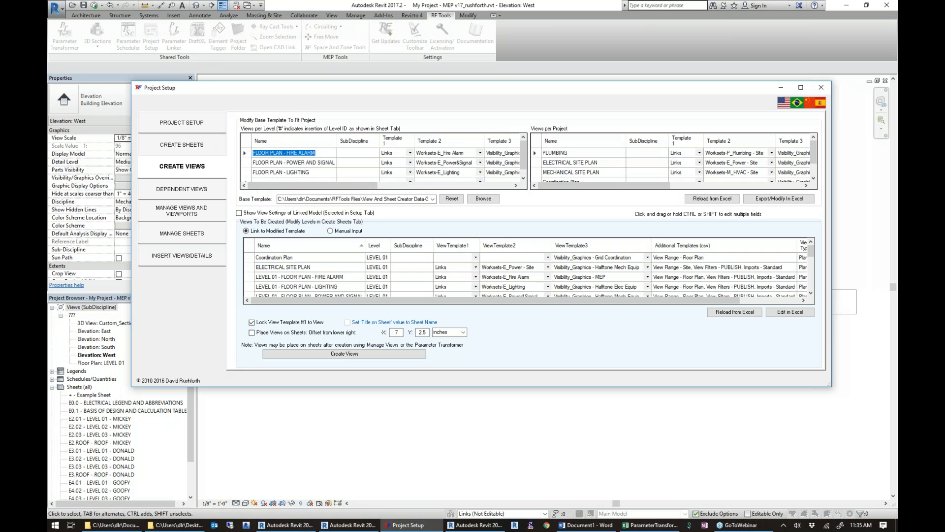
Rename the per-level fire alarm, power and signal, and lighting floor plan views as MICKEY, DONALD and GOOFY.
type("MICKEY")
key("Return")
type("DONAL")
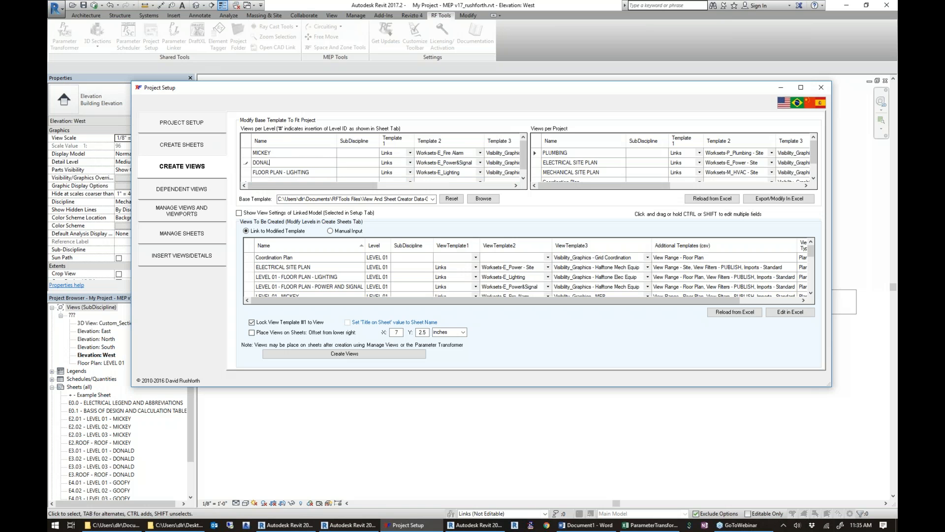
type("D")
key("Return")
type("GOO")
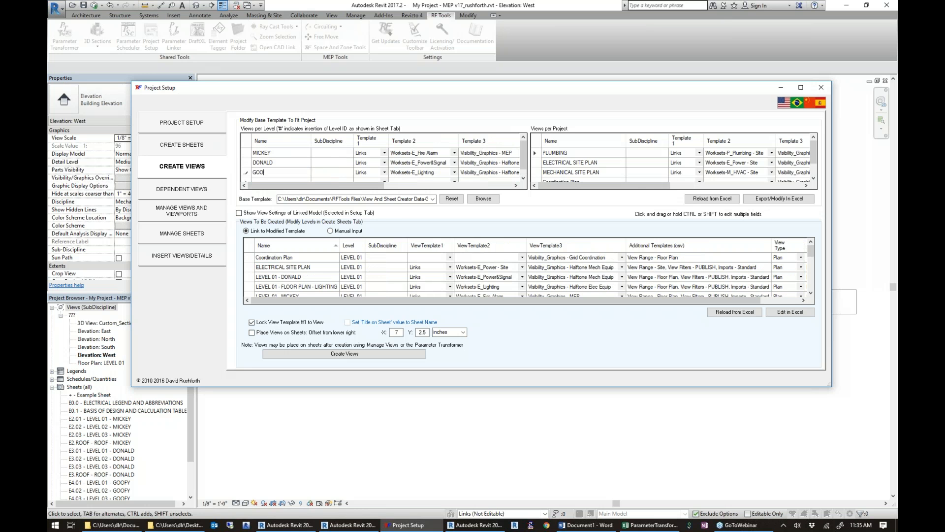
type("FY")
key("Return")
Delete all the views per project and review the list of views to be created down to the Roof views.
left_click_drag(537, 153, 540, 216)
key("Delete")
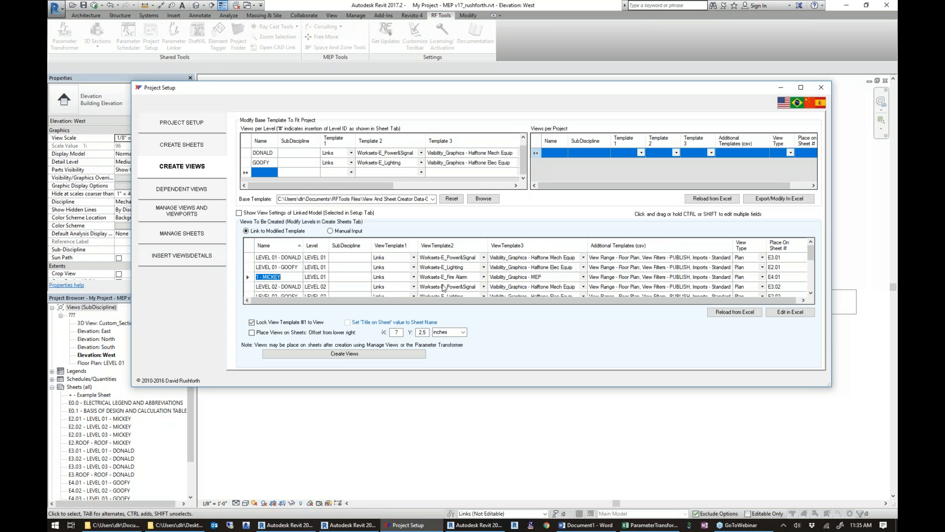
left_click_drag(810, 258, 809, 293)
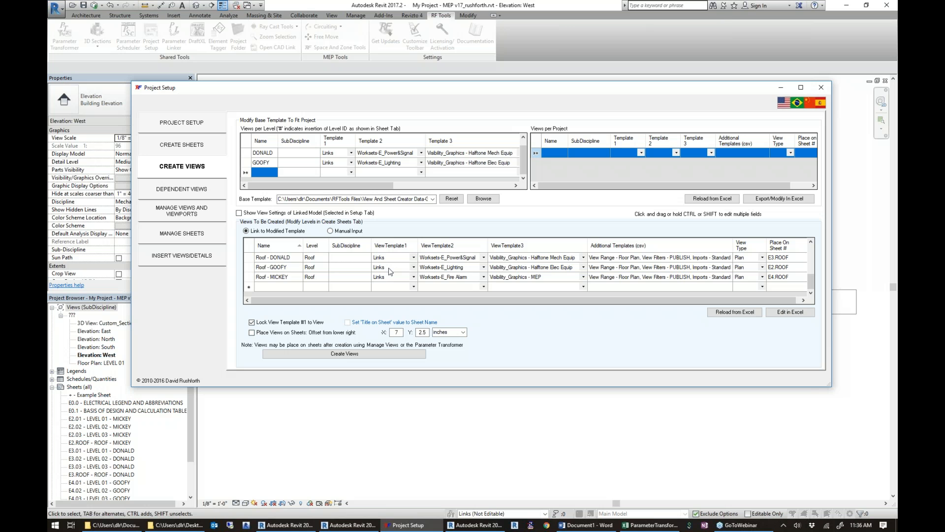
Show the linked model's view settings, highlight the AREA A and AREA B scope boxes of LEVEL 01, and create the listed views.
left_click(240, 212)
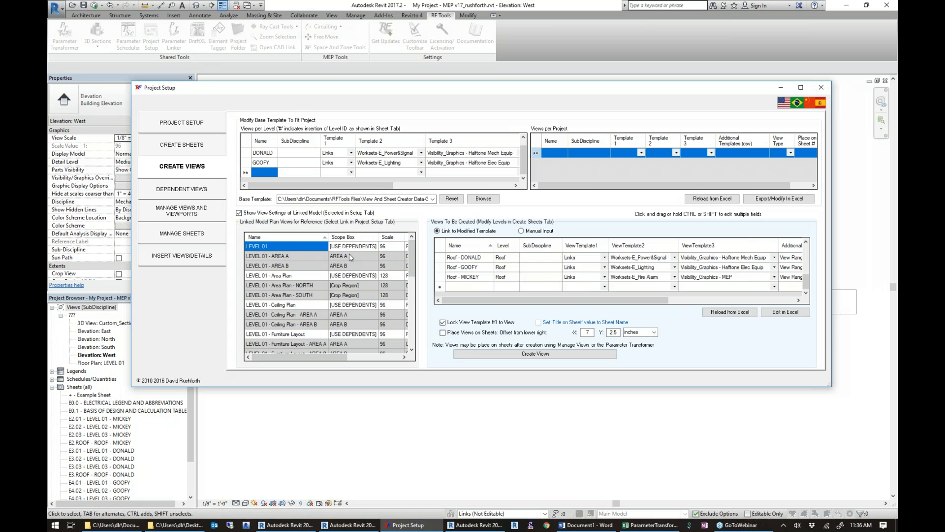
left_click_drag(349, 257, 350, 265)
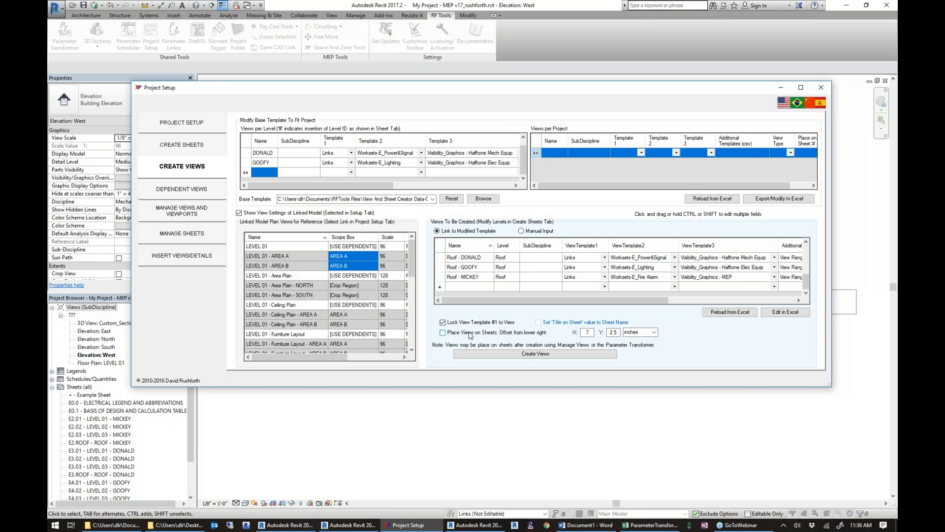
left_click(532, 354)
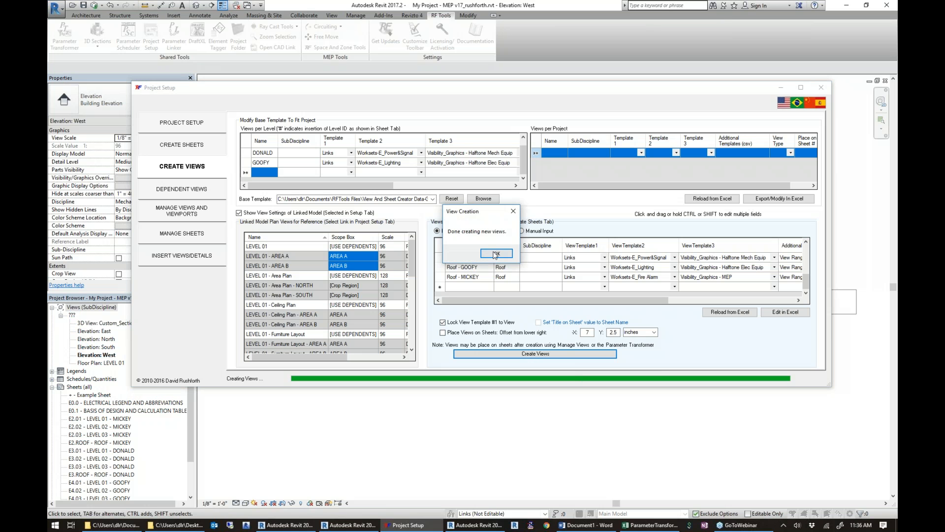
left_click(490, 253)
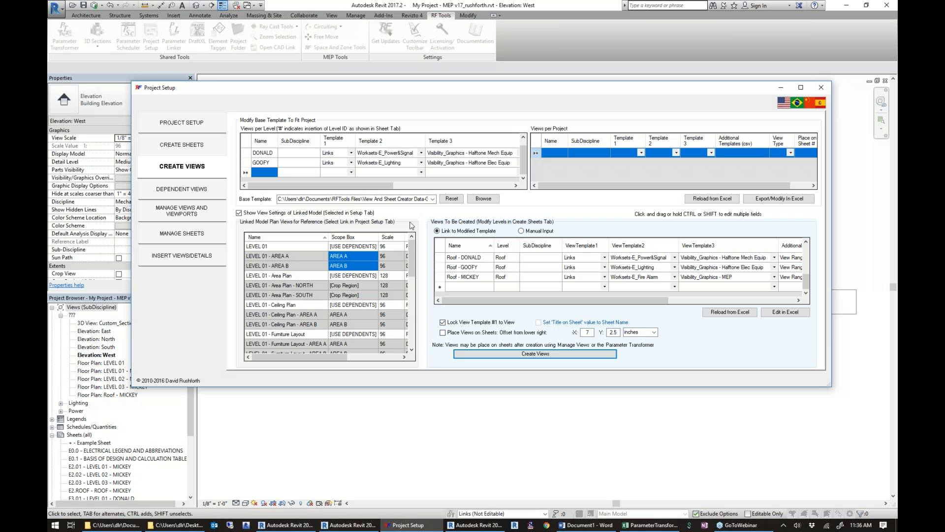
Create dependent views from the AREA A and AREA B scope boxes for all DONALD, GOOFY and MICKEY plans of LEVEL 01 and LEVEL 02.
left_click(181, 192)
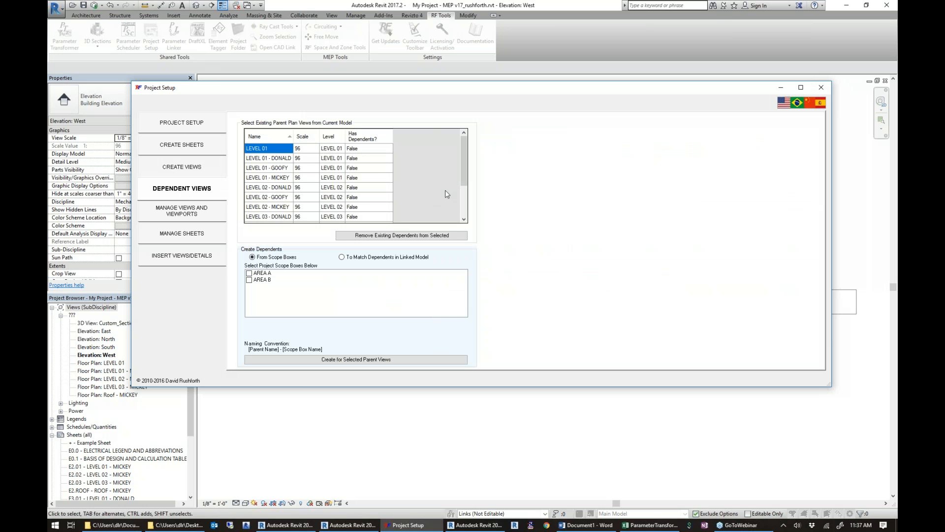
left_click(278, 158)
scroll(278, 162, "down", 1)
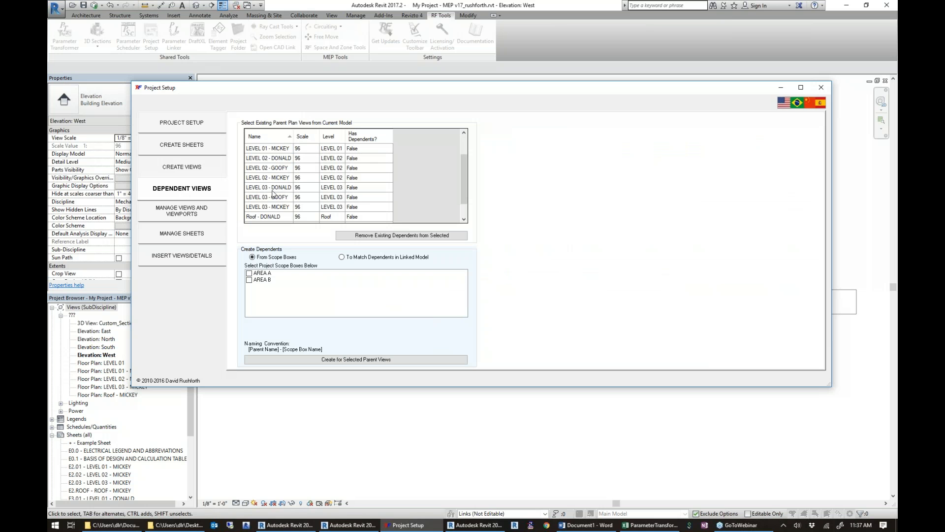
left_click(278, 178, "shift")
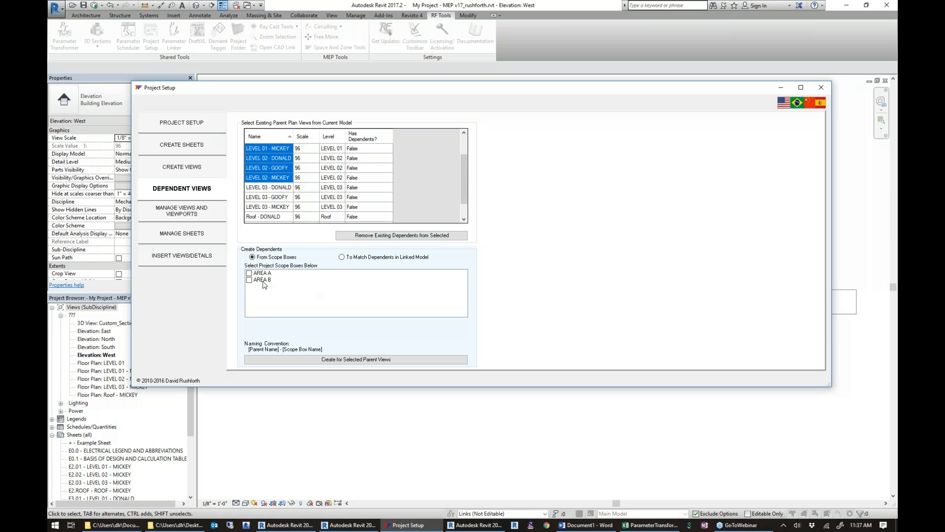
left_click(249, 273)
left_click(250, 280)
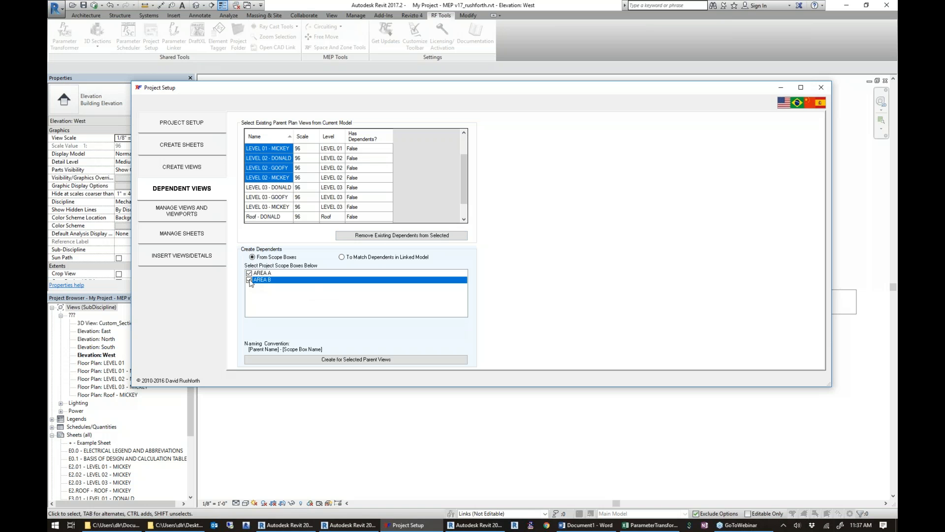
left_click(359, 362)
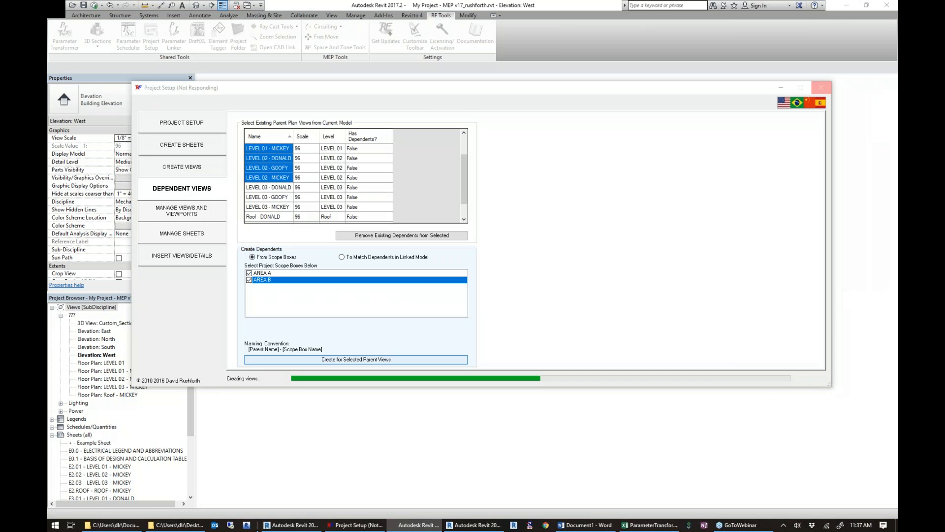
left_click(502, 279)
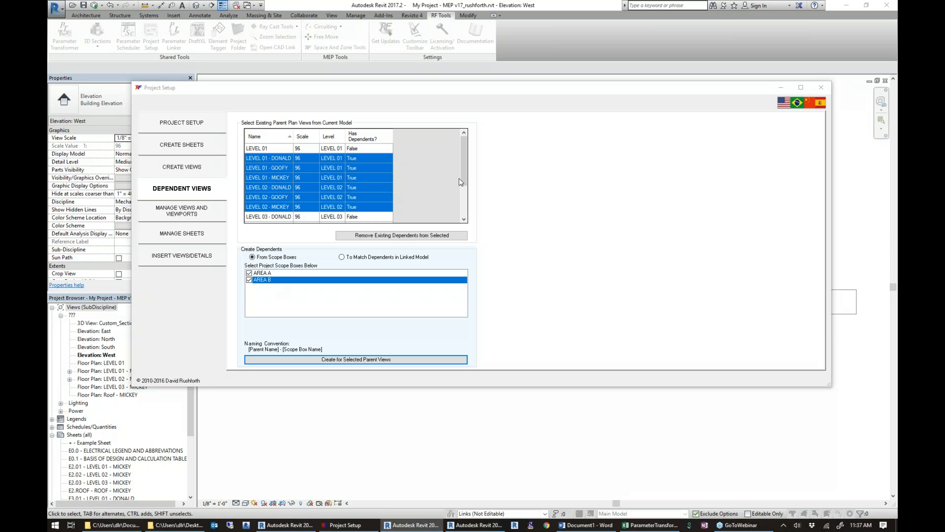
mouse_move(462, 180)
left_mouse_down()
mouse_move(462, 224)
mouse_move(462, 171)
left_mouse_up()
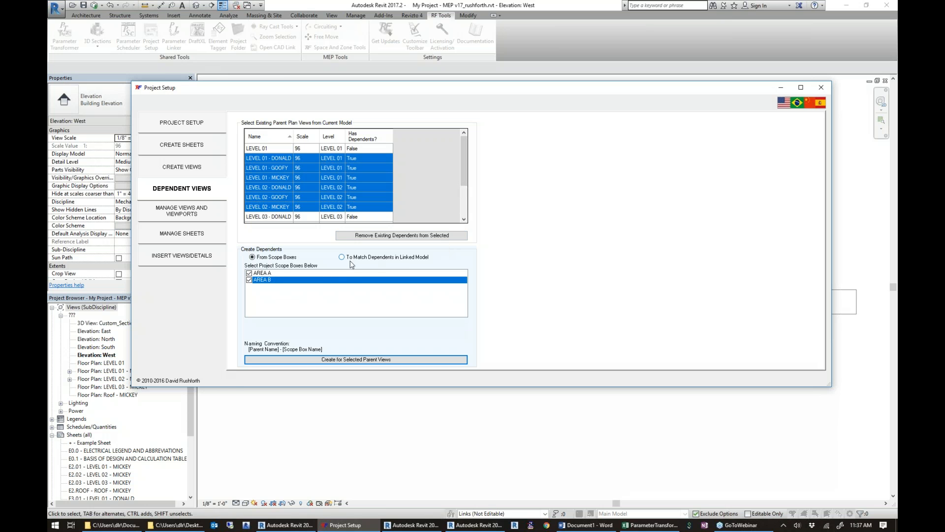
Create dependents for the LEVEL 03 DONALD, GOOFY and MICKEY views that match those of the linked model's LEVEL 01 - Area Plan.
left_click(342, 257)
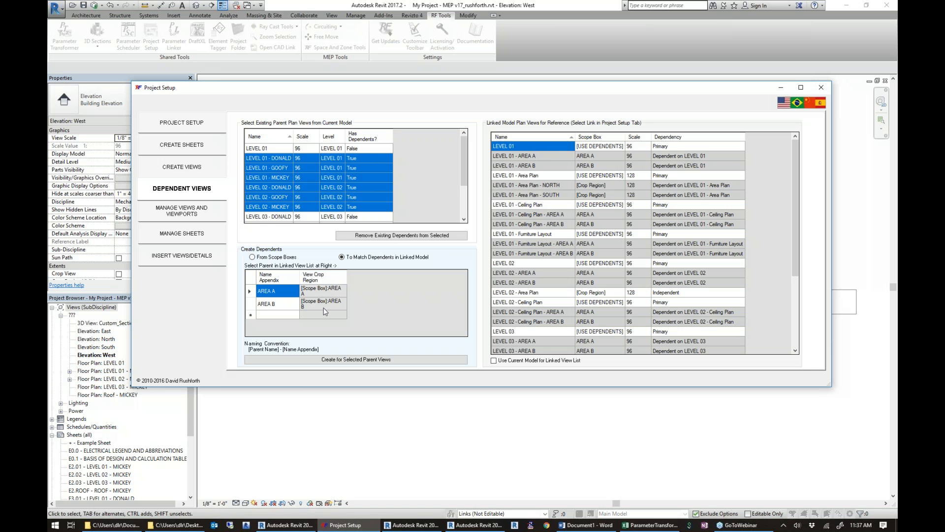
left_click_drag(464, 175, 464, 203)
left_click(265, 178)
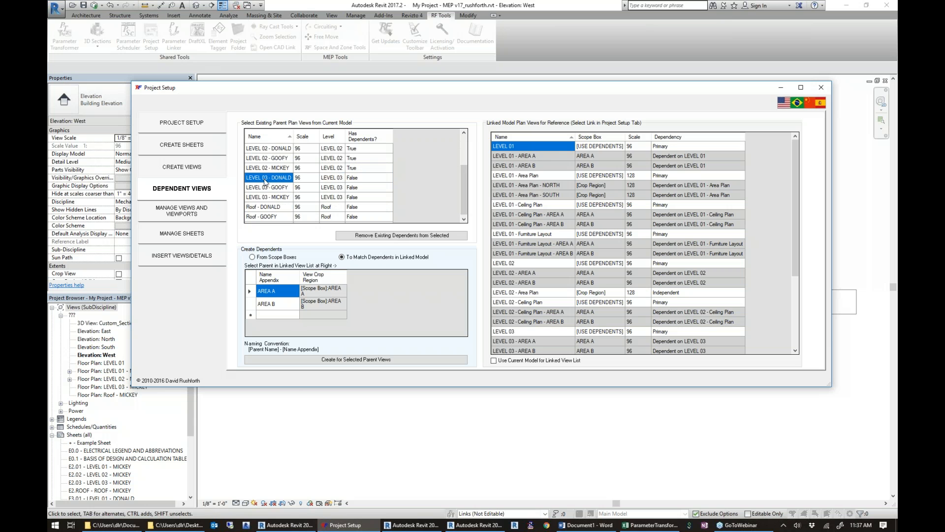
left_click(273, 197, "shift")
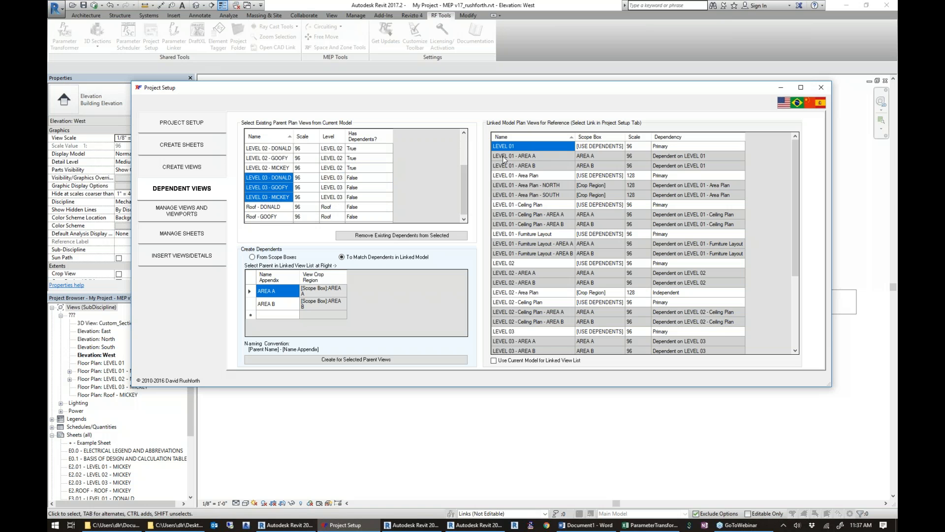
left_click(542, 175)
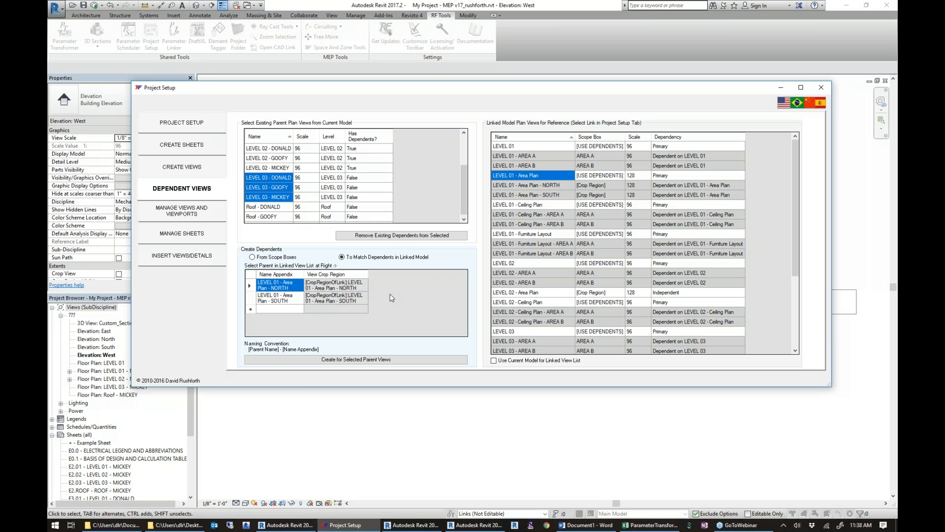
left_click(528, 205)
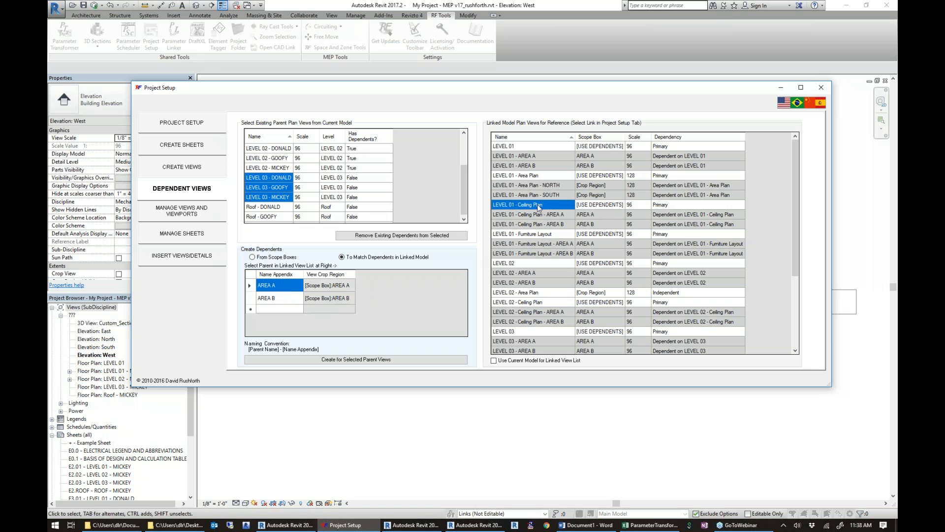
left_click(542, 176)
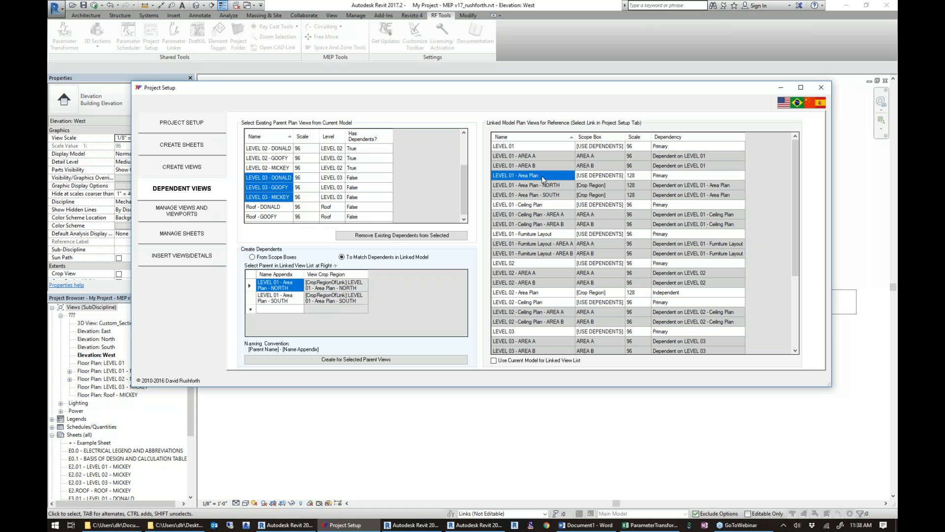
left_click(347, 359)
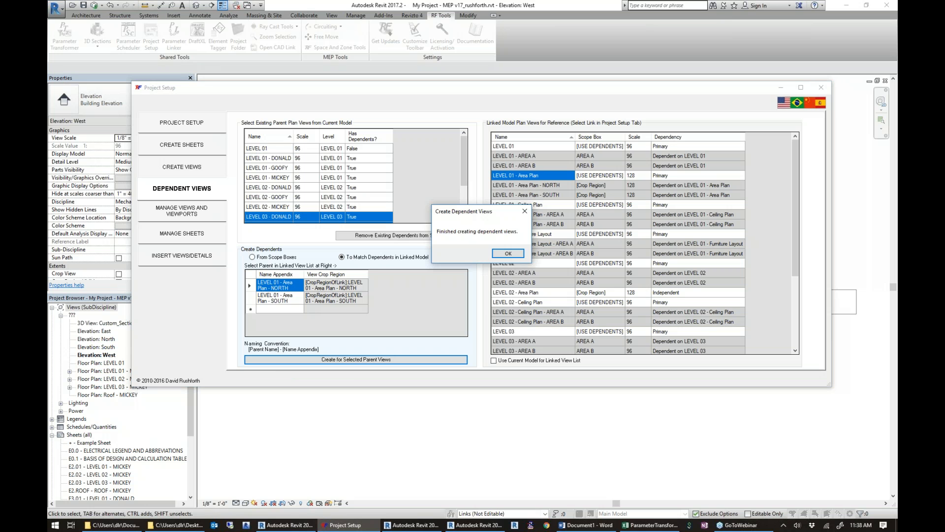
left_click(508, 254)
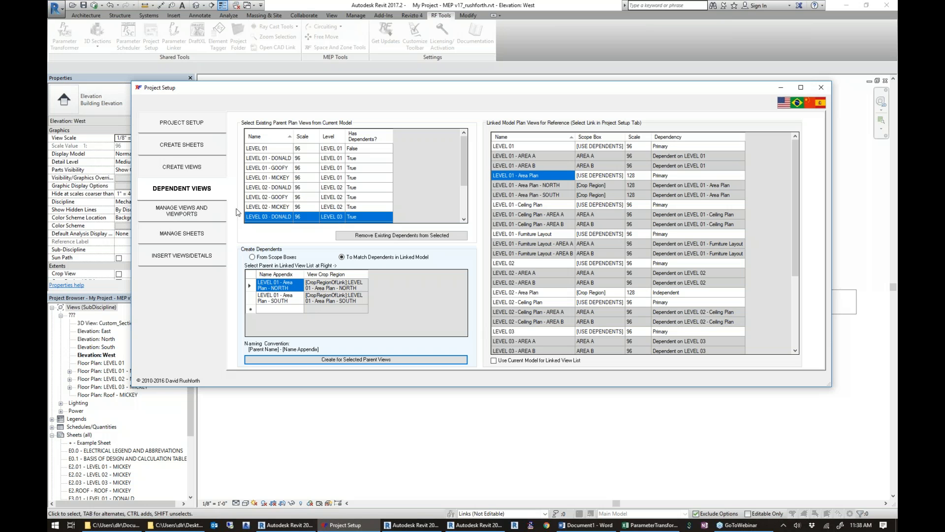
Show the list for managing views and viewports, and select the views from LEVEL 01 - DONALD through LEVEL 02 - GOOFY - AREA B.
left_click(200, 216)
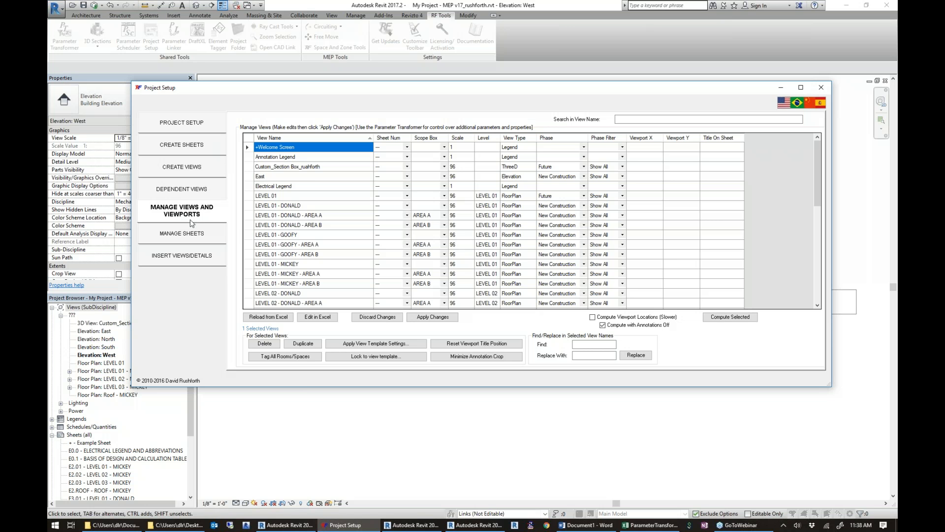
left_click(300, 208)
scroll(299, 222, "down", 5)
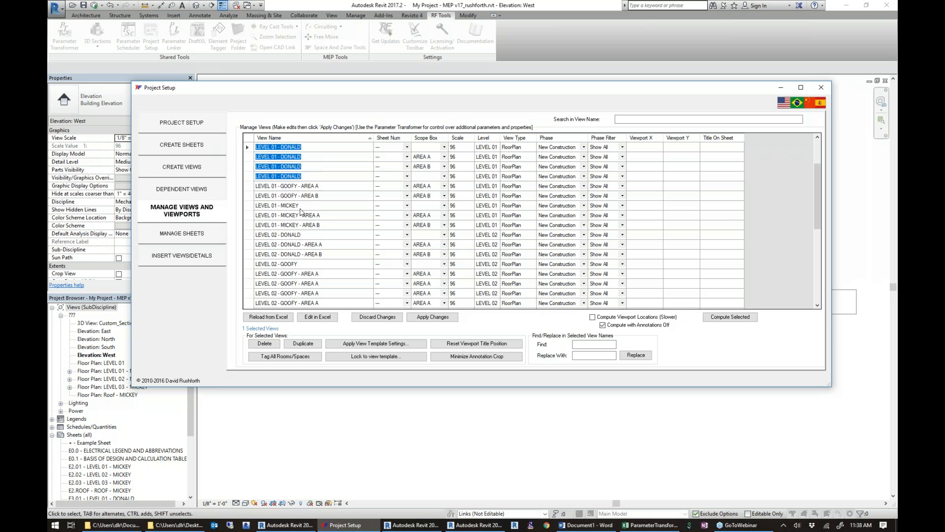
scroll(298, 236, "up", 1)
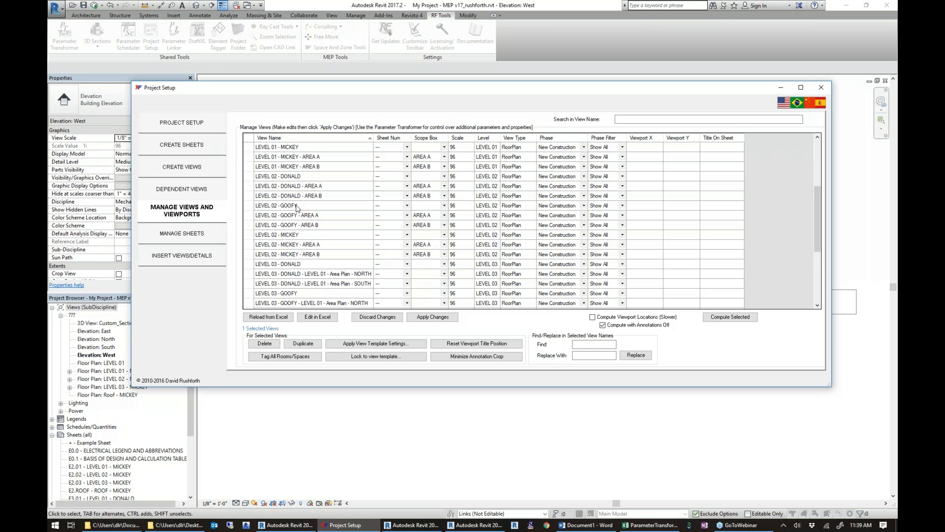
left_click(287, 224, "shift")
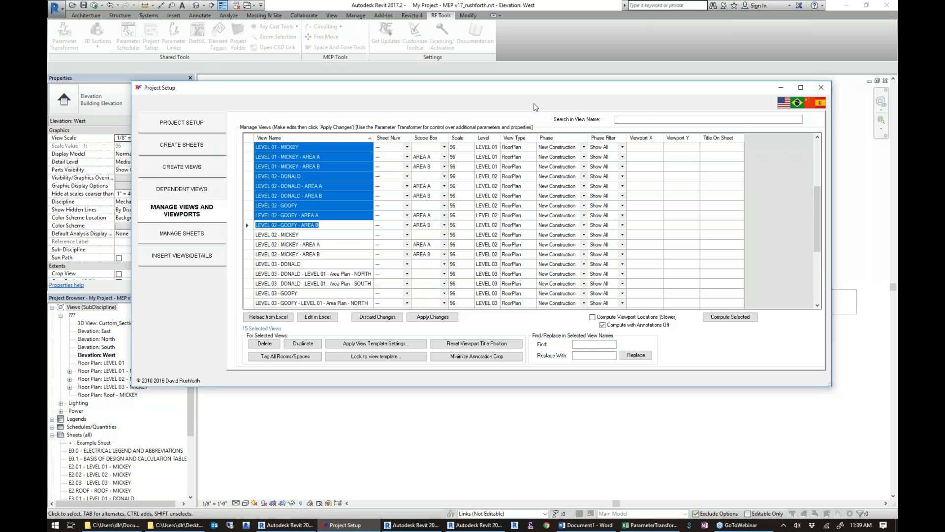
Filter the managed views to names containing MICKEY.
left_click(639, 120)
type("MICKEY")
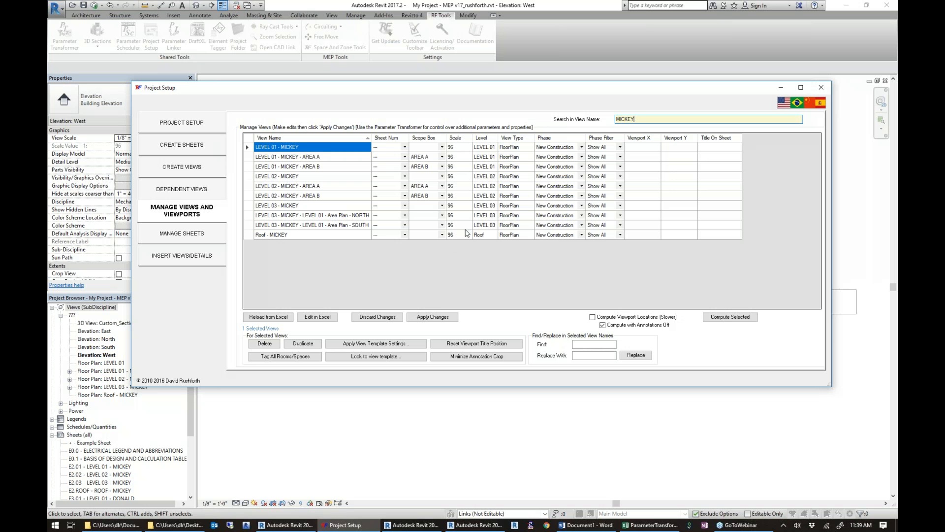
Set up duplication of all MICKEY views with PHASE 1 replaced by PHASE 2 in their names, and cancel it.
left_click(312, 235, "shift")
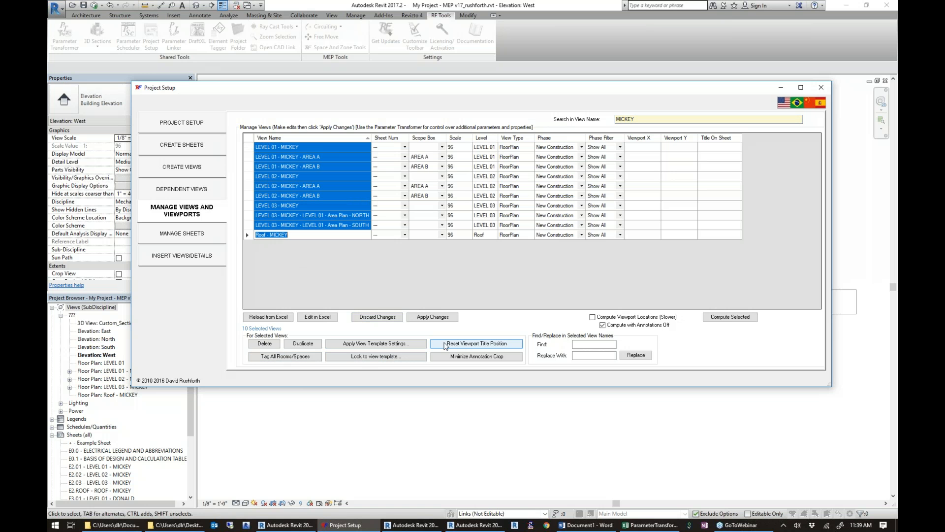
left_click(311, 344)
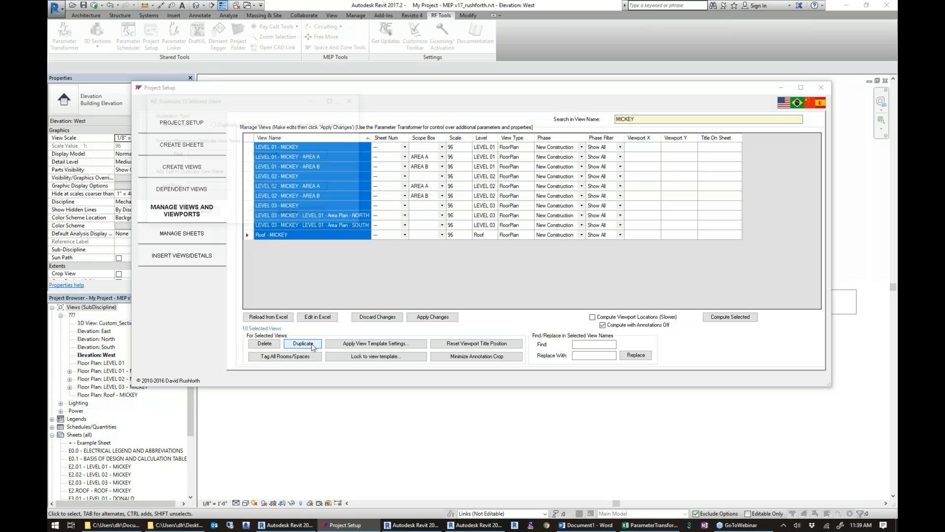
left_click(202, 154)
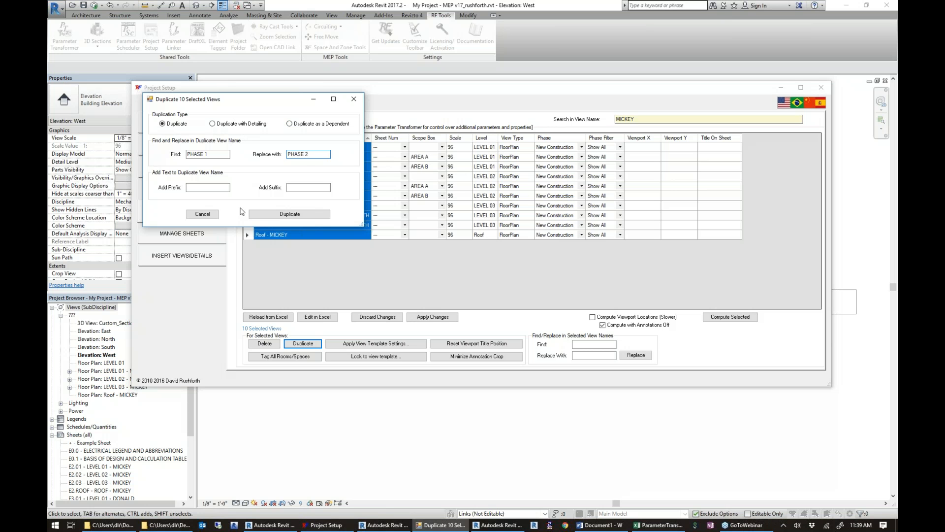
left_click(353, 102)
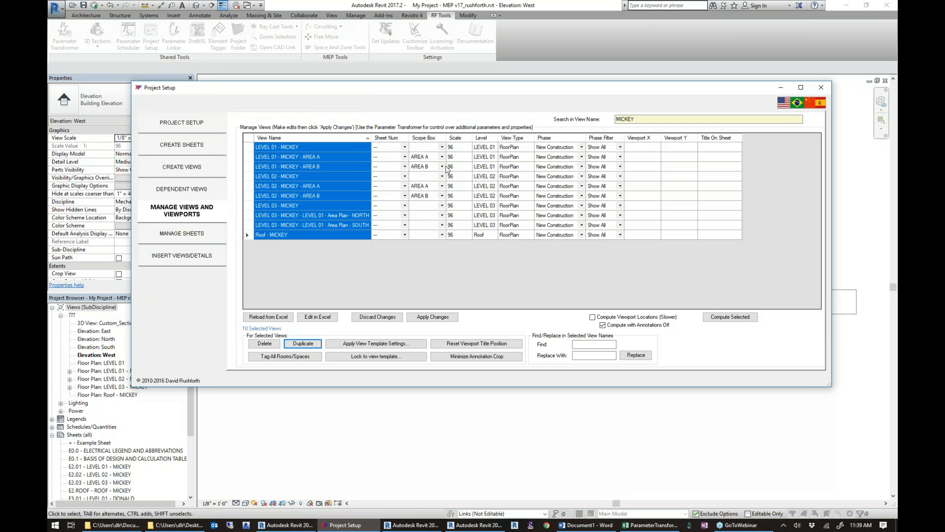
Try the AREA A scope box on the views from LEVEL 01 - MICKEY - AREA A through LEVEL 02 - MICKEY - AREA B, and discard the changes.
left_click_drag(439, 157, 431, 197)
left_click(442, 196)
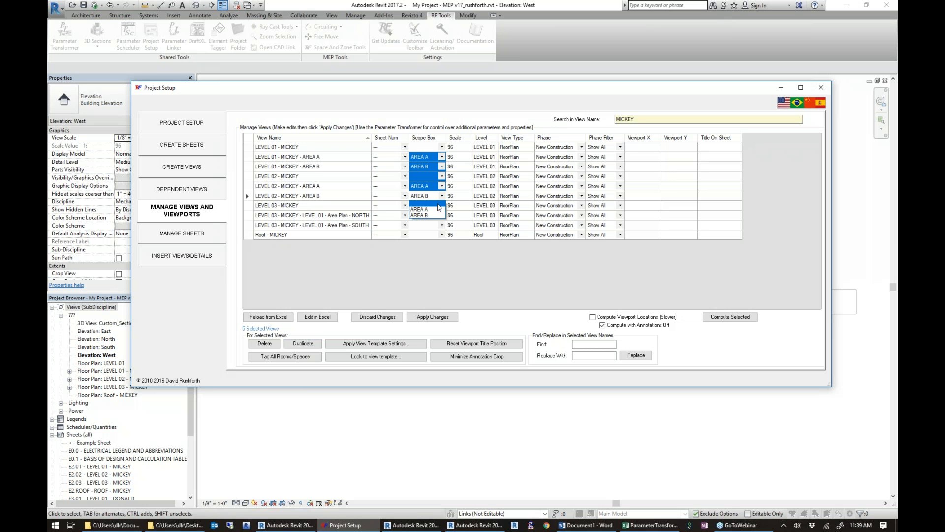
left_click(435, 210)
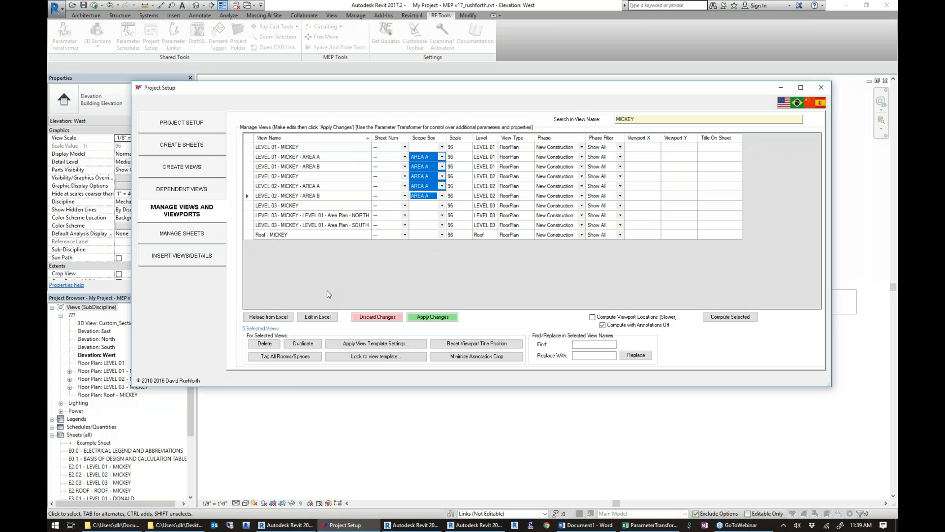
left_click(404, 147)
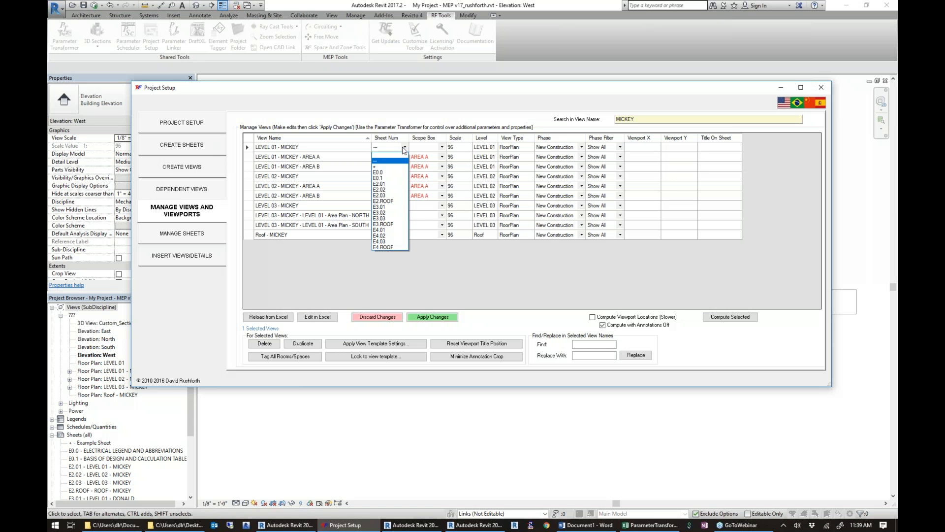
left_click(391, 174)
left_click(384, 320)
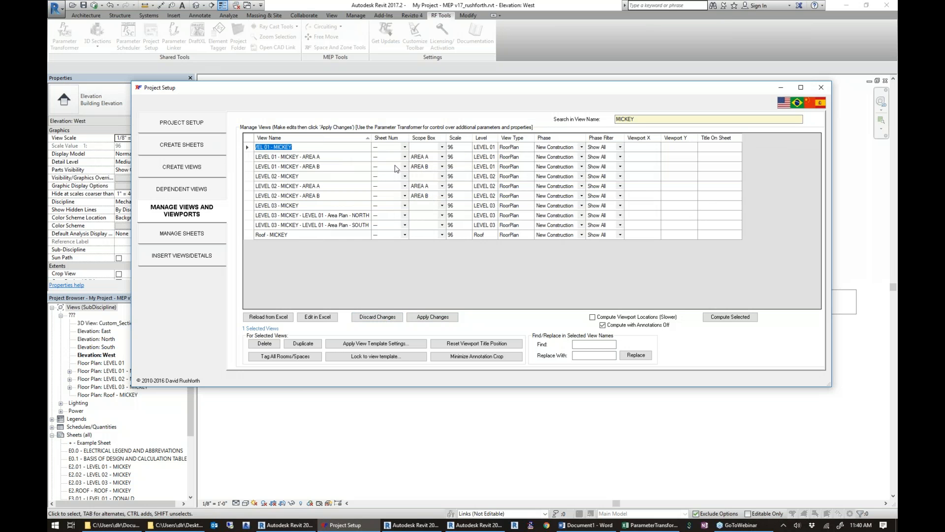
Place LEVEL 01 - MICKEY - AREA A on sheet E0.0 and AREA B on sheet E0.1, and compute the viewport locations.
left_click(404, 157)
left_click(389, 184)
left_click(405, 167)
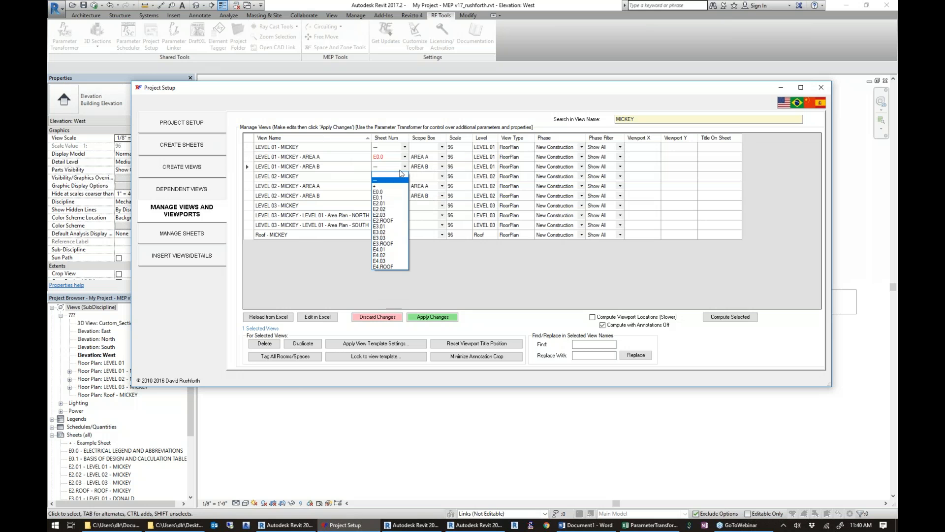
left_click(378, 197)
left_click(435, 317)
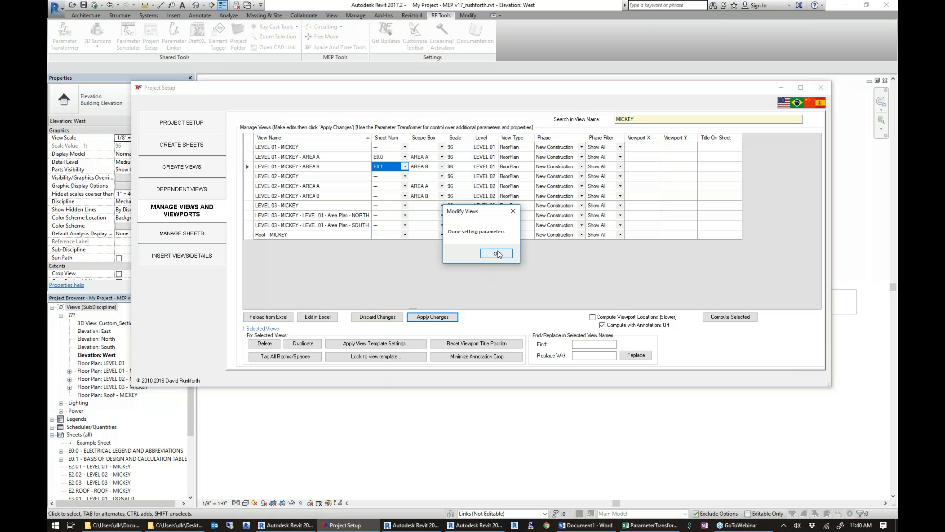
left_click(498, 254)
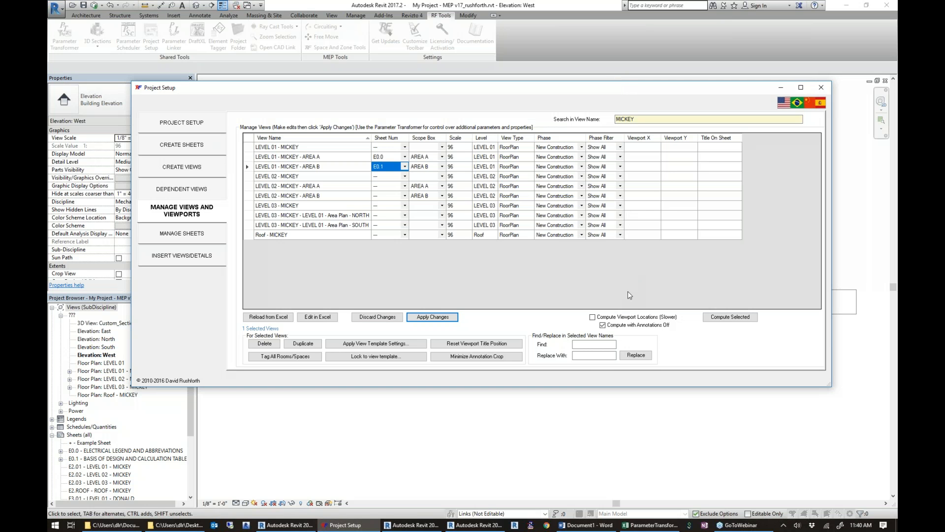
left_click(592, 317)
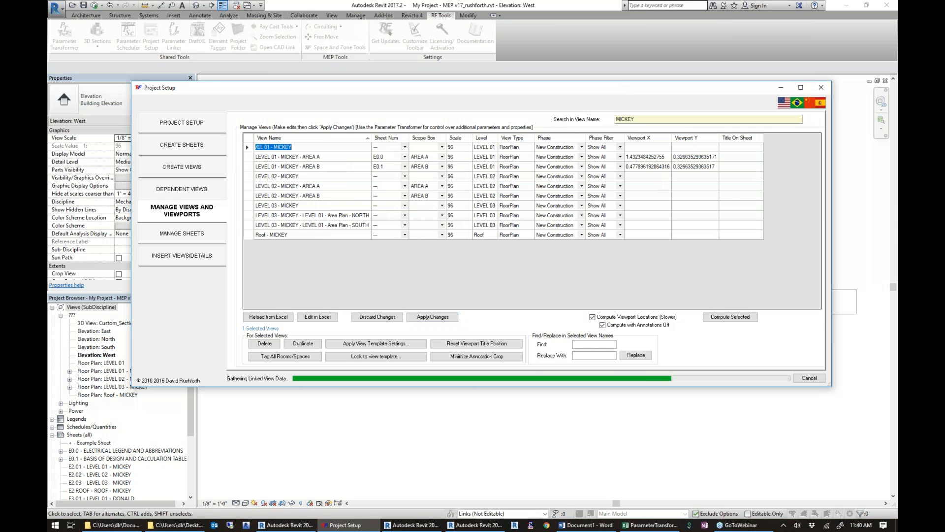
Close Project Setup and open sheets E0.0 and E0.1 to examine the placed views.
left_click(821, 88)
left_click(79, 450)
double_click(78, 452)
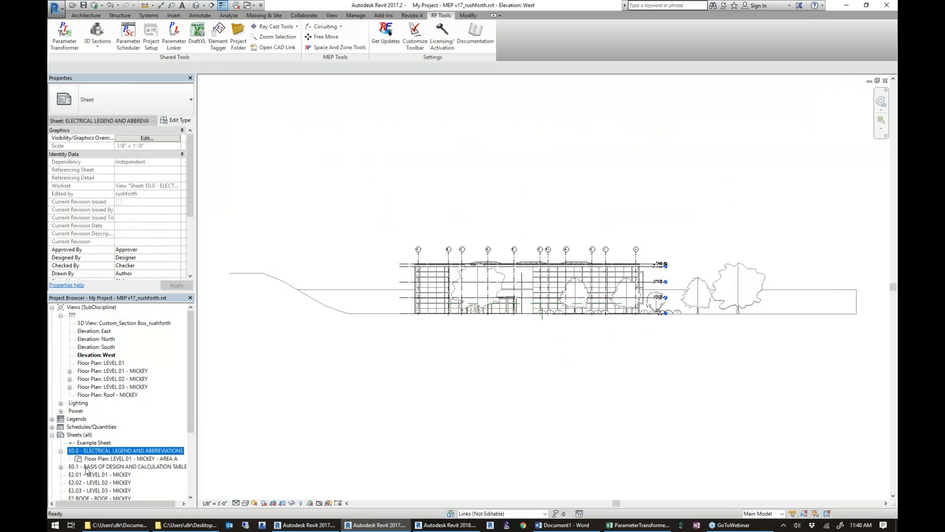
left_click(86, 467)
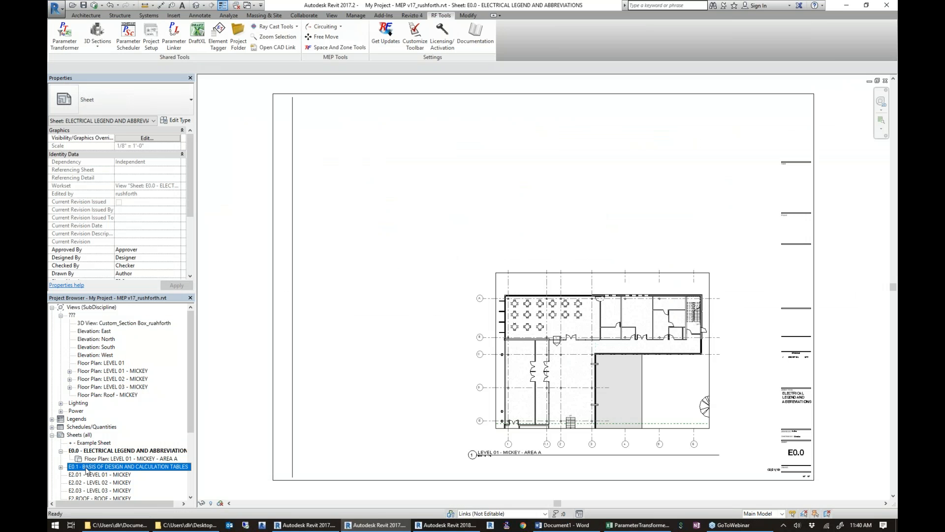
double_click(87, 467)
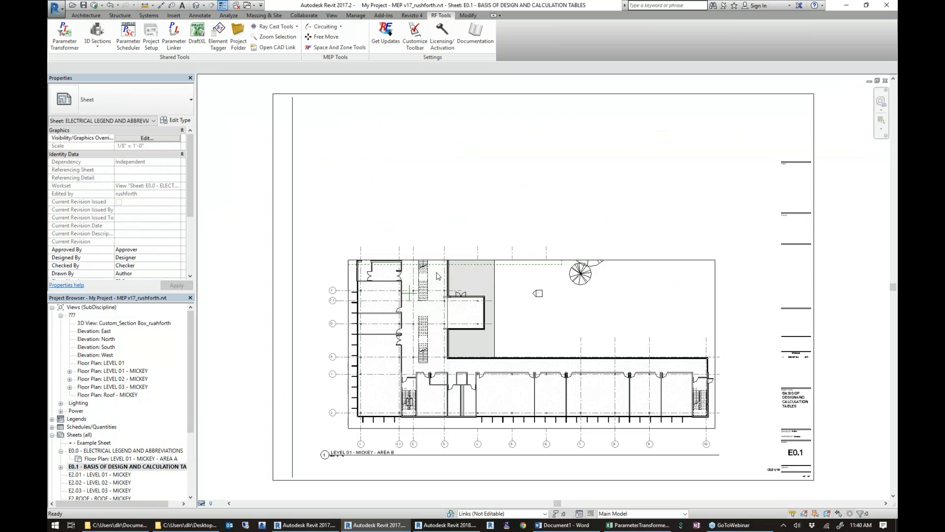
Arrange sheets E0.1 and E0.0 side by side in tall windows, with each complete sheet in view.
key("w")
key("t")
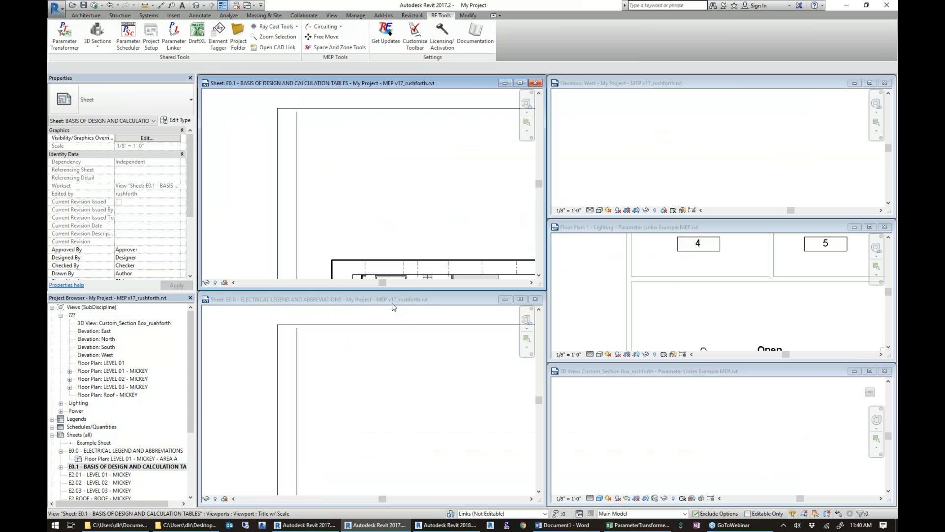
left_click_drag(392, 302, 747, 77)
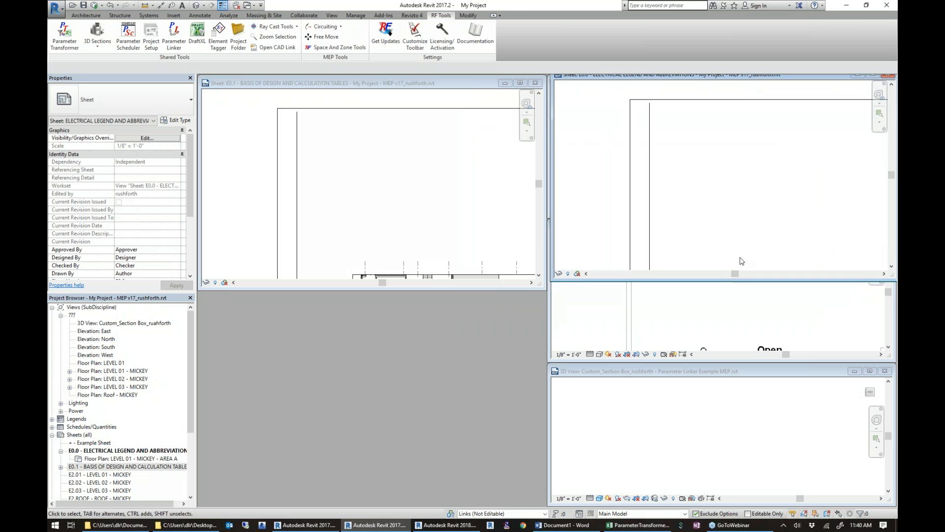
left_click_drag(742, 288, 734, 501)
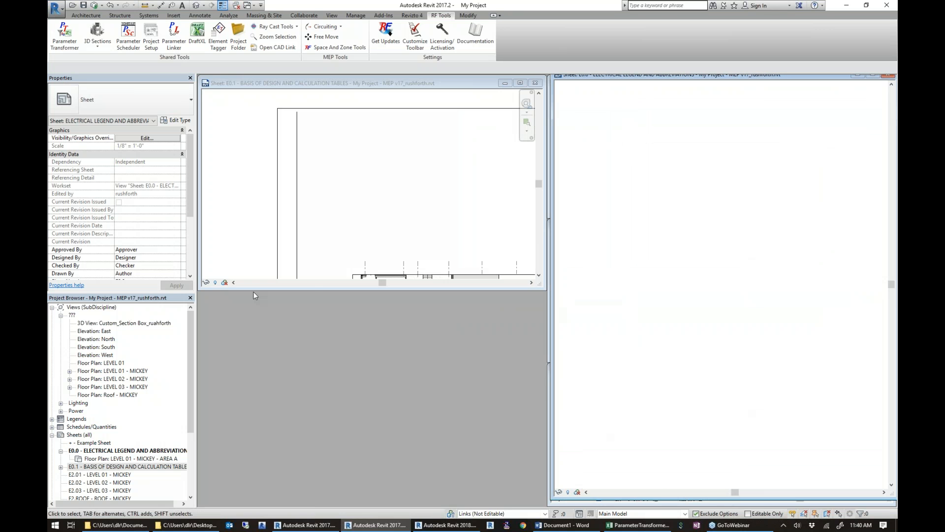
left_click_drag(302, 290, 302, 489)
scroll(395, 280, "down", 3)
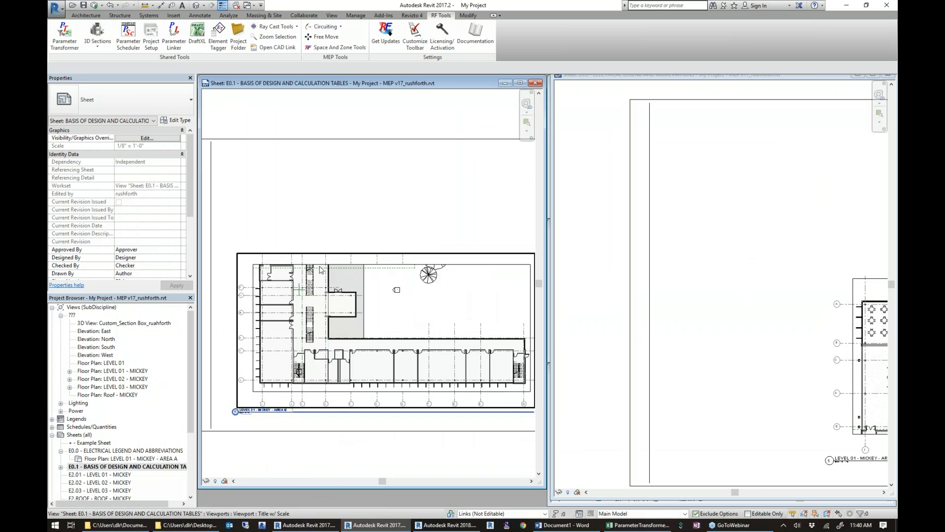
scroll(722, 310, "down", 5)
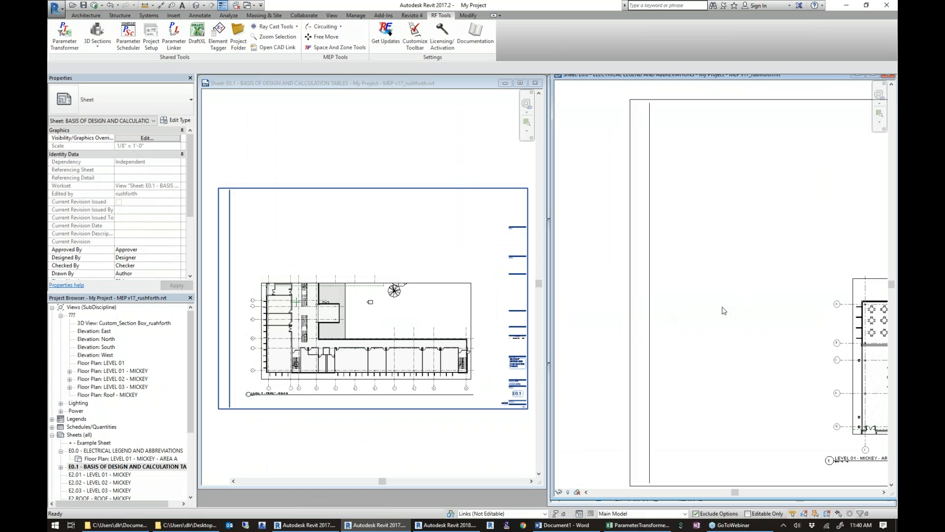
middle_click_drag(674, 311, 702, 310)
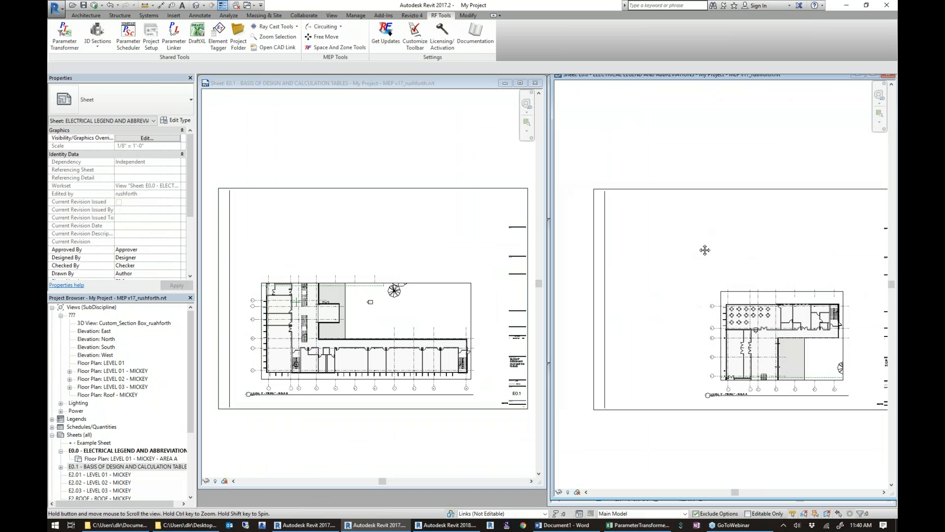
middle_click_drag(702, 251, 687, 278)
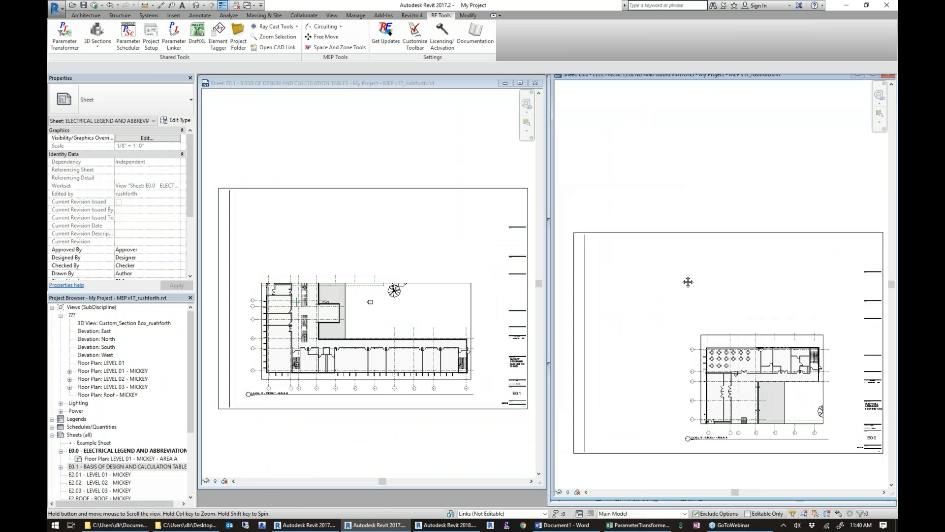
Move the LEVEL 01 - MICKEY - AREA A viewport on sheet E0.0 to the upper middle of the sheet.
left_click(768, 385)
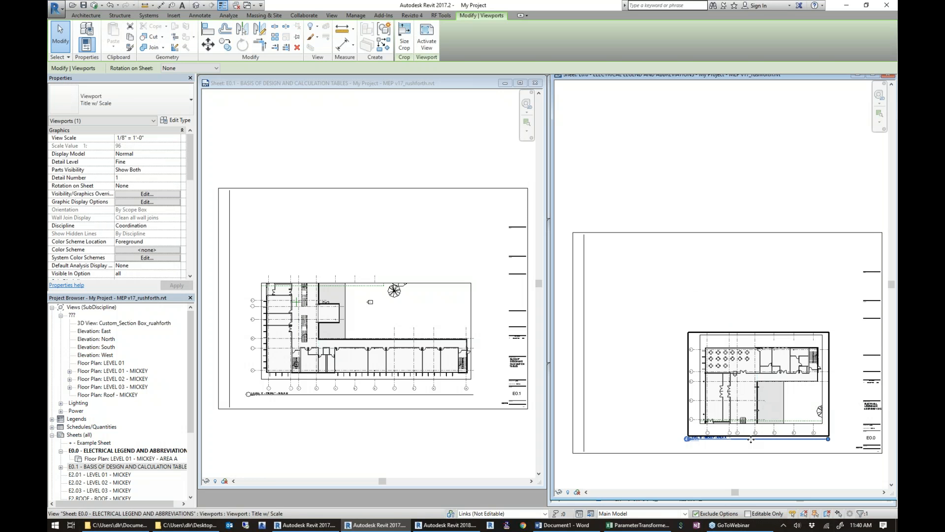
scroll(763, 379, "up", 3)
scroll(753, 358, "down", 2)
left_click_drag(753, 358, 714, 261)
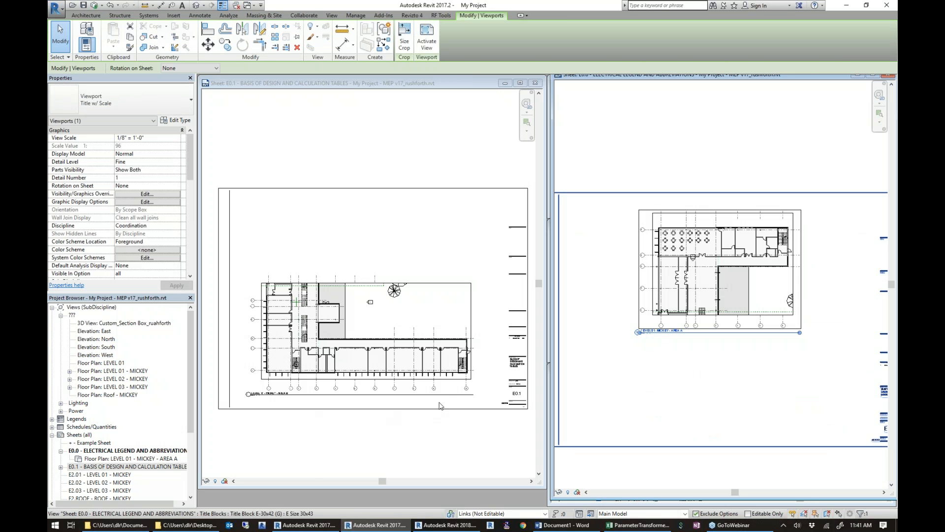
scroll(672, 359, "down", 1)
middle_click_drag(733, 384, 745, 377)
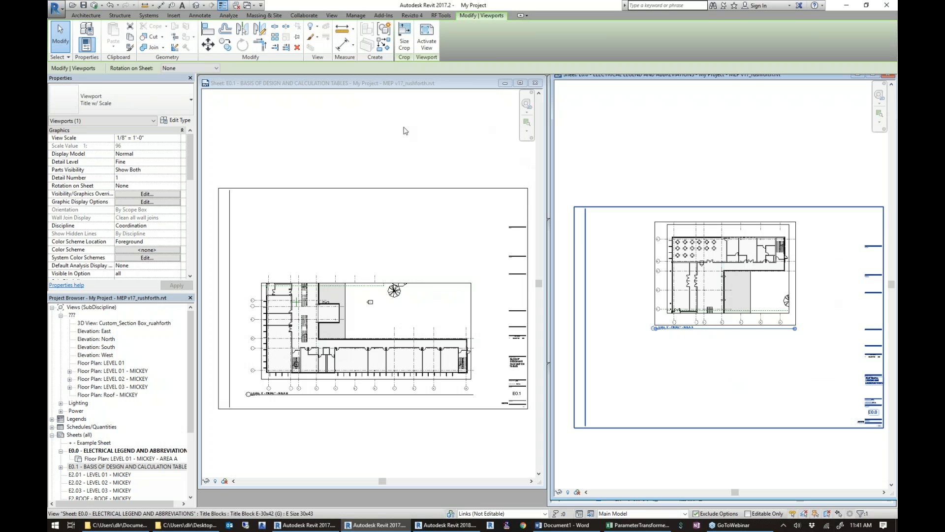
Reopen Project Setup's view and viewport management, compute the viewport locations, and sort the views by scope box in descending order.
left_click(441, 15)
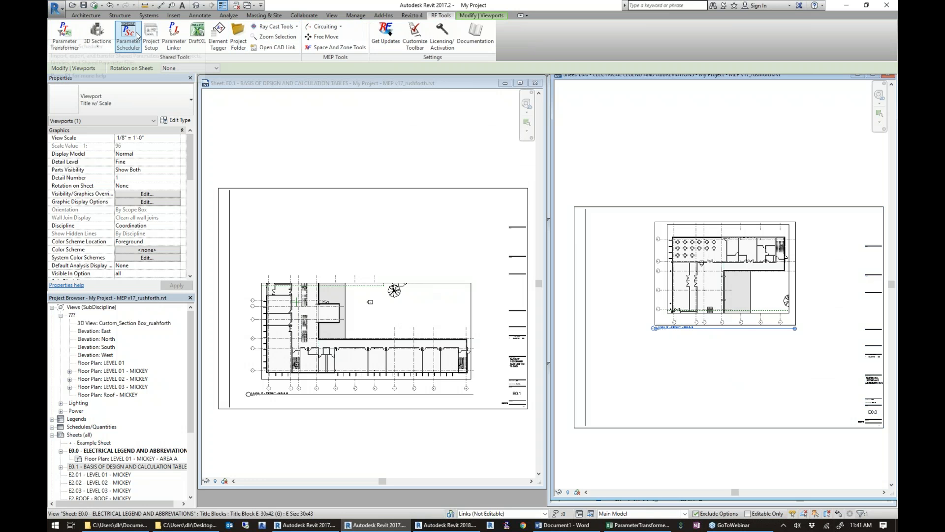
left_click(152, 35)
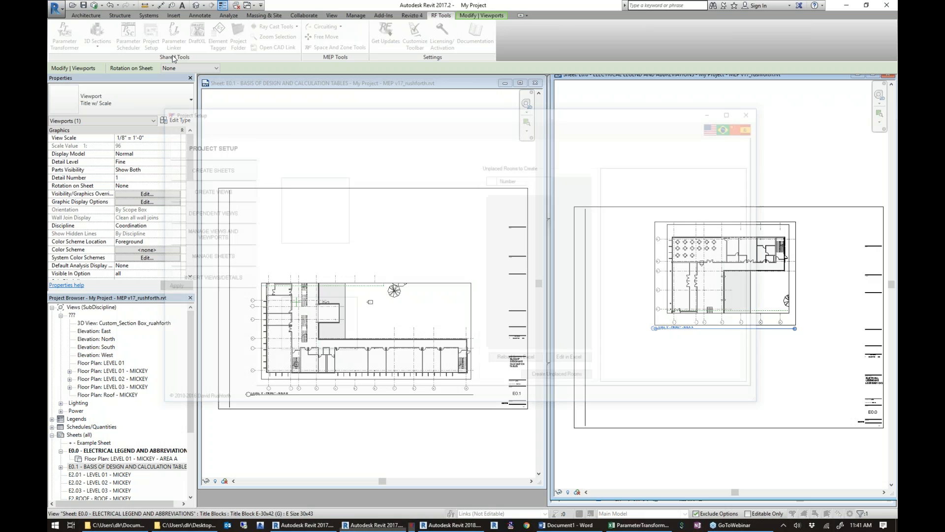
left_click(204, 241)
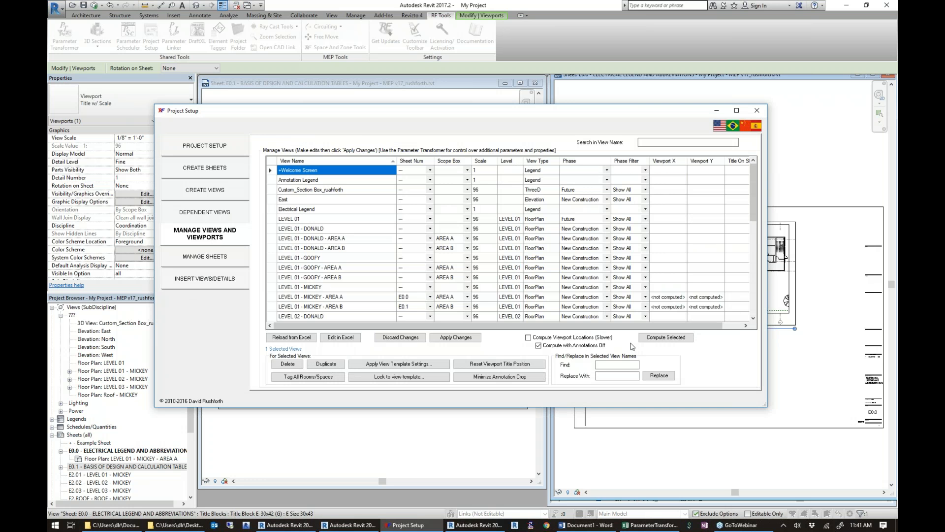
left_click(642, 338)
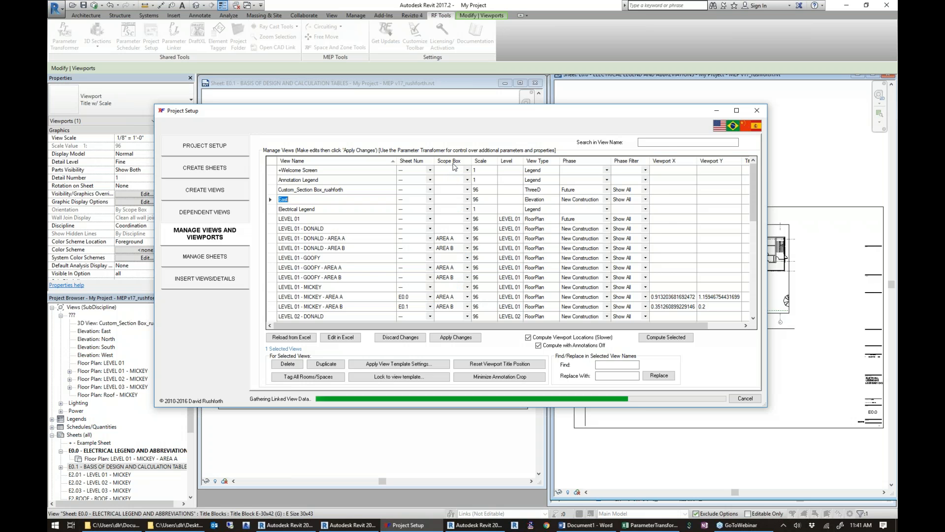
left_click(456, 162)
left_click(456, 162)
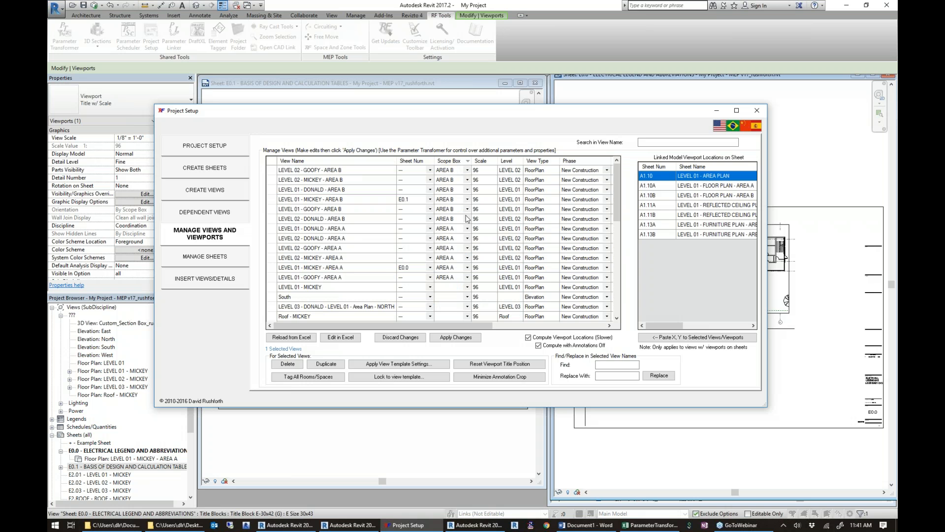
Copy LEVEL 01 - MICKEY - AREA A's Viewport X 0.913203681692472 and Y 1.15946754431699 to the rows from LEVEL 02 - DONALD - AREA B through LEVEL 01 - GOOFY - AREA A.
left_click_drag(453, 326, 535, 326)
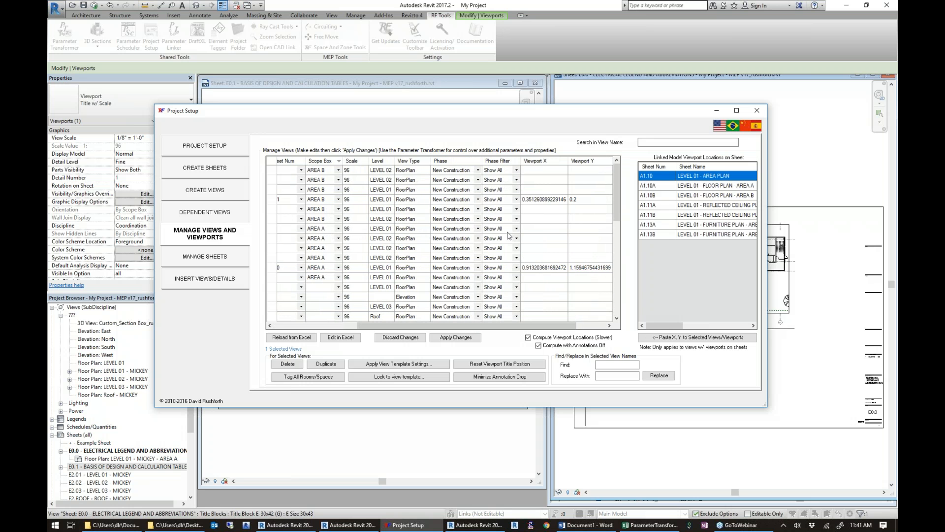
left_click(536, 267)
key("ctrl+c")
left_click_drag(541, 223, 540, 280)
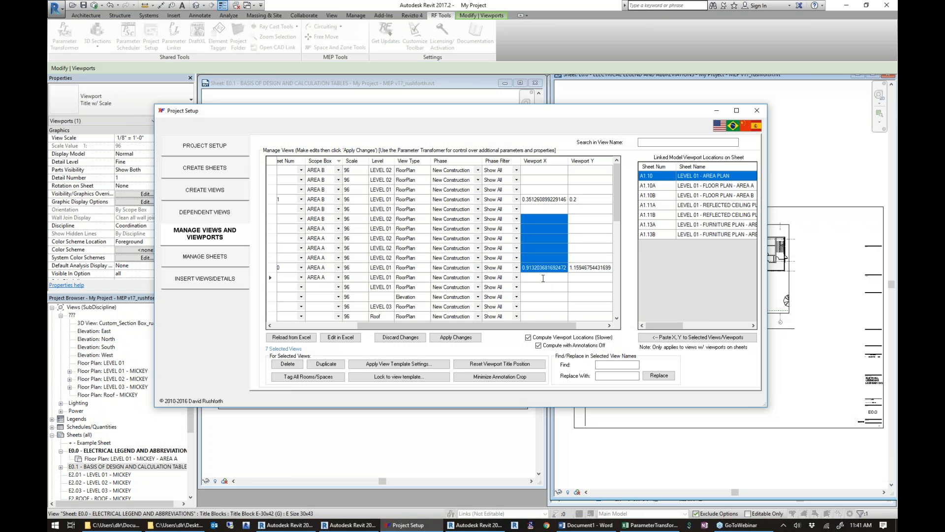
key("ctrl+v")
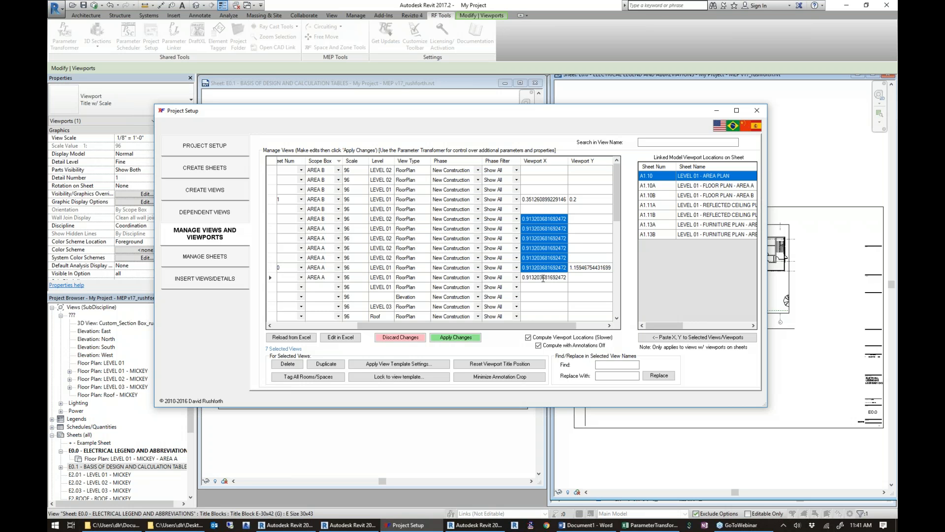
left_click(595, 267)
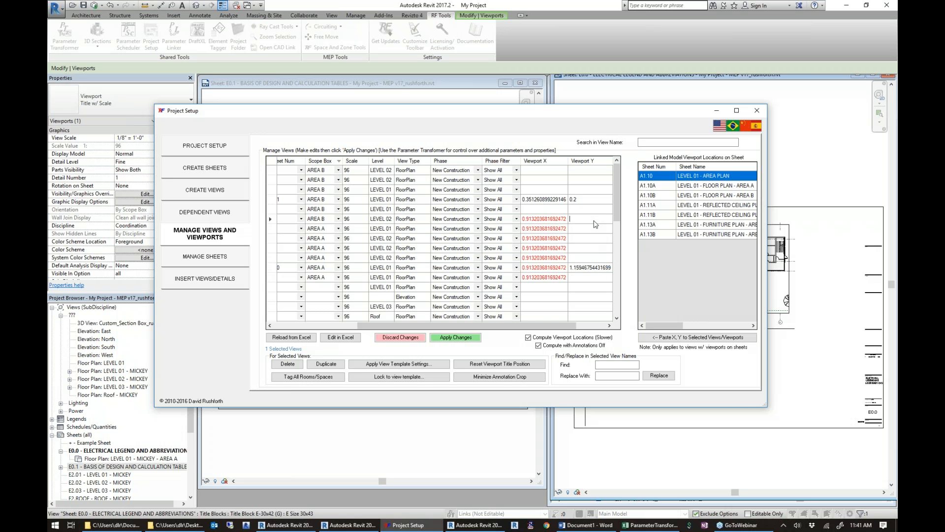
left_click_drag(595, 220, 594, 277)
type("1.15946754431699")
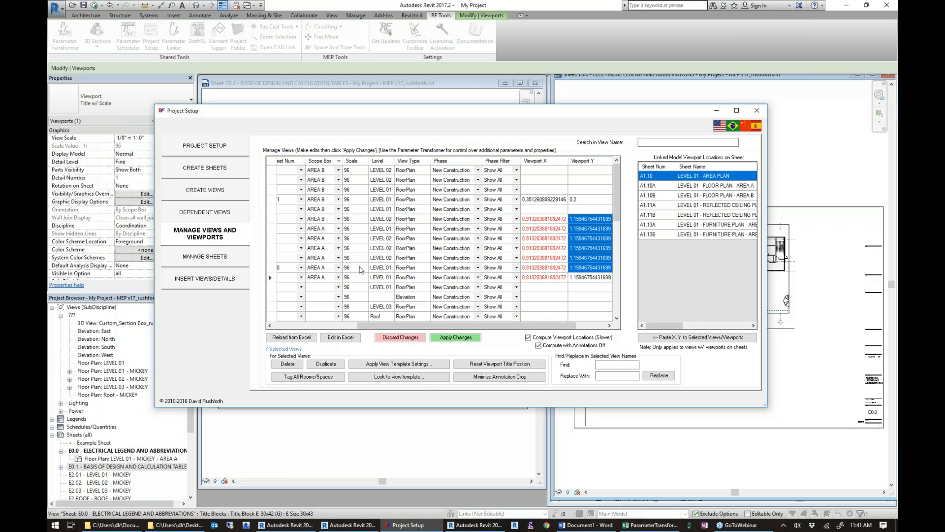
Set LEVEL 01 - MICKEY - AREA B's Viewport X to 0.913203681692472 and Viewport Y to 1.15946754431699.
left_click_drag(396, 329, 326, 330)
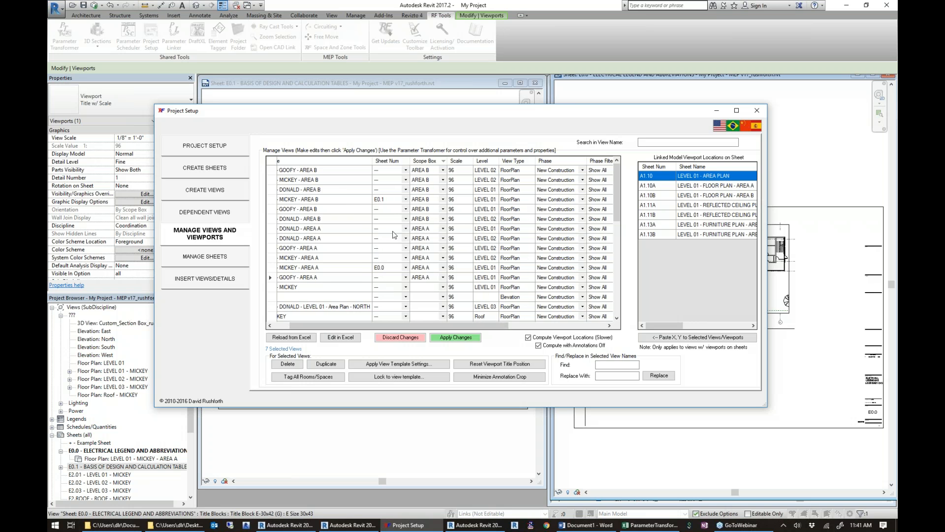
left_click_drag(409, 325, 535, 274)
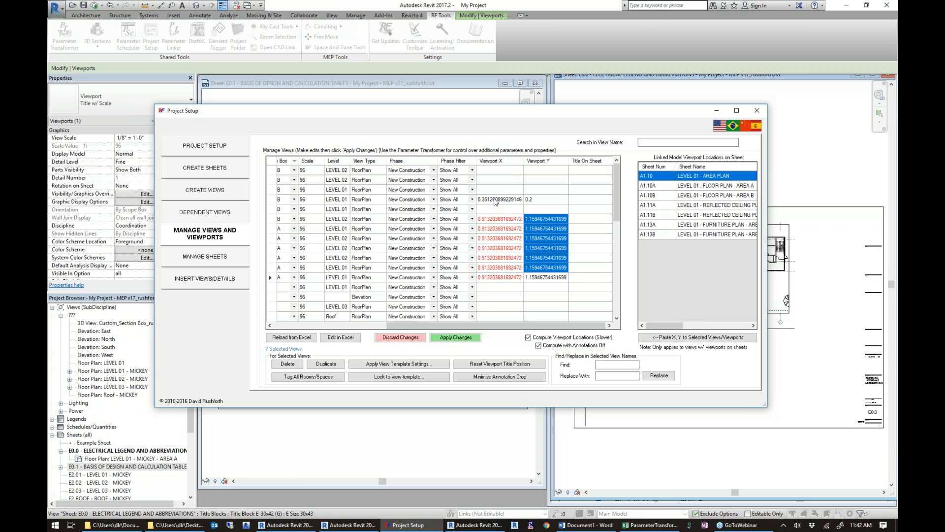
left_click(540, 199)
type("1.15946754431699")
left_click(497, 275)
type("vv")
key("Escape")
key("ctrl+c")
left_click(502, 201)
key("ctrl+v")
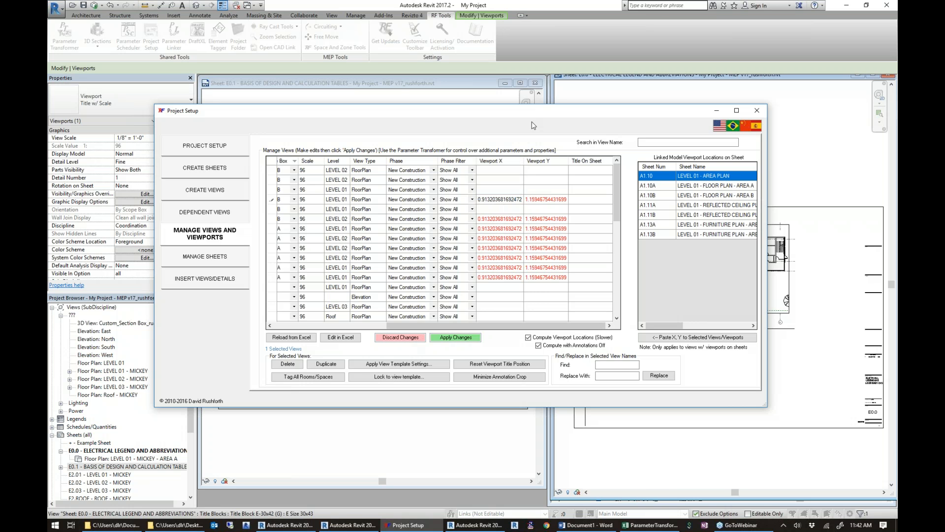
Apply the viewport location changes and compare the placed plans on sheets E0.1 and E0.0 behind the dialog.
left_click_drag(544, 117, 752, 108)
left_click(658, 335)
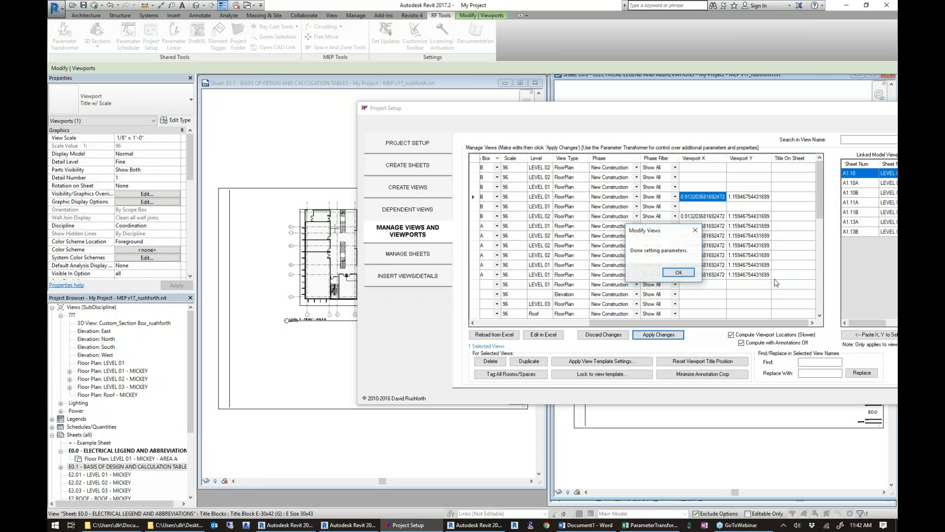
left_click(679, 273)
left_click_drag(727, 112, 596, 354)
left_click_drag(574, 402, 559, 443)
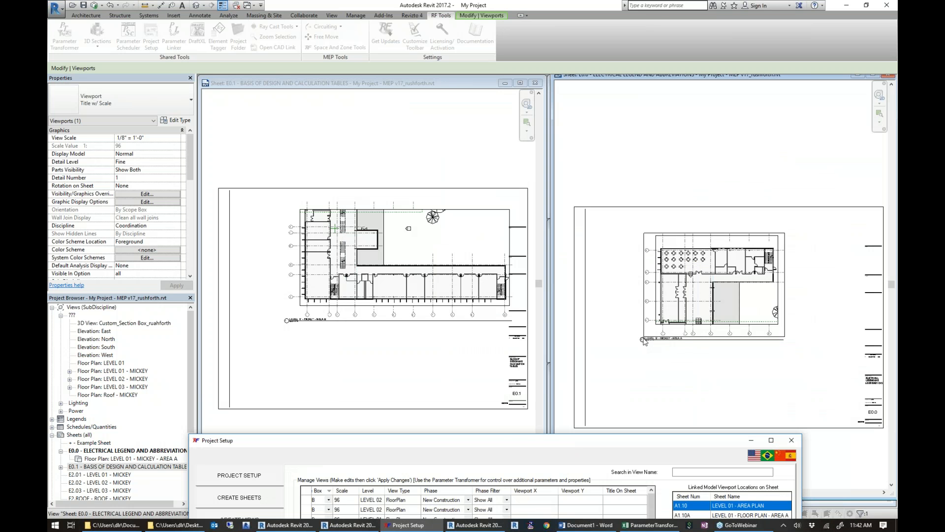
left_click_drag(541, 432, 584, 219)
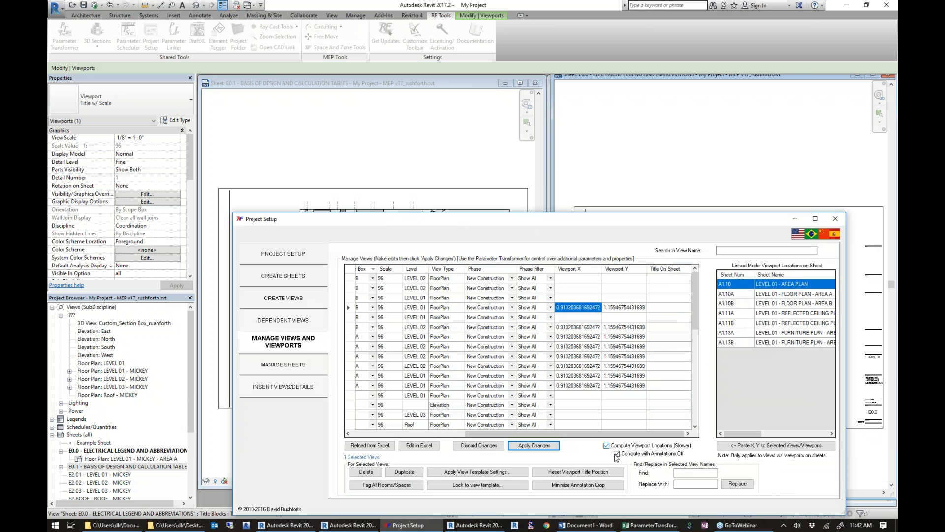
left_click_drag(719, 225, 654, 394)
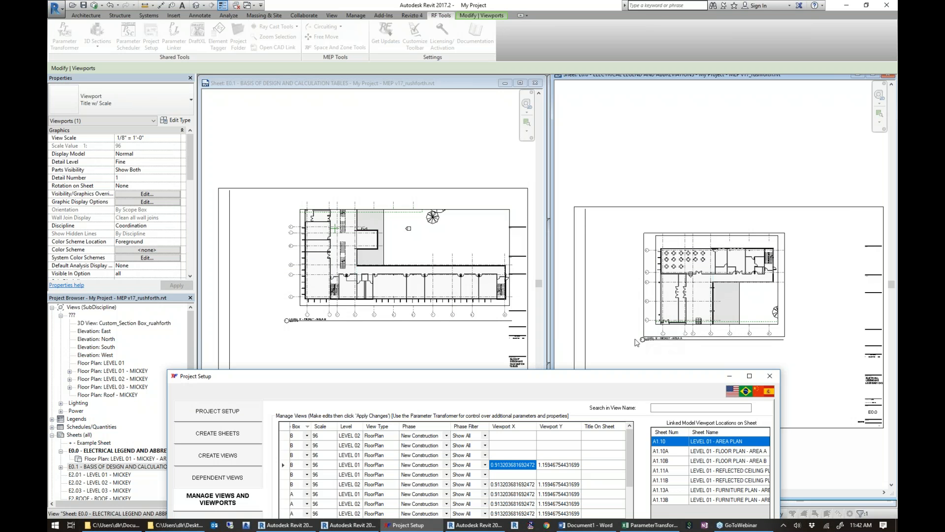
left_click_drag(643, 371, 699, 104)
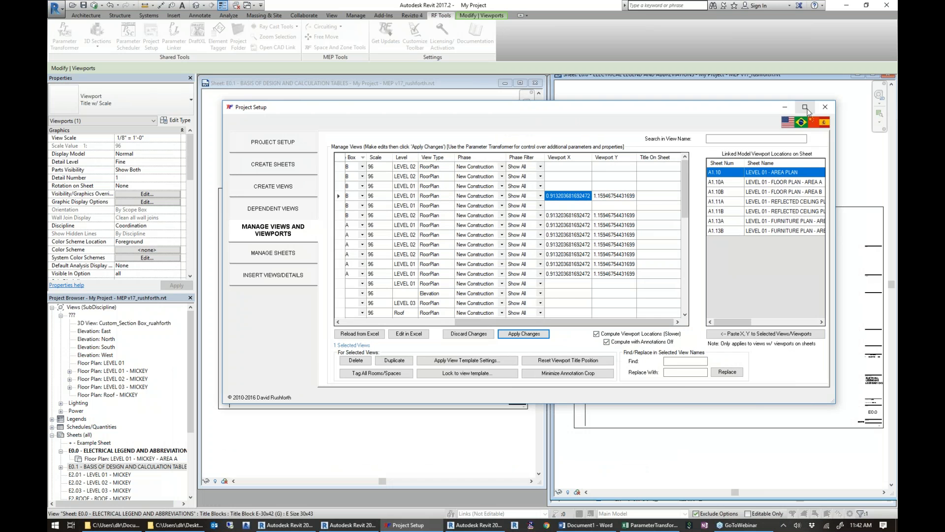
Enlarge Project Setup and paste the linked LEVEL 01 - AREA A viewport's X and Y onto the rows from LEVEL 01 - MICKEY - AREA B through LEVEL 01 - MICKEY.
left_click_drag(747, 110, 534, 64)
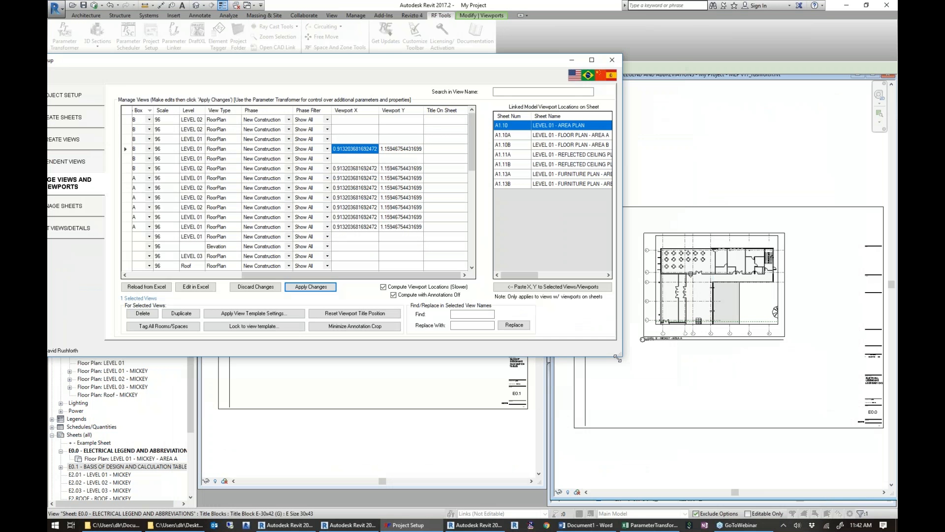
left_click_drag(615, 352, 757, 410)
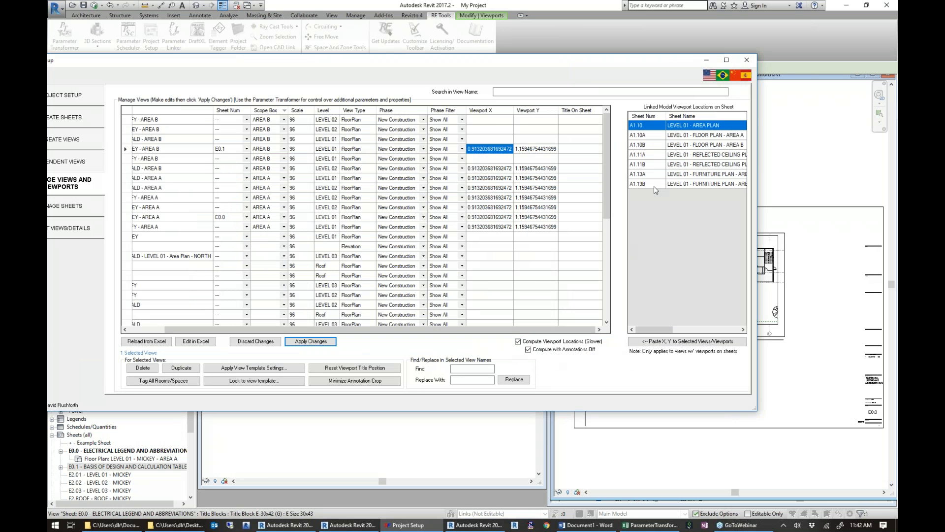
left_click_drag(664, 329, 693, 329)
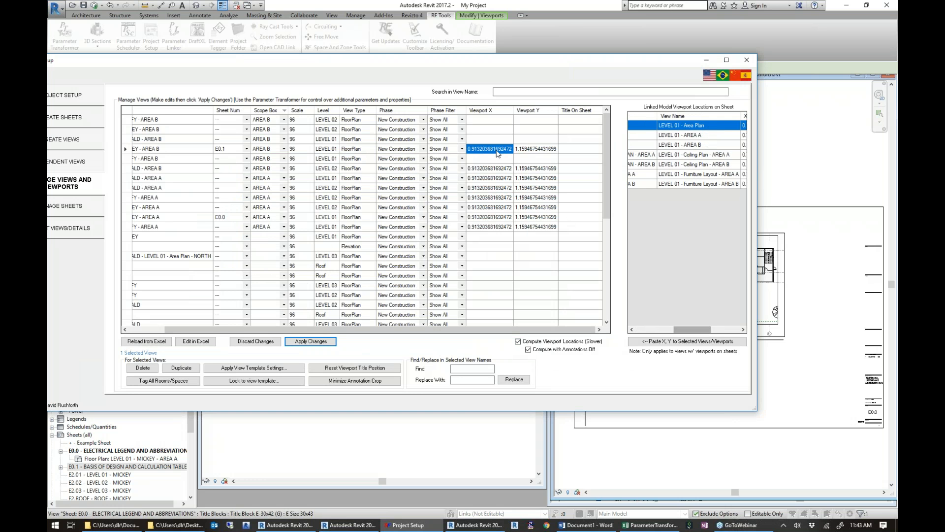
left_click_drag(489, 152, 495, 239)
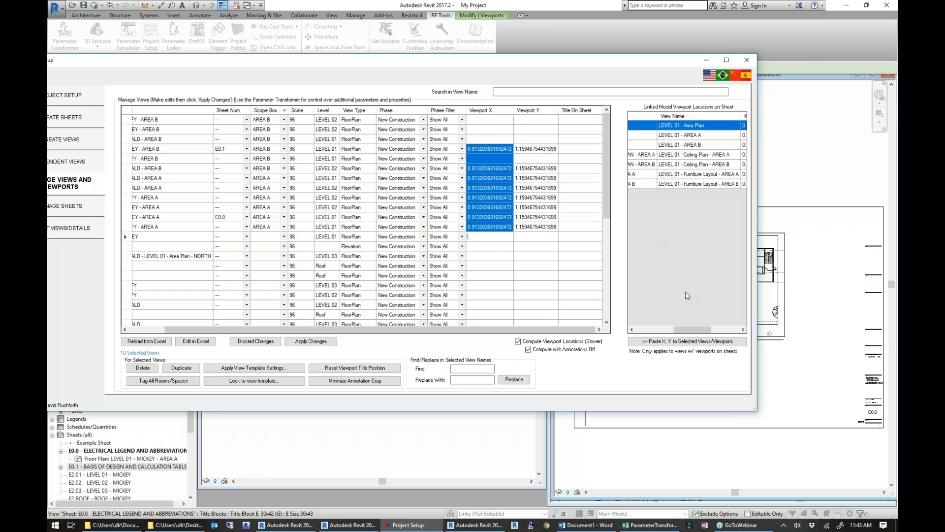
left_click(699, 136)
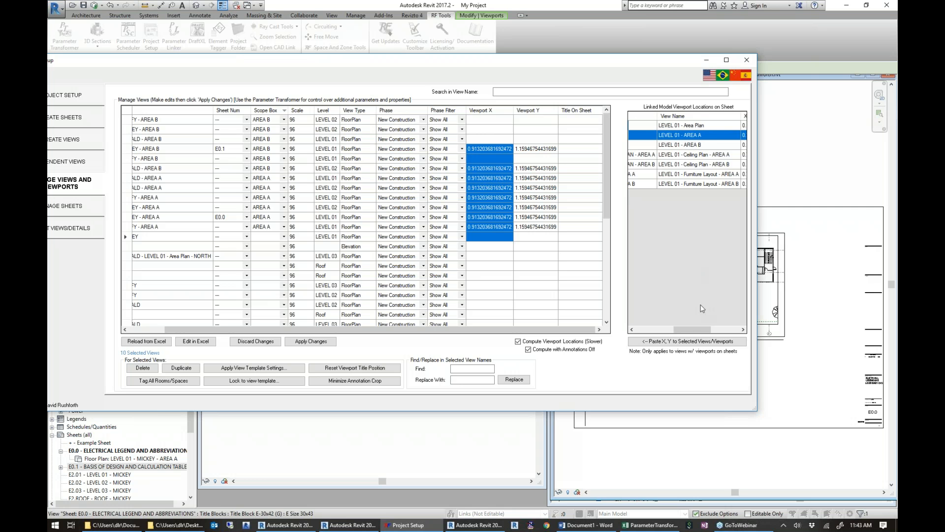
left_click_drag(701, 329, 731, 329)
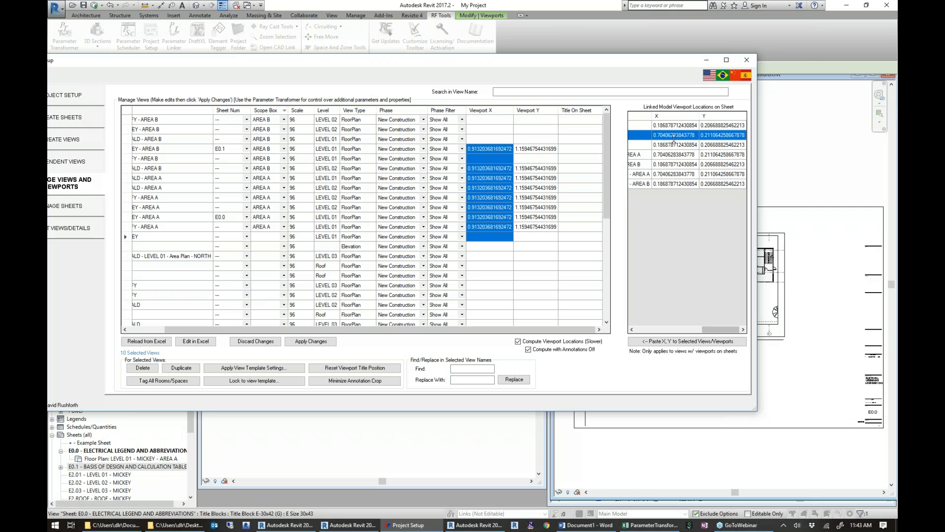
left_click(664, 342)
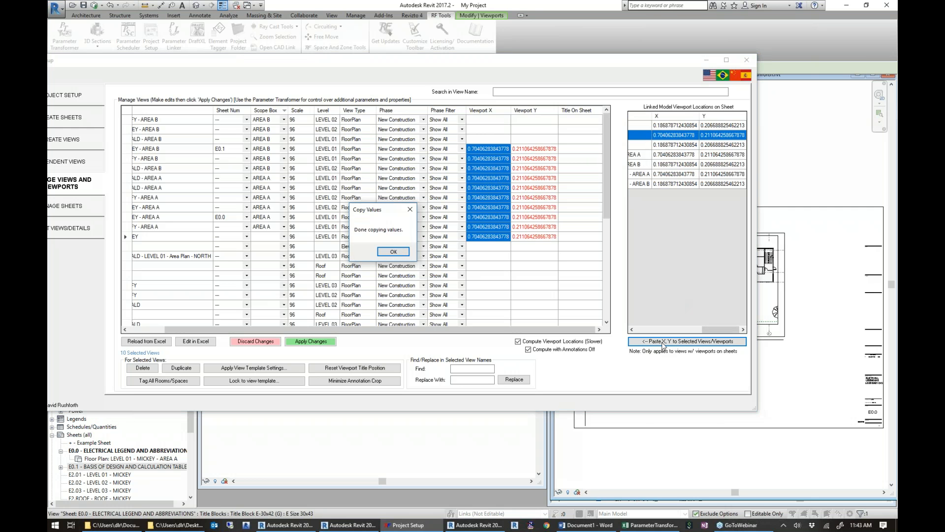
Apply the pasted viewport locations and compare the plan positions on sheets E0.1 and E0.0 behind the dialog.
left_click(402, 251)
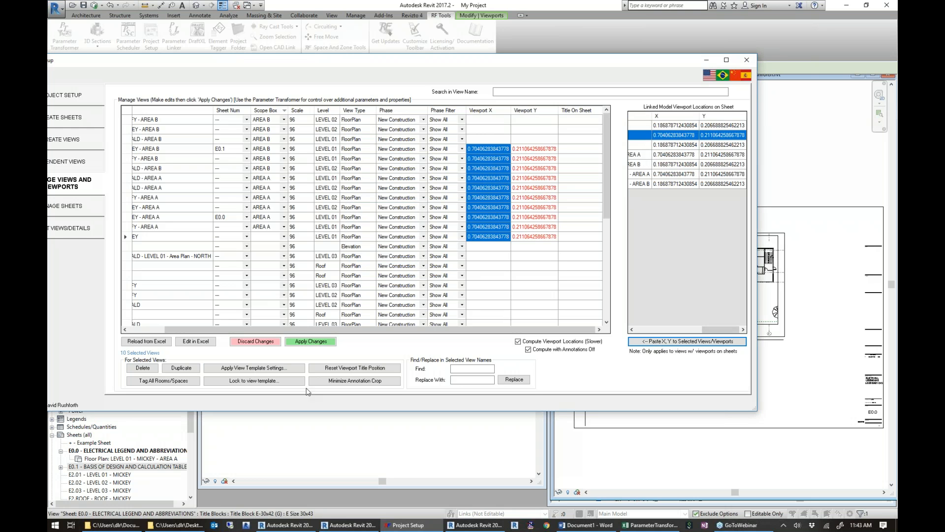
left_click(320, 345)
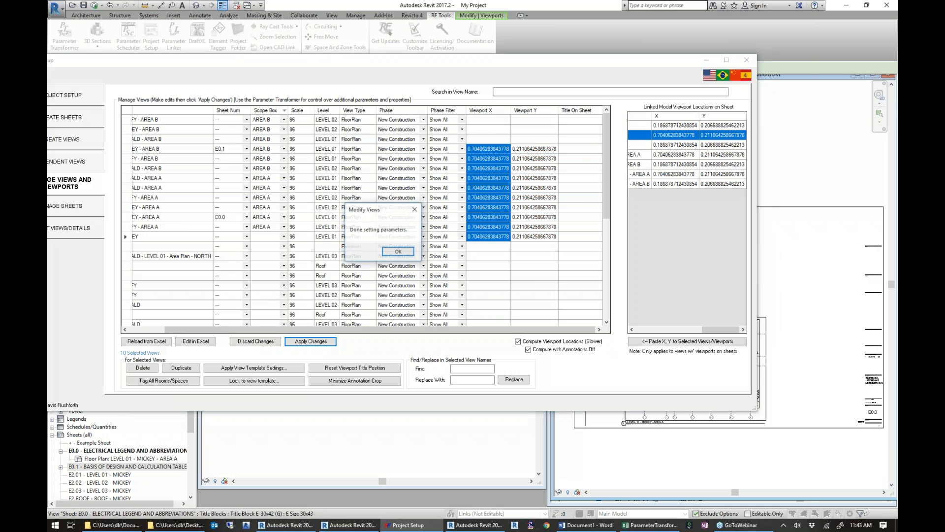
left_click(397, 251)
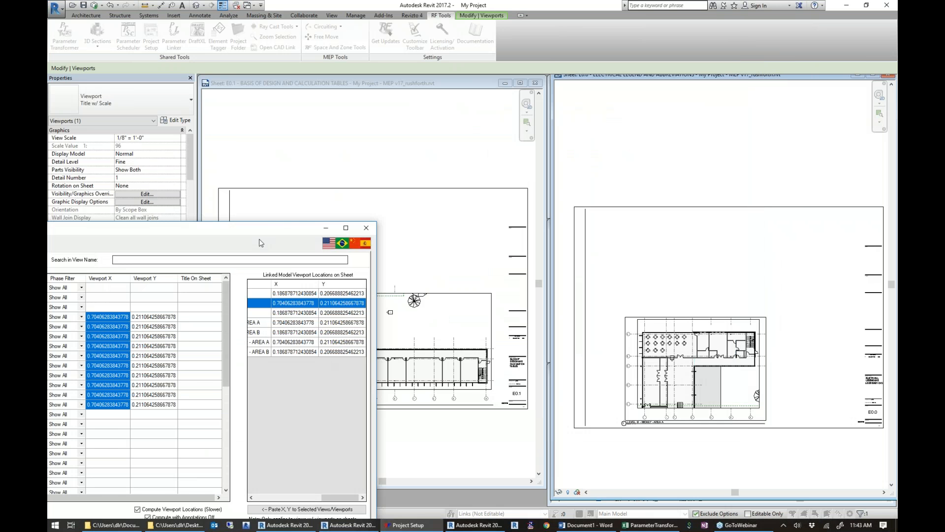
left_click_drag(267, 227, 702, 86)
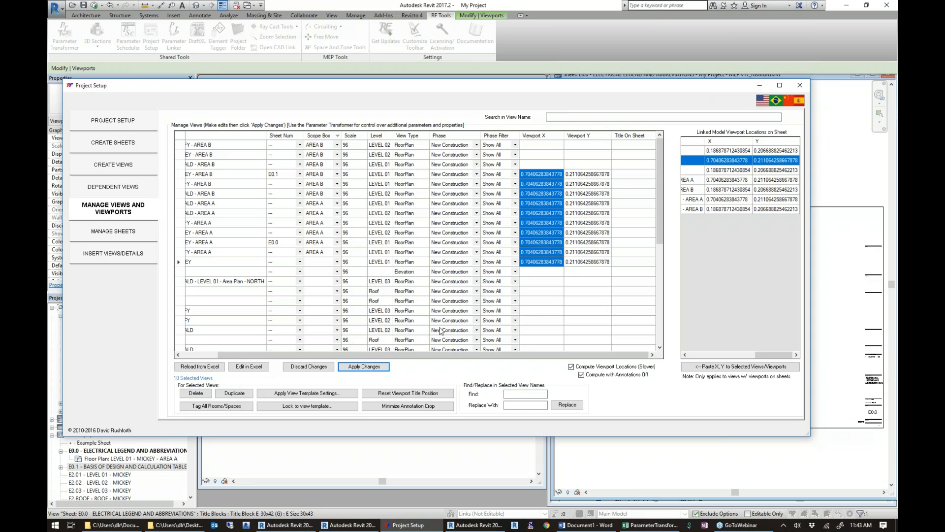
Review the view templates available for the selected views, highlighting View Range - Floor Plan through Worksets-E_Grounding without applying them.
left_click(307, 396)
left_click(307, 393)
left_click_drag(214, 178, 212, 248)
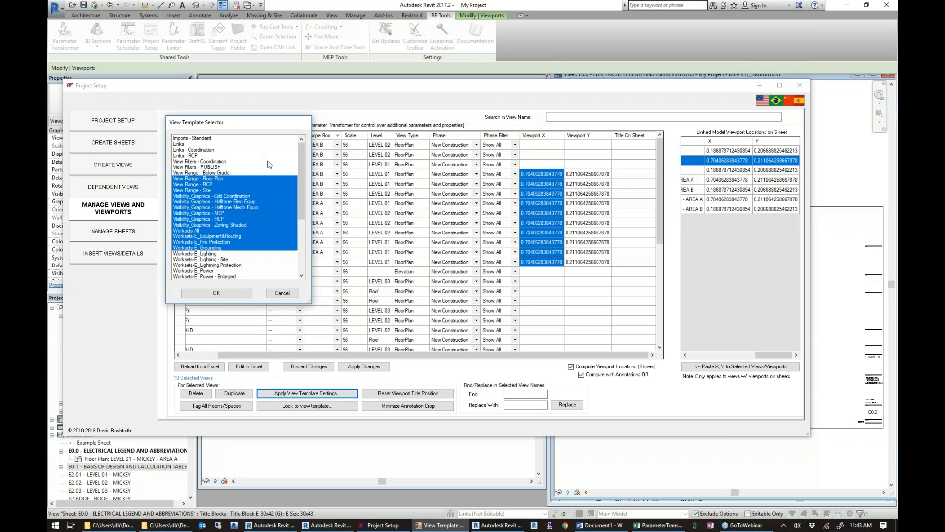
left_click(294, 293)
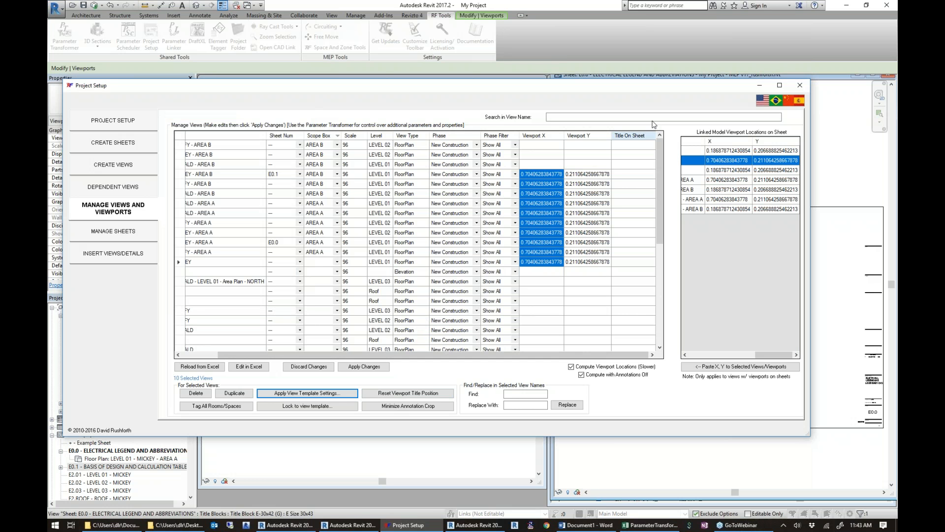
Look over the sheets behind Project Setup and inspect the Room/Space tag options for the selected views.
left_click_drag(642, 88, 560, 119)
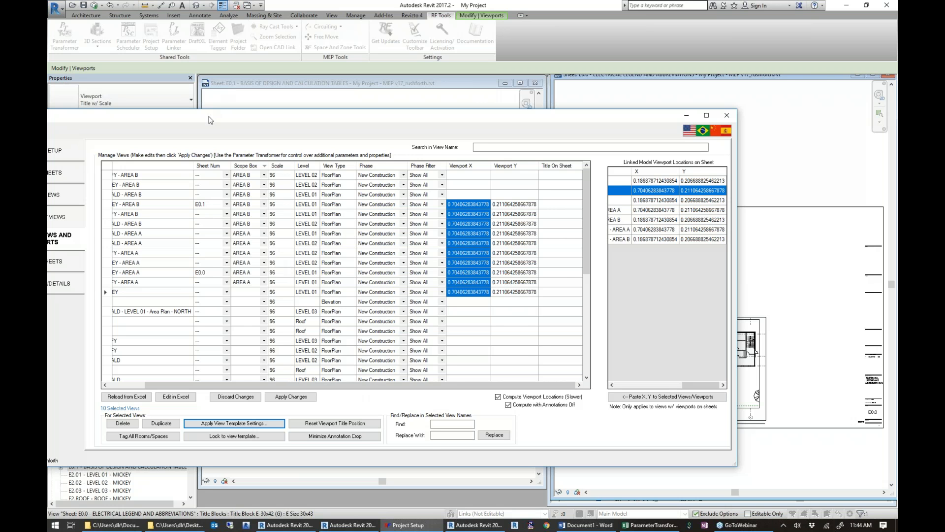
left_click_drag(228, 115, 295, 76)
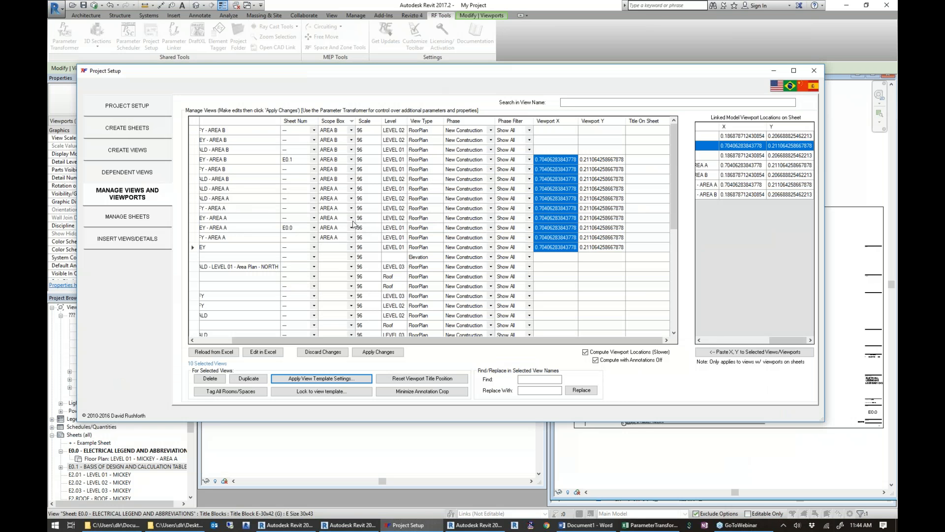
left_click(244, 393)
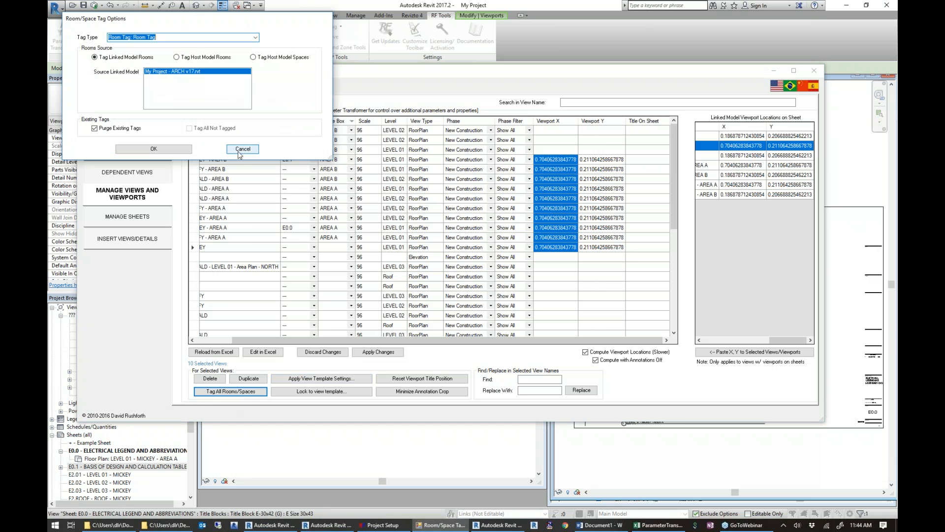
left_click(243, 149)
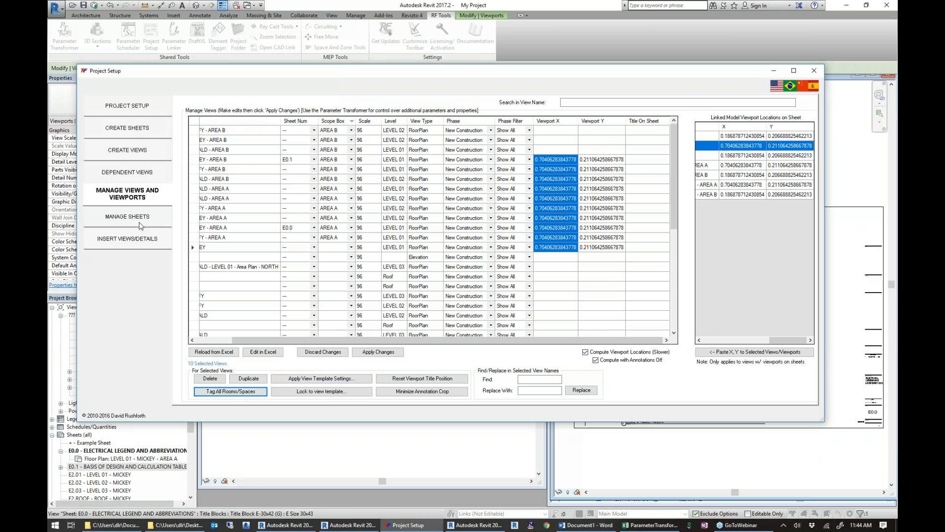
Show the sheet management list and check the available choices for the revision to manage.
left_click(128, 239)
left_click(134, 216)
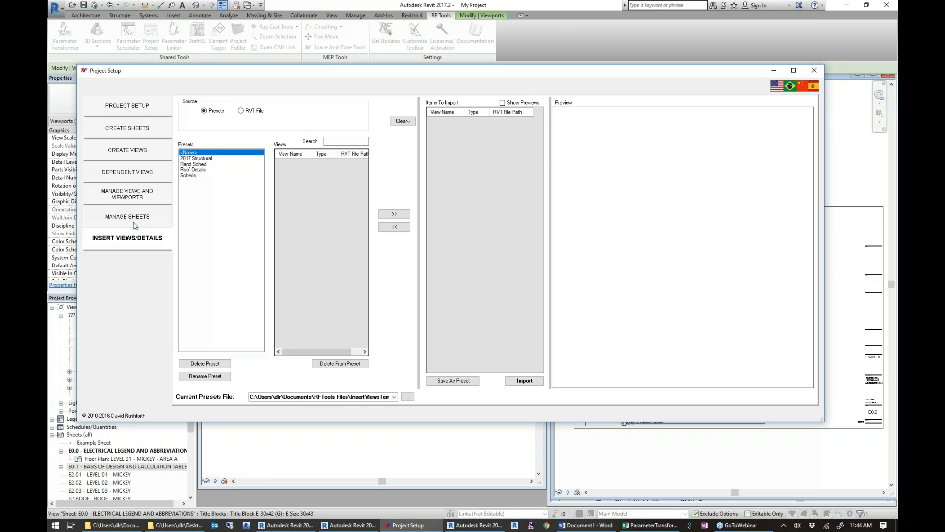
left_click(134, 224)
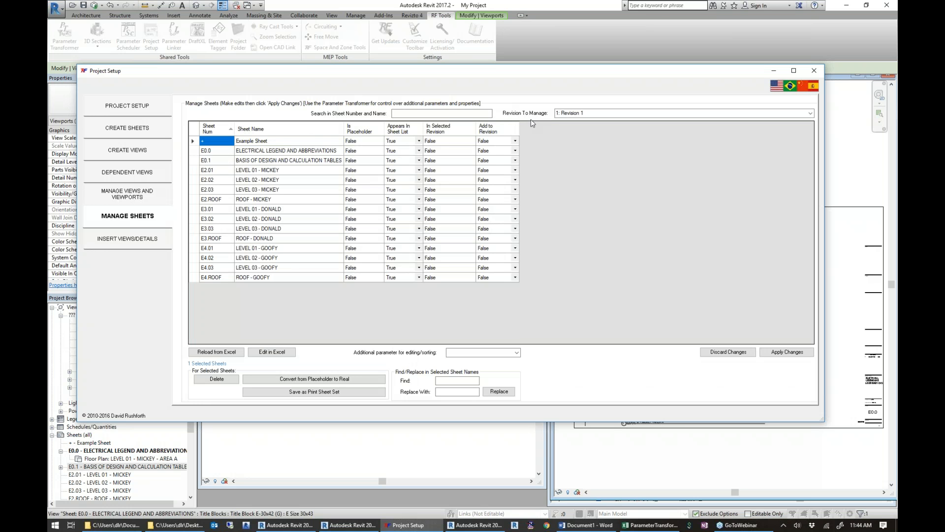
left_click(613, 111)
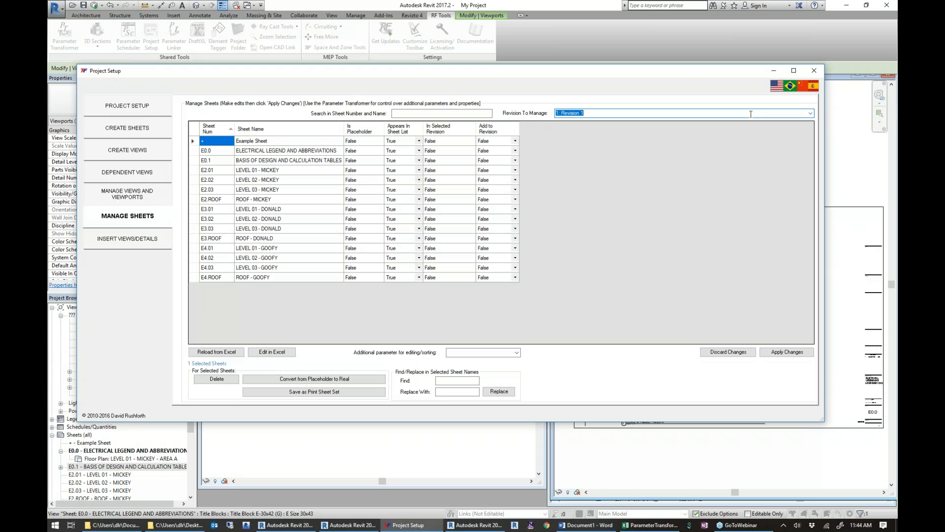
left_click(811, 114)
left_click(811, 114)
left_click_drag(532, 66, 264, 27)
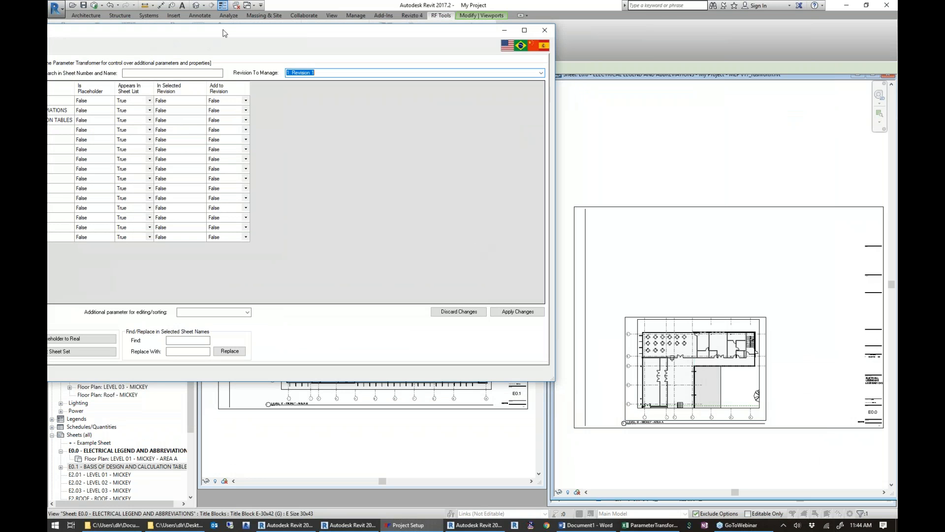
left_click_drag(307, 34, 560, 43)
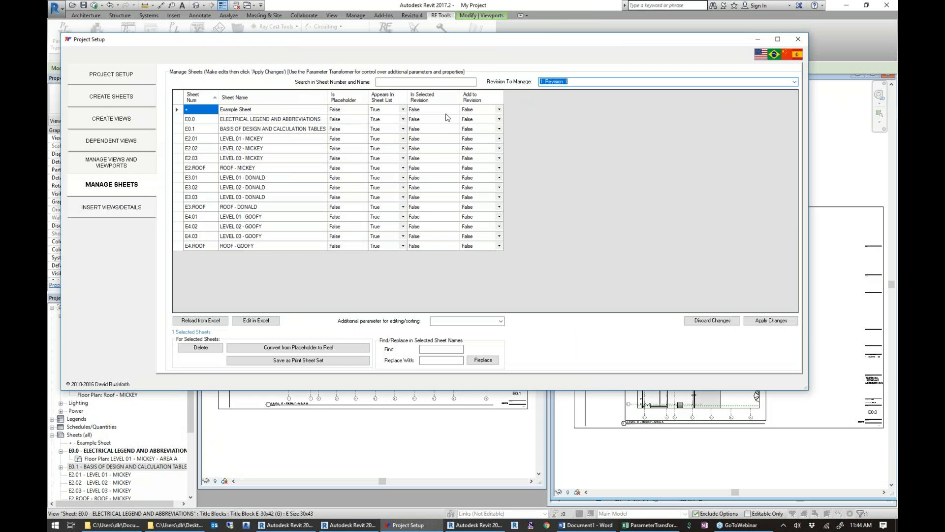
Set Add to Revision to True for sheets E0.0 through E4.03 under Revision 1 and apply the changes.
left_click_drag(427, 157, 427, 224)
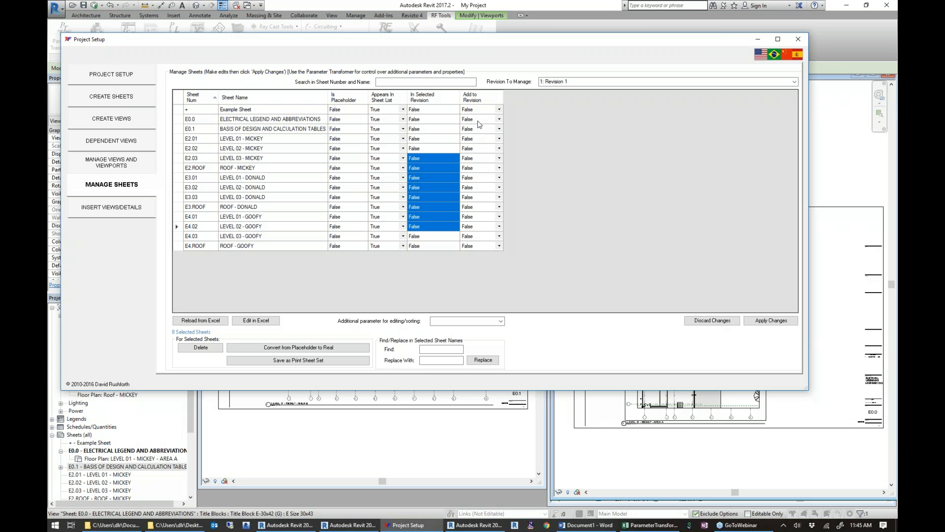
left_click_drag(480, 118, 479, 242)
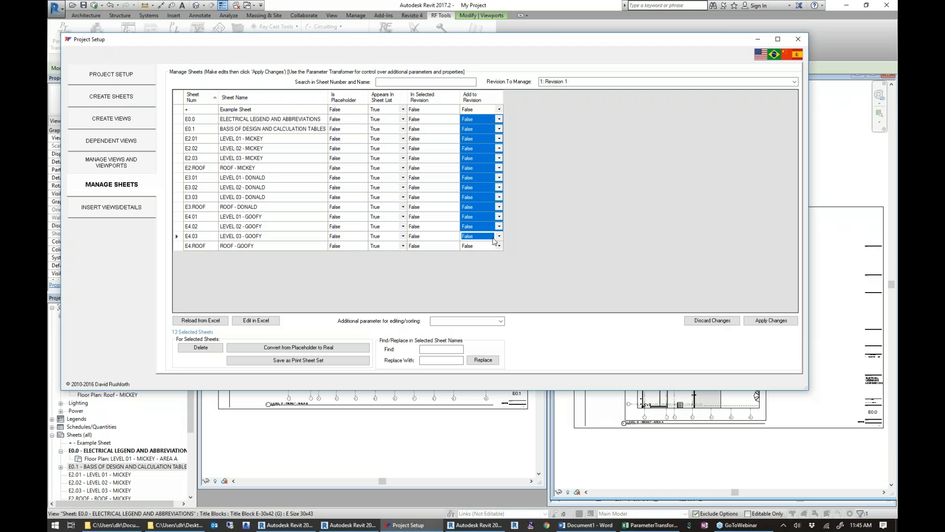
left_click(498, 236)
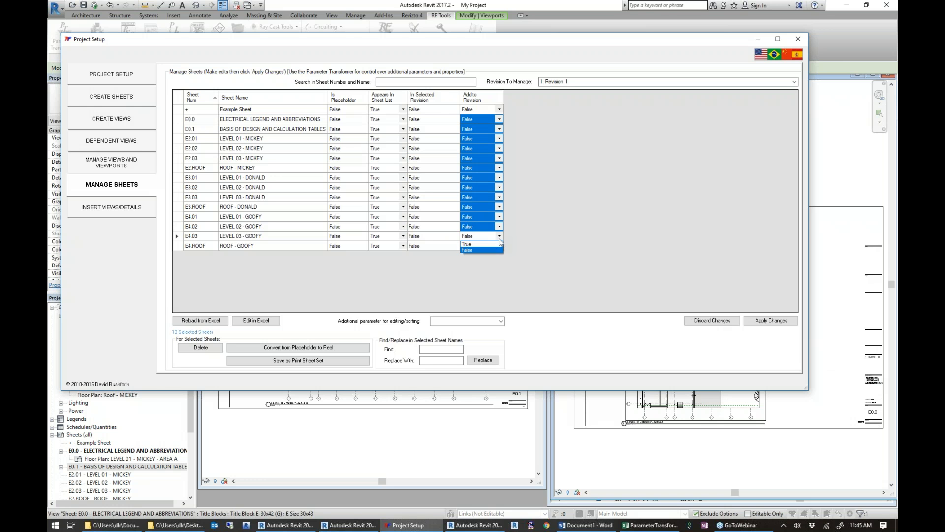
left_click(490, 244)
left_click(770, 322)
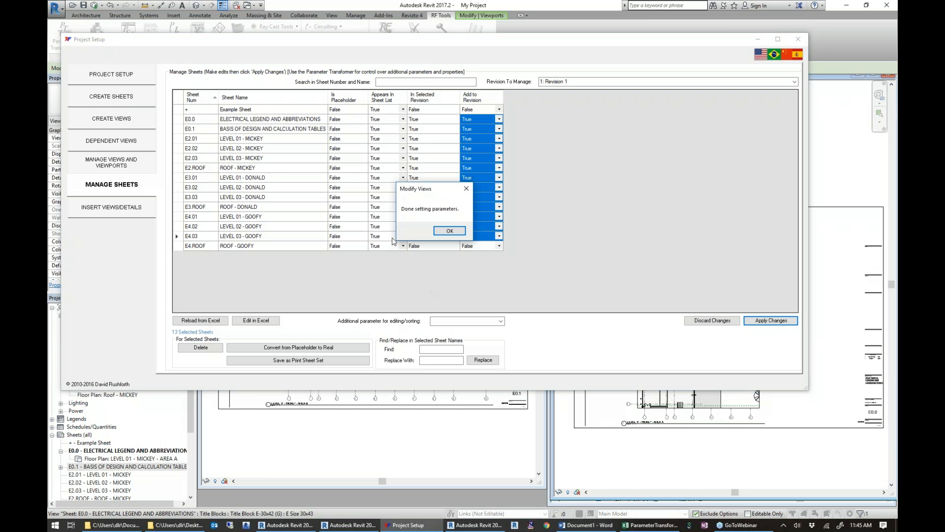
left_click(449, 231)
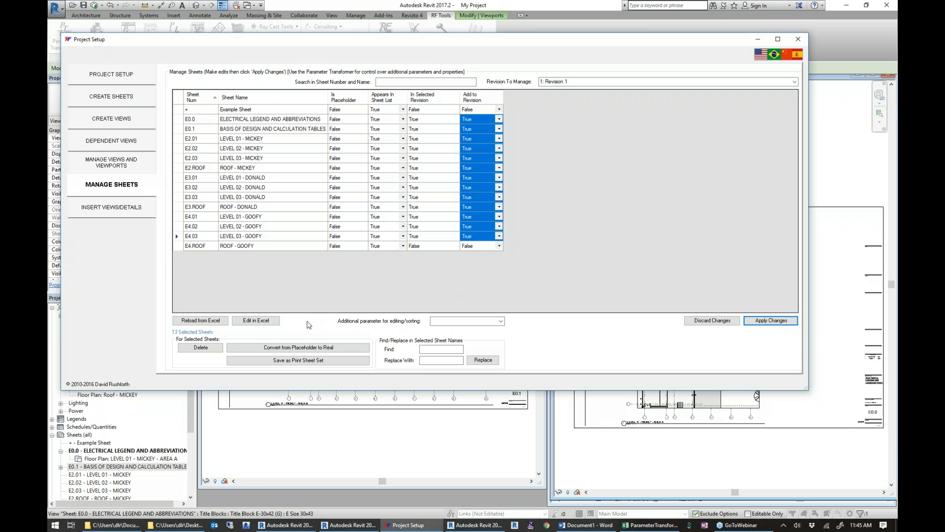
Add Edited by to the sheet list as the additional parameter for editing and sorting.
left_click(501, 321)
left_click_drag(500, 348, 498, 390)
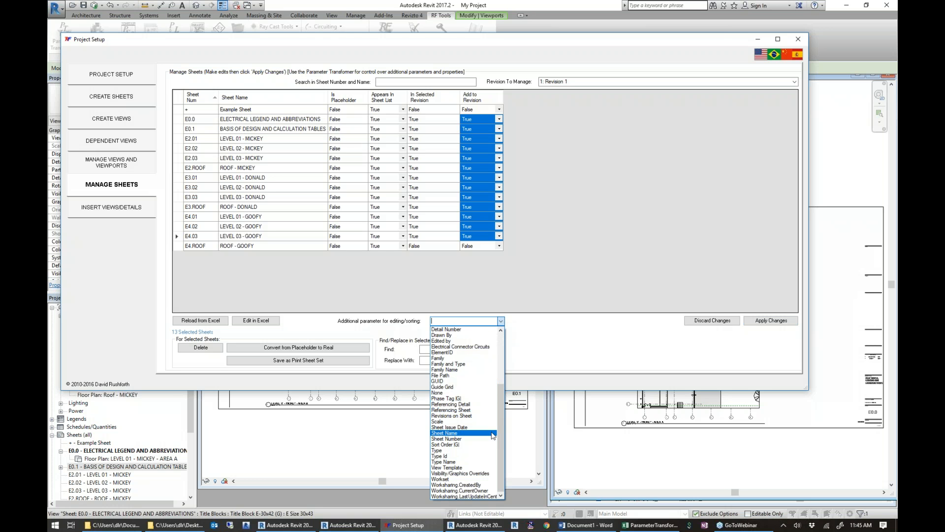
left_click(448, 340)
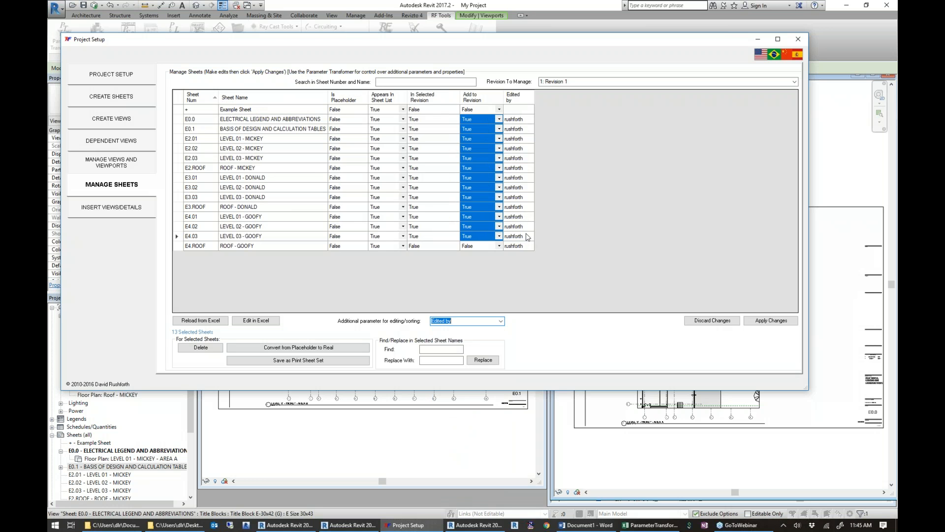
Sort the sheets by Add to Revision with True first and try to set Edited by to x for all except Example Sheet.
left_click(482, 100)
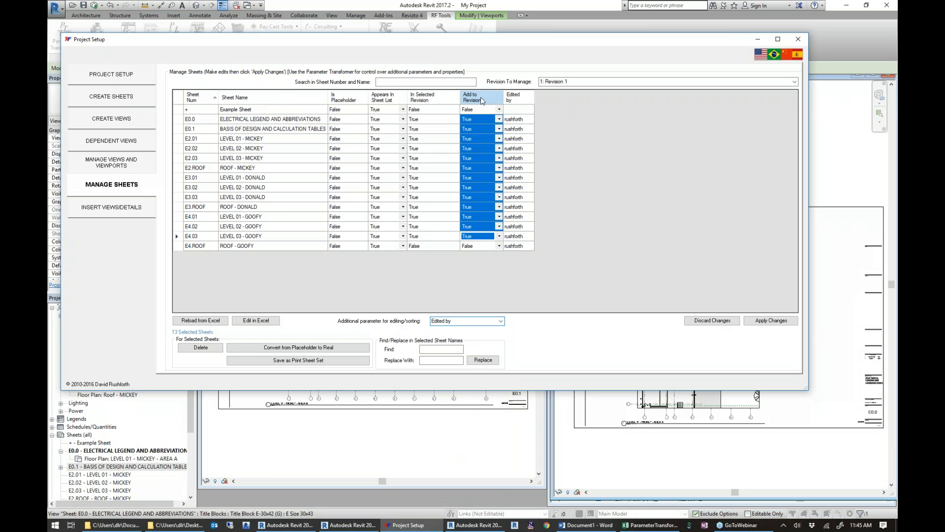
left_click(482, 98)
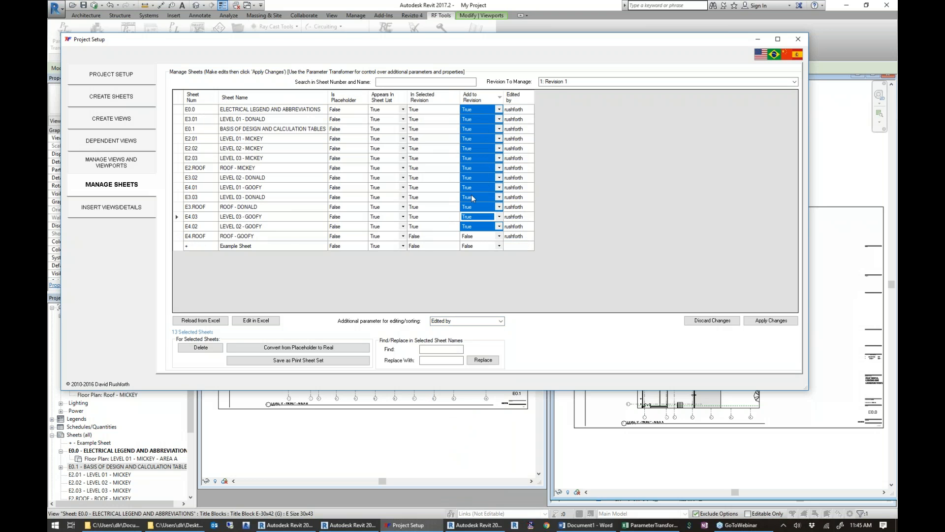
left_click_drag(521, 110, 523, 237)
type("x")
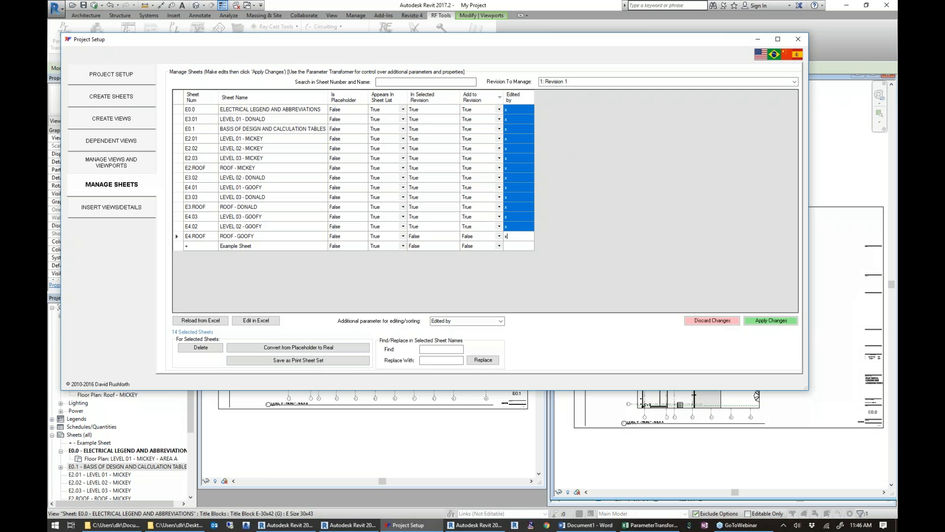
Filter the sheet list by MICKEY and save sheets E2.01 through E2.ROOF as a print sheet set named MICKEY SHEETS.
left_click(440, 81)
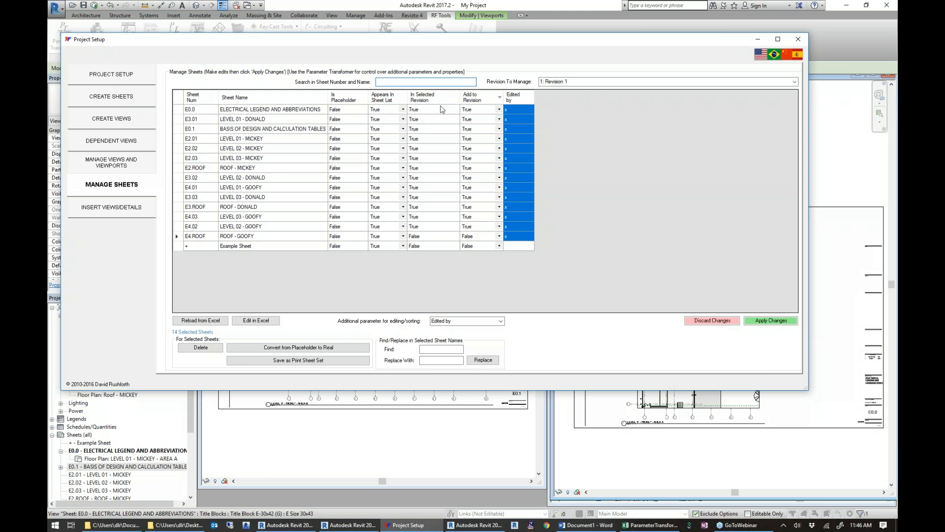
type("MICKEY")
left_click_drag(210, 109, 212, 139)
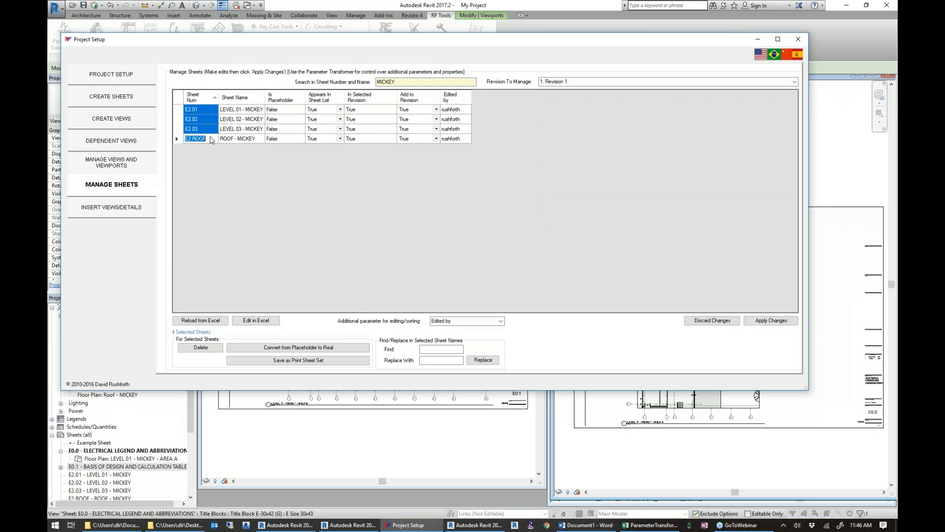
left_click(309, 360)
type("MICKEY SHEETS")
key("Return")
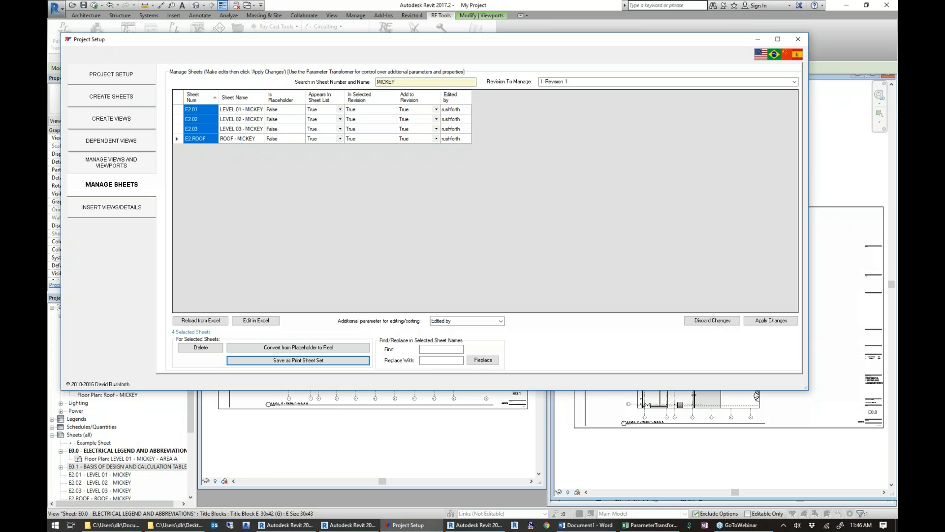
left_click(450, 233)
Browse the presets for inserting views and details and add all views of the 2017 Structural preset to the items to import.
left_click(89, 215)
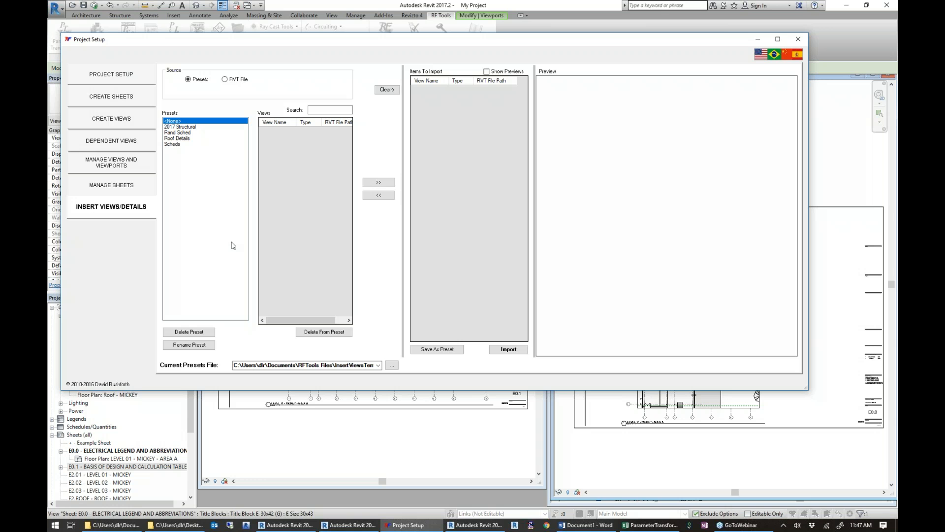
left_click(181, 128)
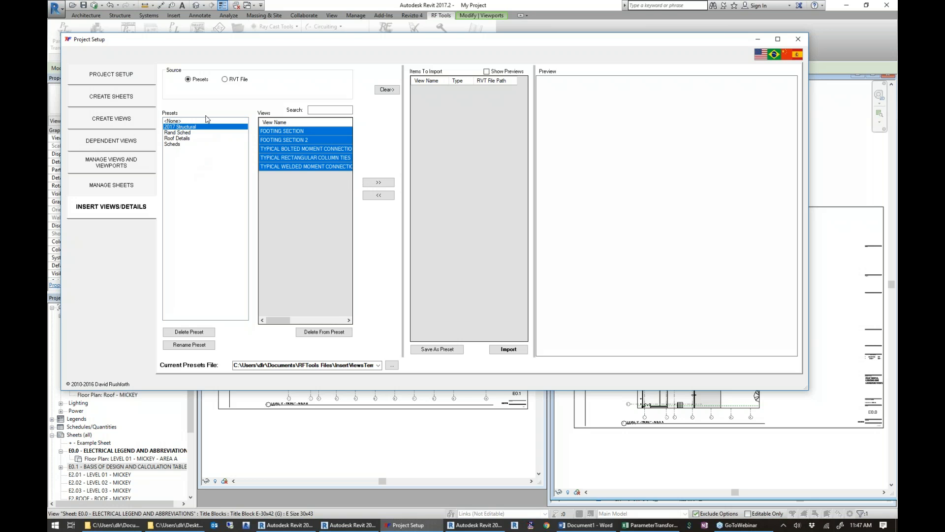
left_click(186, 132)
left_click(182, 138)
left_click(181, 144)
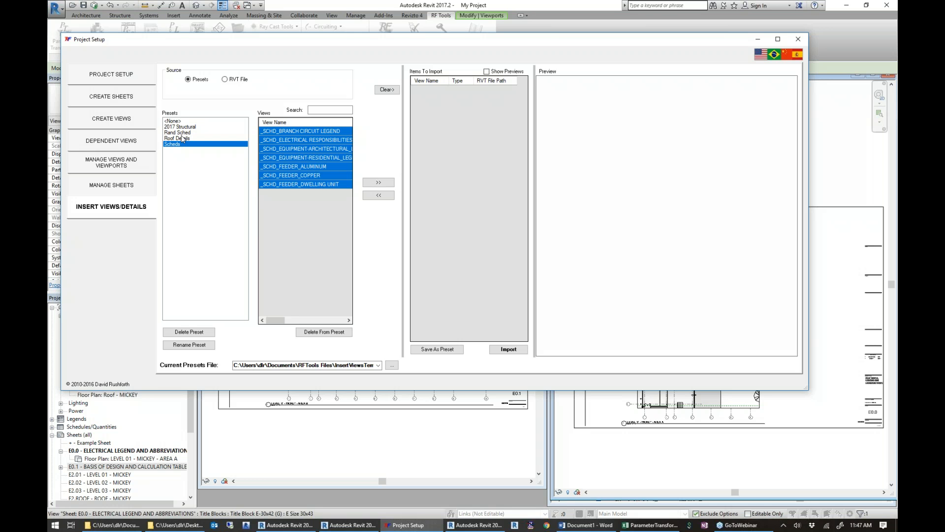
left_click(182, 127)
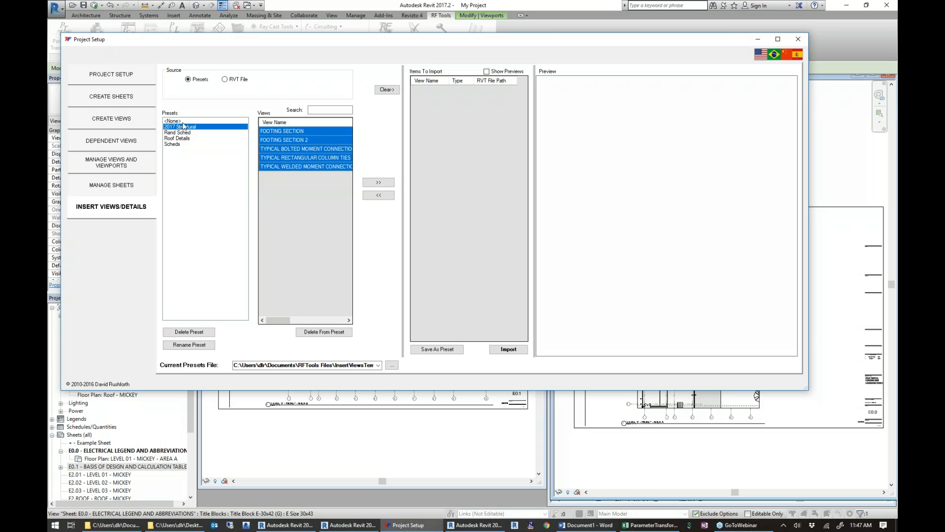
left_click(386, 183)
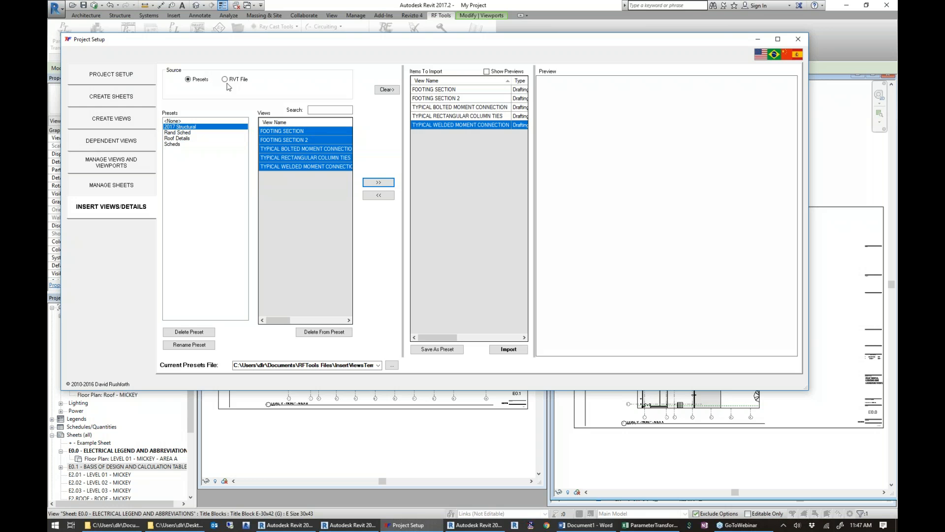
Switch the insert source from presets to RVT File and cancel choosing a file.
left_click(226, 80)
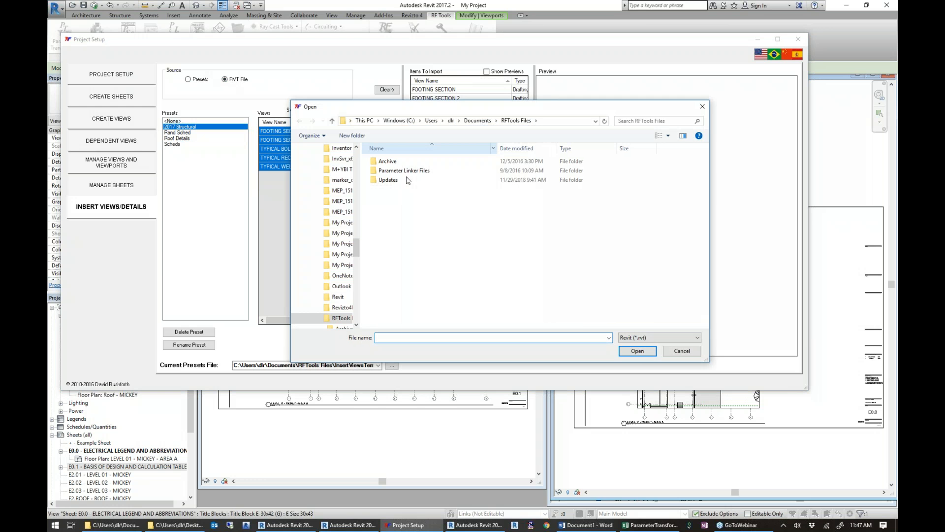
left_click(682, 351)
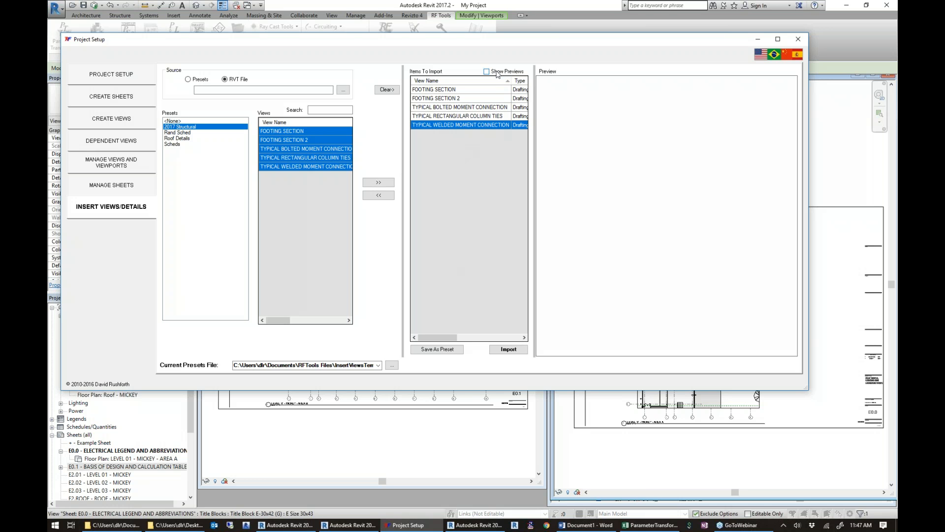
Preview FOOTING SECTION, FOOTING SECTION 2 and TYPICAL BOLTED MOMENT CONNECTION in an enlarged Project Setup window, and close it without importing.
left_click_drag(455, 91, 456, 108)
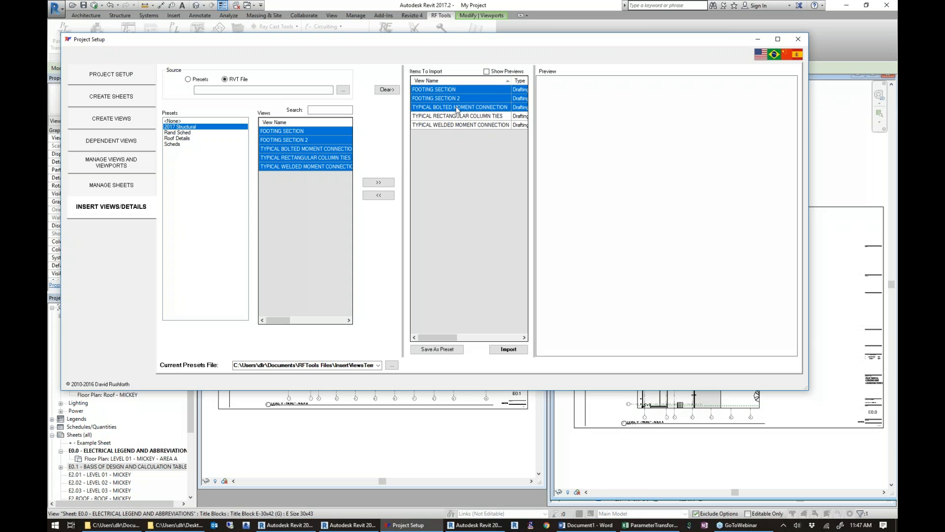
left_click(487, 73)
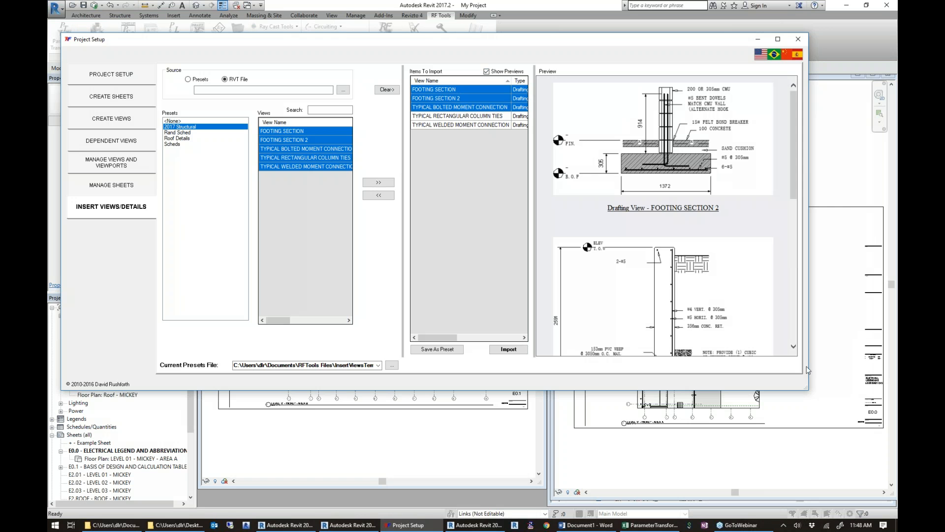
left_click_drag(804, 388, 877, 470)
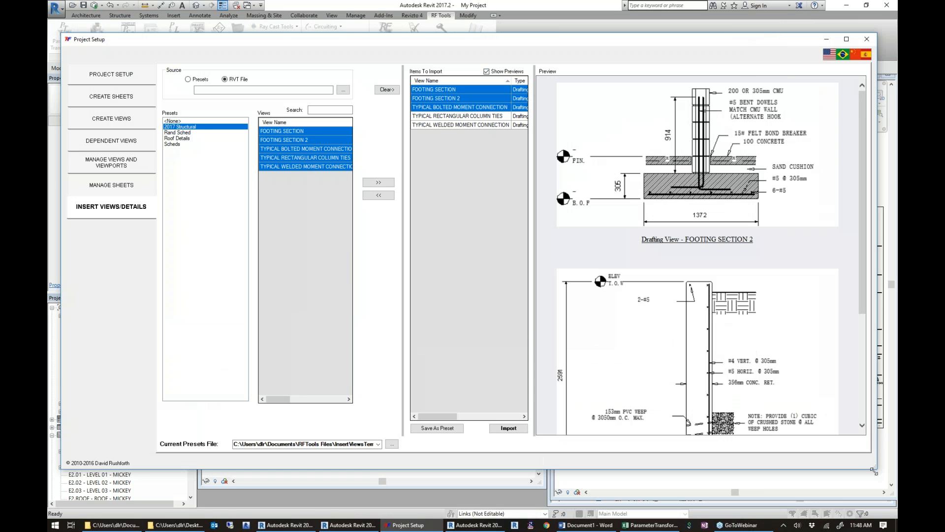
mouse_move(862, 220)
left_mouse_down()
mouse_move(853, 403)
mouse_move(857, 339)
mouse_move(842, 249)
mouse_move(813, 412)
left_mouse_up()
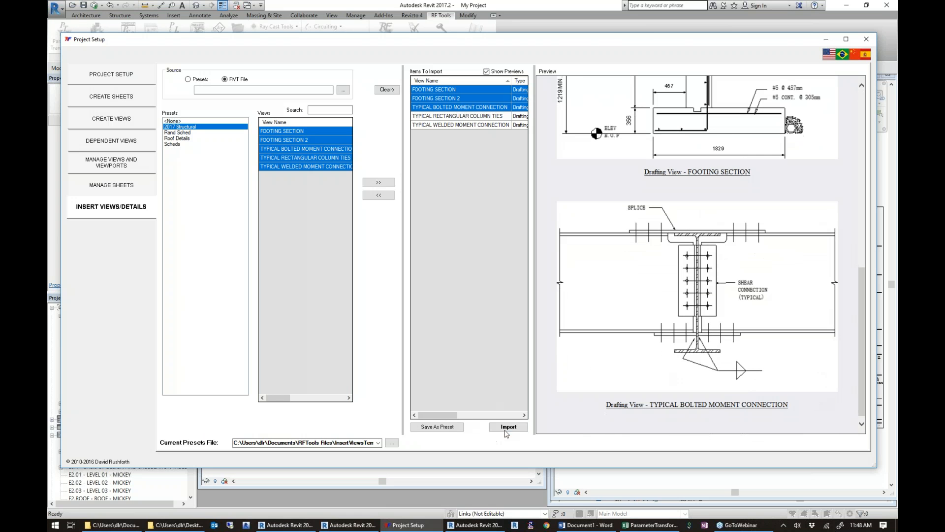
left_click(868, 39)
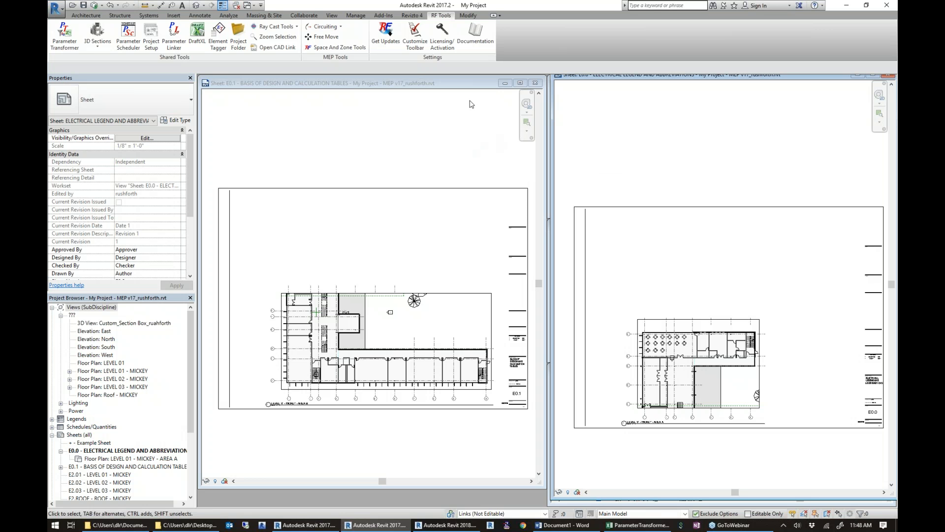
Tile the open views and maximize the 1 - Lighting floor plan of Parameter Linker Example MEP.rvt at the switch diagram.
left_click(266, 84)
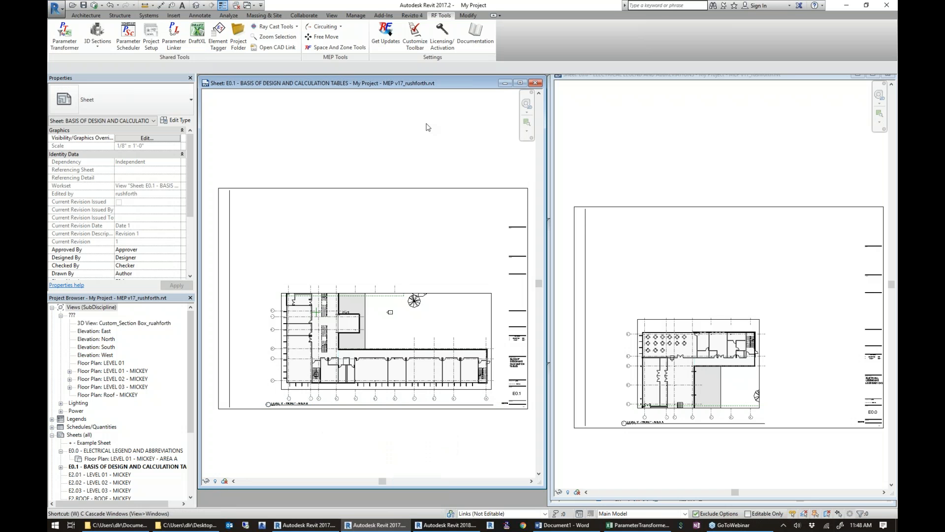
key("w")
key("t")
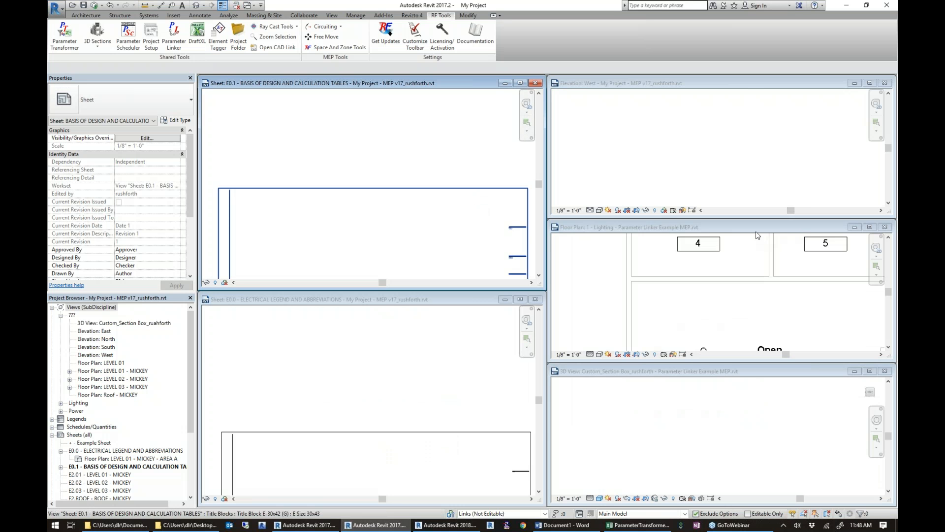
double_click(759, 230)
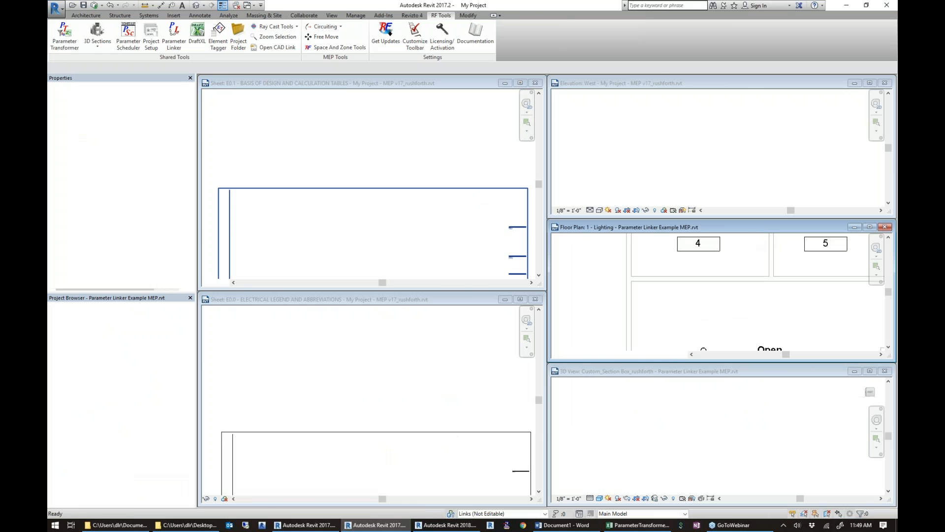
mouse_move(433, 245)
middle_mouse_down()
mouse_move(571, 223)
mouse_move(573, 254)
mouse_move(624, 270)
middle_mouse_up()
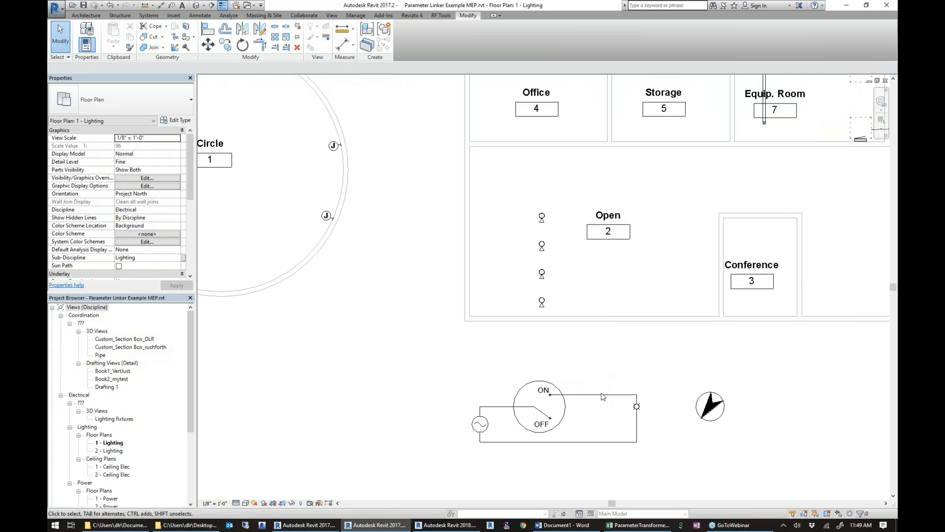
scroll(614, 402, "up", 2)
middle_click_drag(615, 403, 528, 351)
Minimize the My Project sheet and elevation views, and tile the 1 - Lighting floor plan beside the custom section box 3D view.
key("w")
key("t")
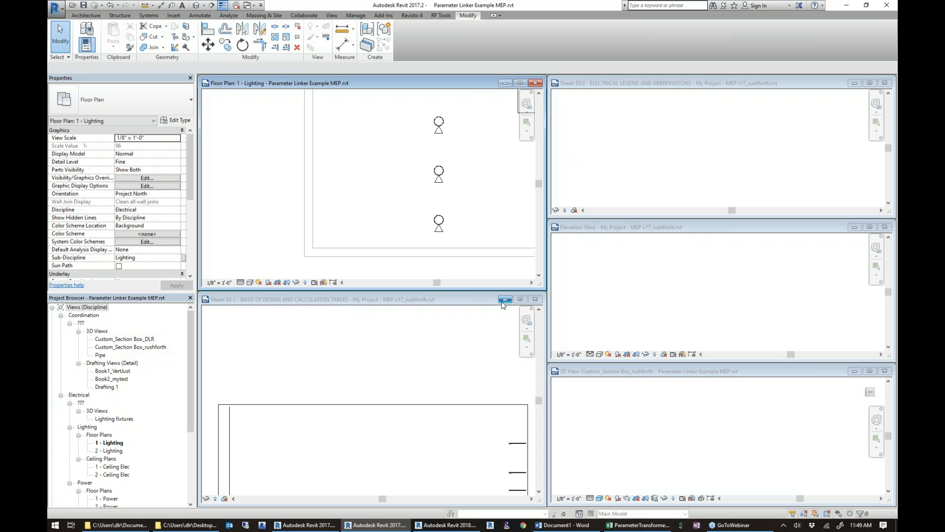
left_click(503, 301)
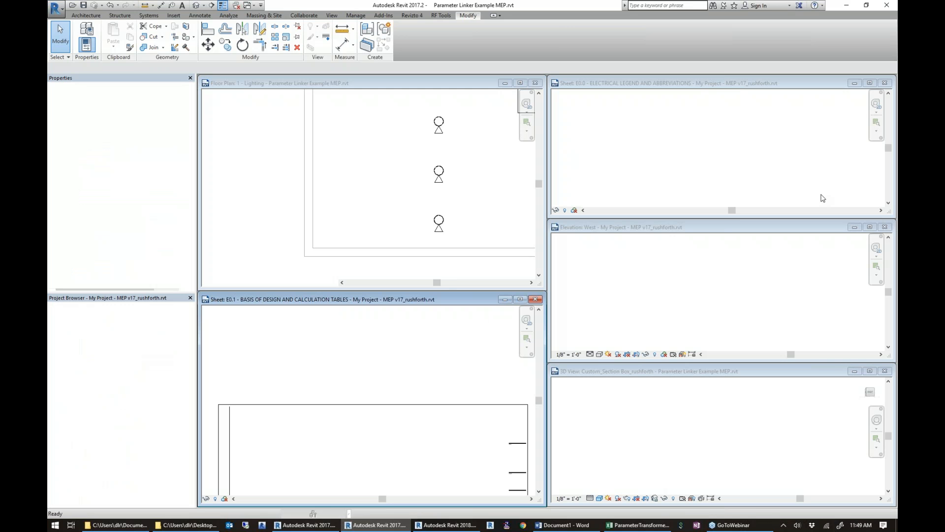
left_click(854, 229)
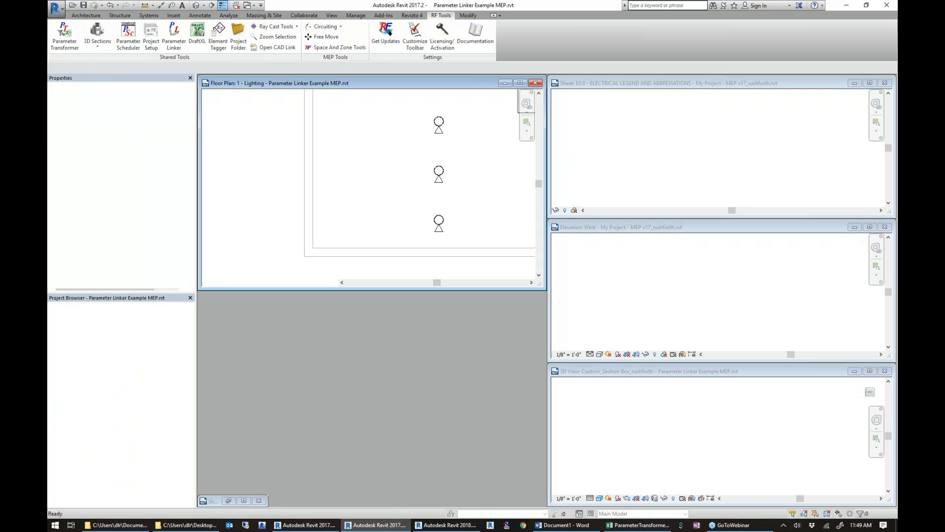
left_click(580, 146)
left_click(389, 84)
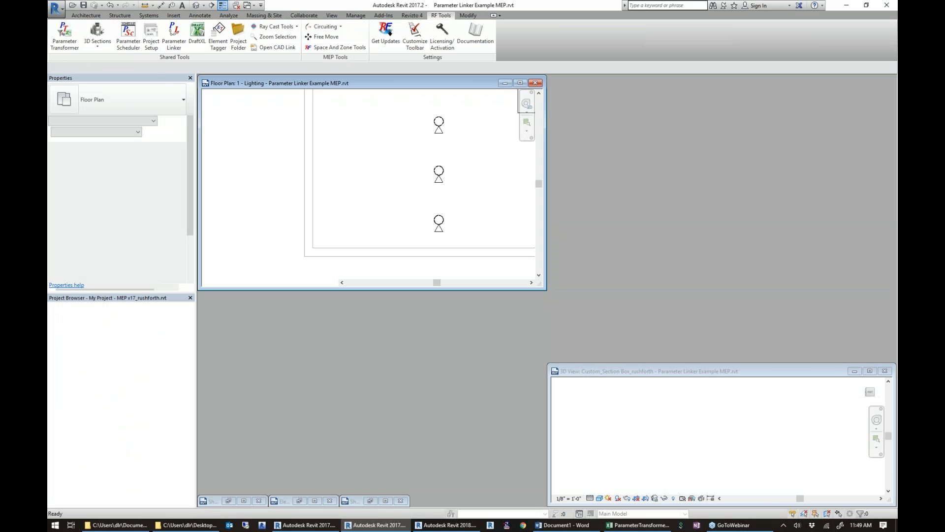
key("w")
key("t")
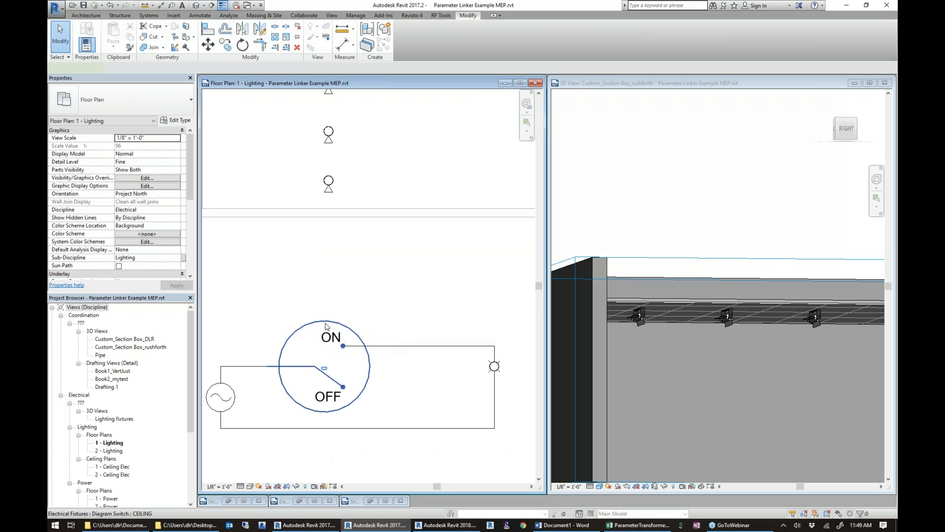
Flip the diagram switch's work plane repeatedly to toggle the lighting fixtures on and off.
left_click(325, 326)
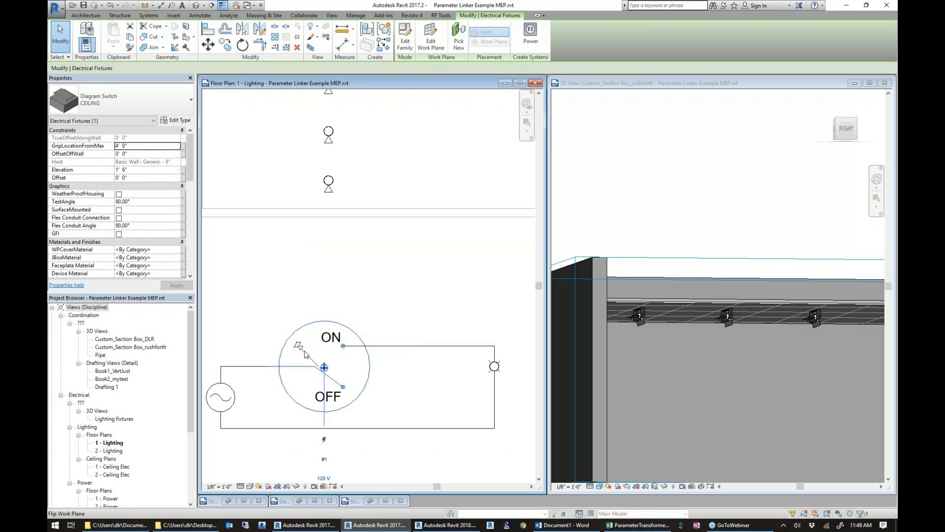
left_click(299, 347)
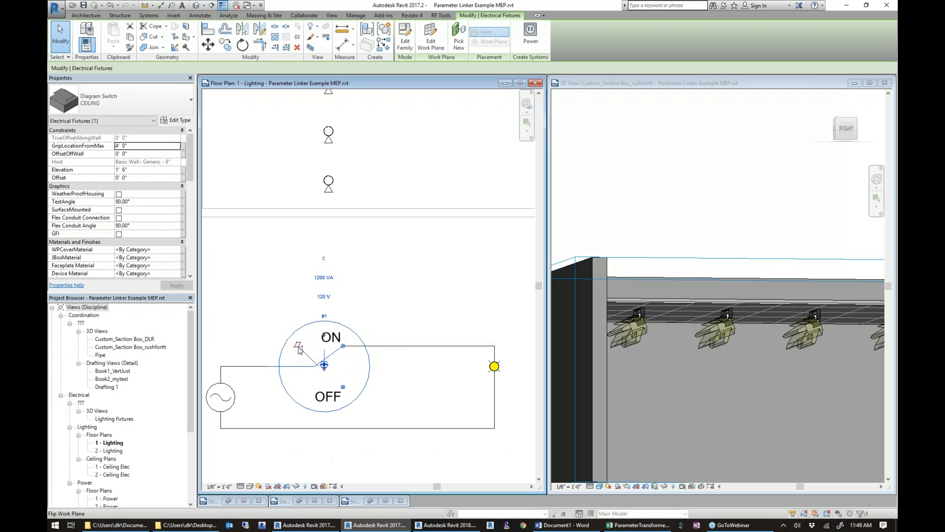
left_click(300, 347)
left_click(299, 347)
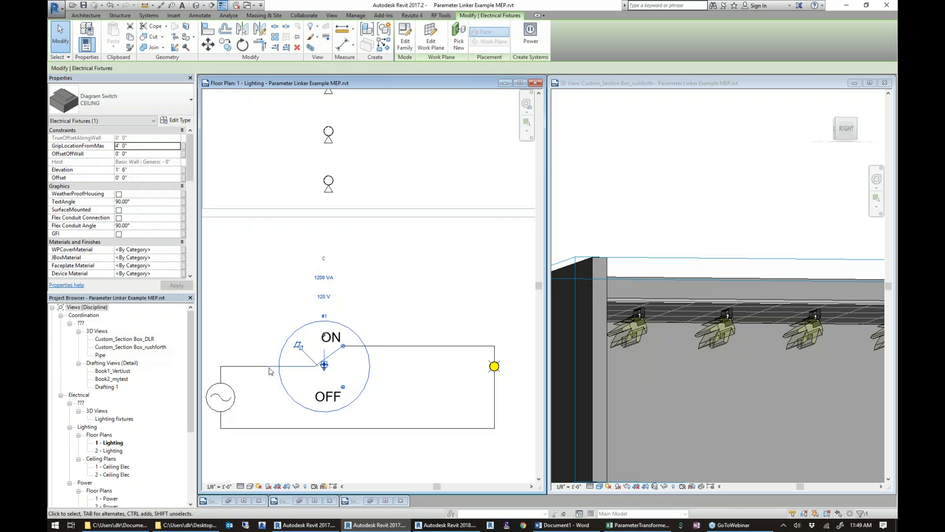
left_click(300, 347)
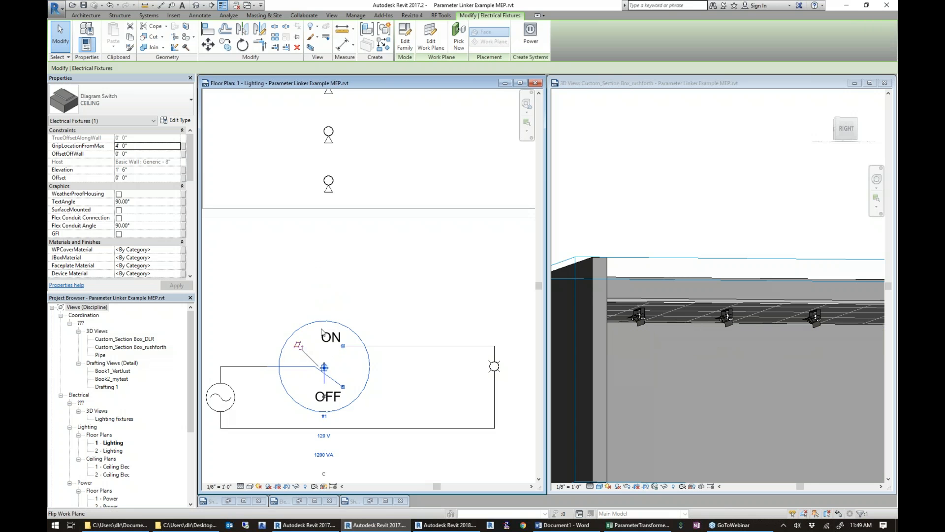
Rotate the north arrow beside the switch diagram about 75° counterclockwise to re-aim the lighting fixtures.
scroll(341, 261, "down", 4)
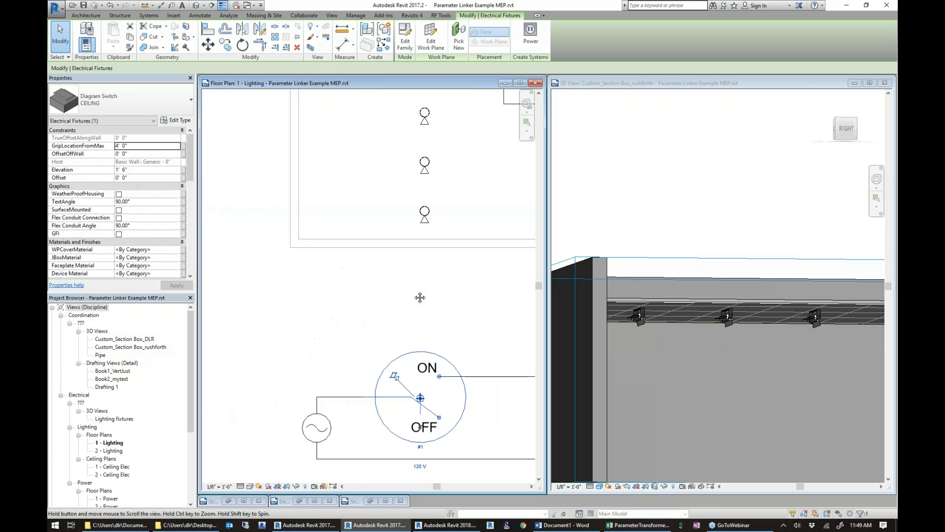
scroll(408, 294, "down", 2)
middle_click_drag(432, 297, 334, 281)
left_click(451, 327)
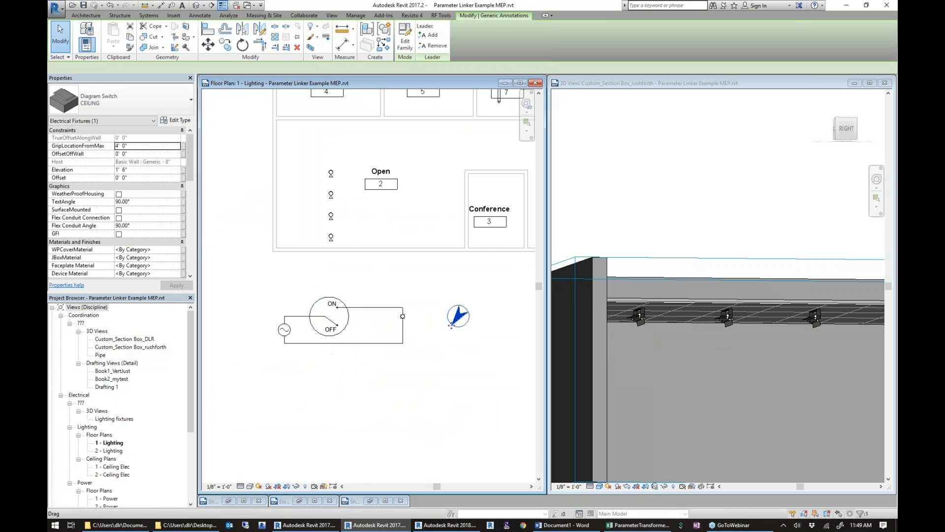
key("r")
key("o")
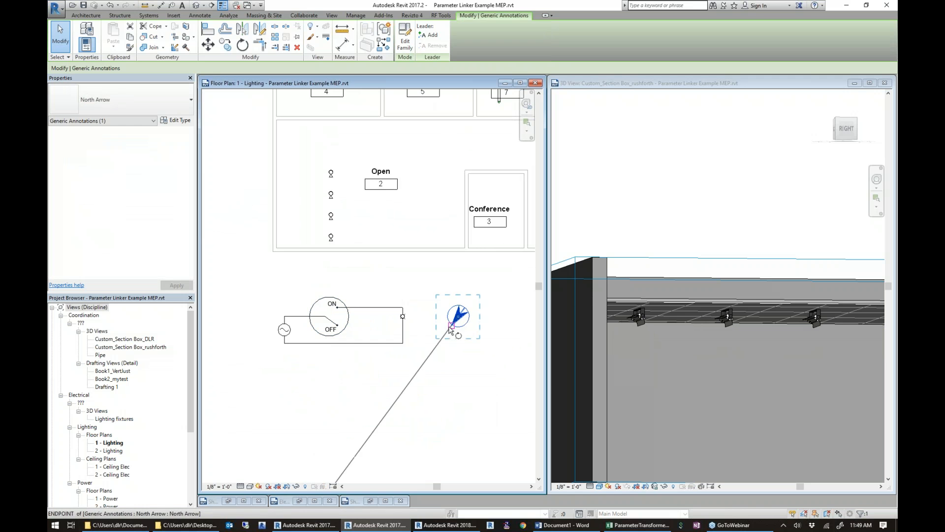
left_click(428, 354)
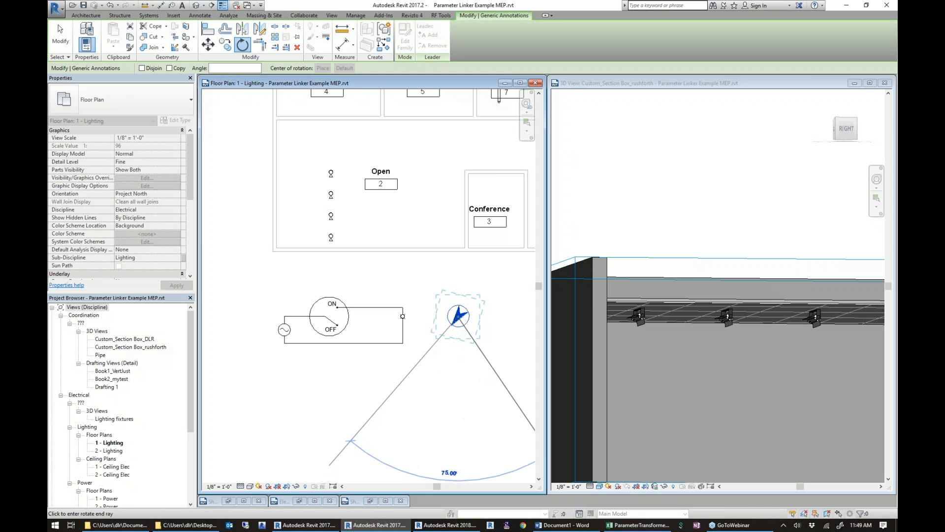
left_click(532, 418)
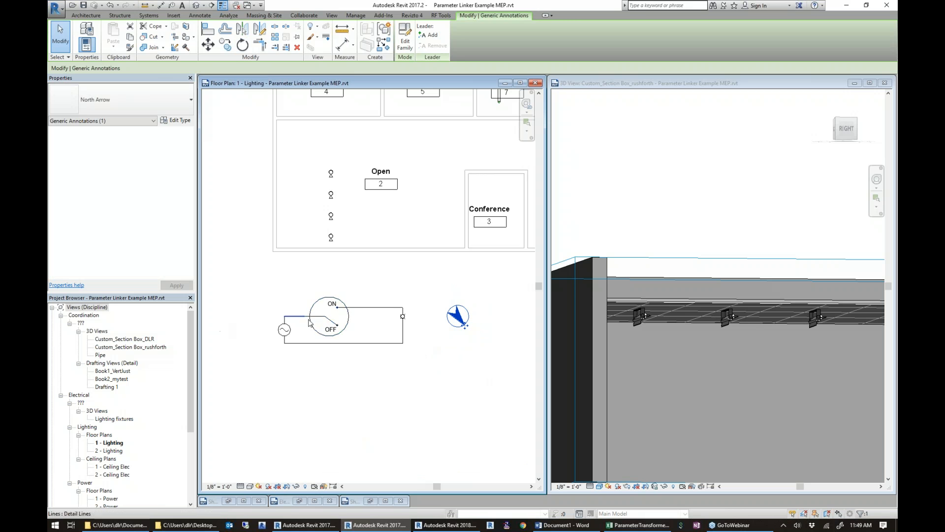
Flip the diagram switch to ON and rotate the north arrow clockwise so it points down and to the left.
left_click(329, 317)
left_click(308, 296)
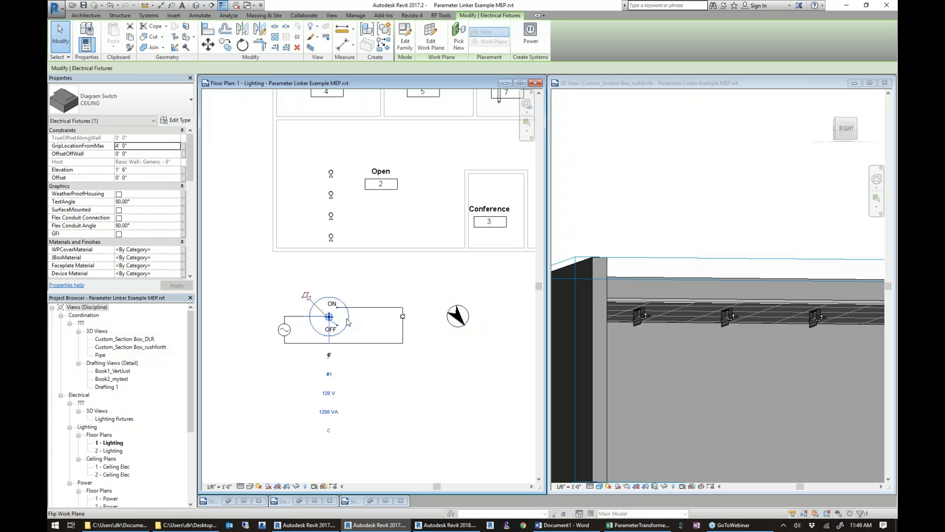
left_click(457, 323)
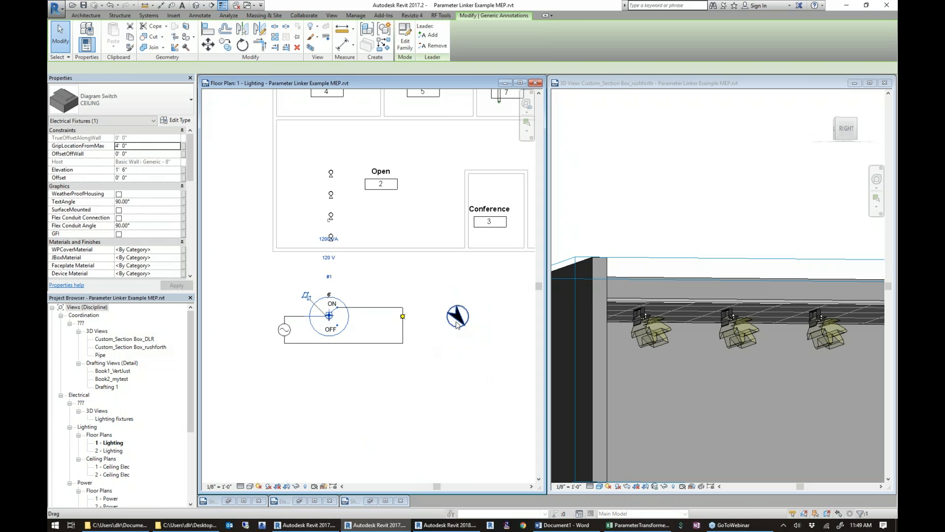
key("o")
left_click(510, 399)
left_click(369, 452)
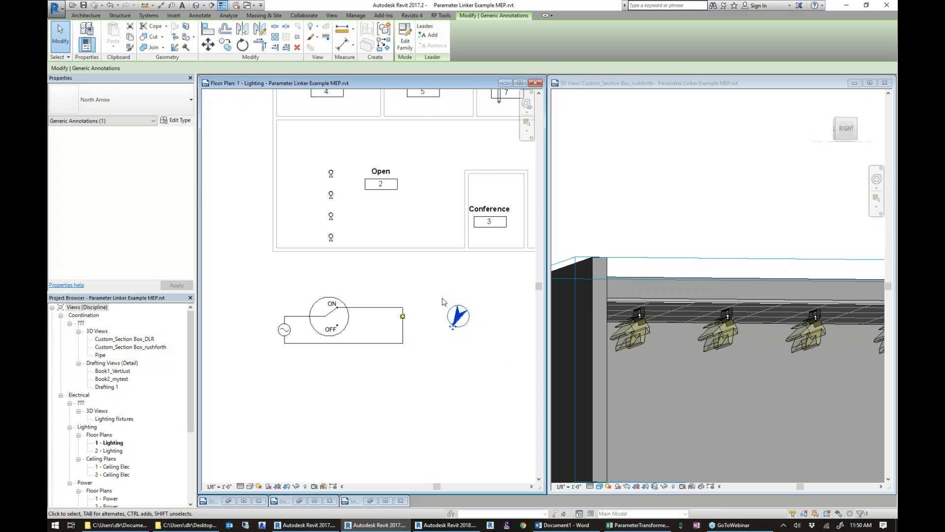
scroll(442, 302, "down", 3)
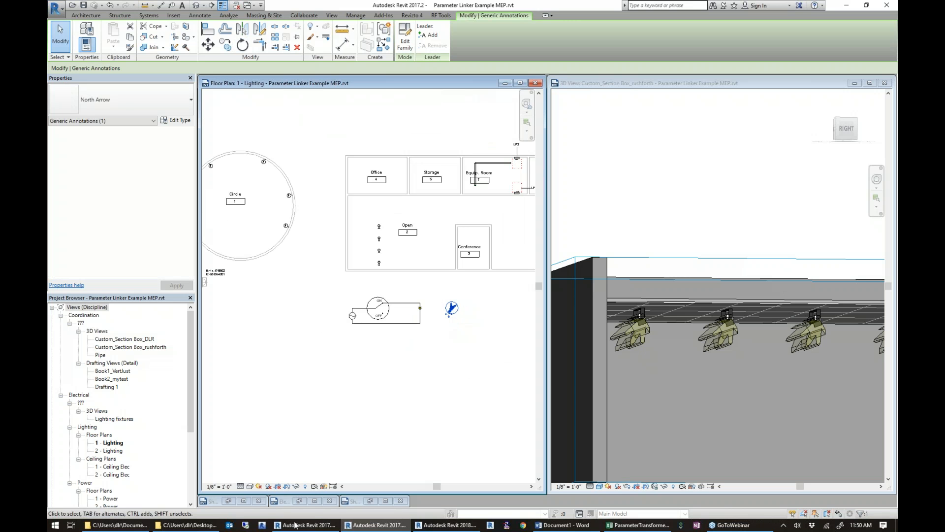
Switch to the Revit session with the MEP_15108 Aurora Livermore_R17 project and tile its open views.
mouse_move(314, 527)
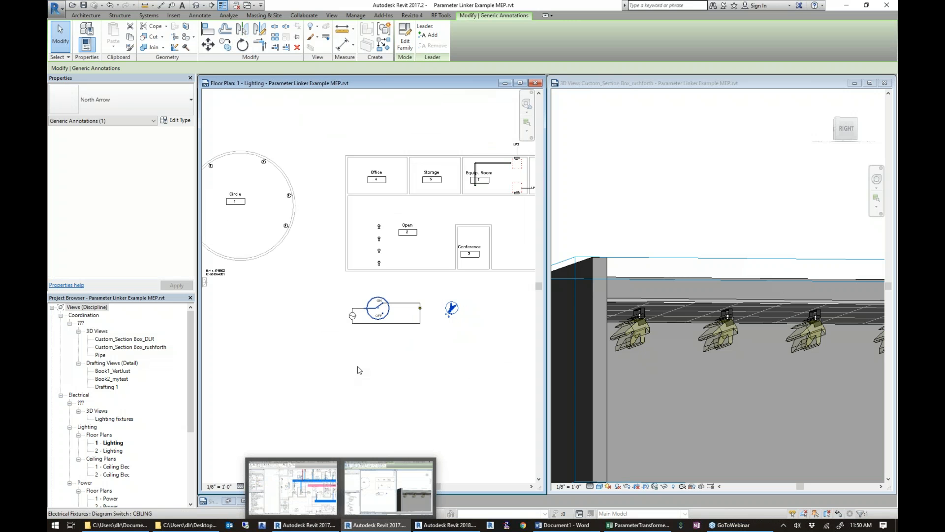
left_click(309, 525)
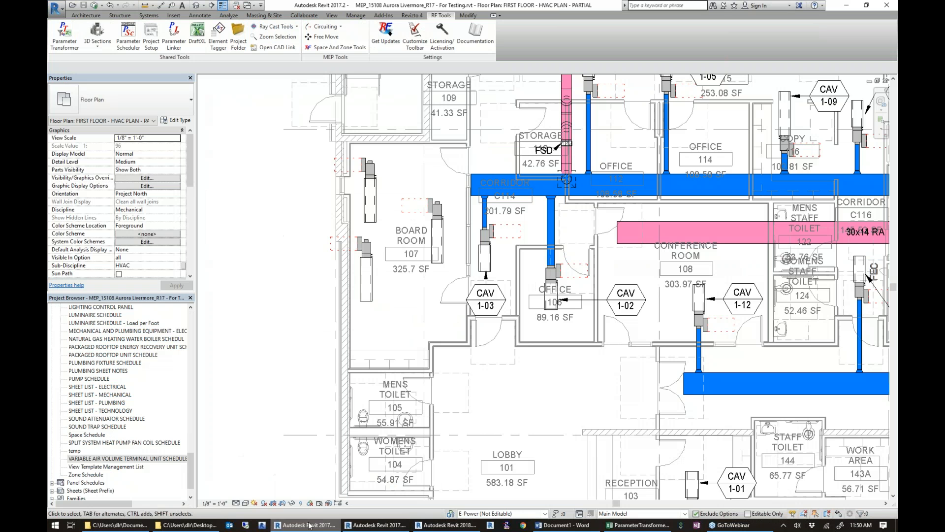
key("w")
key("t")
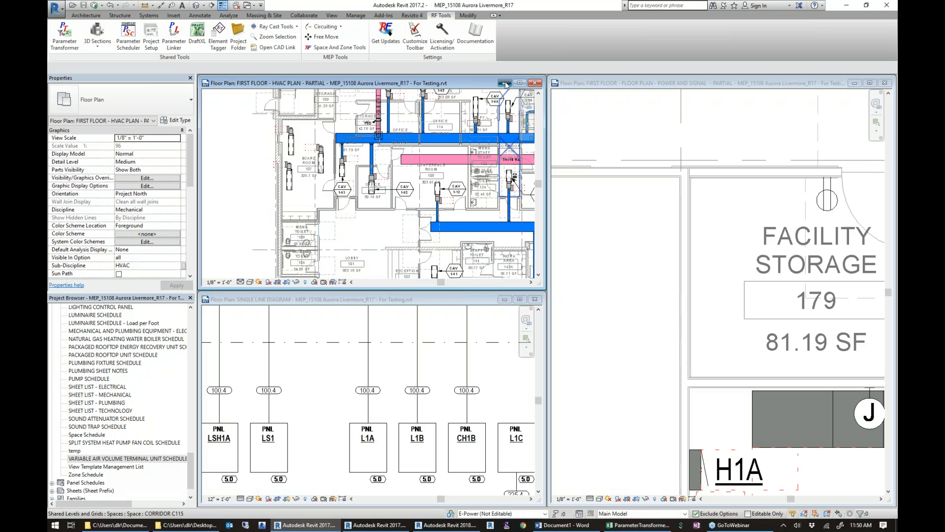
Minimize the first floor HVAC plan and tile the power and signal plan, framed on the electrical room, beside the single line diagram.
left_click(535, 82)
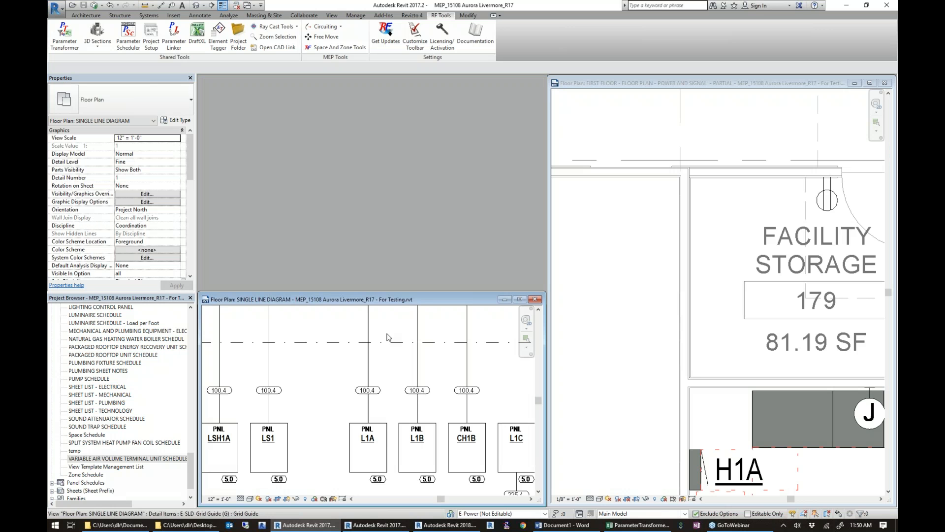
left_click(723, 83)
key("w")
key("t")
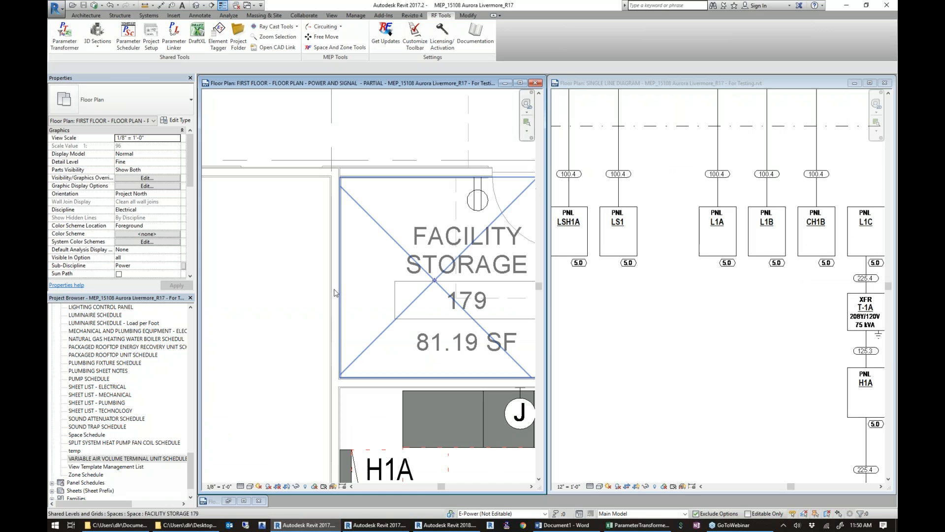
scroll(335, 330, "down", 1)
middle_click_drag(335, 330, 249, 192)
middle_click_drag(315, 301, 358, 279)
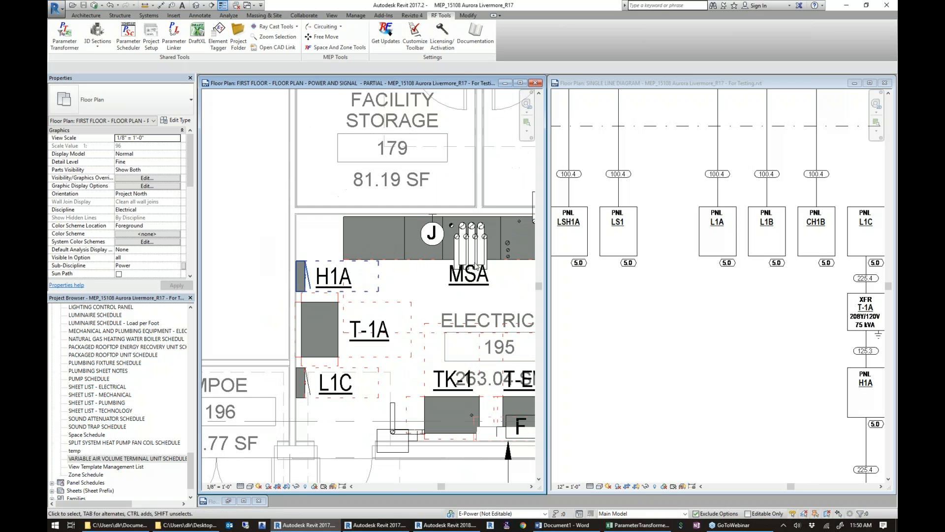
Frame panel H1A in the single line diagram and rename the panel H1ABBBB through its tag on the power and signal plan.
left_click(738, 328)
scroll(748, 323, "down", 3)
middle_click_drag(787, 337, 668, 285)
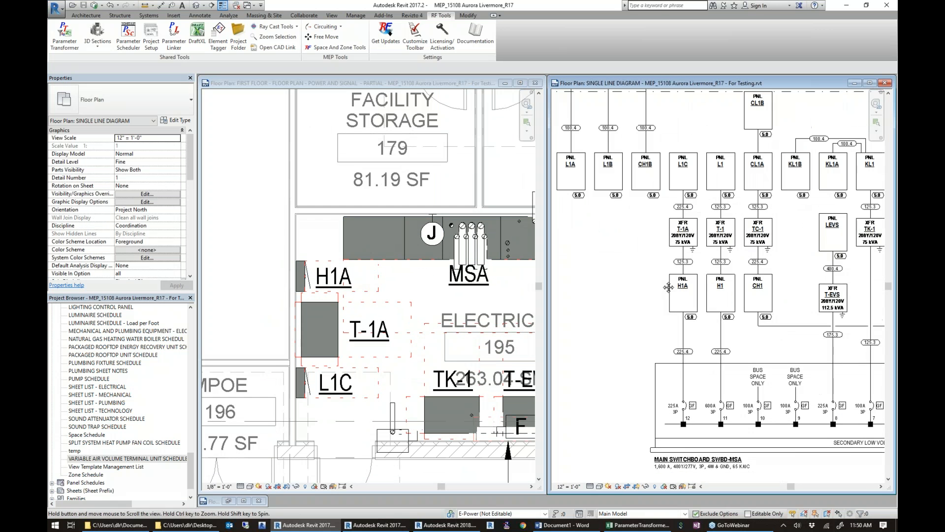
scroll(688, 312, "up", 4)
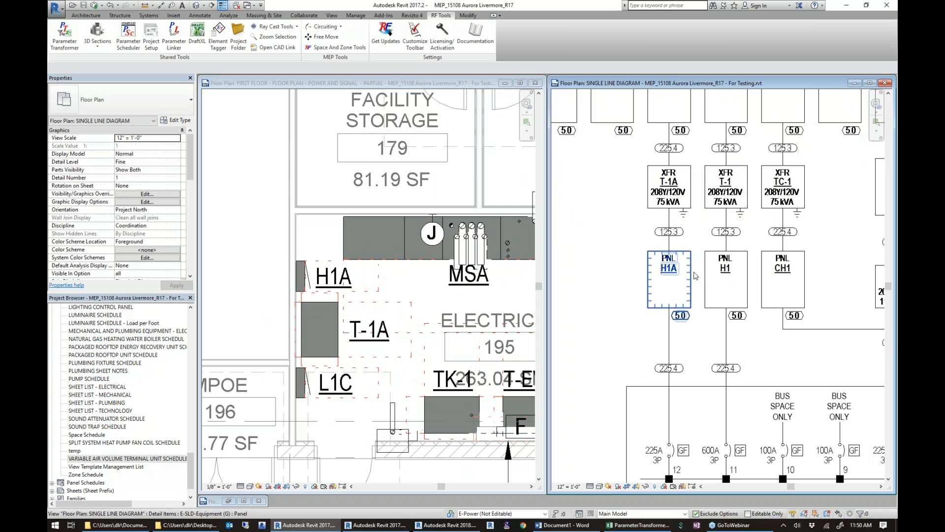
left_click(269, 282)
scroll(295, 274, "up", 2)
left_click(375, 282)
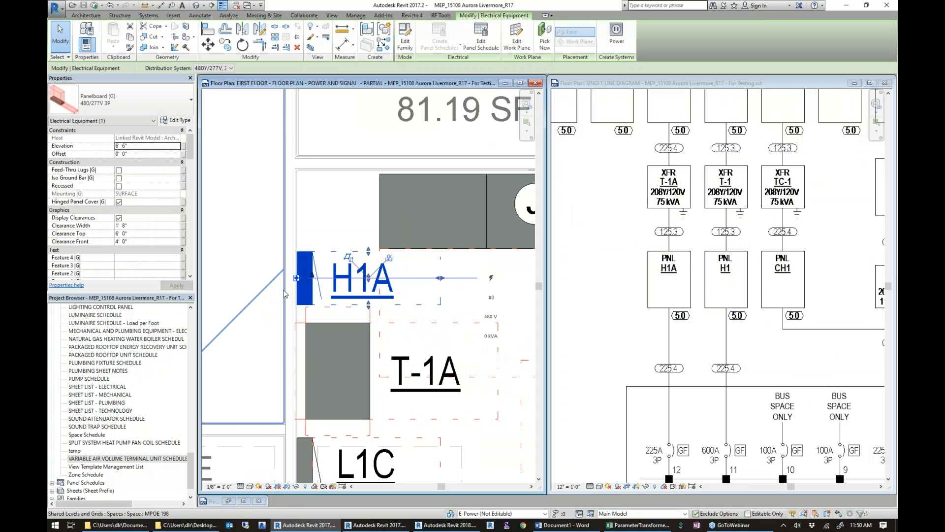
key("Escape")
left_click(371, 290)
left_click(364, 283)
double_click(519, 234)
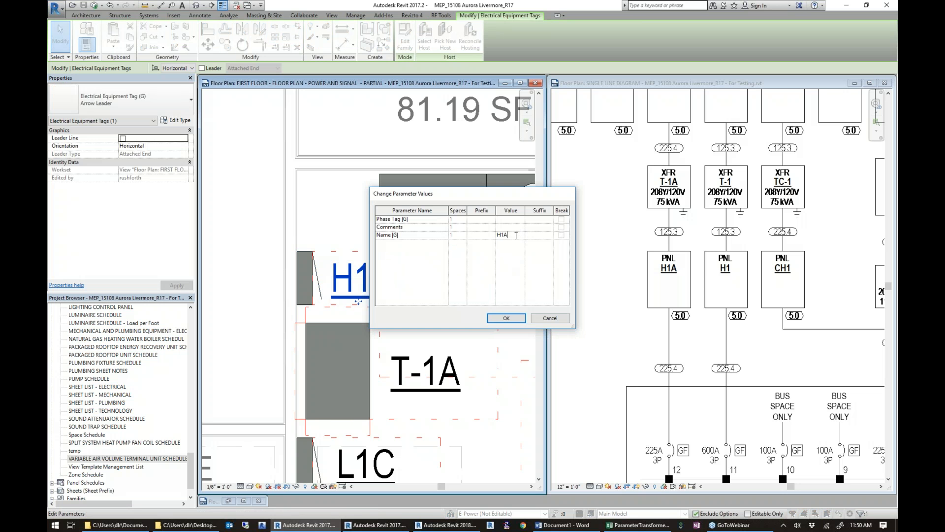
left_click(506, 321)
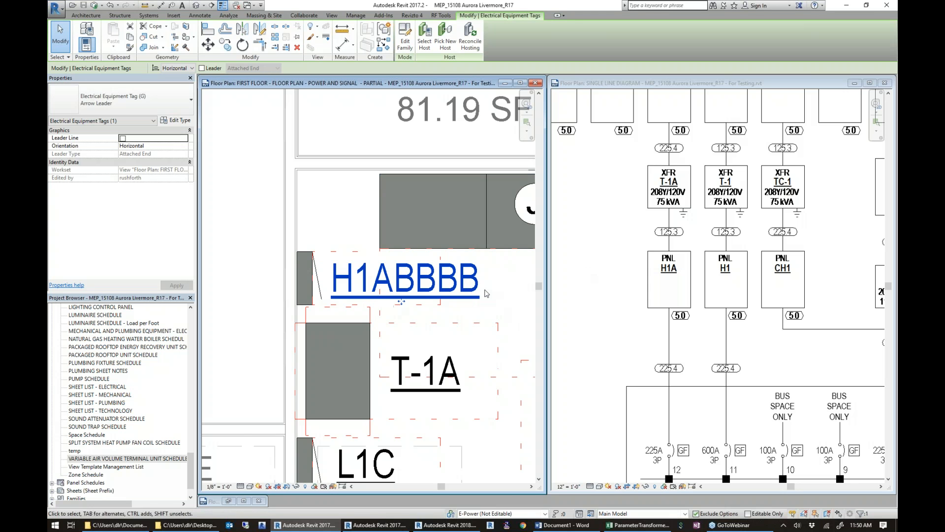
Open Parameter Linker and sort the linked elements by the Name |G| parameter.
scroll(401, 301, "down", 3)
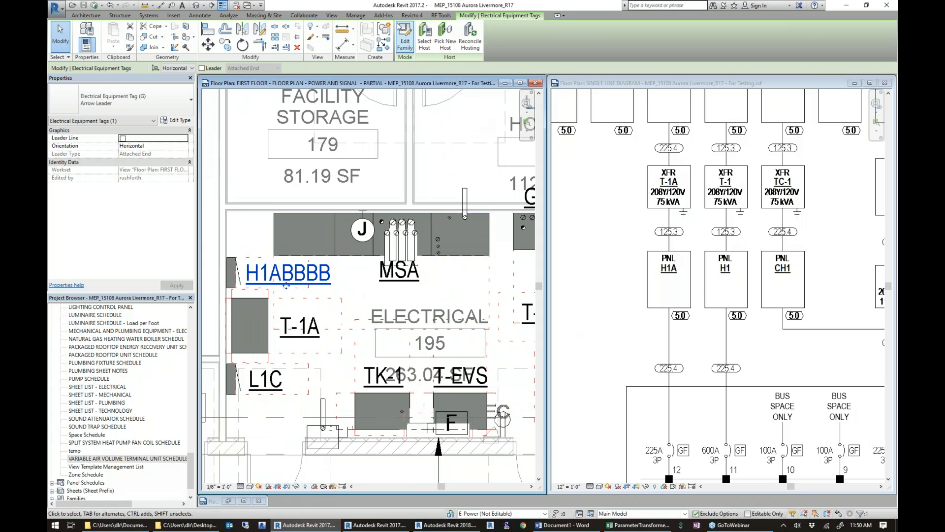
left_click(435, 16)
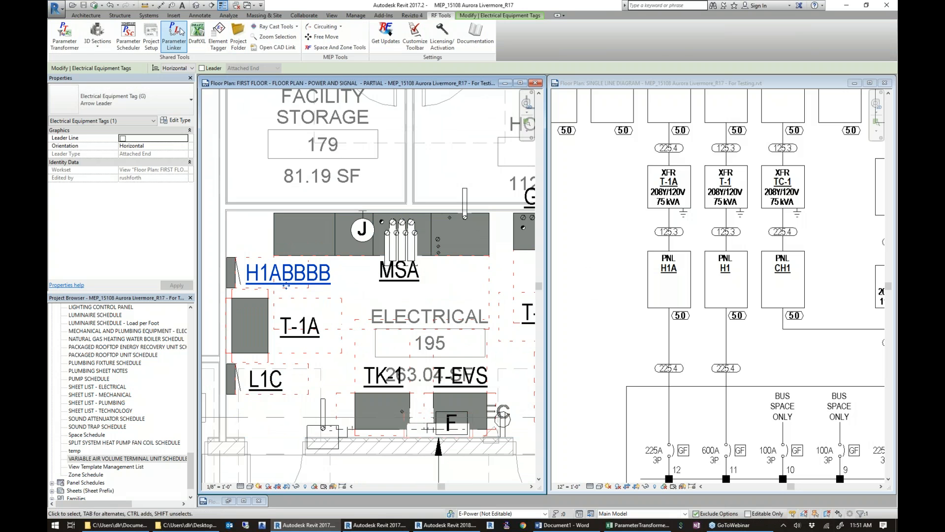
left_click(173, 38)
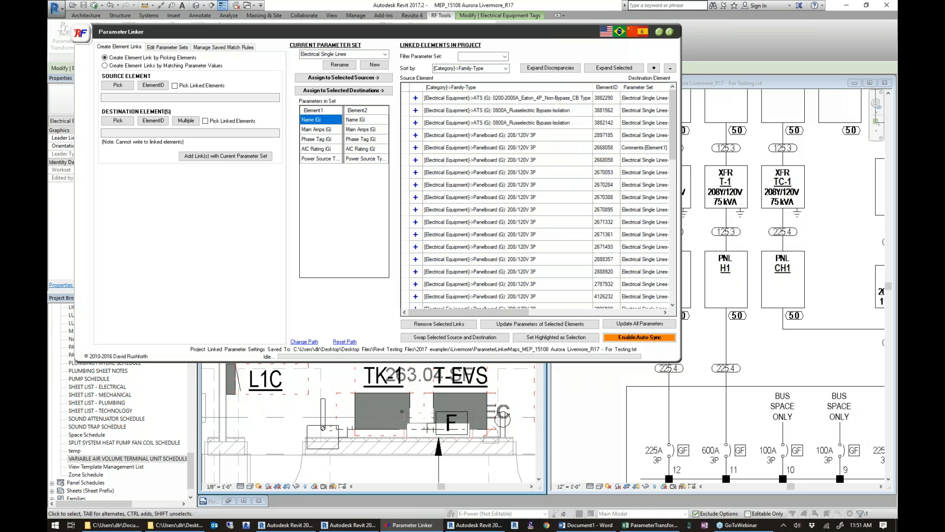
left_click(488, 66)
type("Name |G|")
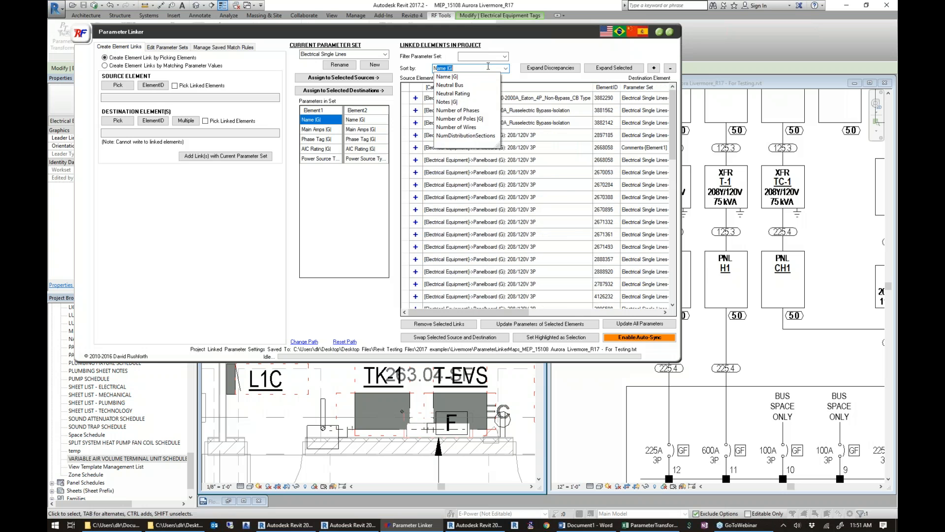
key("Return")
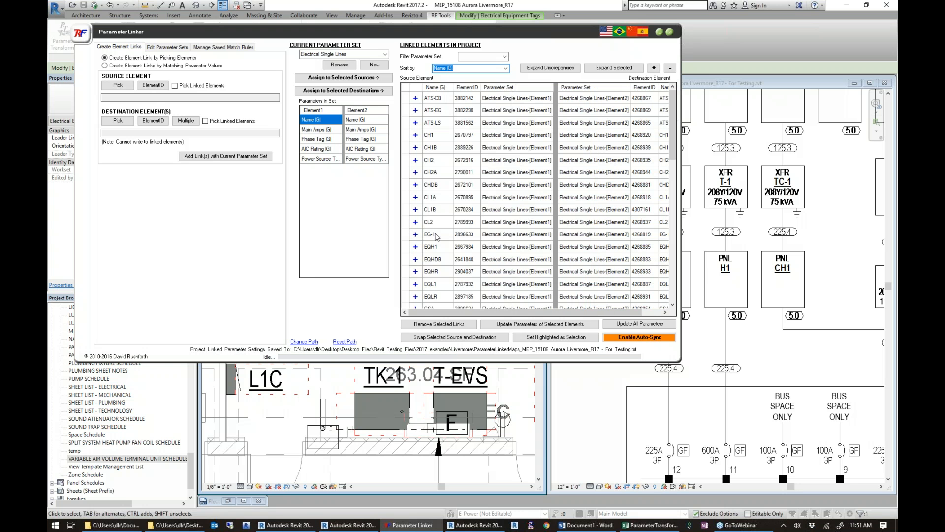
Expand the discrepancies among the linked elements, select the H1ABBBB link and move the dialog clear of the single line diagram.
left_click_drag(674, 130, 677, 176)
left_click(557, 69)
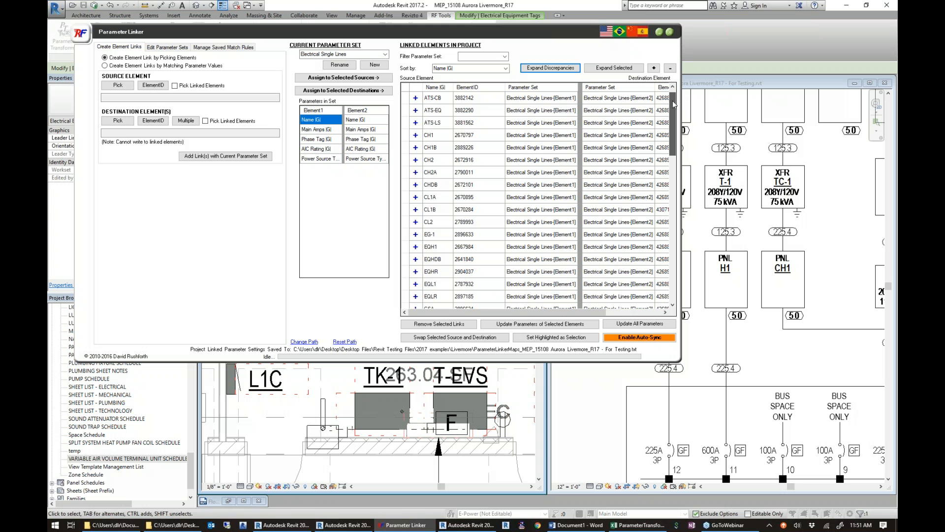
left_click_drag(672, 105, 667, 148)
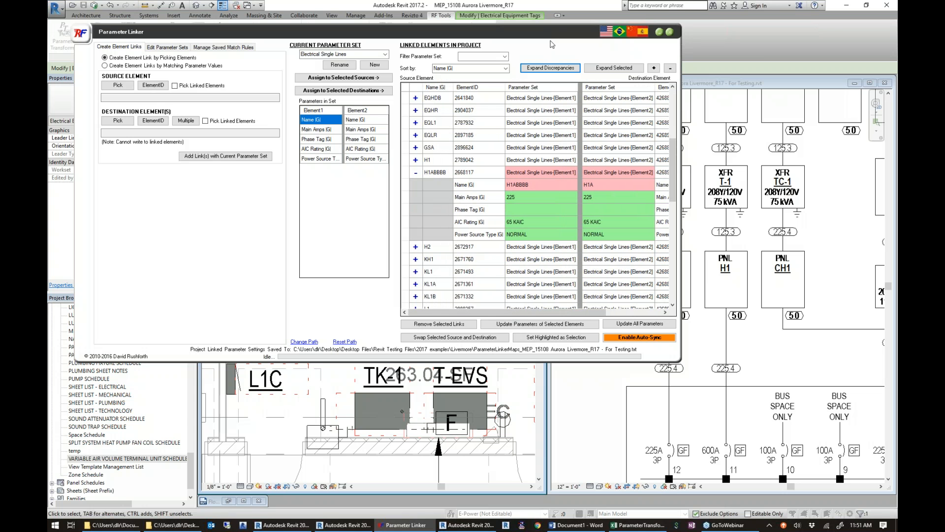
left_click_drag(552, 28, 468, 8)
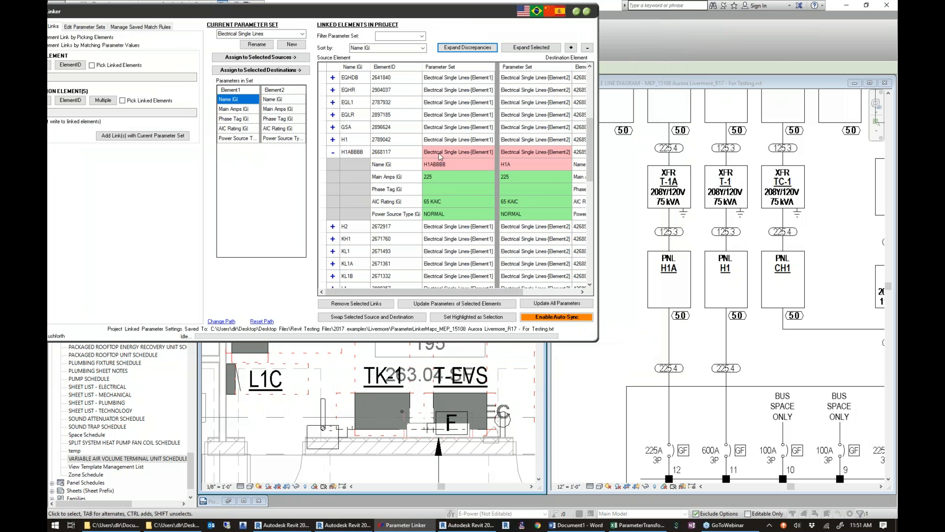
left_click(357, 152)
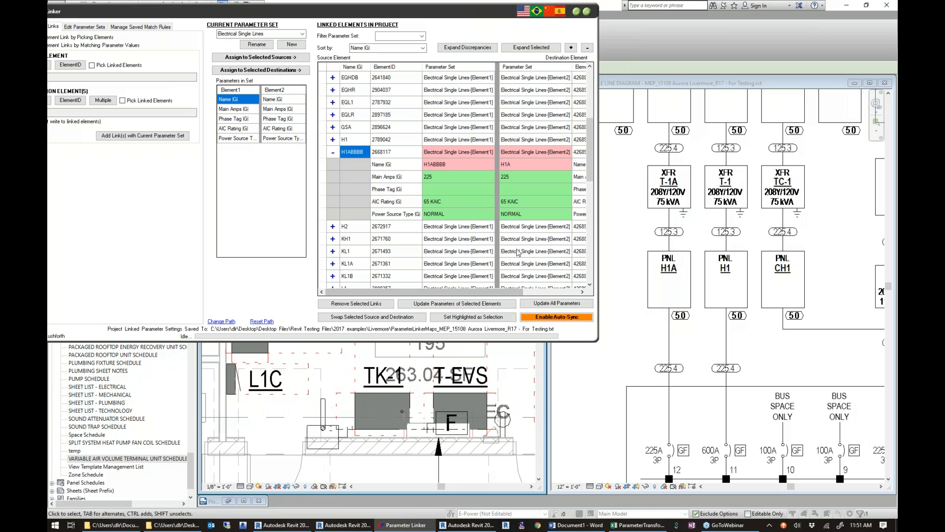
Update all linked parameters, review the H1ABBBB link's values and close Parameter Linker.
left_click(549, 307)
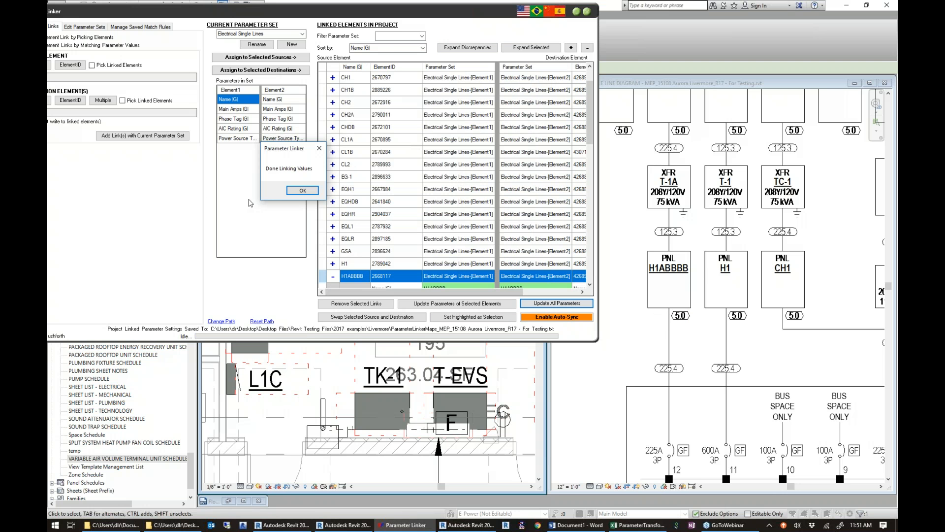
left_click(306, 189)
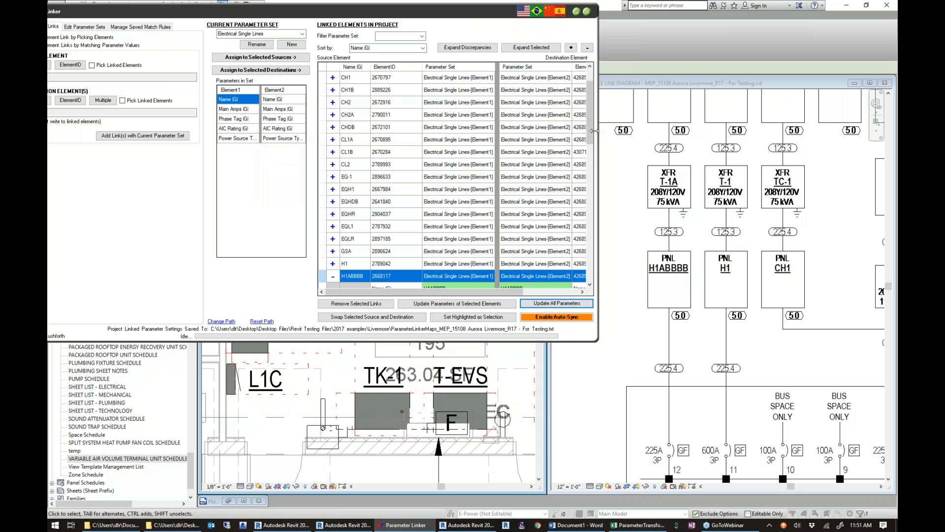
scroll(468, 215, "down", 3)
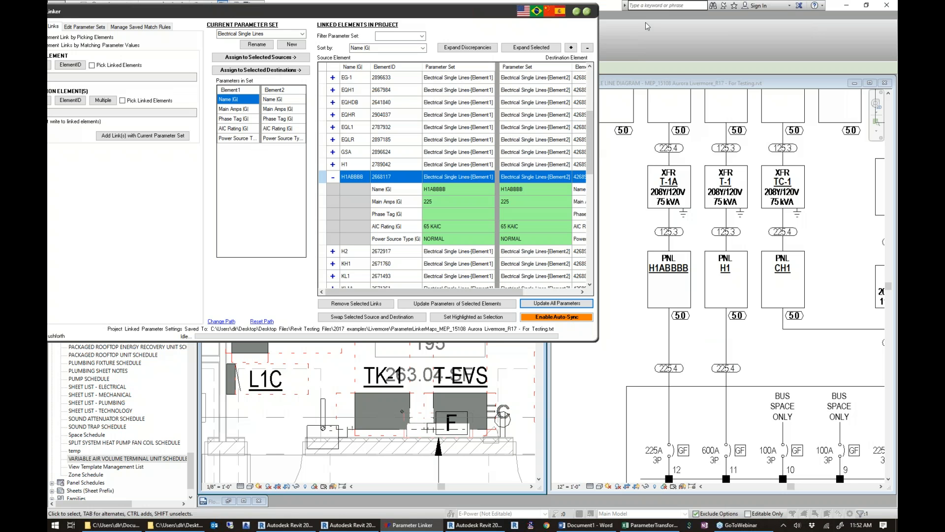
left_click(587, 12)
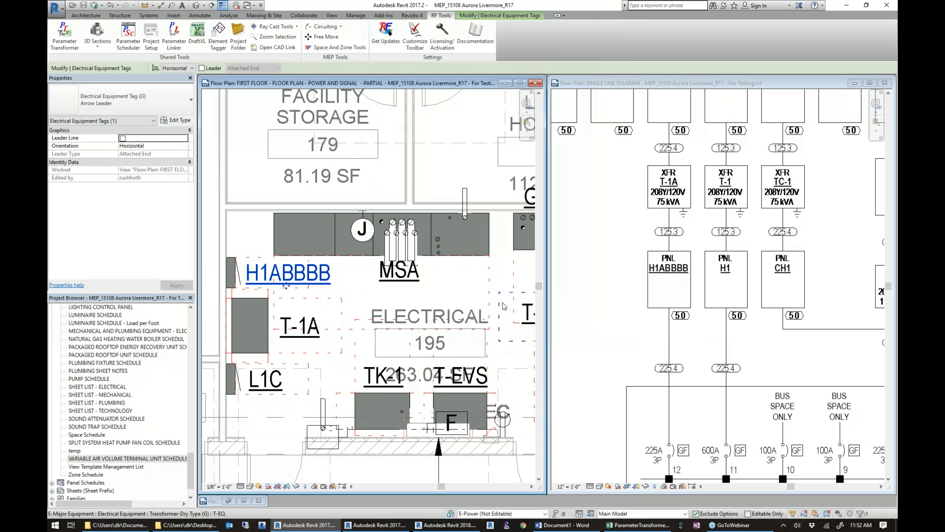
Reopen Parameter Linker, choose to create element links by matching parameter values and browse the source categories.
left_click(170, 37)
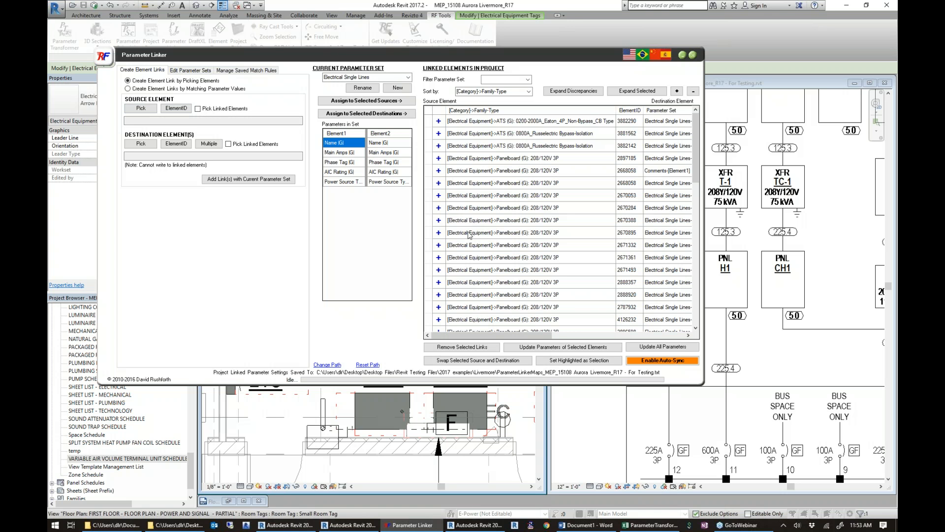
left_click(149, 90)
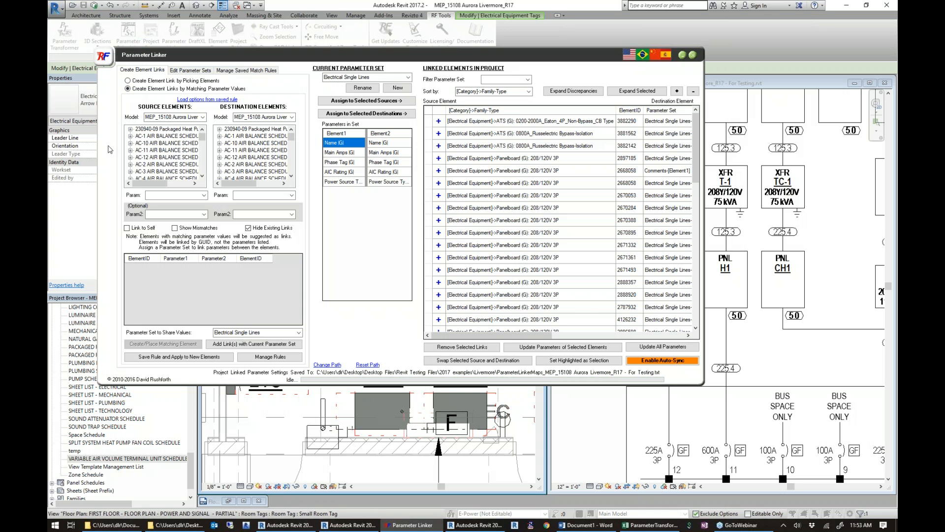
left_click_drag(202, 138, 201, 160)
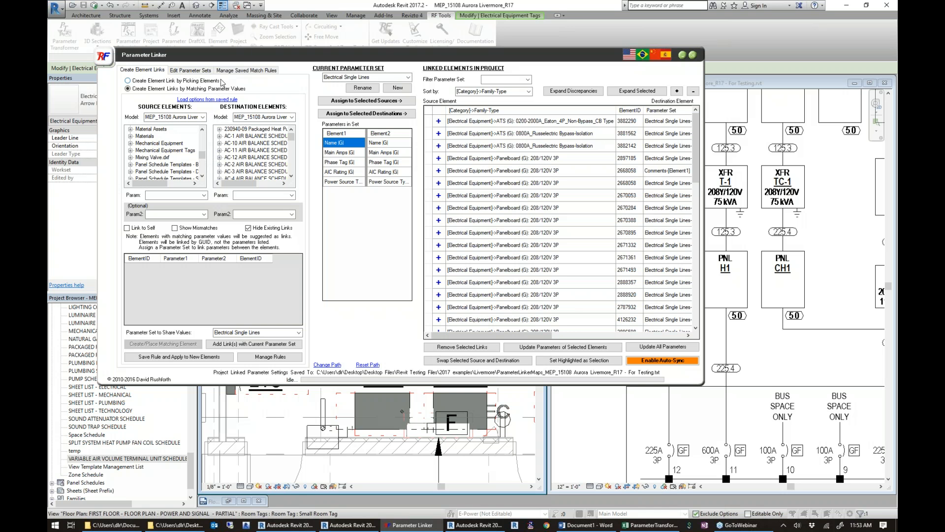
Load the saved Electrical Equipment To Diagram match rule for editing in the link creation settings.
left_click(240, 70)
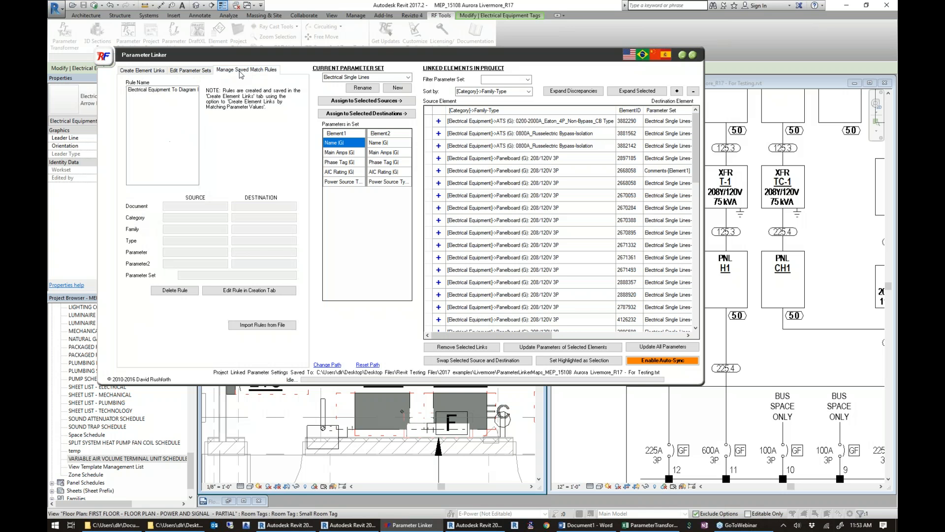
left_click(165, 91)
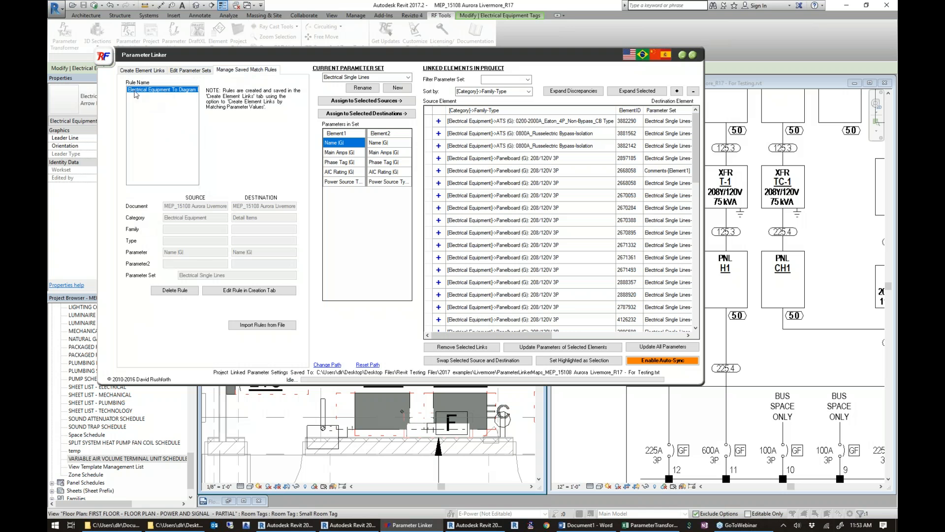
left_click(224, 290)
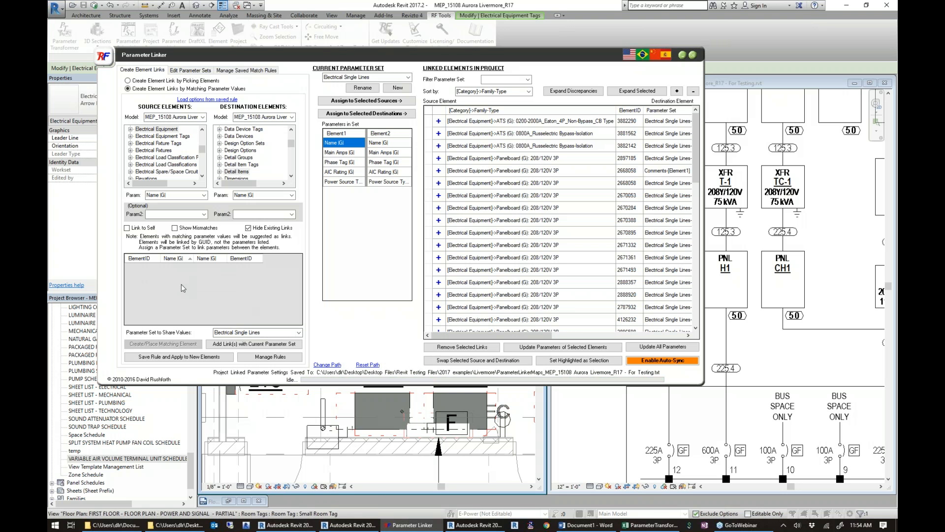
Show the existing links to review the matched pairs, hide them again and enable Show Mismatches.
left_click(249, 228)
mouse_move(300, 264)
left_mouse_down()
mouse_move(299, 321)
mouse_move(300, 258)
left_mouse_up()
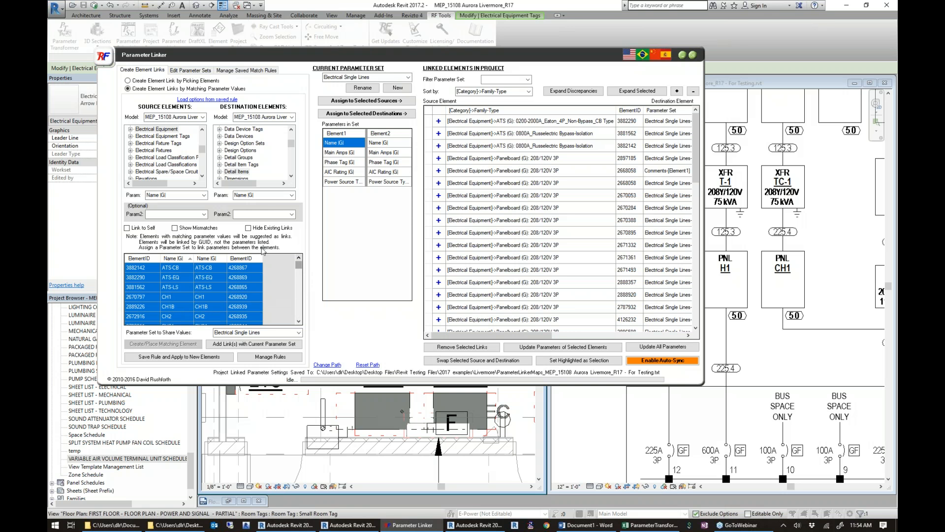
left_click(250, 229)
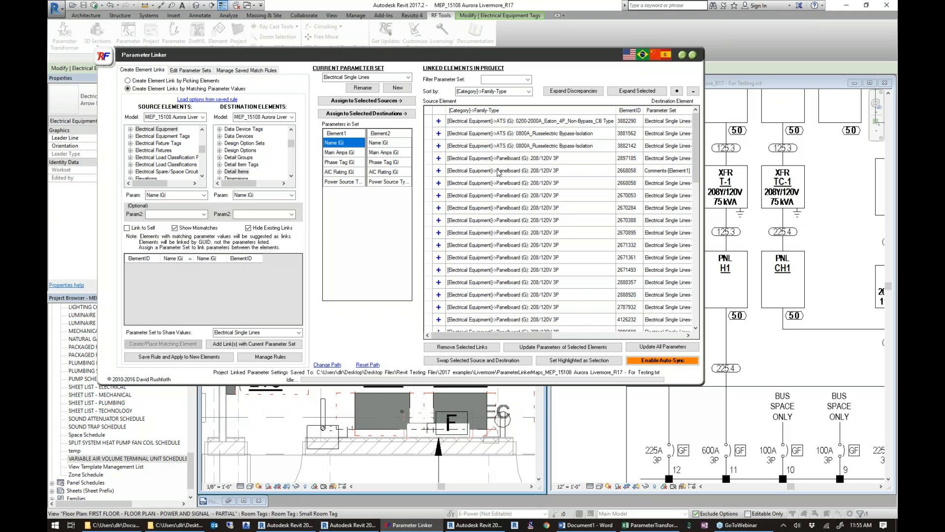
Add a parameter link from Bus Amps |G| to Description |G| to the Electrical Single Lines parameter set.
left_click(408, 77)
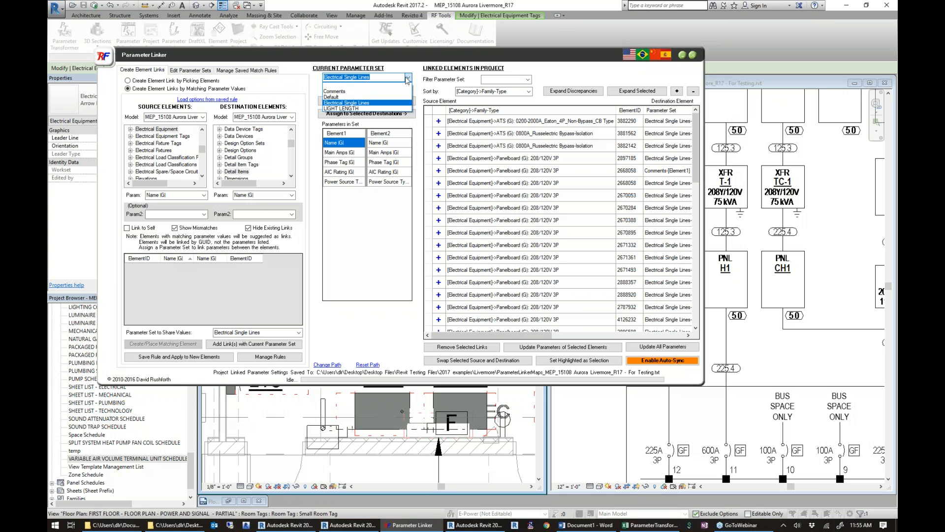
left_click(197, 72)
left_click(197, 72)
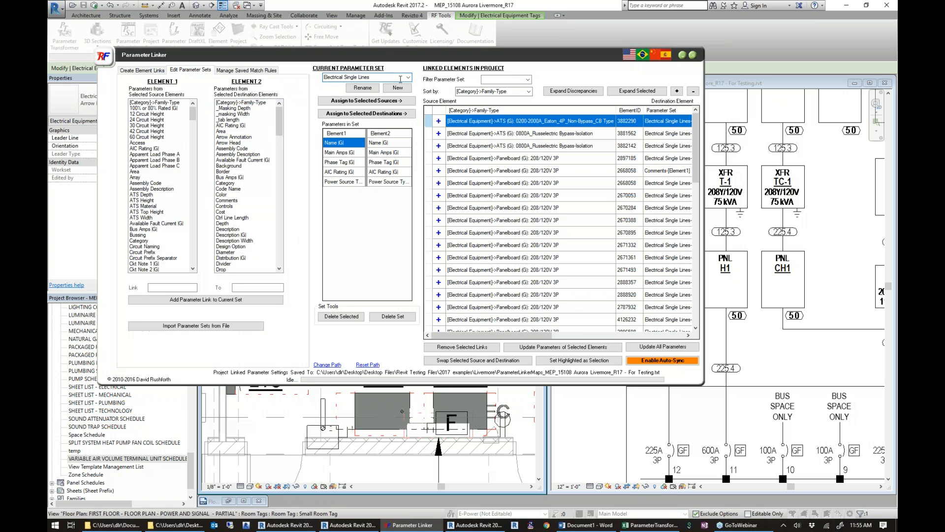
left_click(144, 224)
left_click(241, 235)
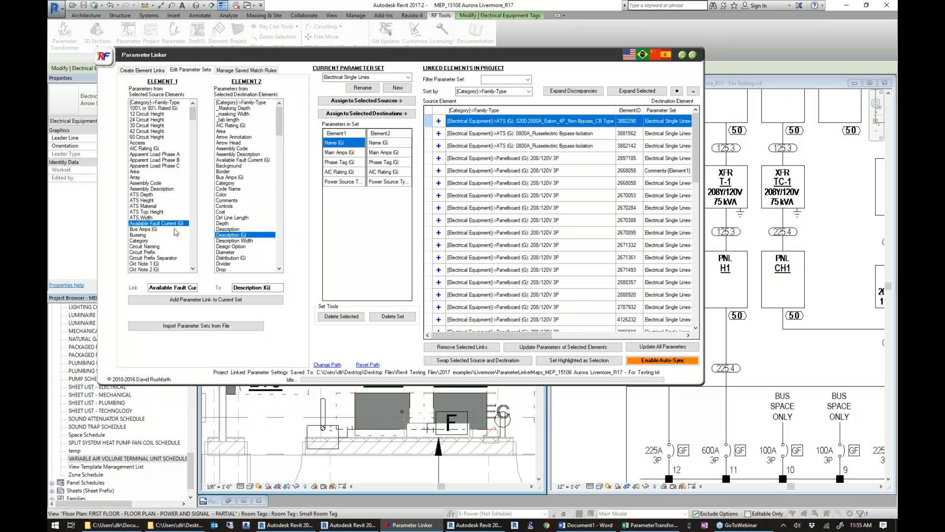
left_click(151, 229)
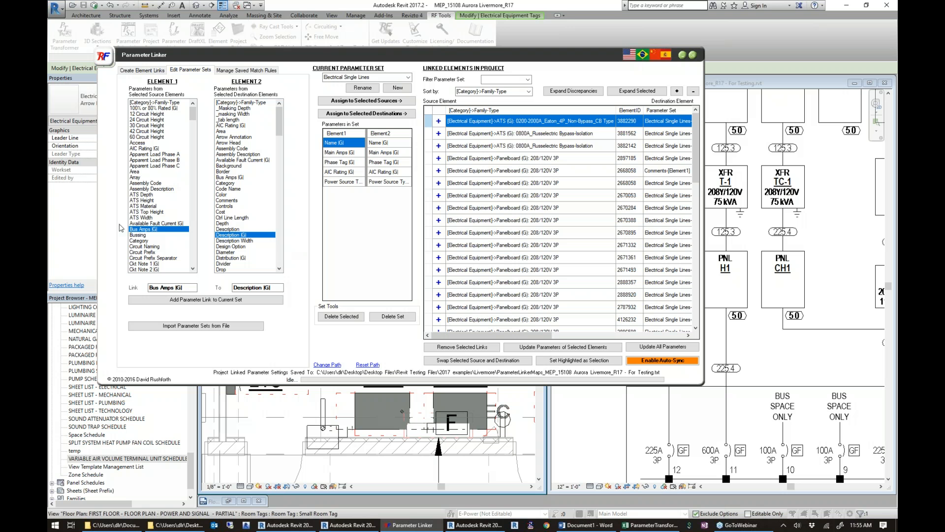
left_click(222, 299)
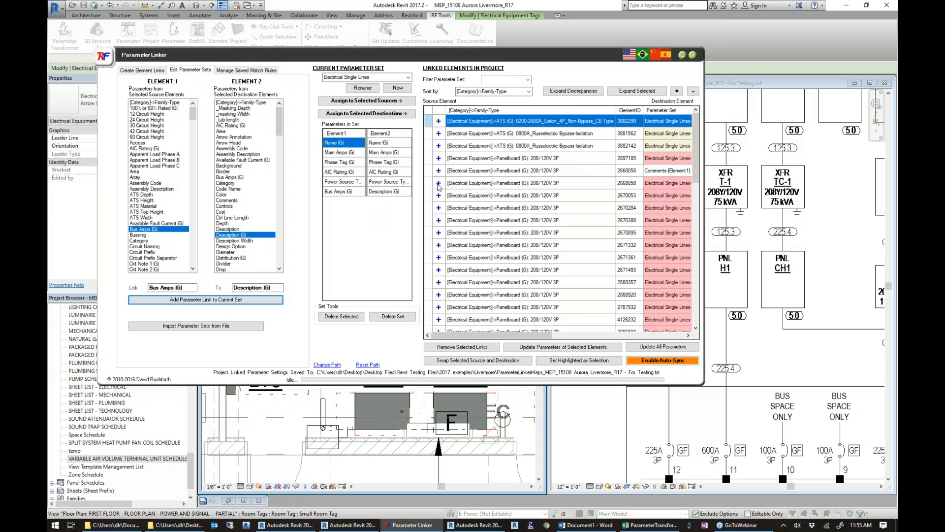
Expand panel L1C's link to compare its source and destination values, and check the list of available parameter sets.
left_click(438, 184)
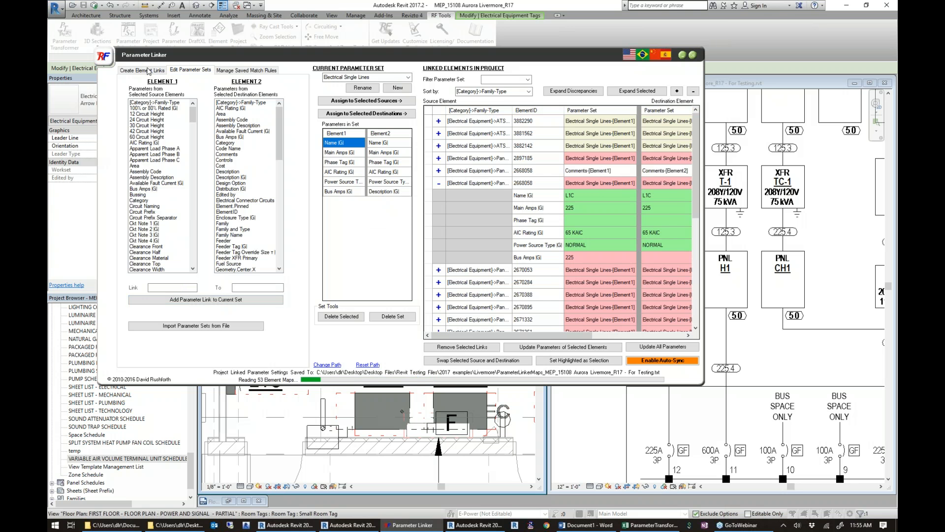
left_click_drag(520, 337, 588, 338)
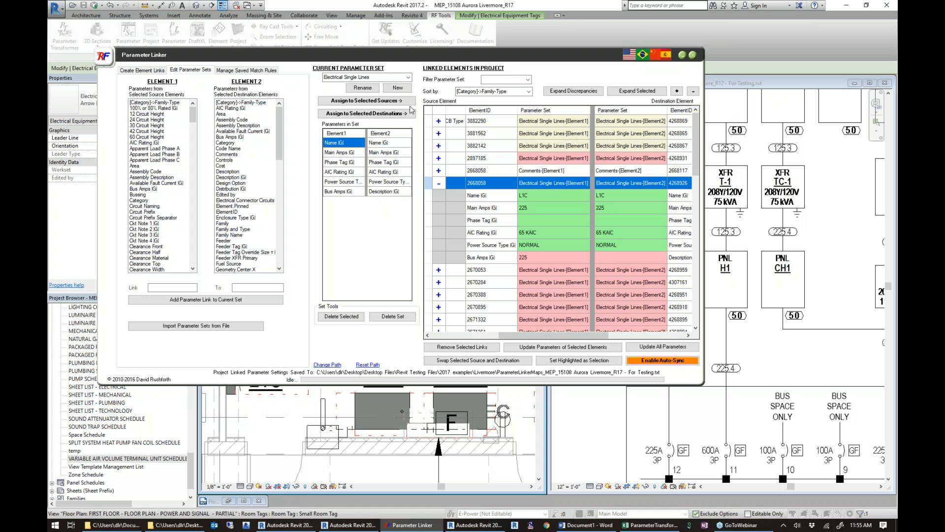
left_click(407, 77)
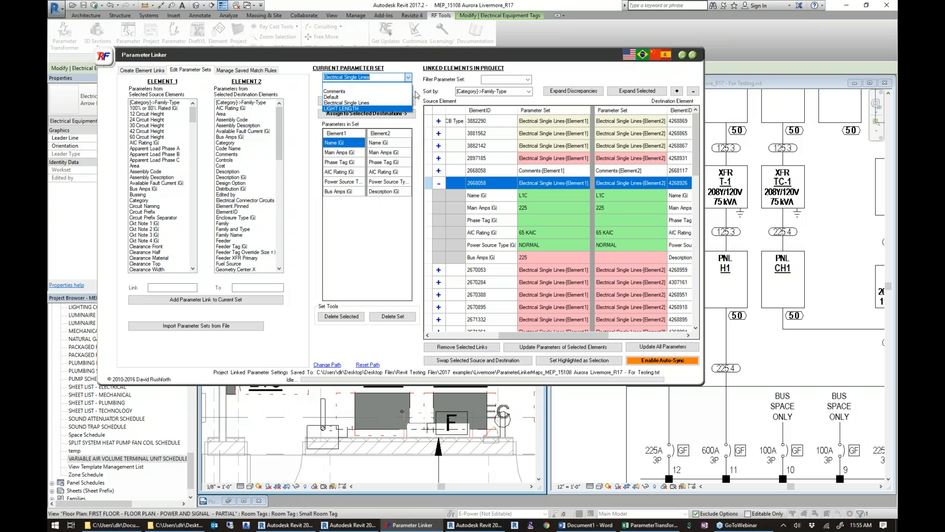
left_click(416, 70)
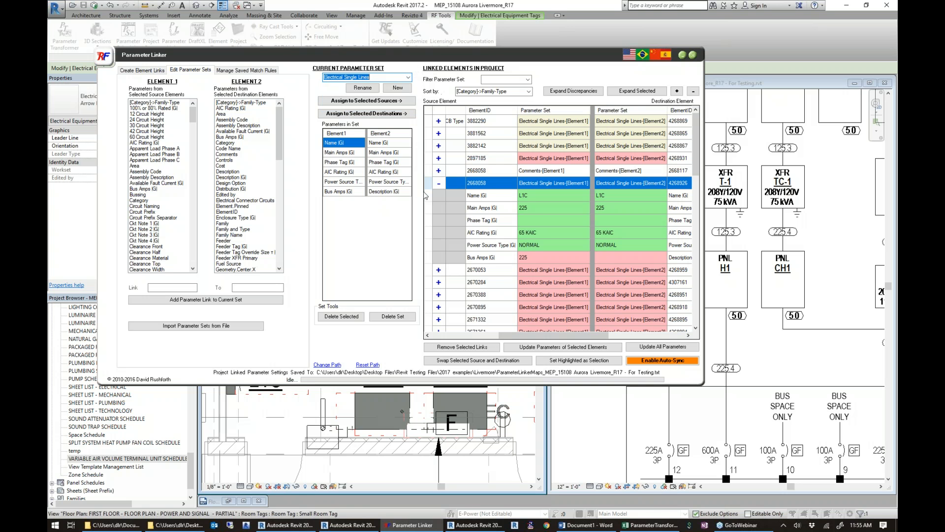
Delete the Bus Amps |G| to Description |G| link from the Electrical Single Lines parameter set and close Parameter Linker.
left_click(354, 192)
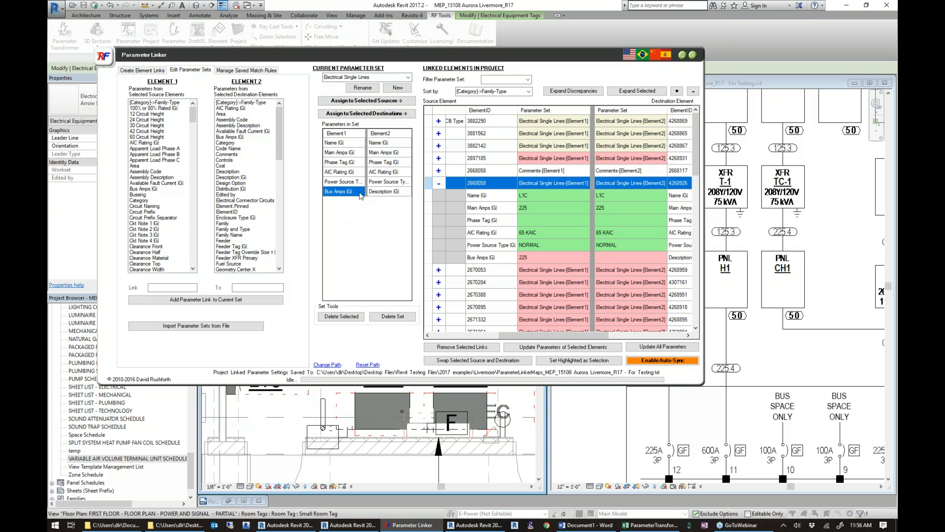
left_click(355, 318)
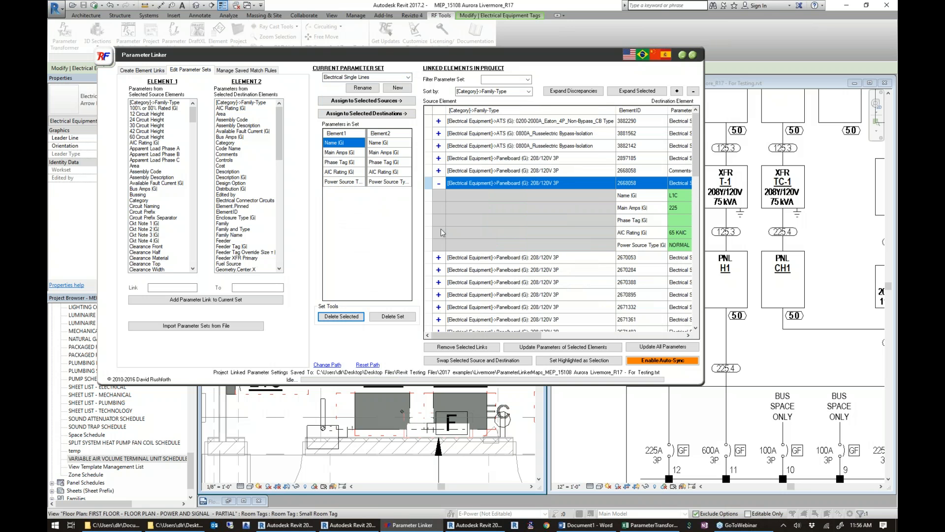
left_click(693, 56)
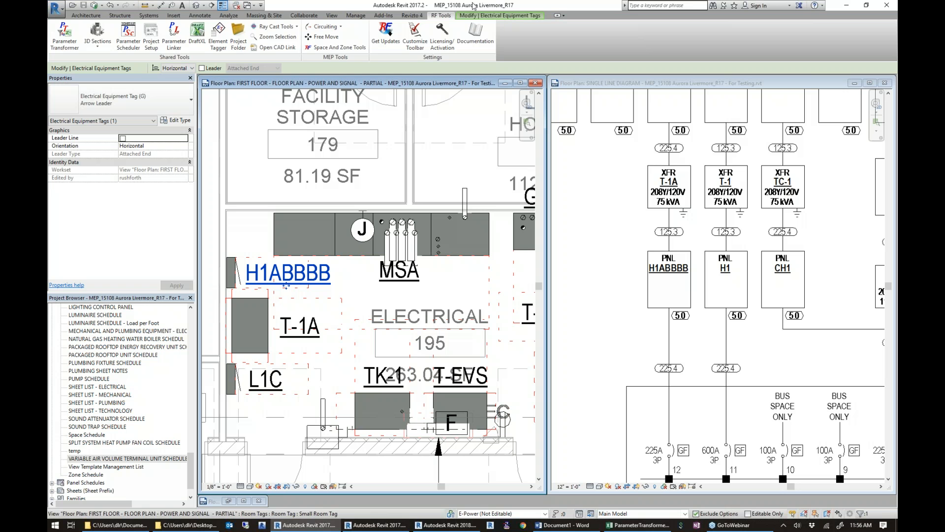
Start DraftXL and load Load Calculation - Preliminary.xlsx from the project's Livermore folder as the source workbook.
left_click(197, 35)
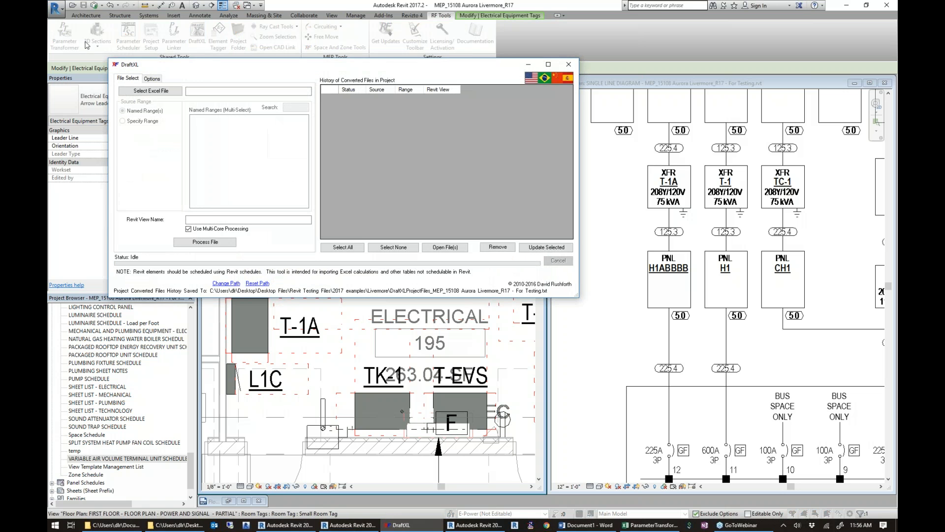
left_click(153, 91)
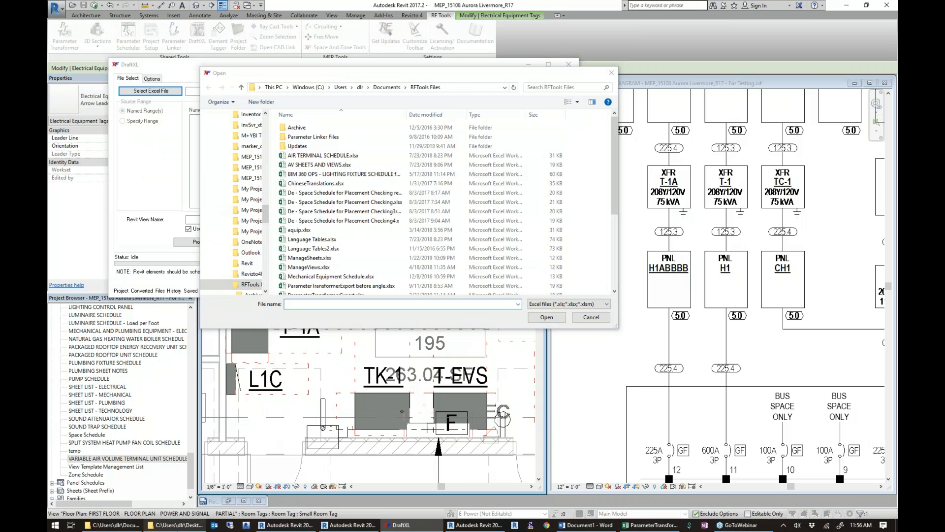
left_click(175, 525)
left_click(430, 132)
key("ctrl+c")
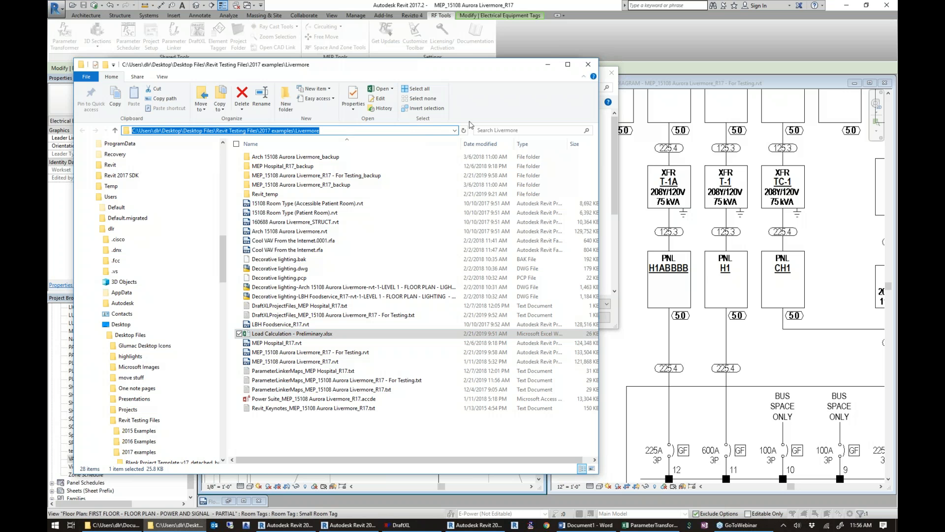
left_click(548, 66)
key("ctrl+v")
left_click(545, 317)
left_click(329, 175)
left_click(546, 318)
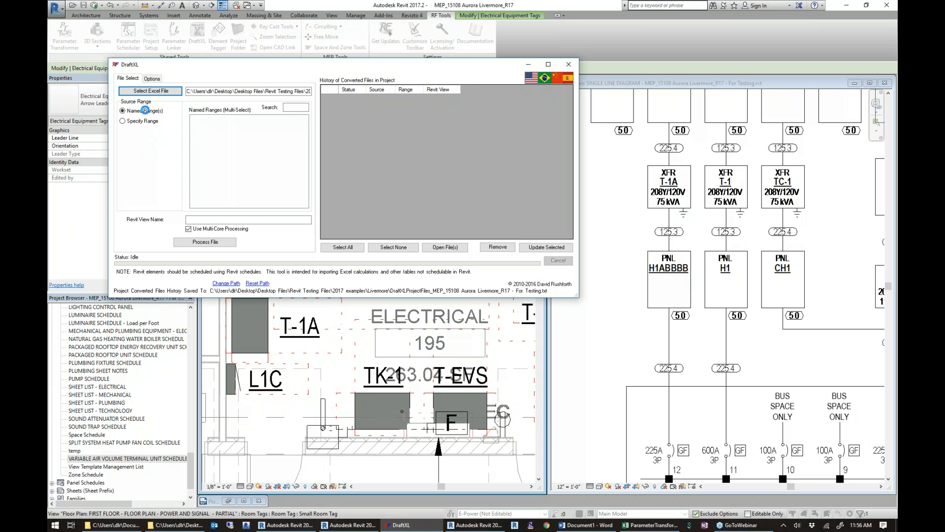
Convert the named range SUMMARY!Print_Area into a Revit drafting view and move the DraftXL window clear of it.
left_click(224, 152)
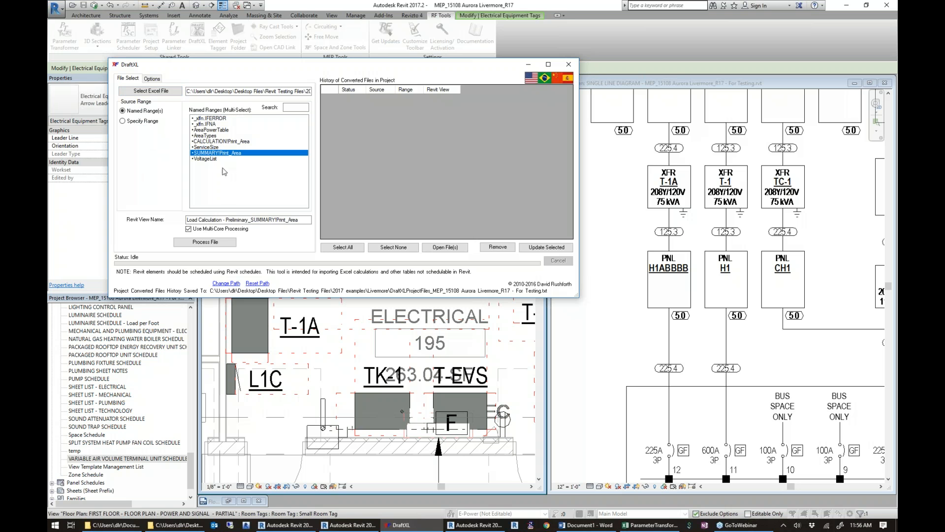
left_click(207, 242)
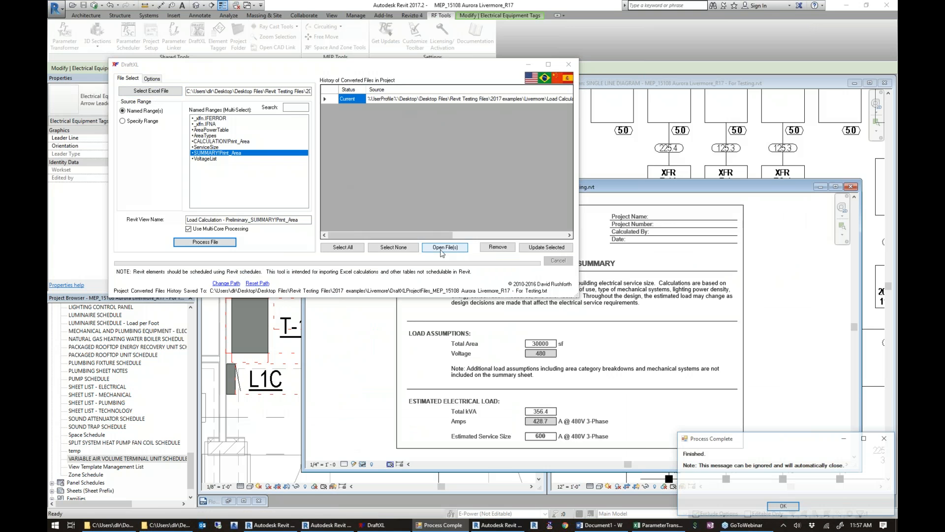
left_click_drag(485, 74, 386, 27)
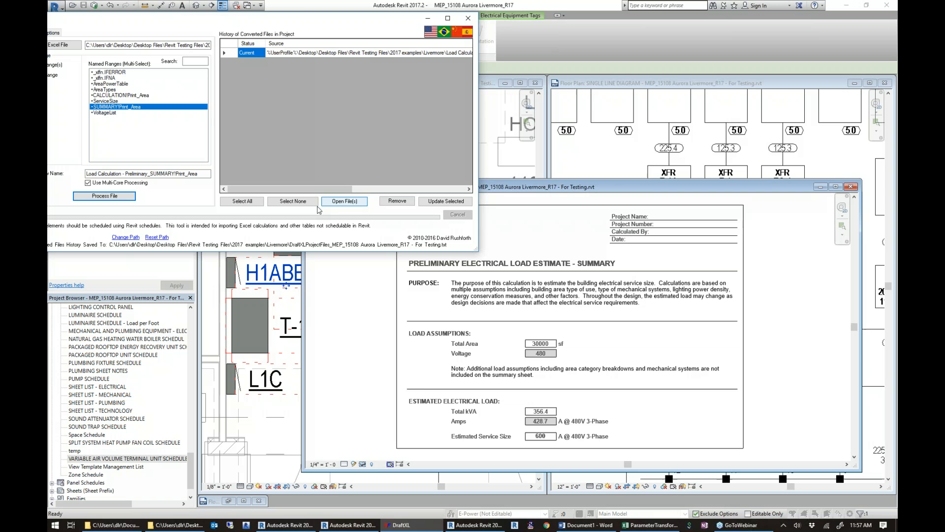
Open the converted file's source workbook in Excel and arrange its window beside the Revit drafting view.
left_click(344, 202)
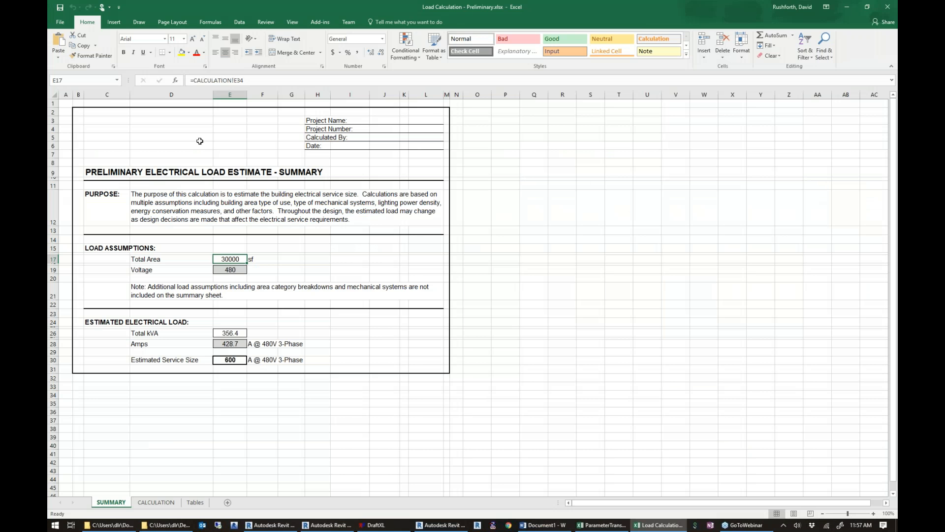
left_click_drag(476, 11, 602, 21)
left_click_drag(782, 285, 498, 473)
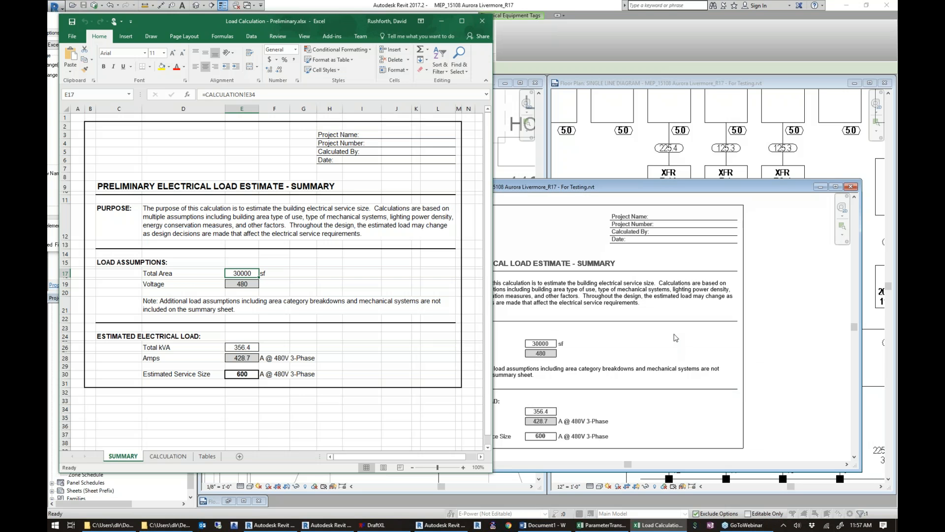
Color the Project Name, Project Number, Calculated By and Date labels in H3:H6 red, save the workbook and close it.
left_click(335, 134)
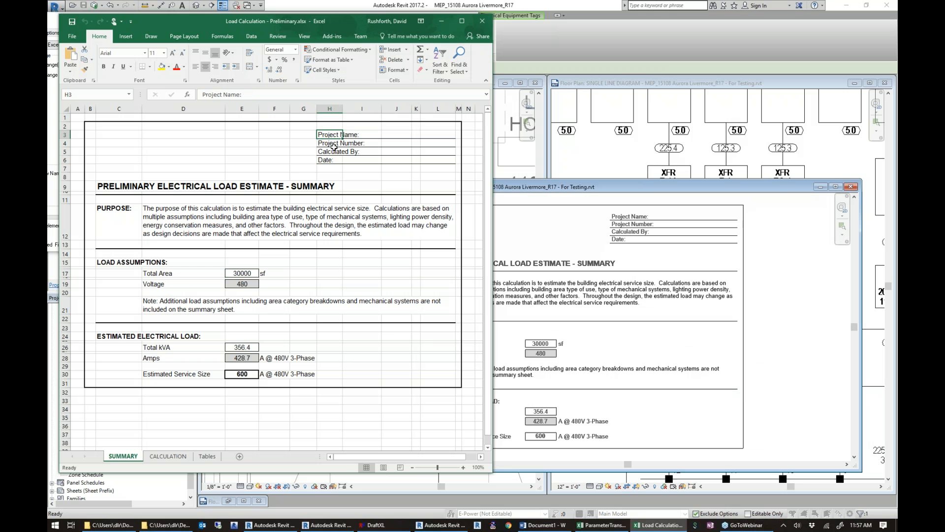
left_click_drag(333, 146, 331, 158)
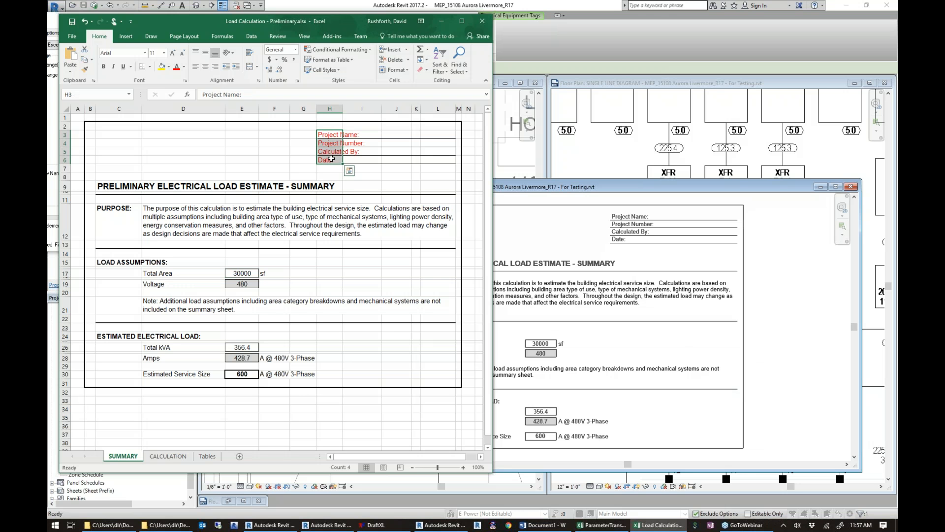
left_click(482, 20)
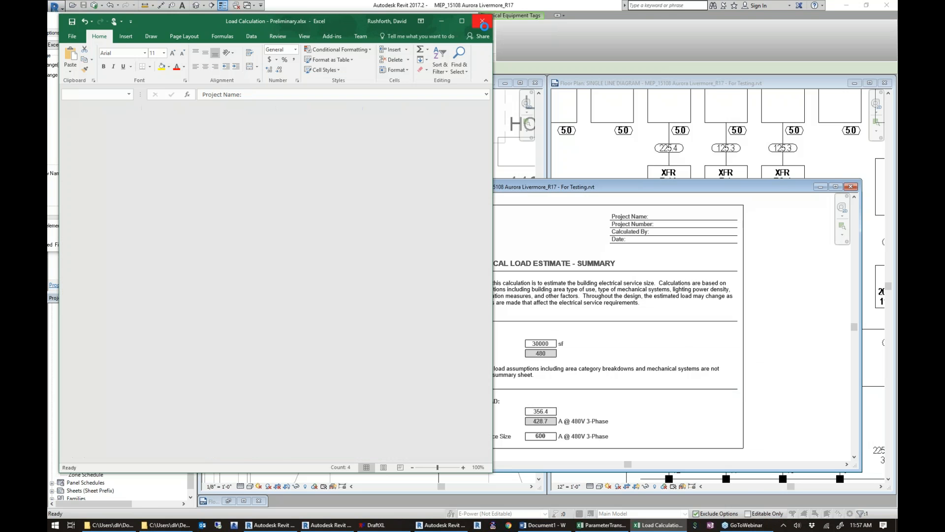
left_click(889, 6)
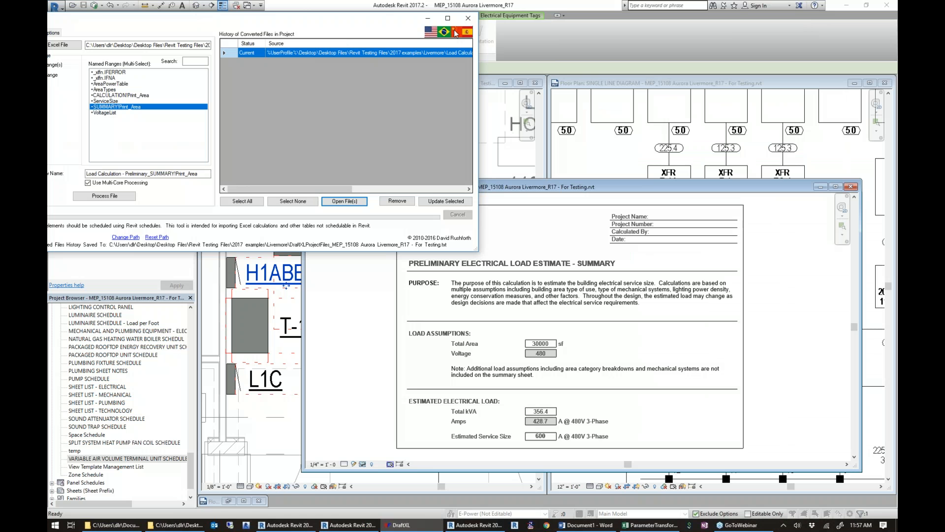
Restart DraftXL, update the outdated load calculation entry from its Excel source, and close the tool.
left_click(469, 19)
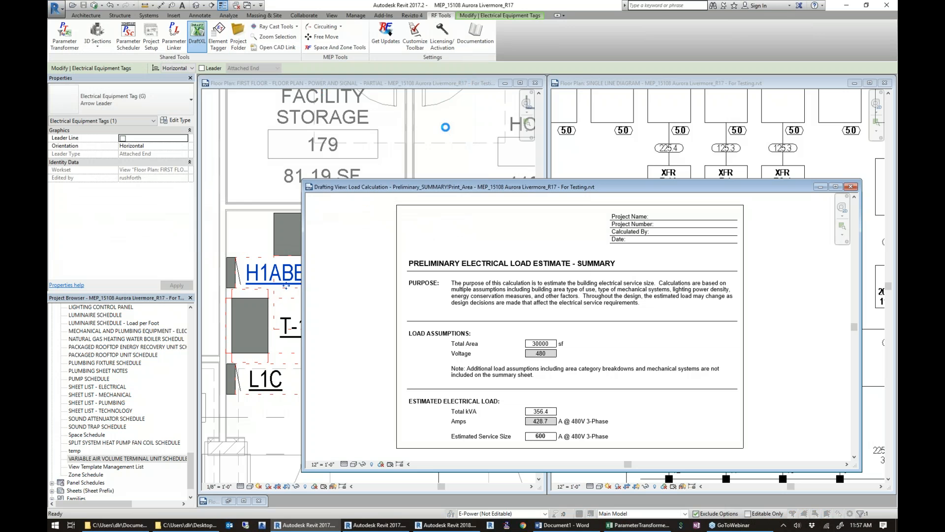
left_click(433, 112)
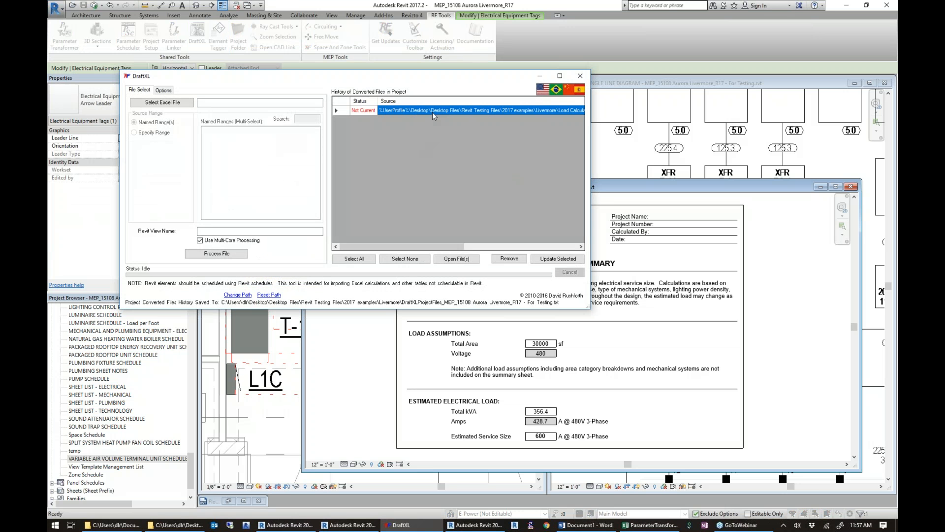
left_click(382, 110)
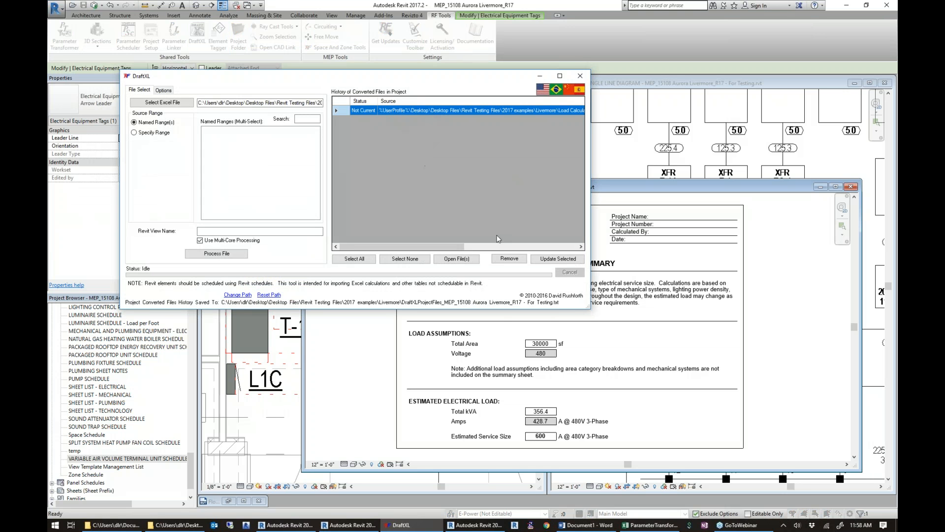
left_click(545, 260)
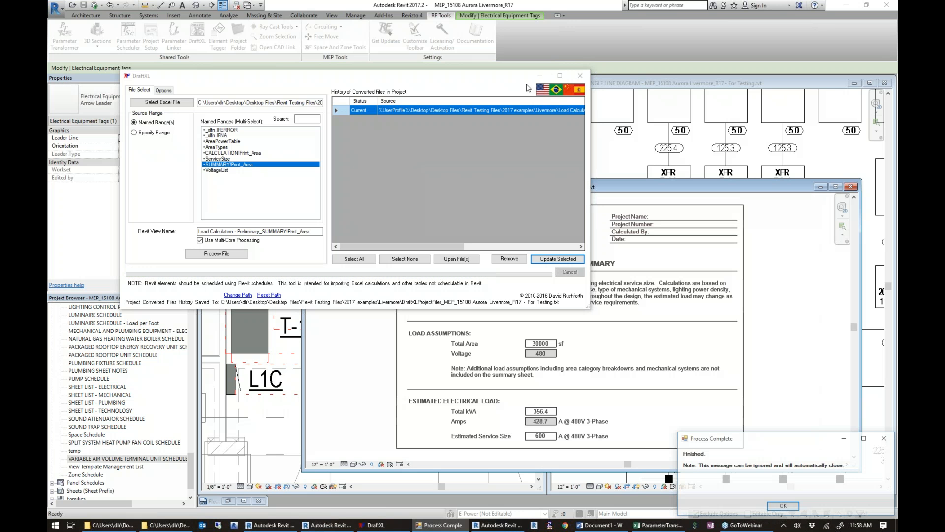
left_click(579, 77)
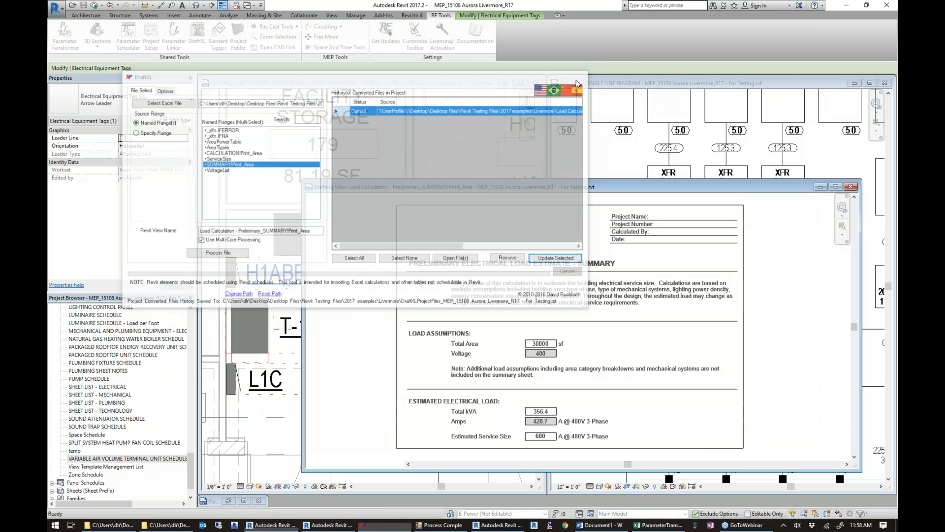
Inspect the header labels and load tables in the updated load summary drafting view, and close the view.
scroll(730, 239, "up", 2)
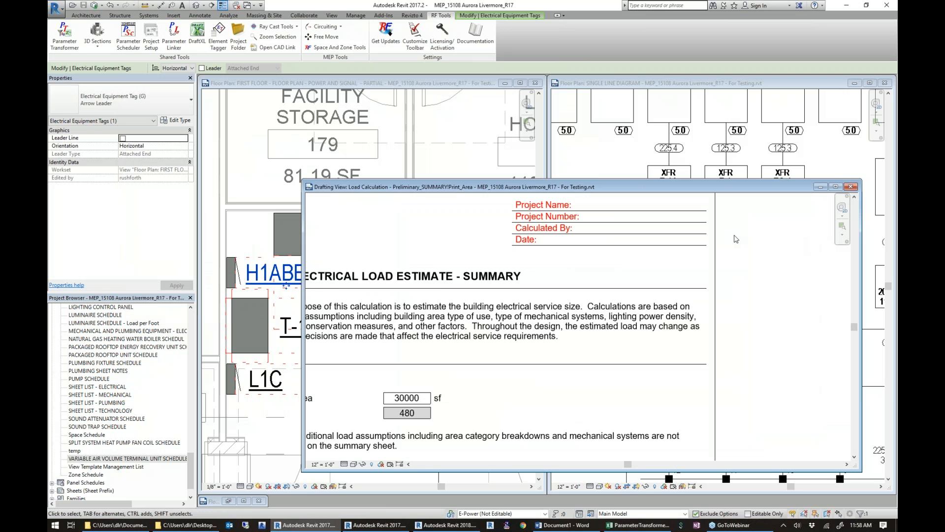
scroll(730, 238, "down", 2)
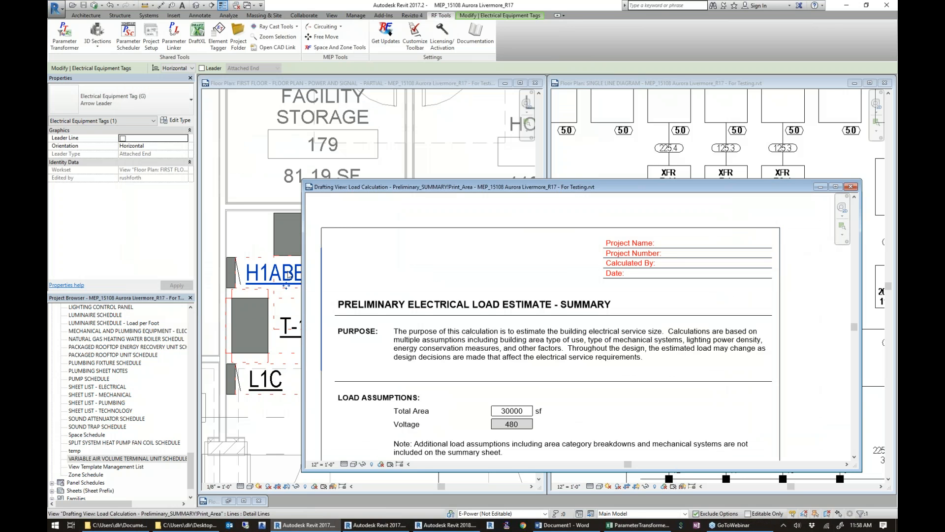
scroll(448, 269, "down", 1)
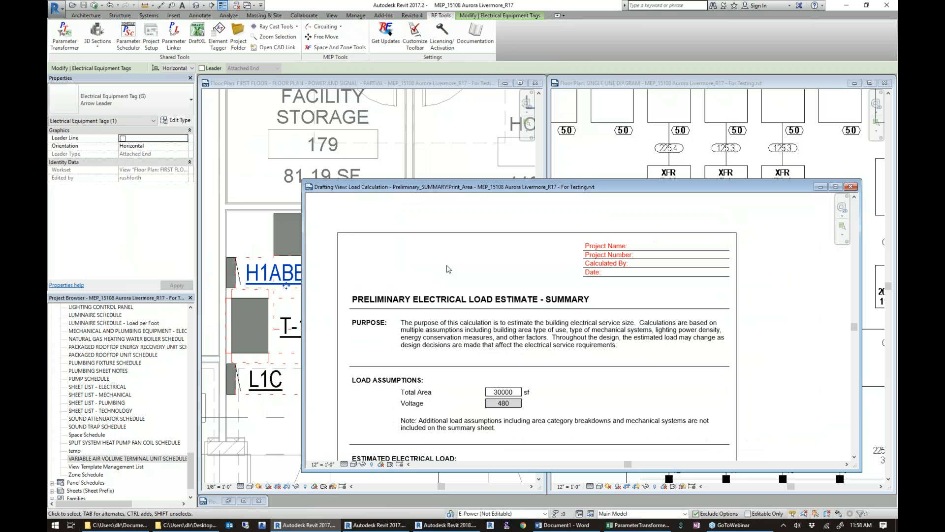
middle_click_drag(455, 360, 480, 312)
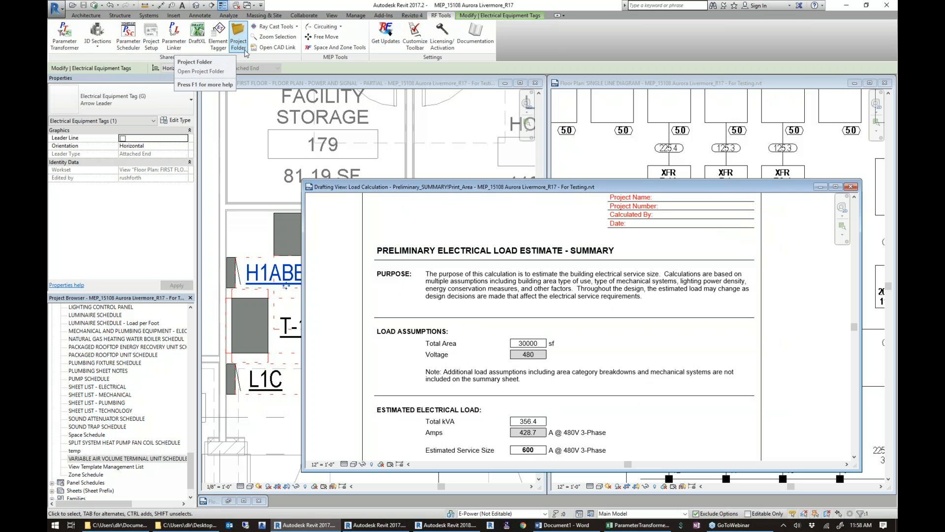
left_click(851, 186)
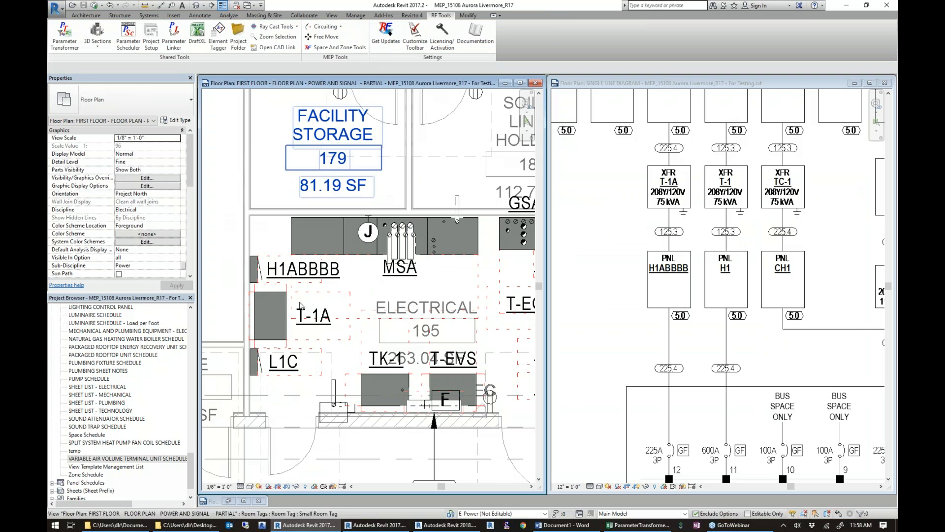
Open the FIRST FLOOR - FLOOR PLAN - LIGHTING - PARTIAL view from the Lighting floor plans and maximize it.
left_click_drag(191, 462, 197, 356)
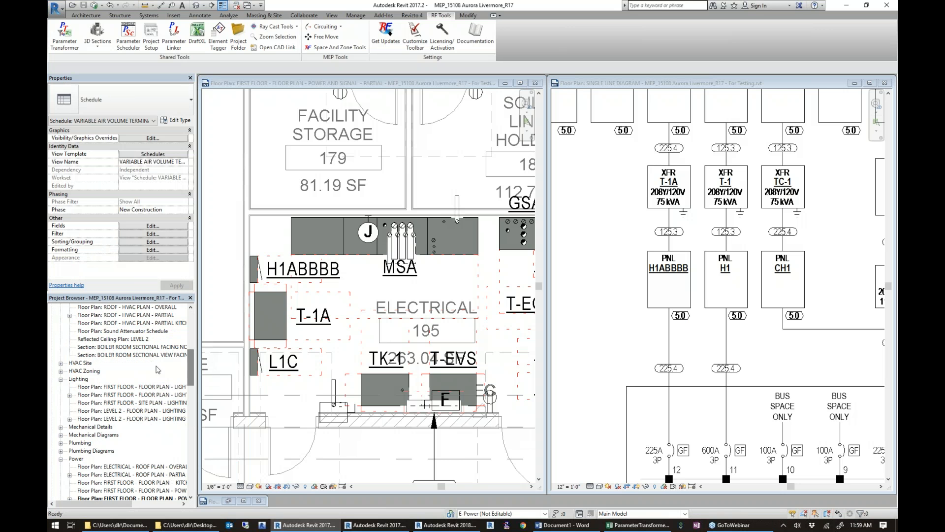
left_click(109, 396)
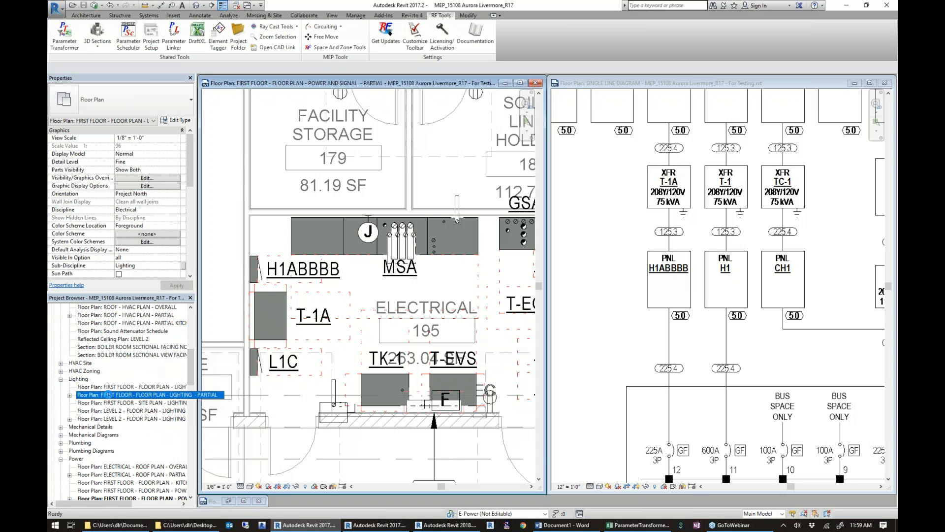
double_click(109, 395)
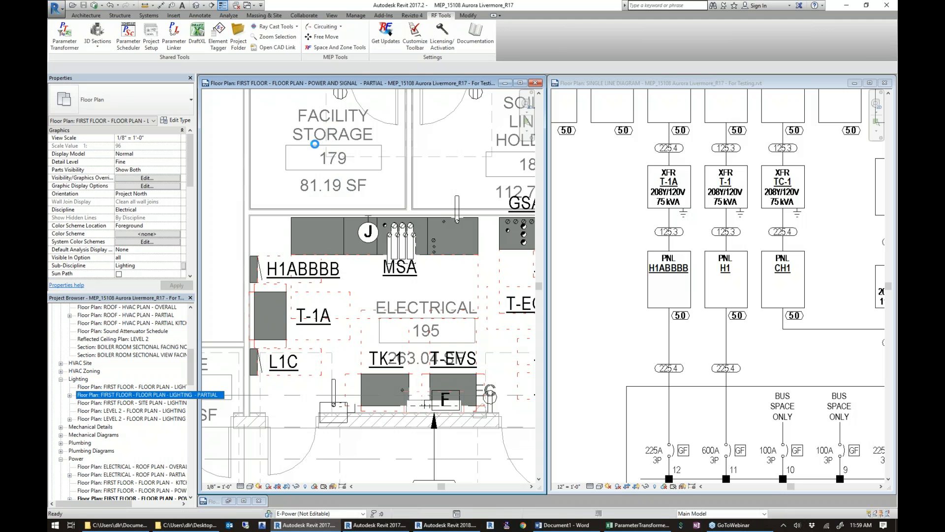
left_click(847, 198)
Survey the first floor lighting plan and examine the light fixtures in the offices along corridor C115.
middle_click_drag(514, 217, 750, 368)
scroll(750, 368, "down", 8)
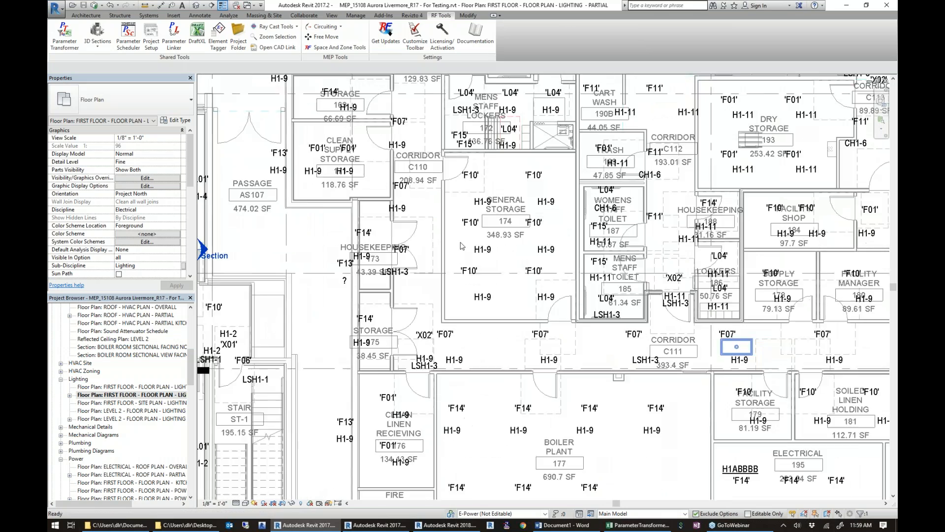
scroll(601, 358, "down", 3)
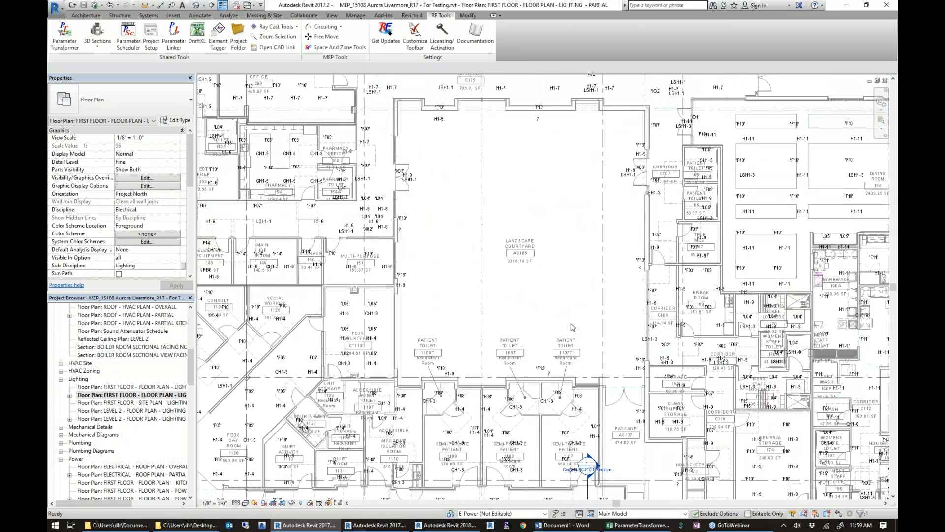
scroll(399, 195, "down", 4)
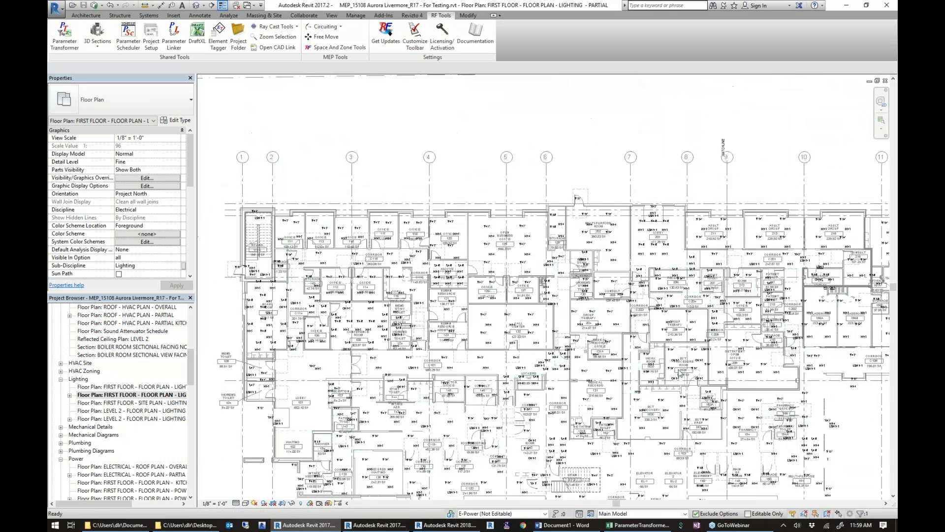
middle_click_drag(564, 364, 359, 80)
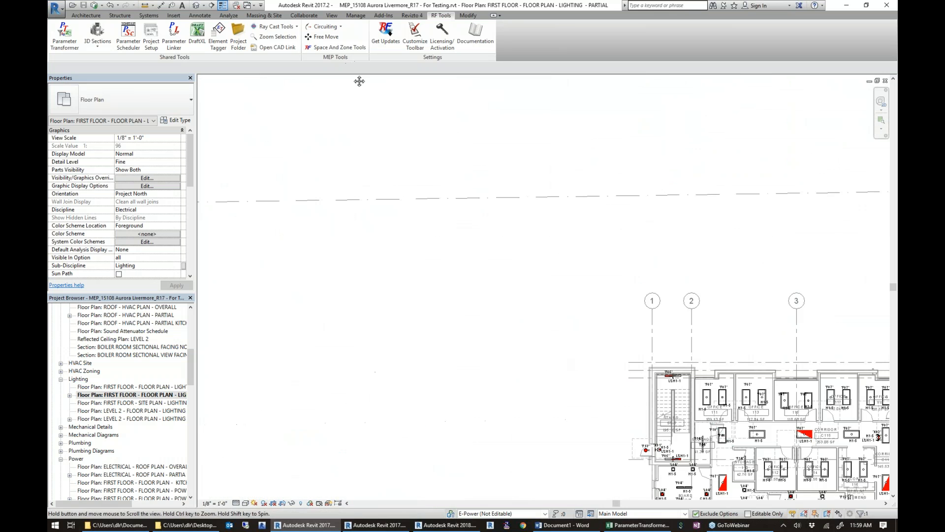
middle_click_drag(756, 392, 426, 217)
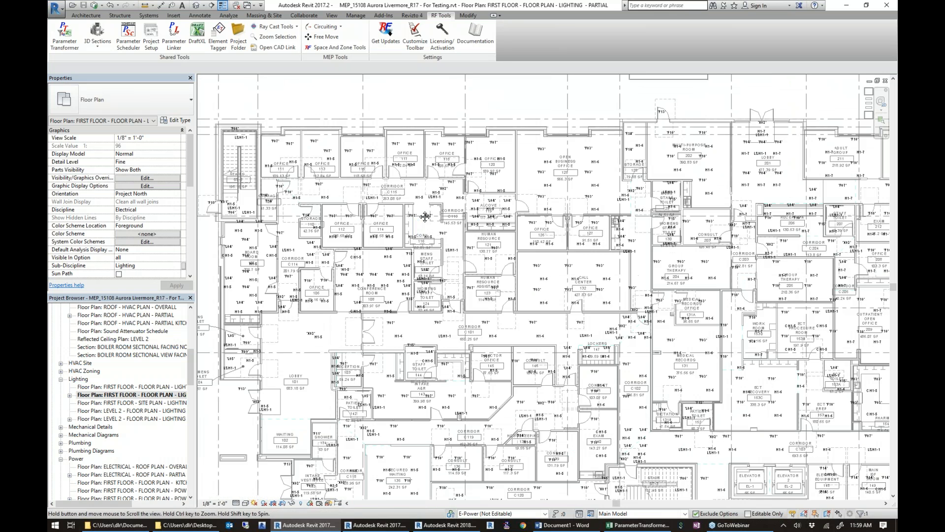
scroll(343, 163, "up", 1)
scroll(343, 163, "up", 3)
middle_click_drag(288, 151, 322, 187)
scroll(319, 187, "up", 2)
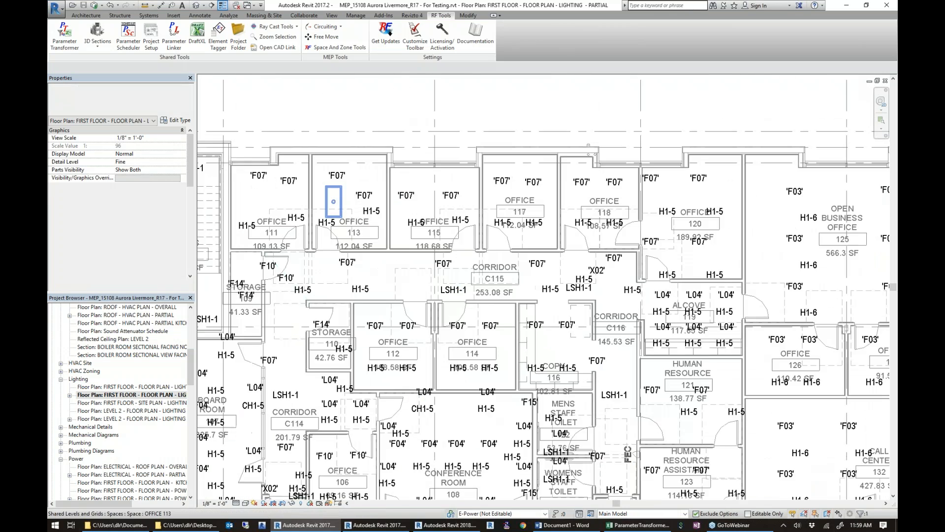
Select the light fixtures and their tags in offices 111 to 118 and choose the Lighting Fixtures preset in Element Tagger.
scroll(316, 185, "up", 1)
middle_click_drag(398, 234, 433, 249)
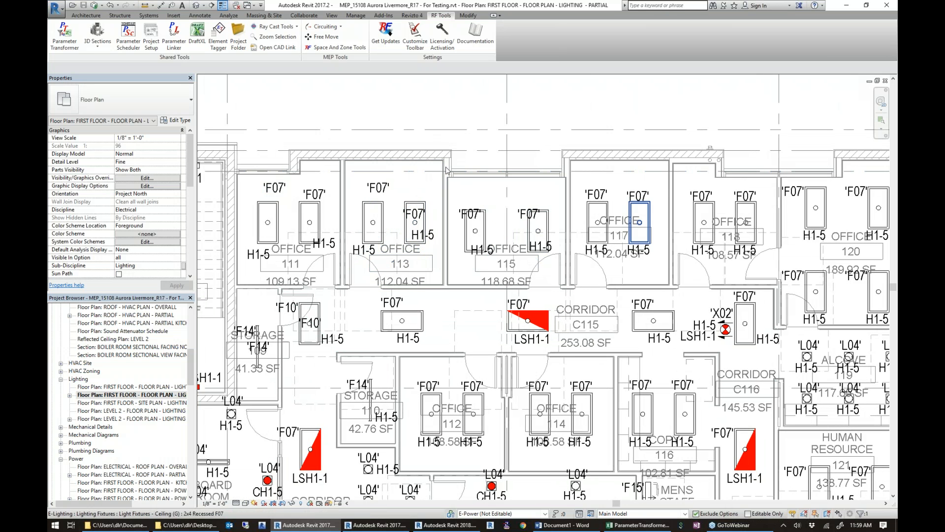
left_click_drag(242, 106, 772, 273)
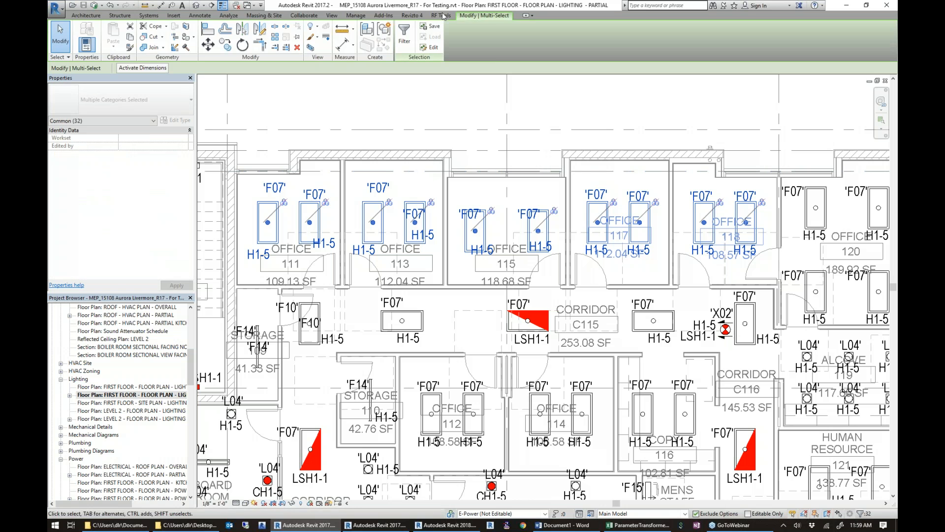
left_click(441, 15)
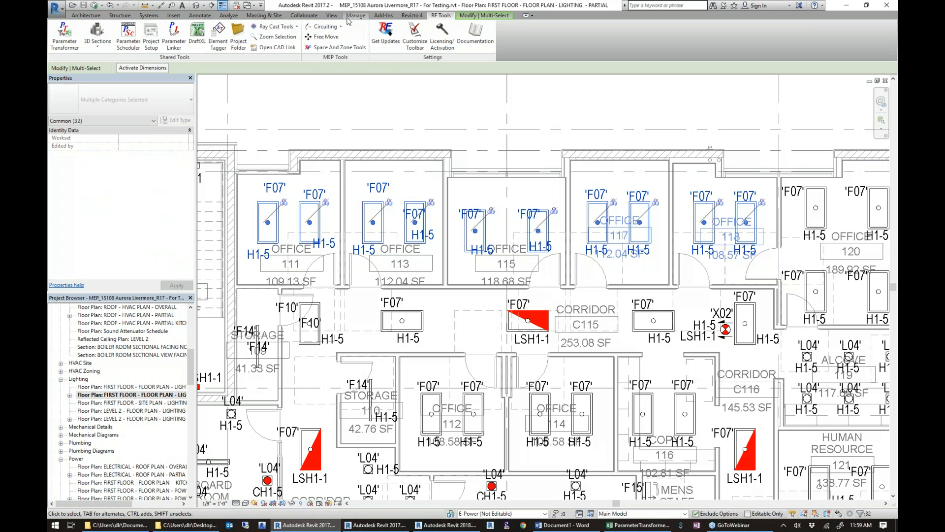
left_click(220, 39)
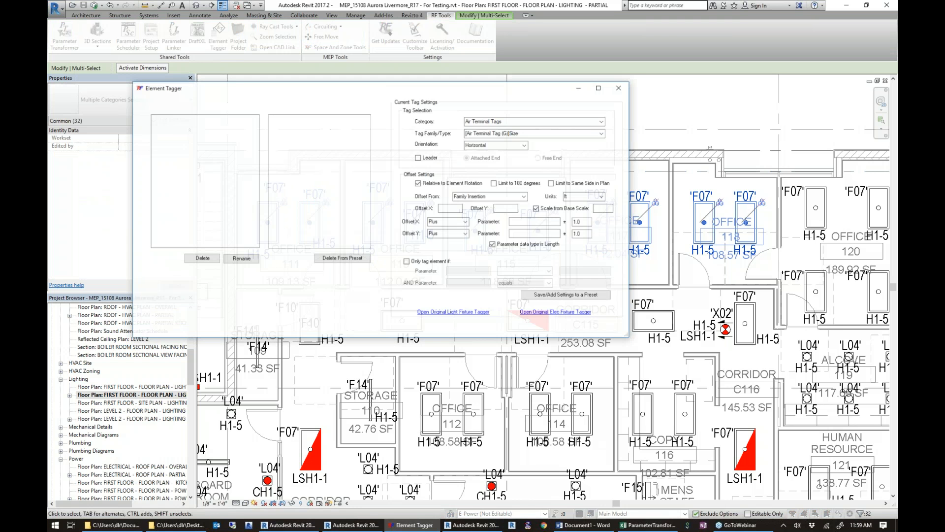
left_click(167, 129)
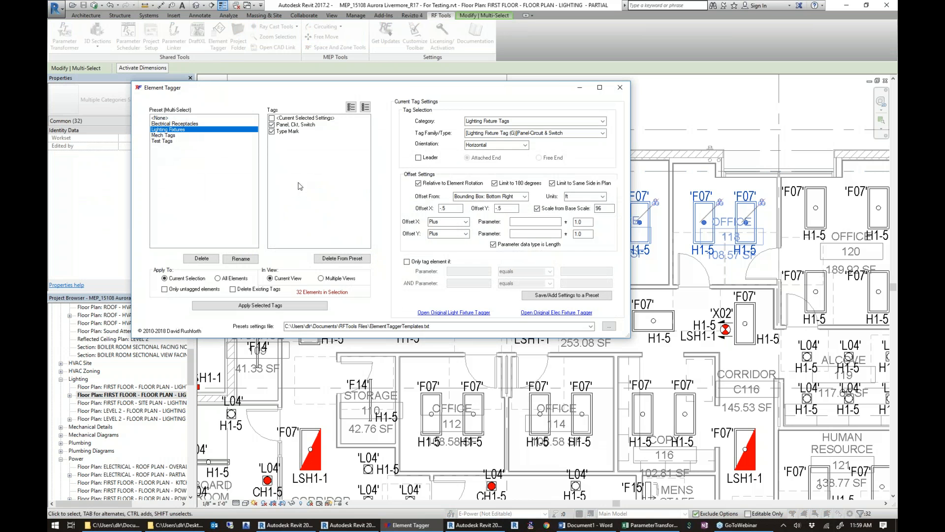
Retag the selected office fixtures in the current view with the Panel, Ckt, Switch and Type Mark tags, deleting their existing tags.
left_click_drag(341, 93, 313, 50)
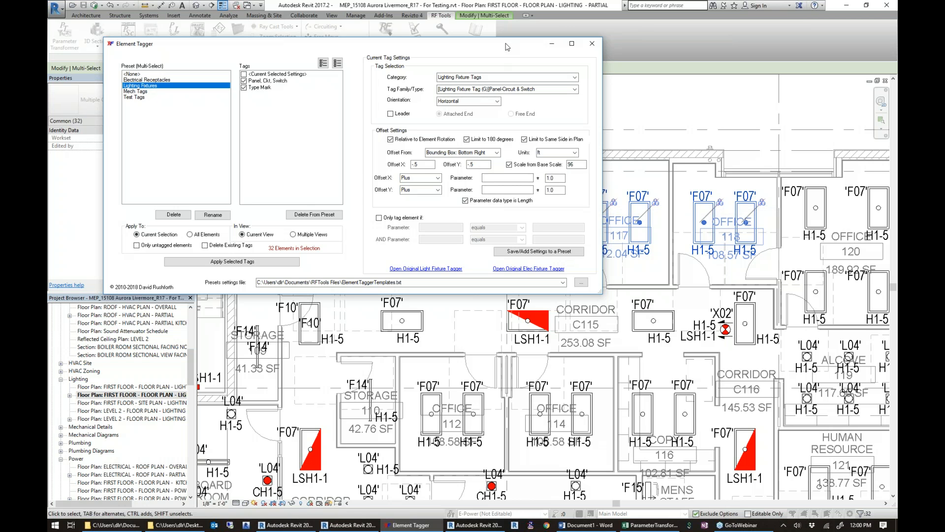
left_click_drag(508, 47, 537, 74)
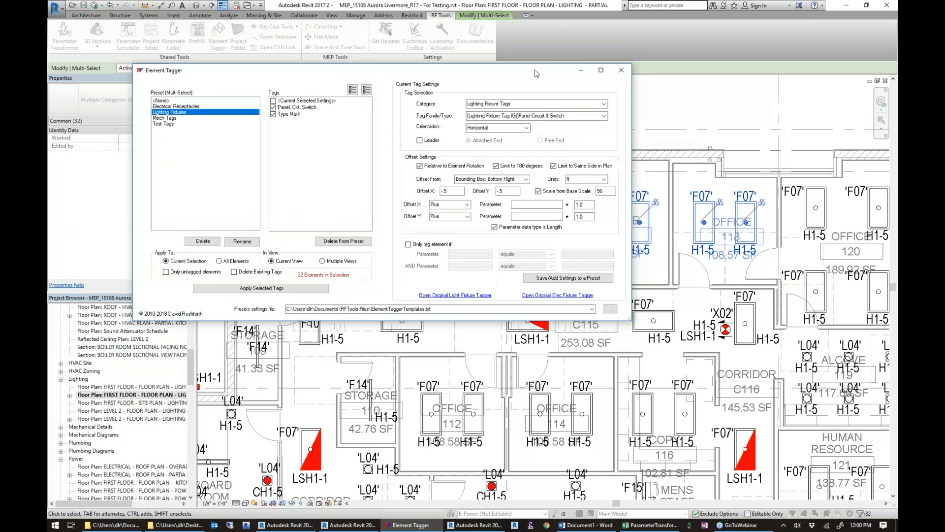
left_click(234, 272)
left_click_drag(378, 73, 533, 227)
left_click(413, 442)
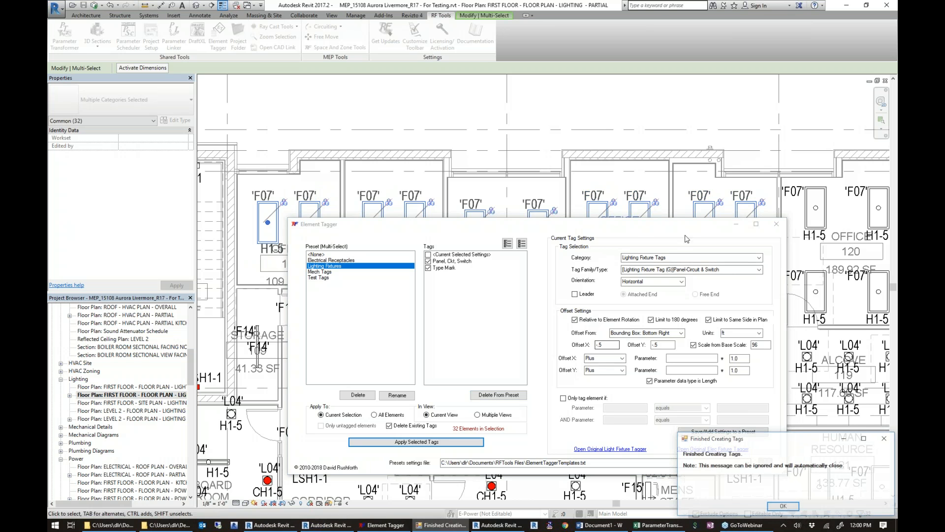
Add the Mech Tags preset to the preset selection to view its duct tag settings, and close Element Tagger.
left_click_drag(641, 226, 509, 253)
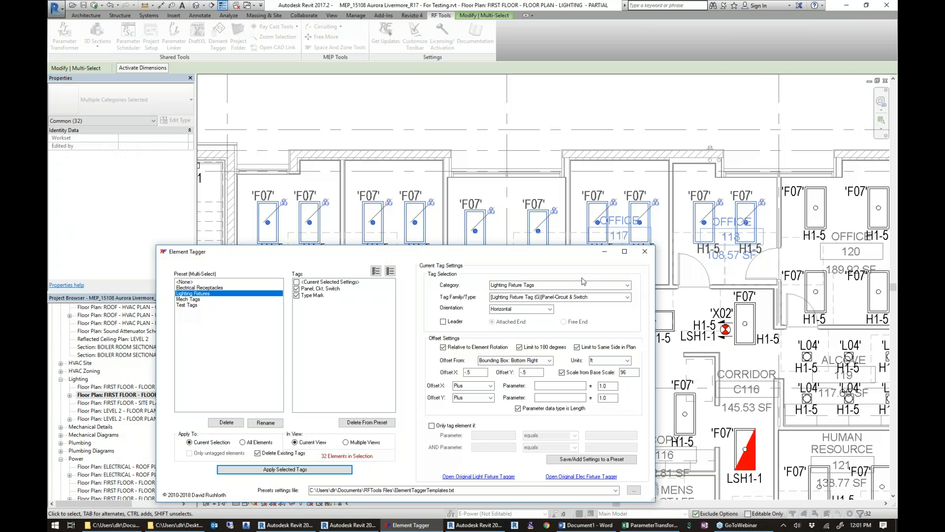
left_click(192, 299, "ctrl")
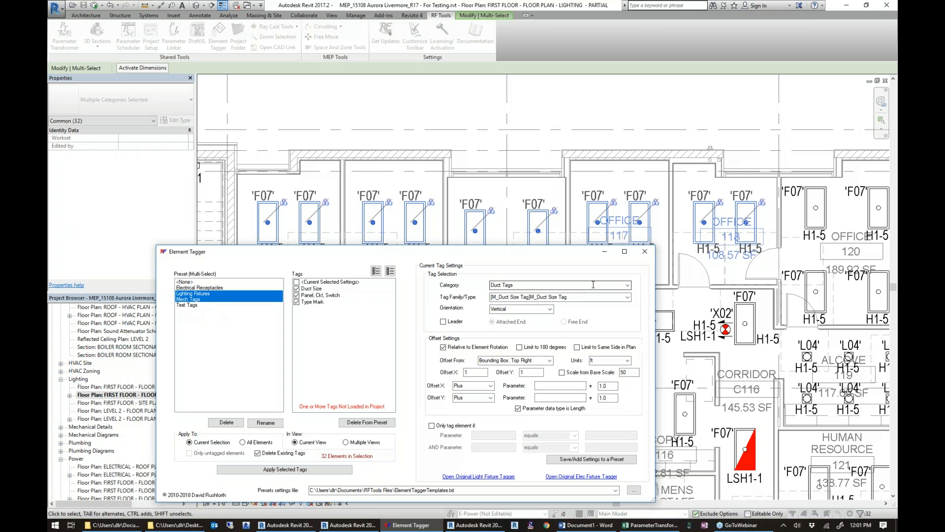
left_click(646, 253)
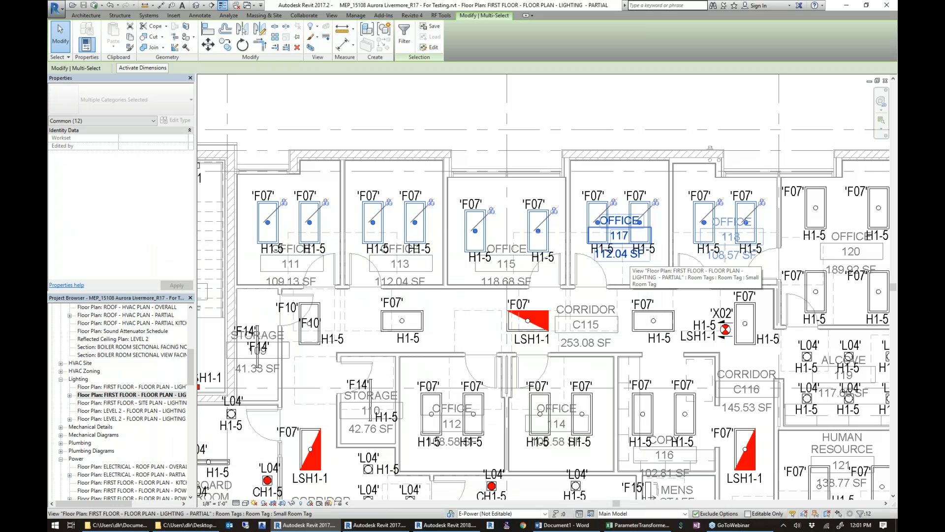